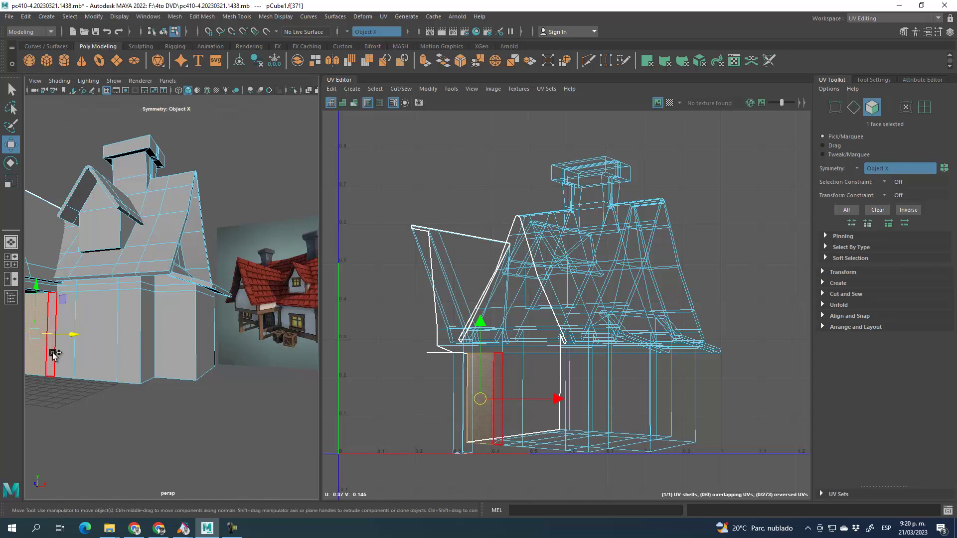
- Add the neighbouring lower wall faces along the front and adjoining side of the house to the face selection
{"action": "left_click", "coordinate": [64, 362], "text": "shift"}
{"action": "left_click", "coordinate": [95, 362], "text": "shift"}
{"action": "left_click", "coordinate": [138, 355], "text": "shift"}
{"action": "mouse_move", "coordinate": [139, 355]}
{"action": "left_mouse_down", "text": "alt"}
{"action": "mouse_move", "coordinate": [188, 312]}
{"action": "mouse_move", "coordinate": [168, 372]}
{"action": "mouse_move", "coordinate": [187, 367]}
{"action": "mouse_move", "coordinate": [149, 349]}
{"action": "left_mouse_up", "text": "alt"}
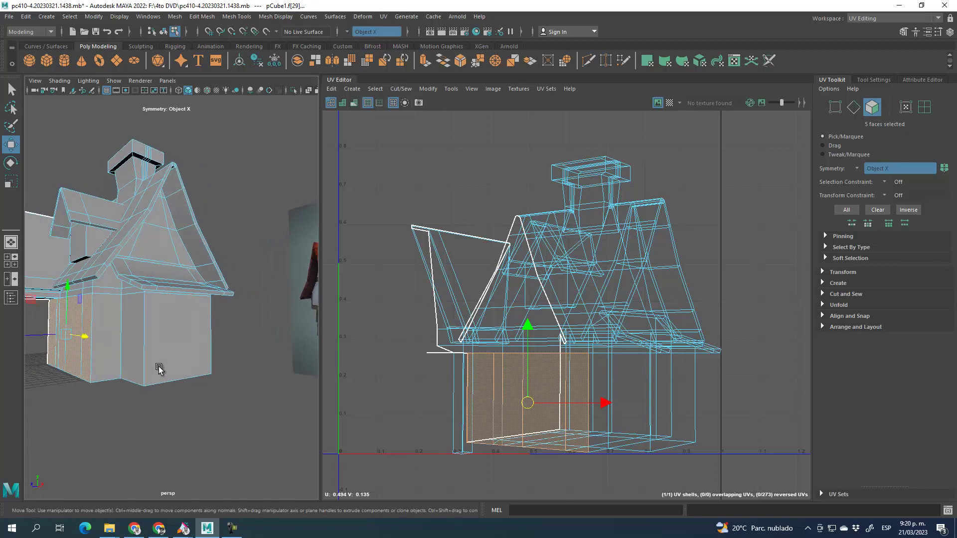
{"action": "left_click", "coordinate": [105, 322], "text": "shift"}
{"action": "left_click", "coordinate": [128, 322], "text": "shift"}
{"action": "left_click", "coordinate": [161, 326], "text": "shift"}
- Add the remaining lower wall faces around the other sides of the house, completing a 15-face selection
{"action": "left_click_drag", "start_coordinate": [234, 336], "coordinate": [214, 373], "text": "alt"}
{"action": "scroll", "coordinate": [116, 332], "scroll_direction": "up", "scroll_amount": 5}
{"action": "middle_click_drag", "start_coordinate": [162, 341], "coordinate": [185, 323], "text": "alt"}
{"action": "scroll", "coordinate": [167, 397], "scroll_direction": "down", "scroll_amount": 8}
{"action": "left_click_drag", "start_coordinate": [157, 345], "coordinate": [145, 365], "text": "alt"}
{"action": "left_click", "coordinate": [136, 327], "text": "shift"}
{"action": "left_click", "coordinate": [151, 328], "text": "shift"}
{"action": "left_click", "coordinate": [174, 325], "text": "shift"}
{"action": "left_click", "coordinate": [197, 315], "text": "shift"}
{"action": "left_click_drag", "start_coordinate": [199, 316], "coordinate": [351, 346], "text": "alt"}
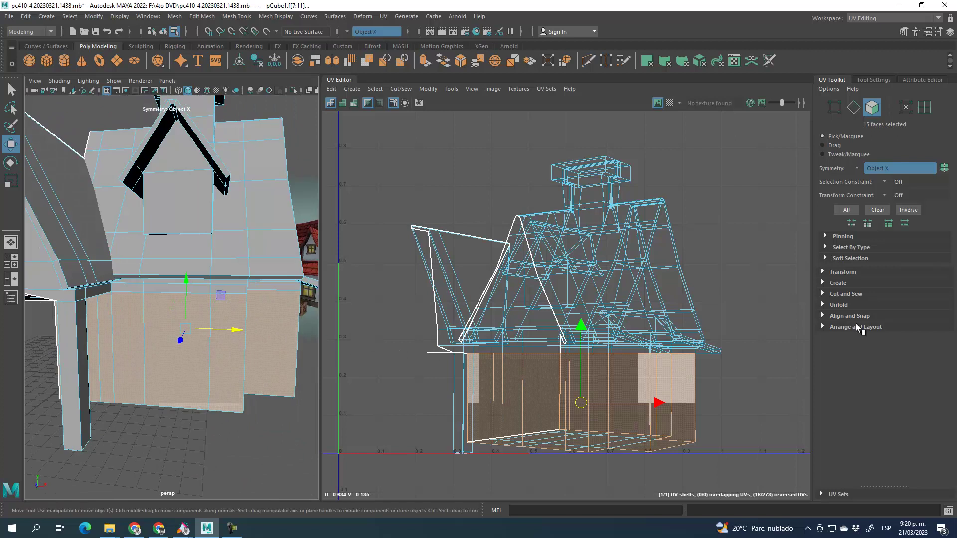
- Create a separate UV shell from the selected wall faces and place it outside the UV tile, beside the house layout
{"action": "left_click", "coordinate": [842, 294]}
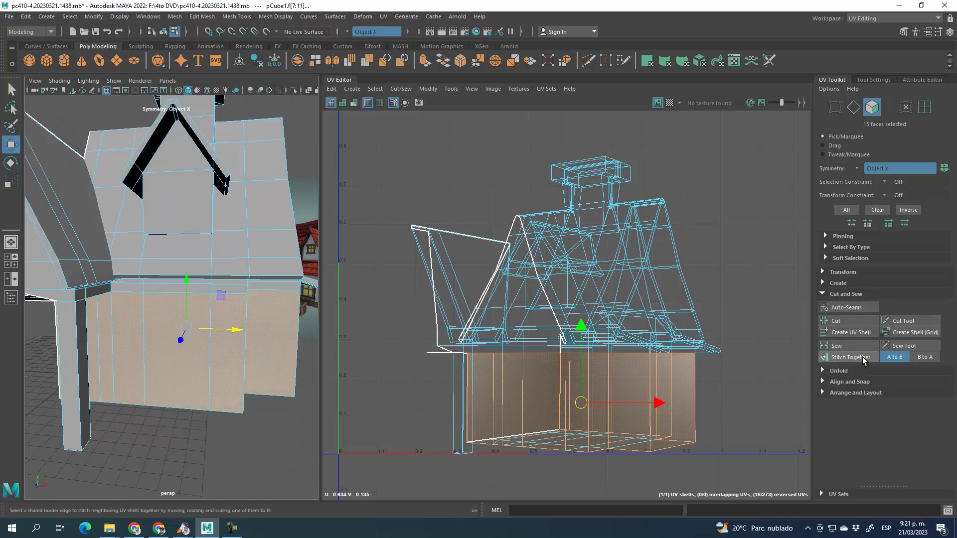
{"action": "left_click", "coordinate": [851, 332]}
{"action": "scroll", "coordinate": [628, 346], "scroll_direction": "down", "scroll_amount": 2}
{"action": "left_click_drag", "start_coordinate": [603, 380], "coordinate": [763, 381]}
{"action": "middle_click_drag", "start_coordinate": [596, 378], "coordinate": [519, 269], "text": "alt"}
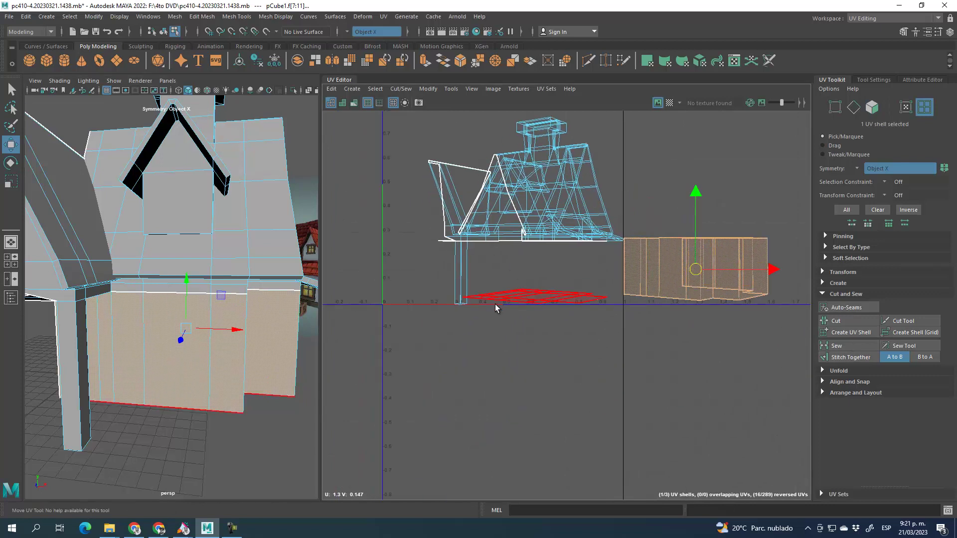
- Move the floor's UV shell below the UV tile, unfold it, and set it aside under the house layout
{"action": "left_click", "coordinate": [528, 295]}
{"action": "left_click_drag", "start_coordinate": [533, 323], "coordinate": [638, 409]}
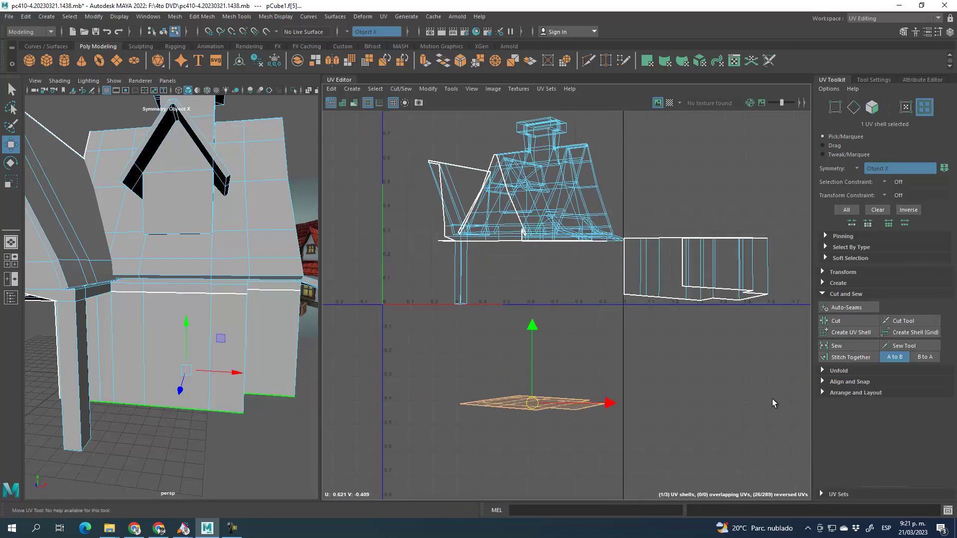
{"action": "left_click", "coordinate": [835, 371]}
{"action": "left_click", "coordinate": [844, 396]}
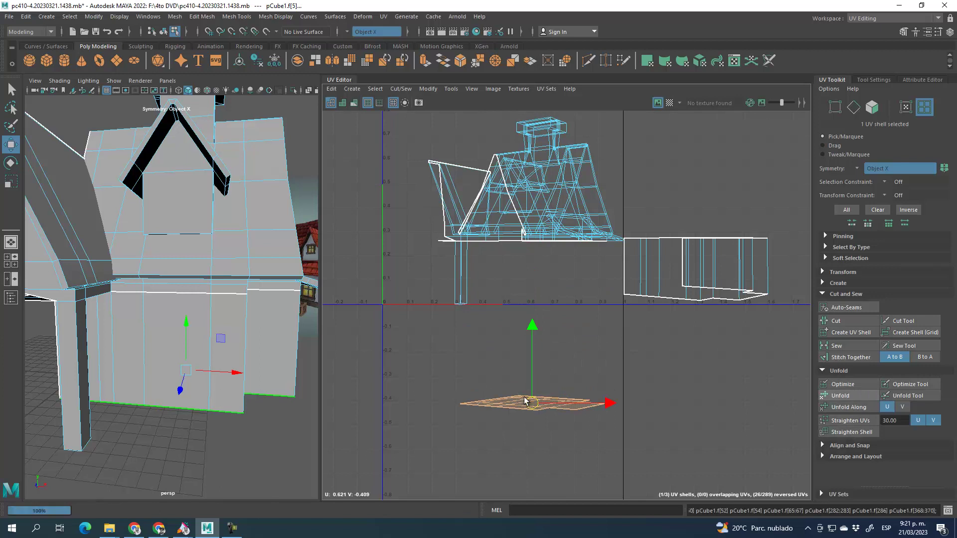
{"action": "left_click_drag", "start_coordinate": [528, 414], "coordinate": [433, 414]}
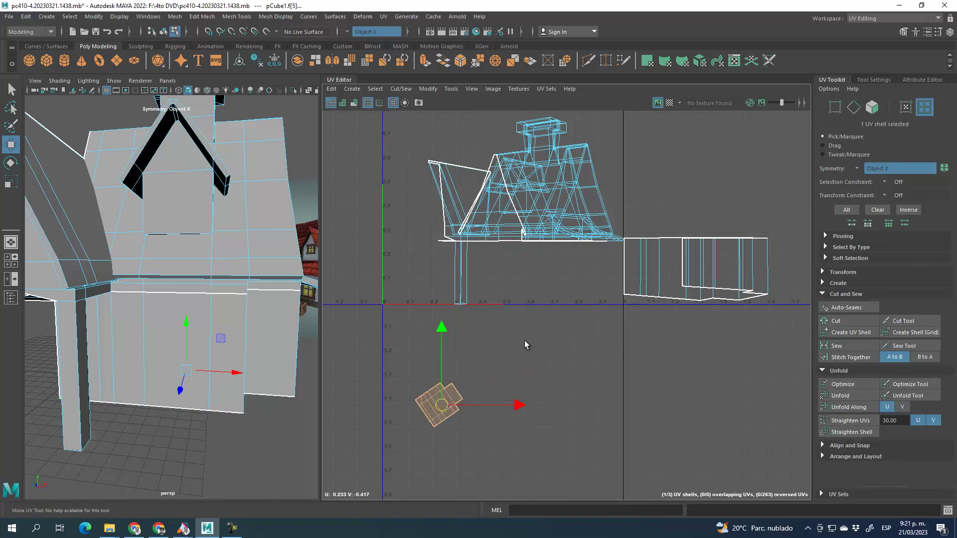
{"action": "left_click", "coordinate": [523, 343]}
- Unfold the wall shell, rotate the strip to horizontal, and straighten its UVs with a 30.00 tolerance along U and V
{"action": "left_click", "coordinate": [679, 267]}
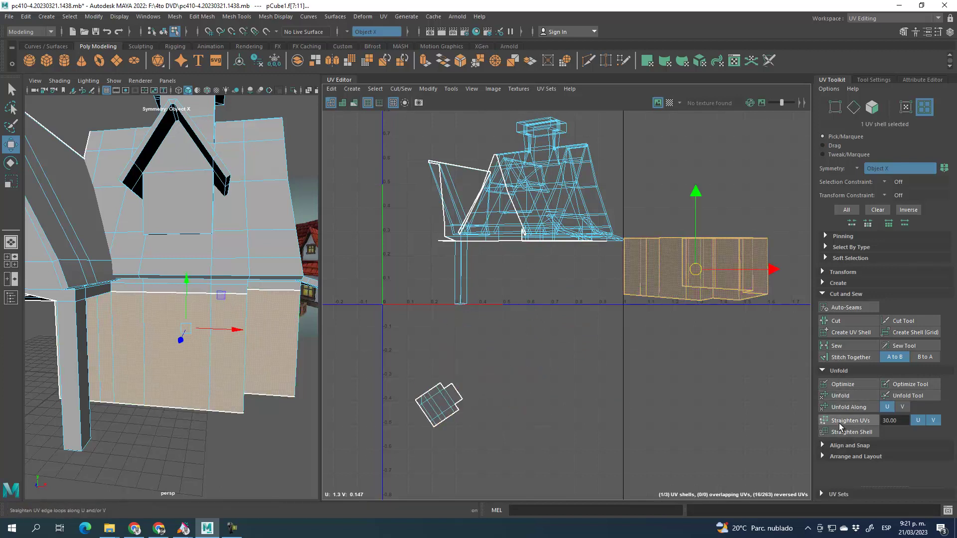
{"action": "left_click", "coordinate": [845, 397]}
{"action": "left_click", "coordinate": [616, 327]}
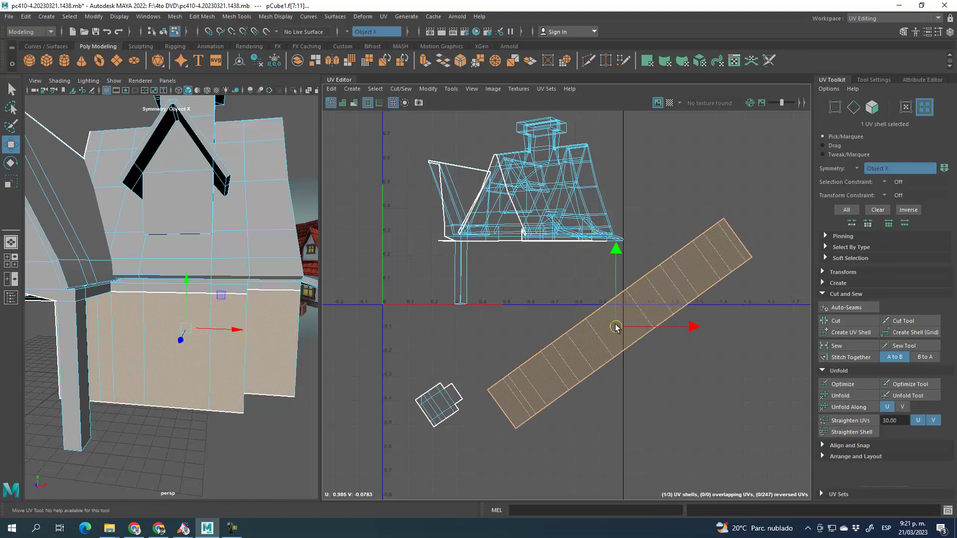
{"action": "left_click", "coordinate": [10, 164]}
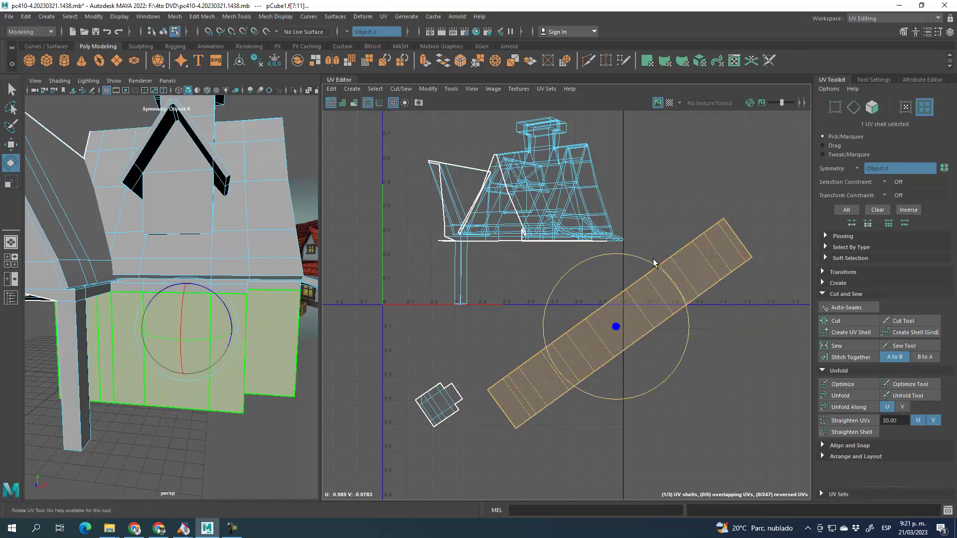
{"action": "left_click_drag", "start_coordinate": [654, 263], "coordinate": [682, 282]}
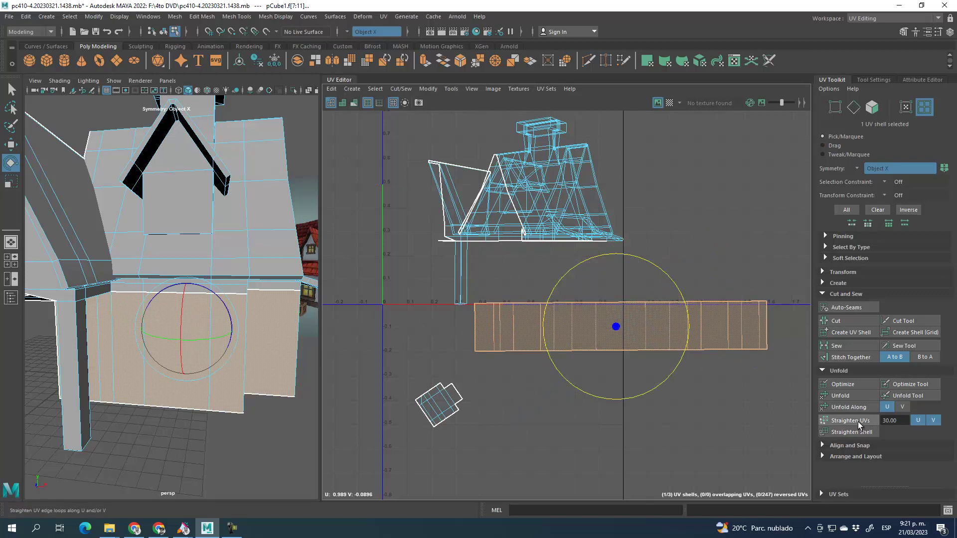
{"action": "left_click", "coordinate": [853, 421]}
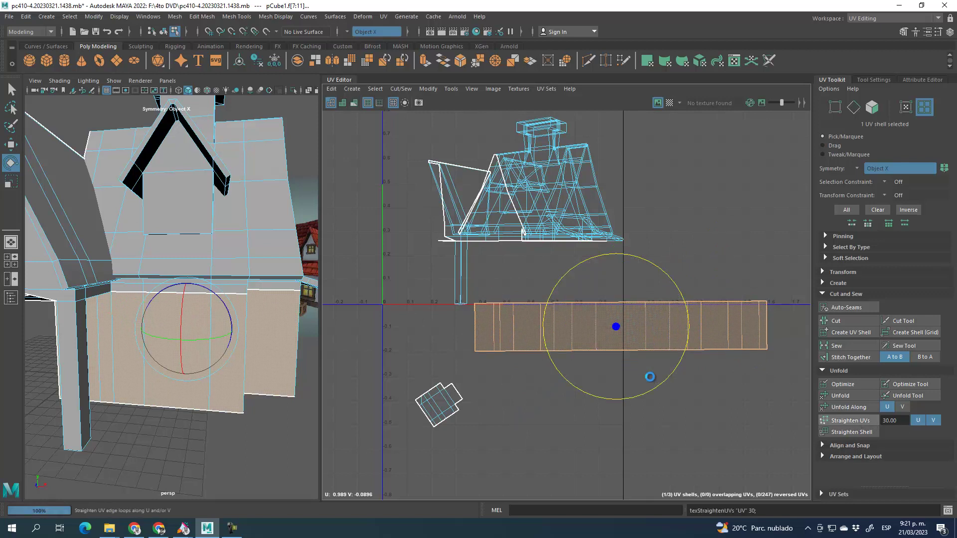
- Move the main house shell up out of the way and place the wall strip along the bottom edge of the UV tile
{"action": "left_click", "coordinate": [10, 144]}
{"action": "left_click_drag", "start_coordinate": [620, 327], "coordinate": [536, 339]}
{"action": "middle_click_drag", "start_coordinate": [660, 253], "coordinate": [658, 323], "text": "alt"}
{"action": "left_click", "coordinate": [524, 254]}
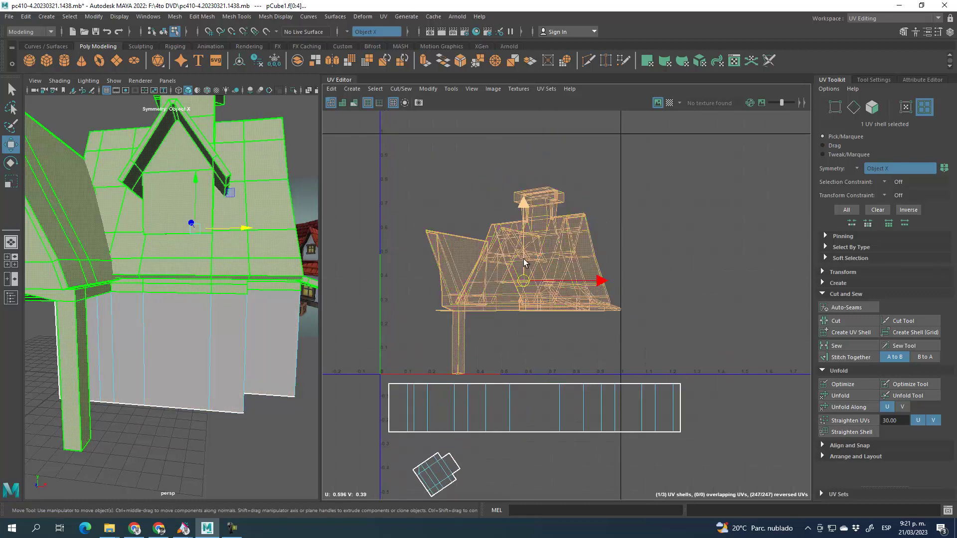
{"action": "left_click_drag", "start_coordinate": [524, 281], "coordinate": [507, 146]}
{"action": "left_click", "coordinate": [534, 413]}
{"action": "left_click_drag", "start_coordinate": [533, 413], "coordinate": [530, 349]}
{"action": "middle_click_drag", "start_coordinate": [562, 411], "coordinate": [602, 396], "text": "alt"}
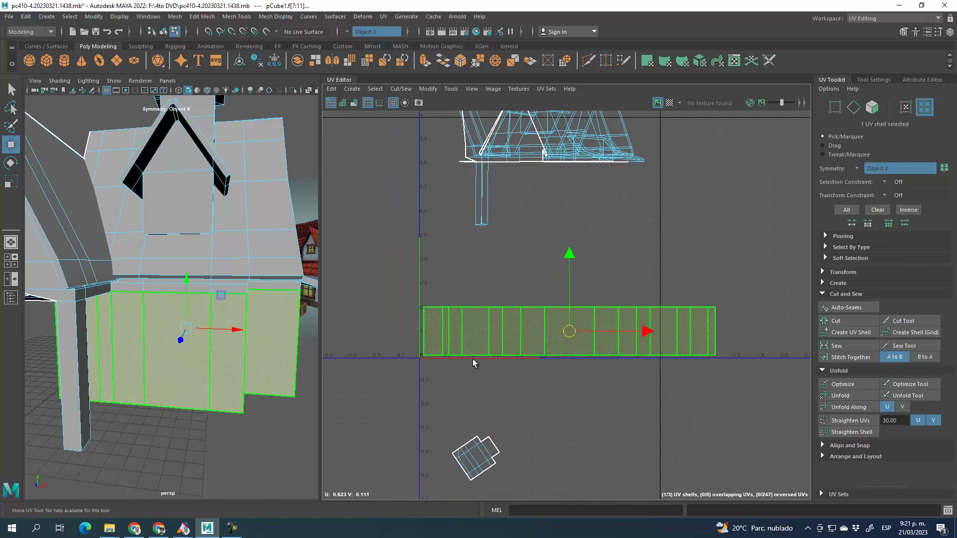
- Select the first five faces of the wall strip and examine which wall they cover on the model
{"action": "left_click", "coordinate": [876, 107]}
{"action": "left_click", "coordinate": [433, 333]}
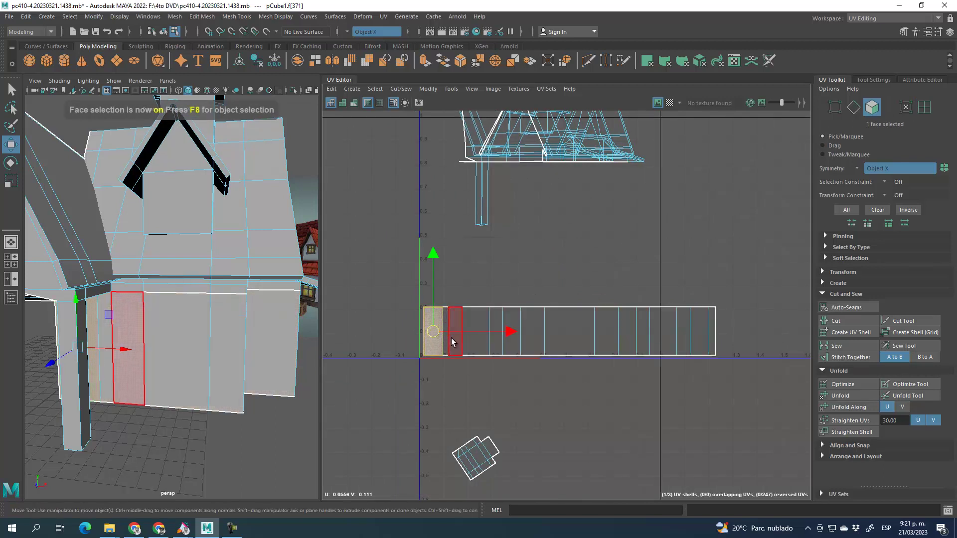
{"action": "left_click", "coordinate": [446, 342], "text": "shift"}
{"action": "left_click", "coordinate": [456, 341], "text": "shift"}
{"action": "left_click", "coordinate": [475, 340], "text": "shift"}
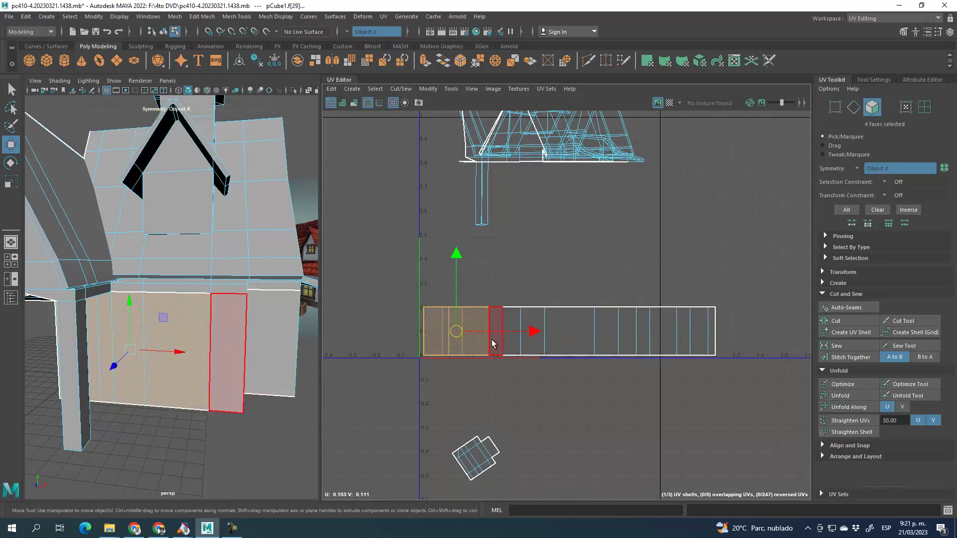
{"action": "left_click", "coordinate": [500, 339], "text": "shift"}
{"action": "mouse_move", "coordinate": [288, 379]}
{"action": "left_mouse_down", "text": "alt"}
{"action": "mouse_move", "coordinate": [210, 378]}
{"action": "mouse_move", "coordinate": [272, 382]}
{"action": "left_mouse_up", "text": "alt"}
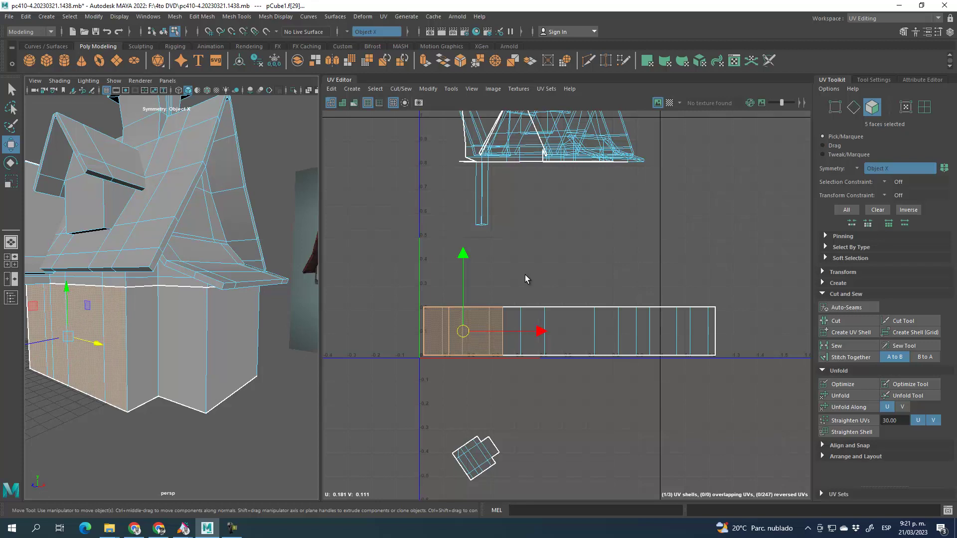
- Pick the other faces along the wall strip to examine which house walls they correspond to
{"action": "left_click", "coordinate": [537, 323]}
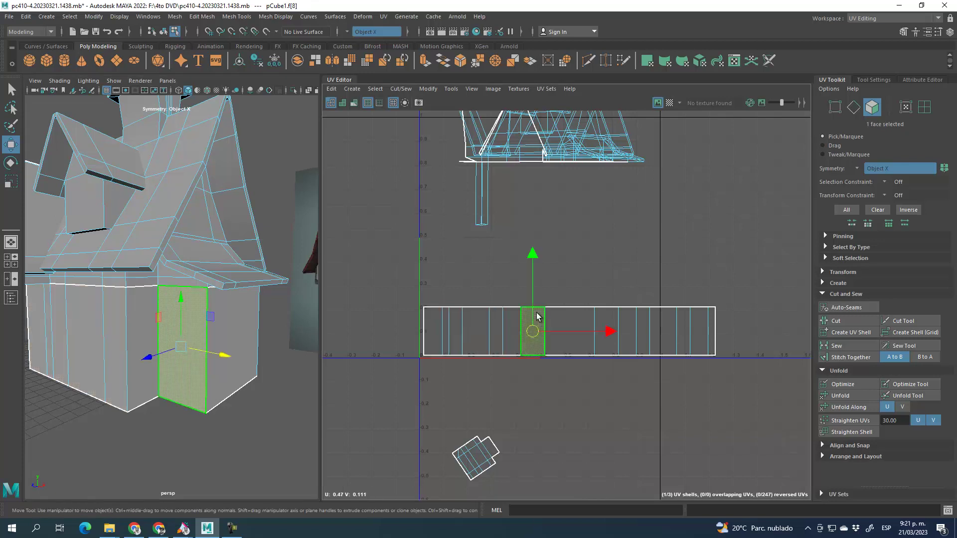
{"action": "left_click", "coordinate": [565, 315], "text": "shift"}
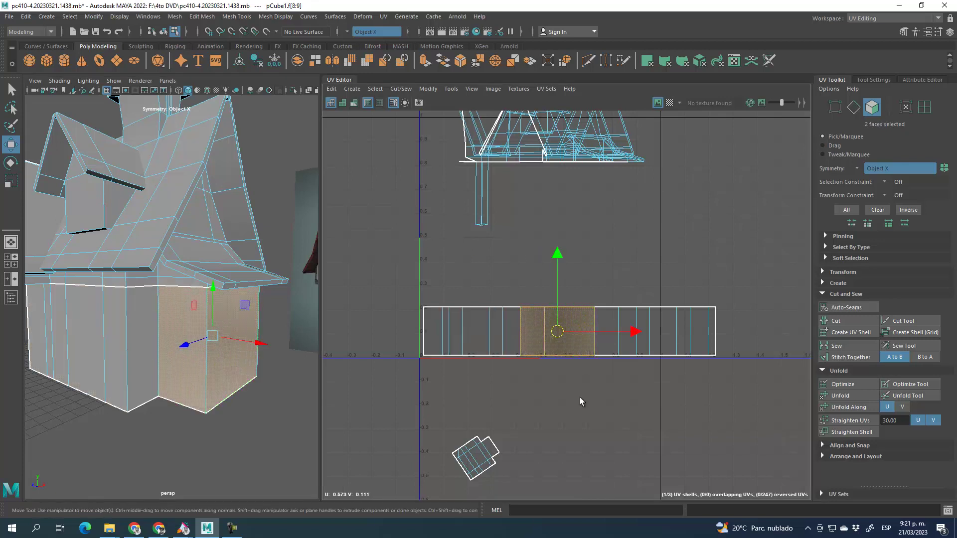
{"action": "left_click", "coordinate": [579, 363]}
{"action": "left_click", "coordinate": [612, 316]}
{"action": "left_click", "coordinate": [628, 321]}
{"action": "left_click", "coordinate": [642, 321]}
{"action": "left_click", "coordinate": [656, 321]}
{"action": "left_click", "coordinate": [669, 320]}
{"action": "left_click", "coordinate": [683, 321]}
{"action": "left_click", "coordinate": [699, 319]}
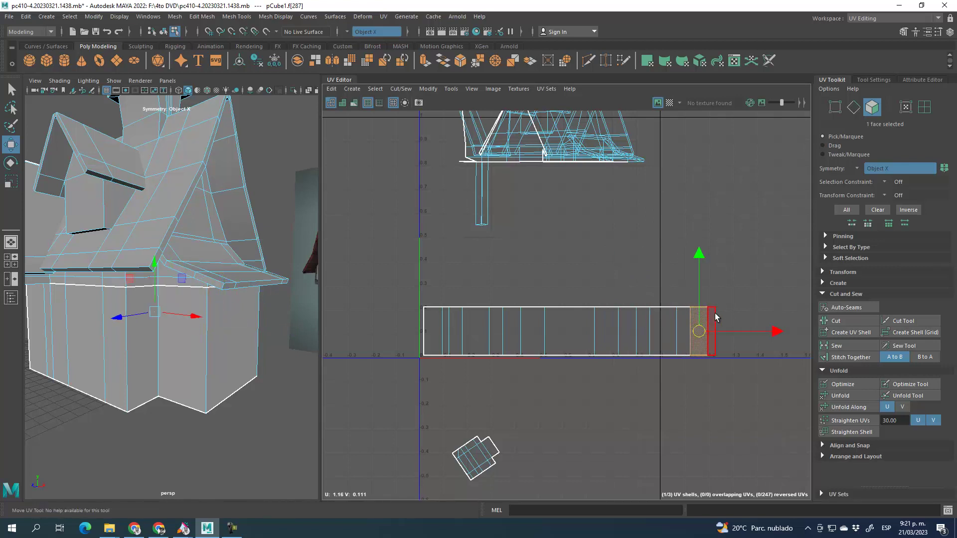
{"action": "left_click", "coordinate": [712, 319]}
- Split the last seven faces of the wall strip into their own UV shell and stack it above the remaining strip
{"action": "left_click", "coordinate": [604, 330]}
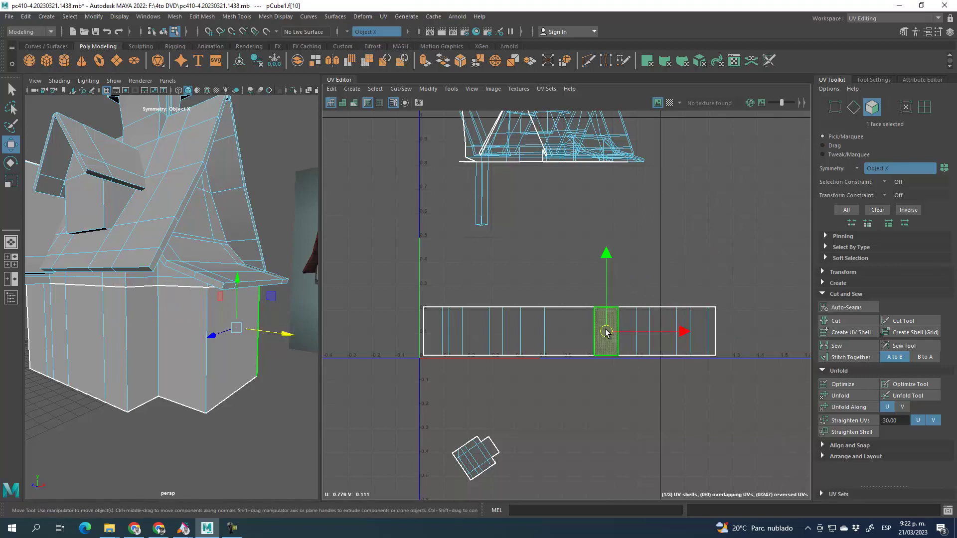
{"action": "left_click_drag", "start_coordinate": [597, 298], "coordinate": [762, 375]}
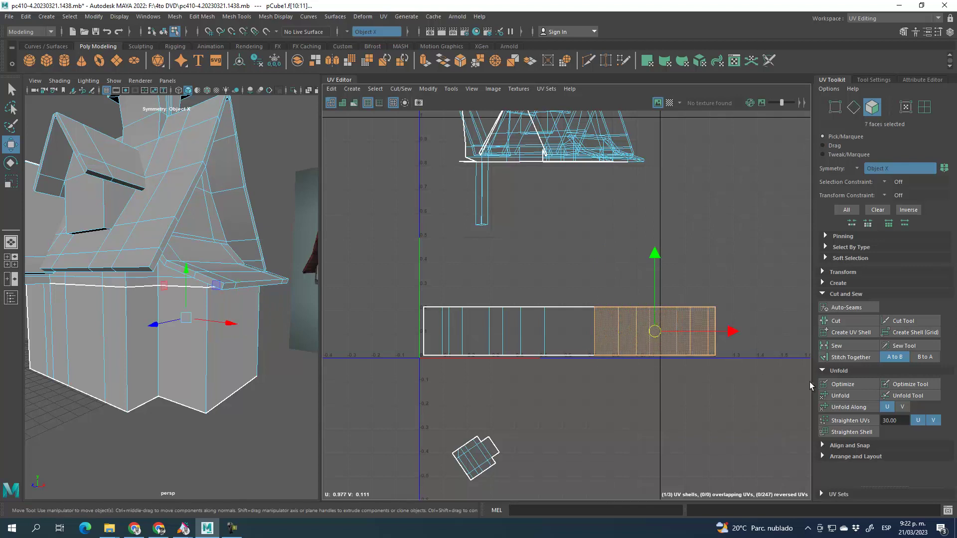
{"action": "left_click", "coordinate": [849, 332]}
{"action": "left_click_drag", "start_coordinate": [648, 332], "coordinate": [485, 281]}
{"action": "middle_click_drag", "start_coordinate": [650, 285], "coordinate": [659, 353], "text": "alt"}
{"action": "middle_click_drag", "start_coordinate": [647, 320], "coordinate": [642, 329], "text": "alt"}
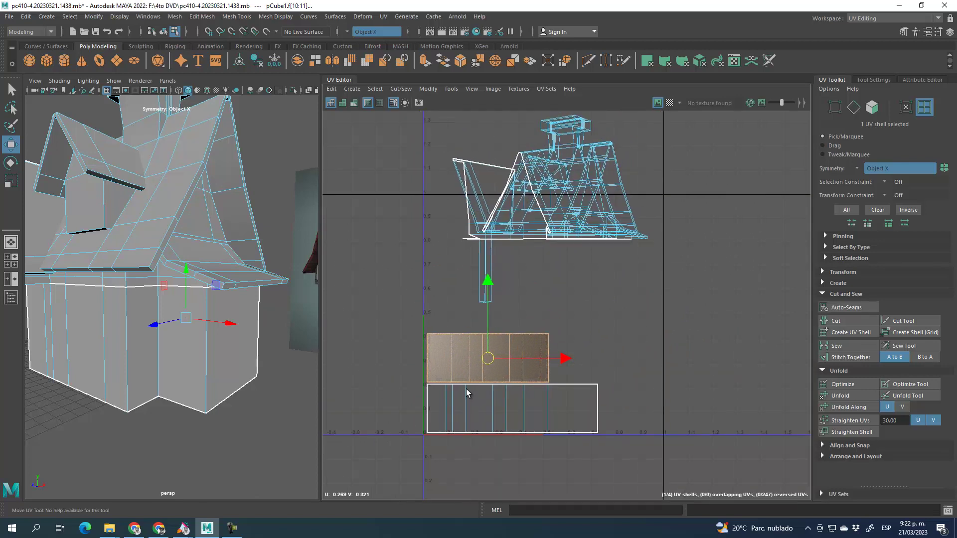
- Scale down the two wall shells and the floor shell together and move them toward the UV tile's origin corner
{"action": "left_click_drag", "start_coordinate": [397, 322], "coordinate": [668, 441]}
{"action": "middle_click_drag", "start_coordinate": [643, 418], "coordinate": [653, 319], "text": "alt"}
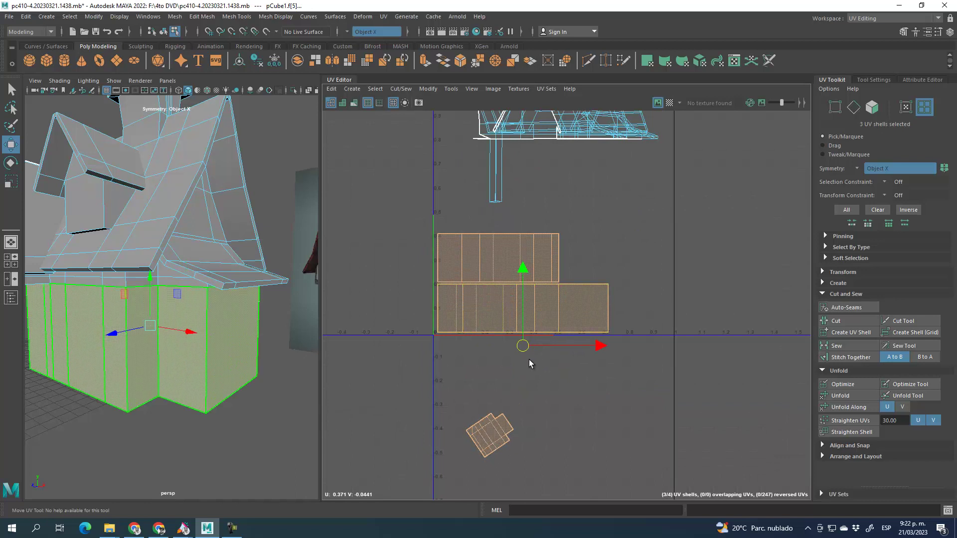
{"action": "left_click", "coordinate": [11, 181]}
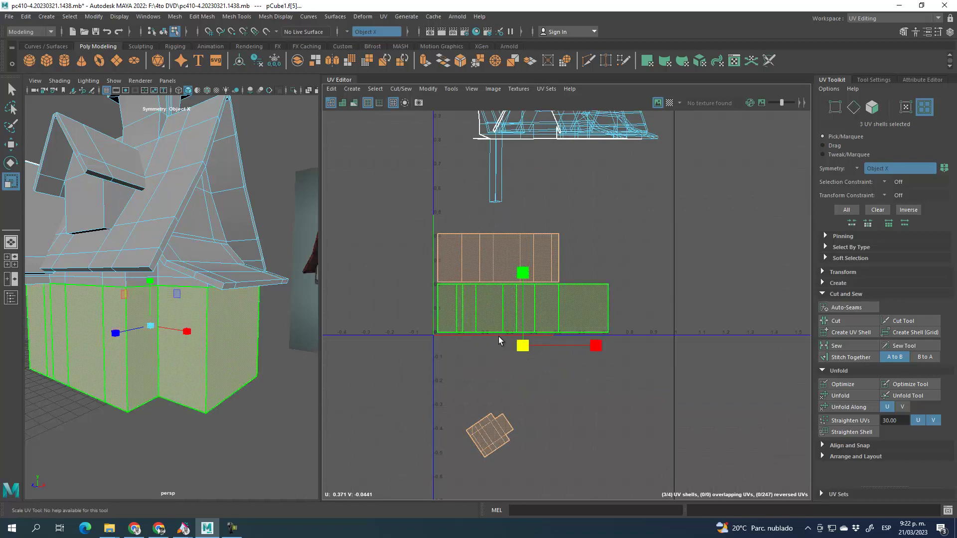
{"action": "middle_click_drag", "start_coordinate": [419, 305], "coordinate": [383, 304]}
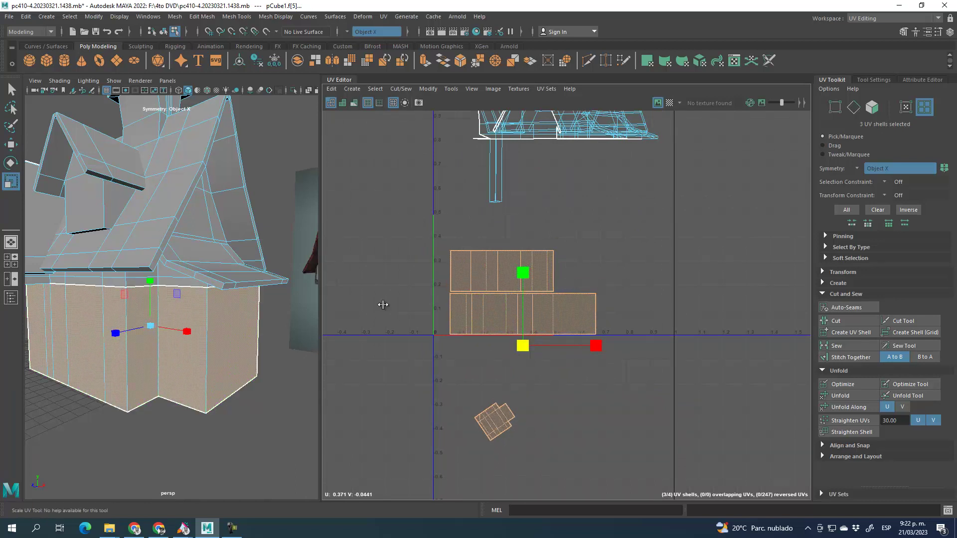
{"action": "left_click", "coordinate": [11, 148]}
{"action": "left_click_drag", "start_coordinate": [521, 345], "coordinate": [514, 344]}
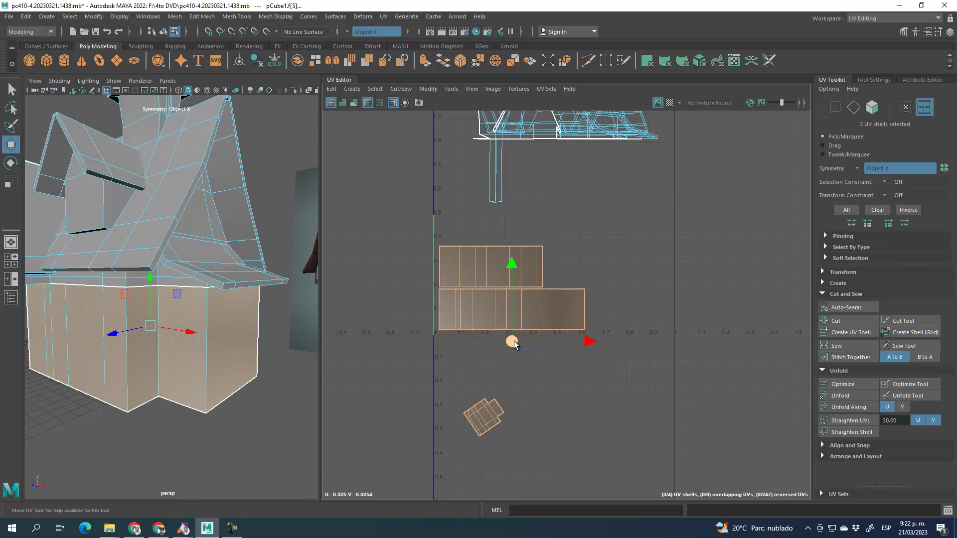
- Rotate the floor shell upright and straighten its UVs with a 30.00 tolerance along U and V
{"action": "left_click", "coordinate": [483, 416]}
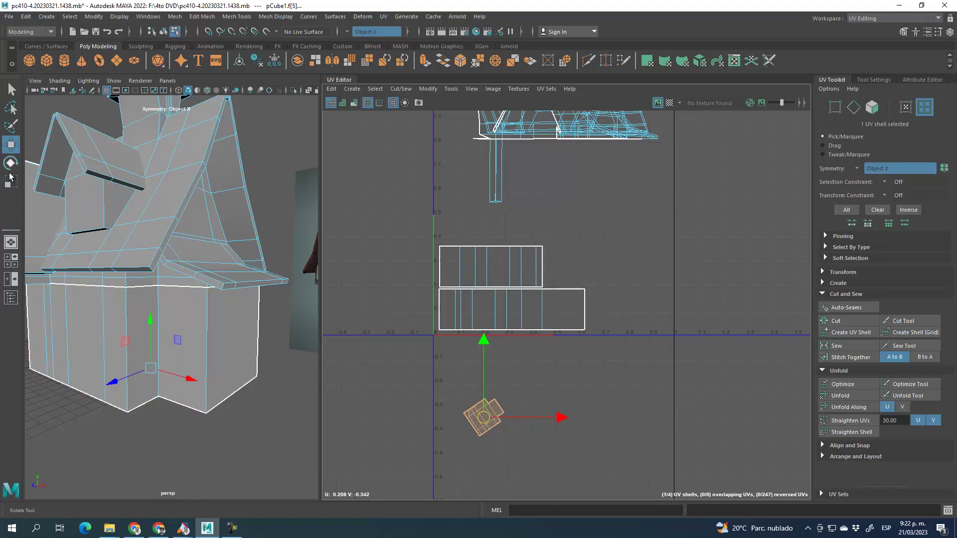
{"action": "left_click", "coordinate": [10, 163]}
{"action": "mouse_move", "coordinate": [527, 356]}
{"action": "left_mouse_down"}
{"action": "mouse_move", "coordinate": [568, 403]}
{"action": "mouse_move", "coordinate": [558, 393]}
{"action": "left_mouse_up"}
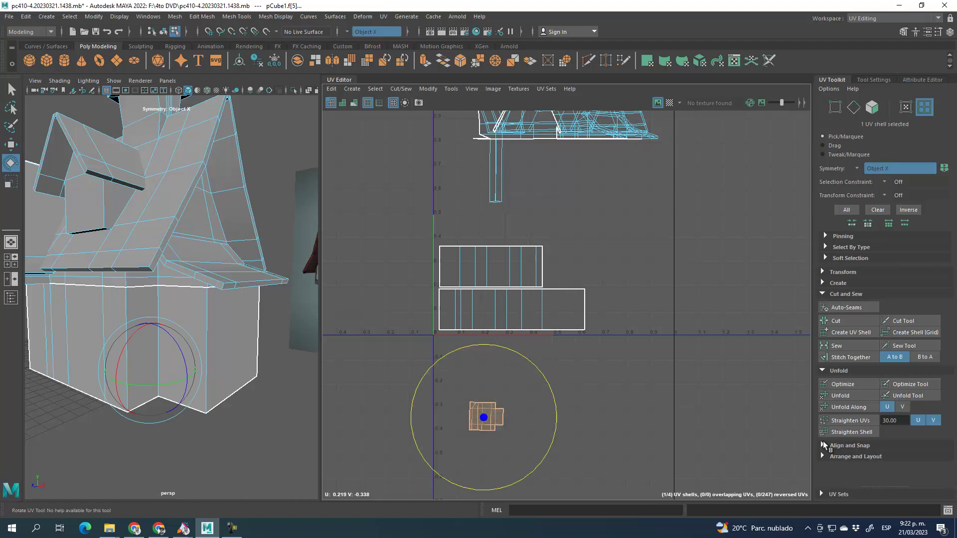
{"action": "left_click", "coordinate": [845, 421]}
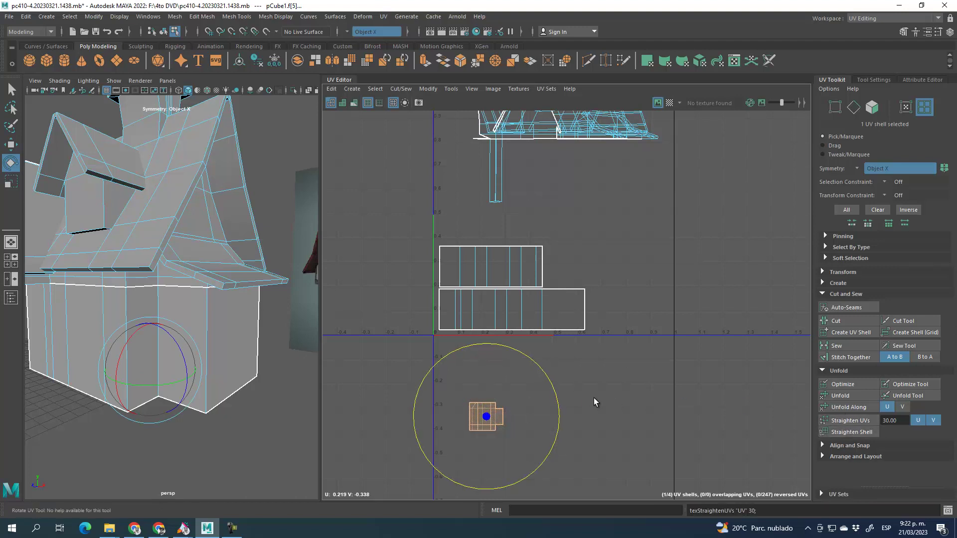
{"action": "left_click", "coordinate": [575, 378]}
{"action": "left_click", "coordinate": [487, 423]}
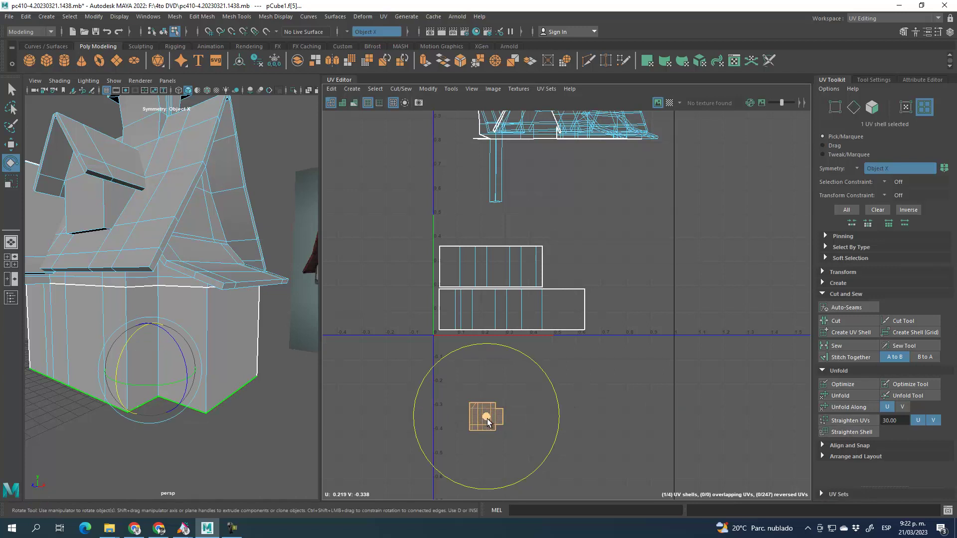
- Scale down the floor shell and place it inside the UV tile beside the end of the lower wall strip
{"action": "left_click", "coordinate": [12, 148]}
{"action": "left_click_drag", "start_coordinate": [487, 418], "coordinate": [629, 309]}
{"action": "left_click", "coordinate": [11, 181]}
{"action": "key", "text": "w"}
{"action": "left_click_drag", "start_coordinate": [651, 324], "coordinate": [605, 333]}
- Select the faces of the narrow band beneath the roof, from above the porch post along the front wall
{"action": "middle_click_drag", "start_coordinate": [641, 261], "coordinate": [648, 403], "text": "alt"}
{"action": "left_click_drag", "start_coordinate": [126, 268], "coordinate": [183, 248], "text": "alt"}
{"action": "left_click", "coordinate": [872, 107]}
{"action": "left_click_drag", "start_coordinate": [121, 248], "coordinate": [132, 250], "text": "alt"}
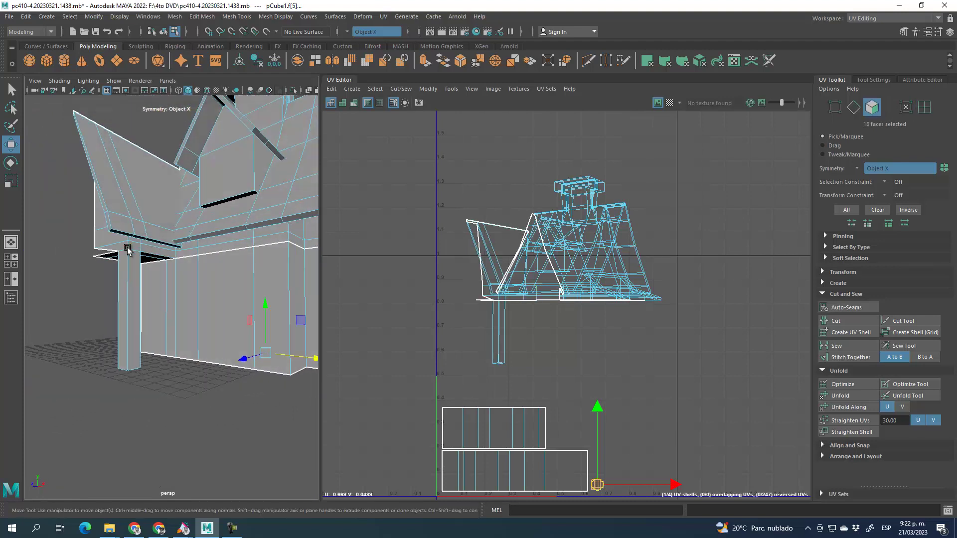
{"action": "left_click", "coordinate": [115, 246]}
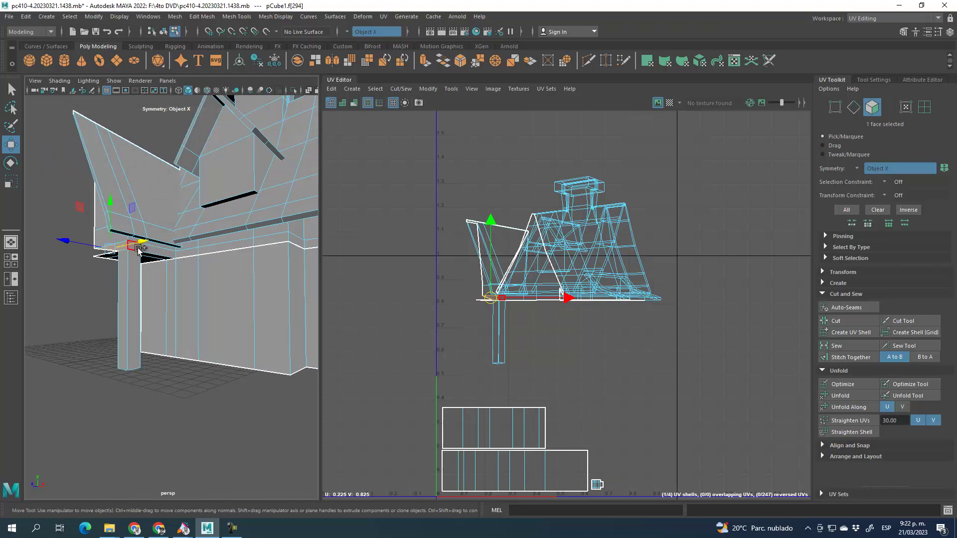
{"action": "left_click", "coordinate": [162, 252], "text": "shift"}
{"action": "left_click", "coordinate": [182, 250], "text": "shift"}
{"action": "left_click", "coordinate": [227, 247], "text": "shift"}
{"action": "left_click", "coordinate": [301, 243], "text": "shift"}
- Extend the face selection of the under-roof band along the front wall and around the corner onto the adjoining side wall
{"action": "middle_click_drag", "start_coordinate": [280, 282], "coordinate": [154, 292], "text": "alt"}
{"action": "left_click", "coordinate": [168, 256], "text": "shift"}
{"action": "left_click", "coordinate": [217, 256], "text": "shift"}
{"action": "left_click_drag", "start_coordinate": [272, 298], "coordinate": [158, 303], "text": "alt"}
{"action": "middle_click_drag", "start_coordinate": [158, 303], "coordinate": [194, 306], "text": "alt"}
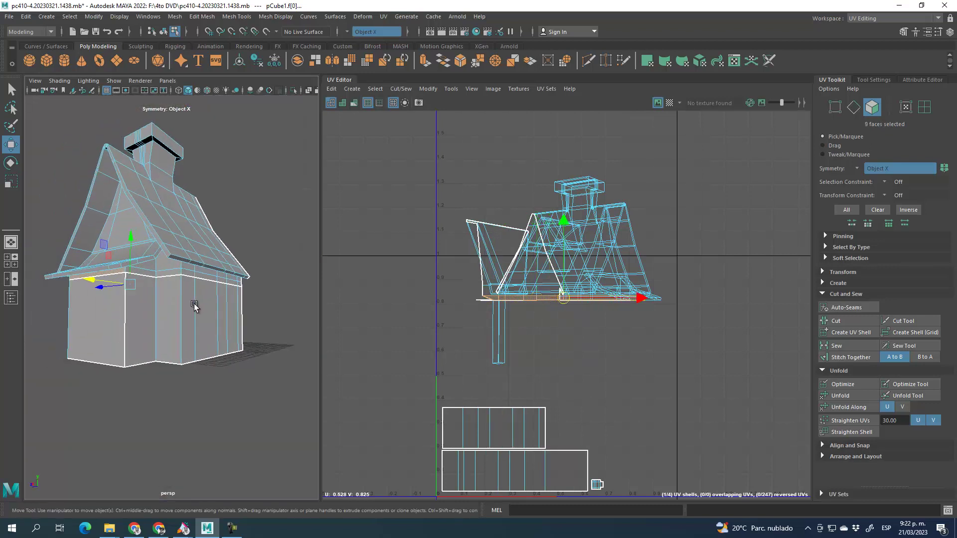
{"action": "scroll", "coordinate": [166, 300], "scroll_direction": "up", "scroll_amount": 3}
{"action": "left_click", "coordinate": [112, 245], "text": "shift"}
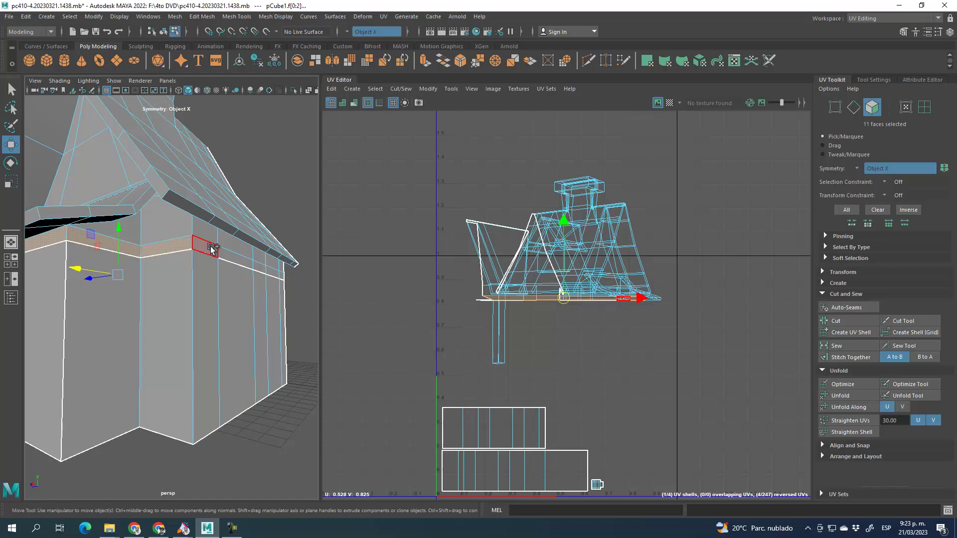
{"action": "left_click", "coordinate": [232, 251], "text": "shift"}
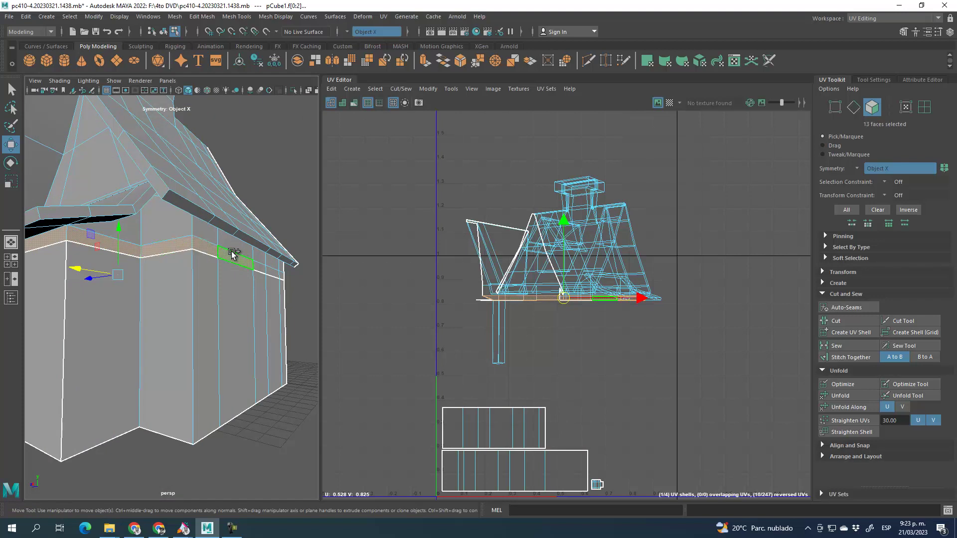
{"action": "left_click", "coordinate": [281, 274], "text": "shift"}
- Add the remaining band faces beneath the eaves of the side wall and the faces around its next corner
{"action": "left_click_drag", "start_coordinate": [284, 274], "coordinate": [176, 284], "text": "alt"}
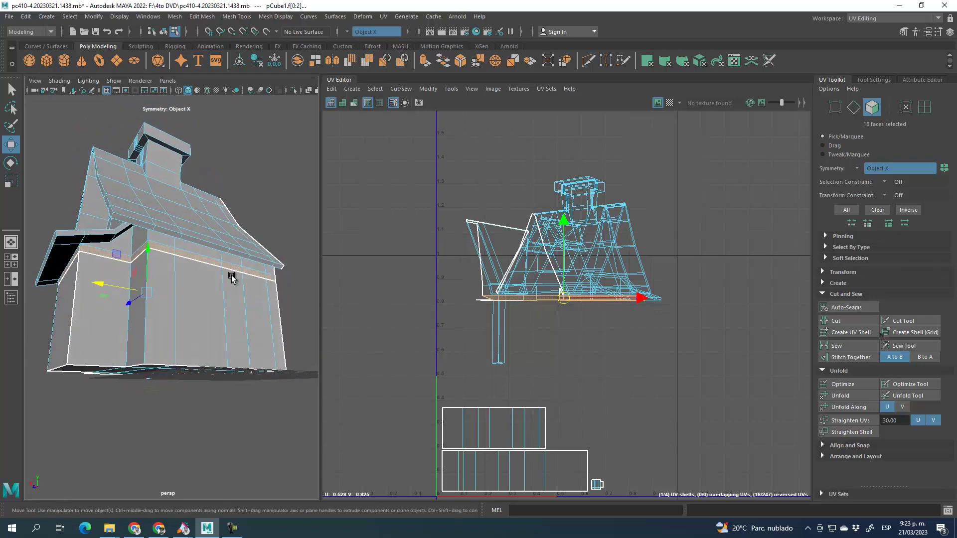
{"action": "scroll", "coordinate": [260, 301], "scroll_direction": "up", "scroll_amount": 5}
{"action": "left_click_drag", "start_coordinate": [260, 302], "coordinate": [260, 282], "text": "alt"}
{"action": "left_click", "coordinate": [264, 278], "text": "shift"}
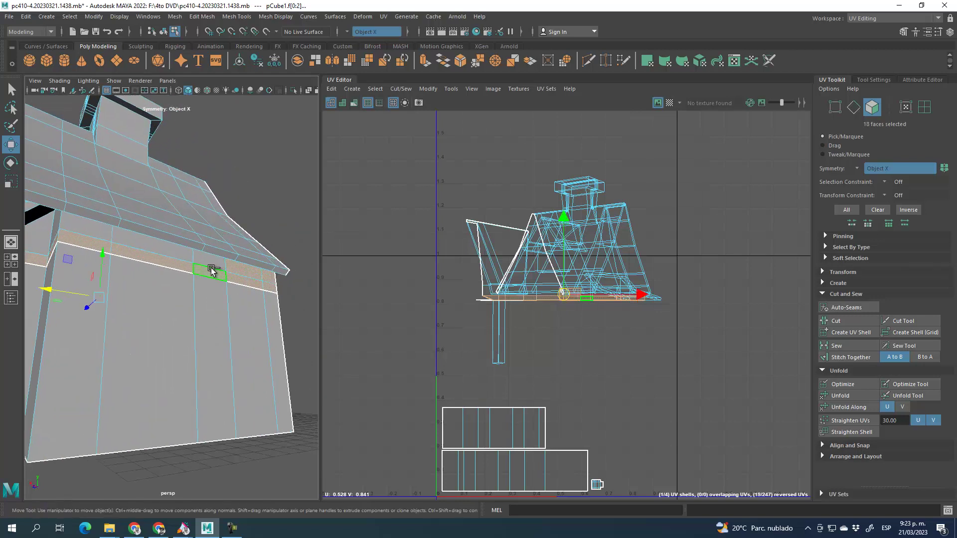
{"action": "left_click", "coordinate": [152, 253], "text": "shift"}
{"action": "left_click", "coordinate": [80, 230], "text": "shift"}
{"action": "left_click_drag", "start_coordinate": [80, 229], "coordinate": [102, 295], "text": "alt"}
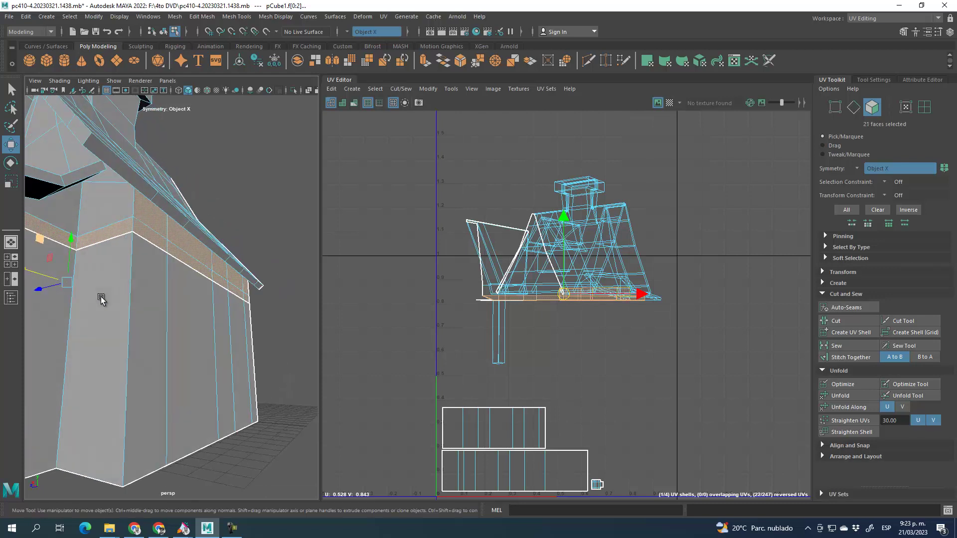
{"action": "left_click", "coordinate": [75, 209], "text": "shift"}
{"action": "left_click_drag", "start_coordinate": [76, 208], "coordinate": [202, 243], "text": "alt"}
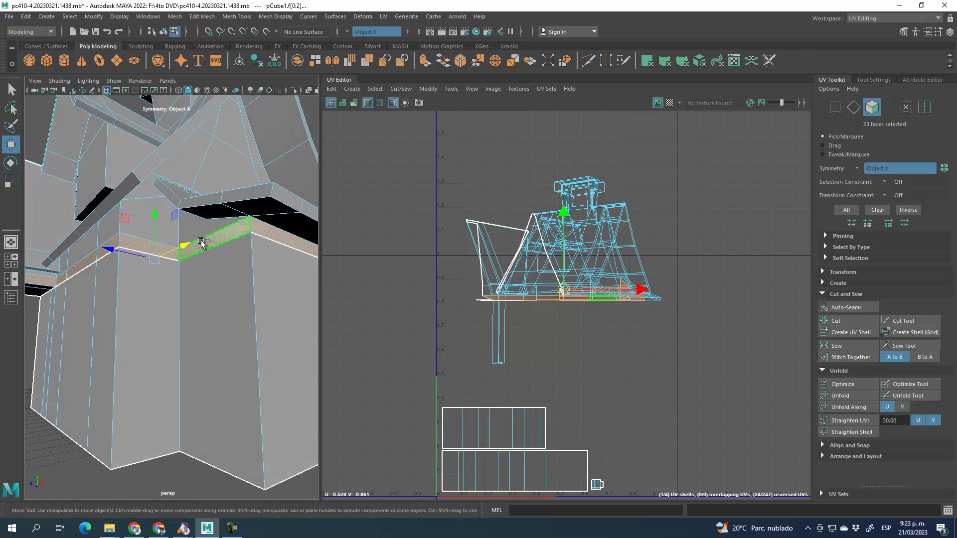
- Add the upper band faces beneath the gable and along the front eaves to complete the under-roof selection
{"action": "left_click", "coordinate": [138, 218], "text": "shift"}
{"action": "left_click", "coordinate": [101, 229], "text": "shift"}
{"action": "left_click", "coordinate": [83, 245], "text": "shift"}
{"action": "left_click", "coordinate": [62, 264], "text": "shift"}
{"action": "left_click_drag", "start_coordinate": [73, 318], "coordinate": [159, 338], "text": "alt"}
{"action": "right_click_drag", "start_coordinate": [160, 338], "coordinate": [64, 323], "text": "alt"}
{"action": "left_click_drag", "start_coordinate": [193, 330], "coordinate": [156, 312], "text": "alt"}
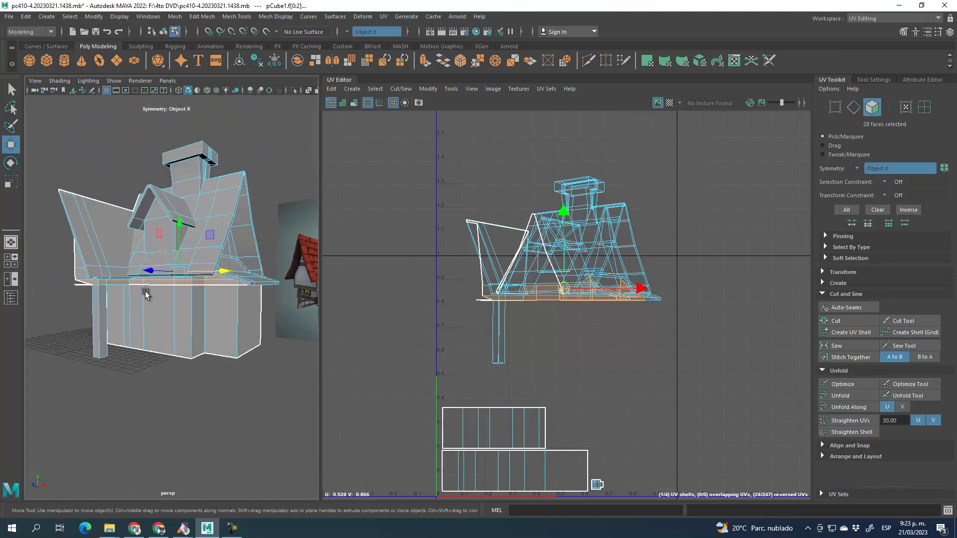
{"action": "right_click_drag", "start_coordinate": [154, 310], "coordinate": [175, 324], "text": "alt"}
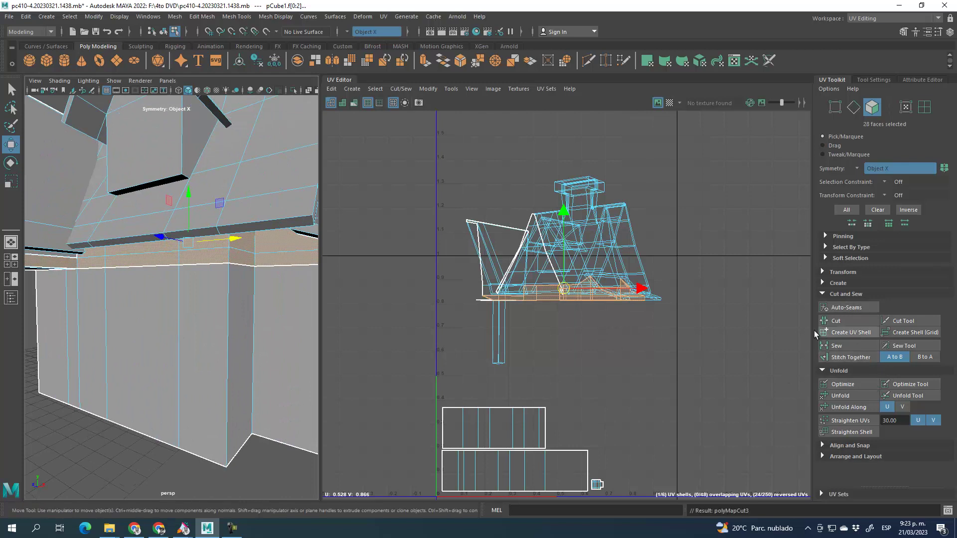
- Create a UV shell from the selected band faces, move it clear of the roof shell and unfold it
{"action": "left_click", "coordinate": [851, 333]}
{"action": "left_click_drag", "start_coordinate": [590, 290], "coordinate": [703, 357]}
{"action": "middle_click_drag", "start_coordinate": [758, 321], "coordinate": [701, 267], "text": "alt"}
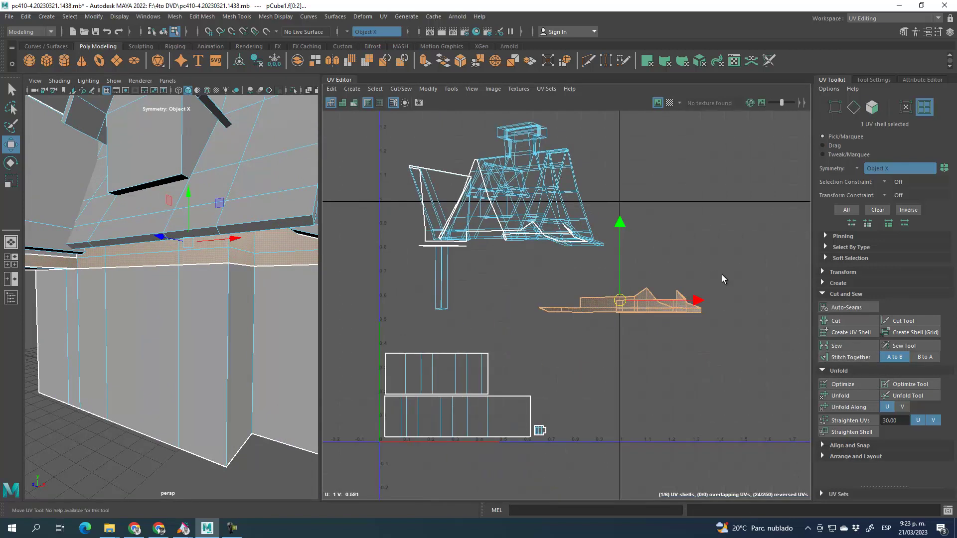
{"action": "left_click", "coordinate": [845, 394]}
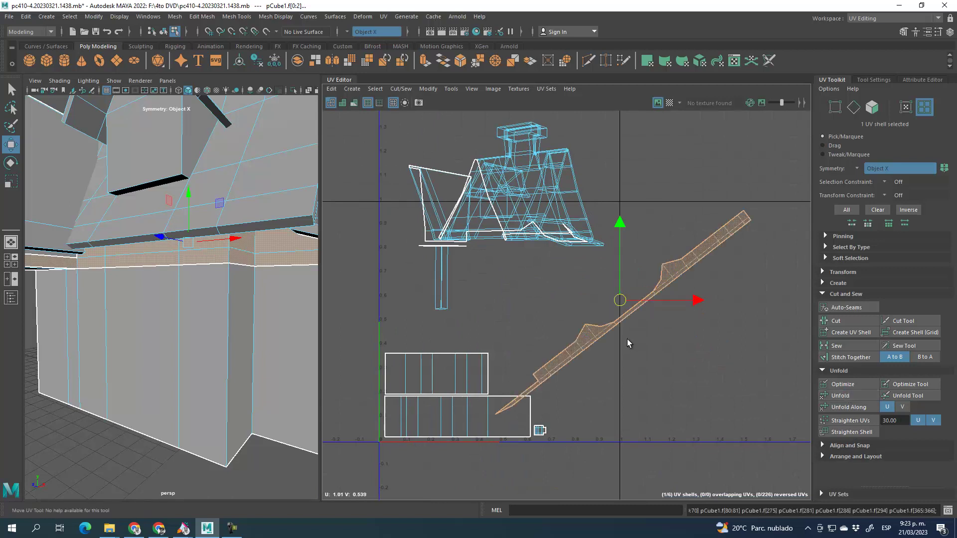
- Rotate the unfolded band shell until it lies horizontal and place it just above the two wall shells
{"action": "left_click_drag", "start_coordinate": [621, 312], "coordinate": [654, 259]}
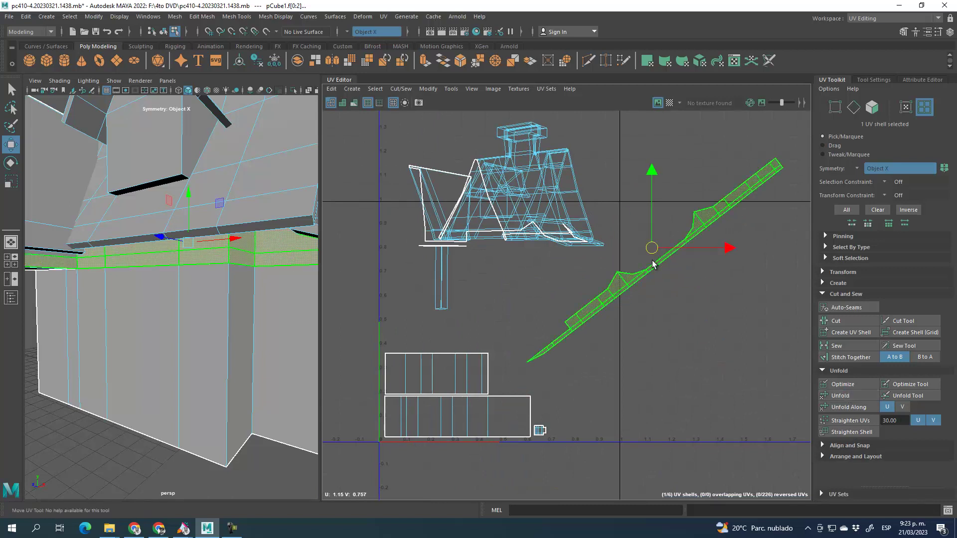
{"action": "left_click", "coordinate": [11, 164]}
{"action": "left_click_drag", "start_coordinate": [687, 185], "coordinate": [712, 223]}
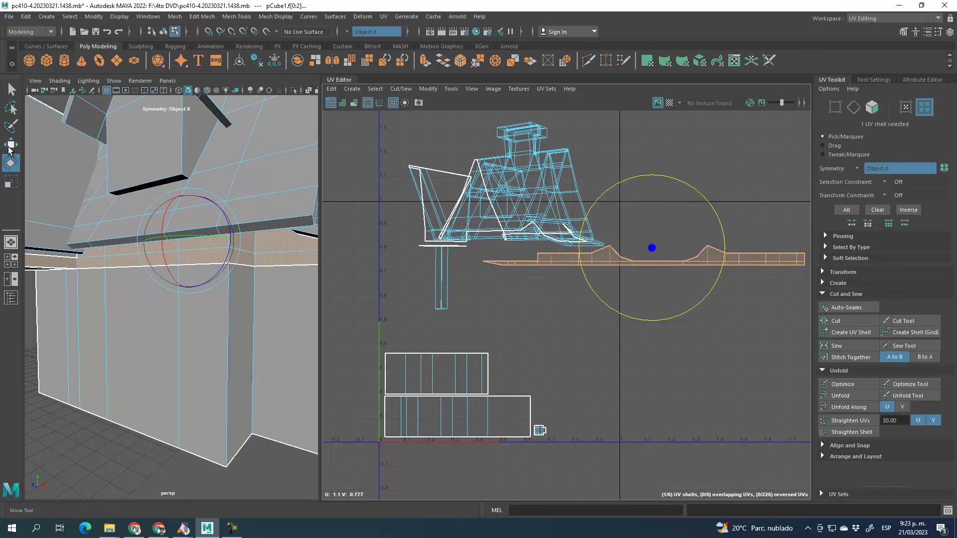
{"action": "left_click", "coordinate": [11, 145]}
{"action": "left_click_drag", "start_coordinate": [658, 247], "coordinate": [557, 315]}
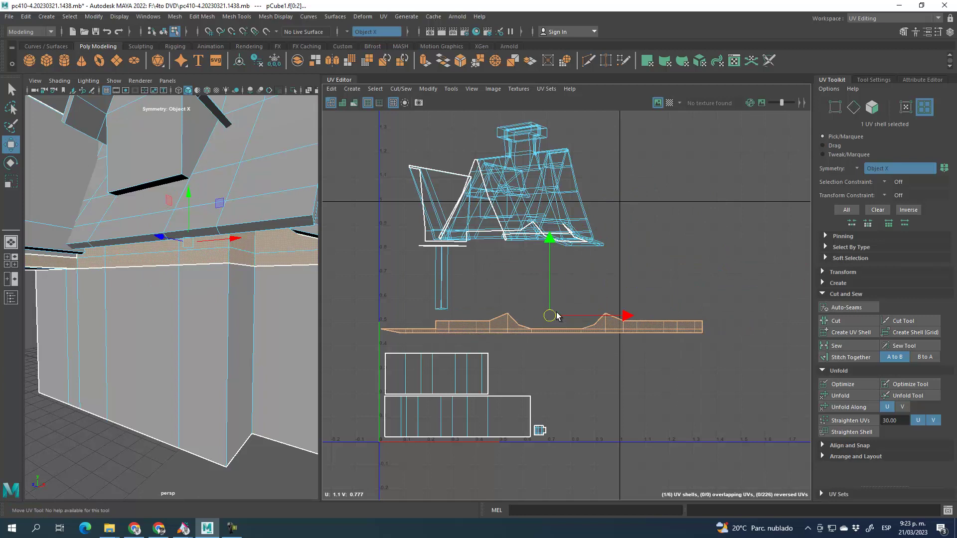
- Separate the band half that extends beyond the UV tile into its own shell and place it above the other half
{"action": "left_click", "coordinate": [650, 297]}
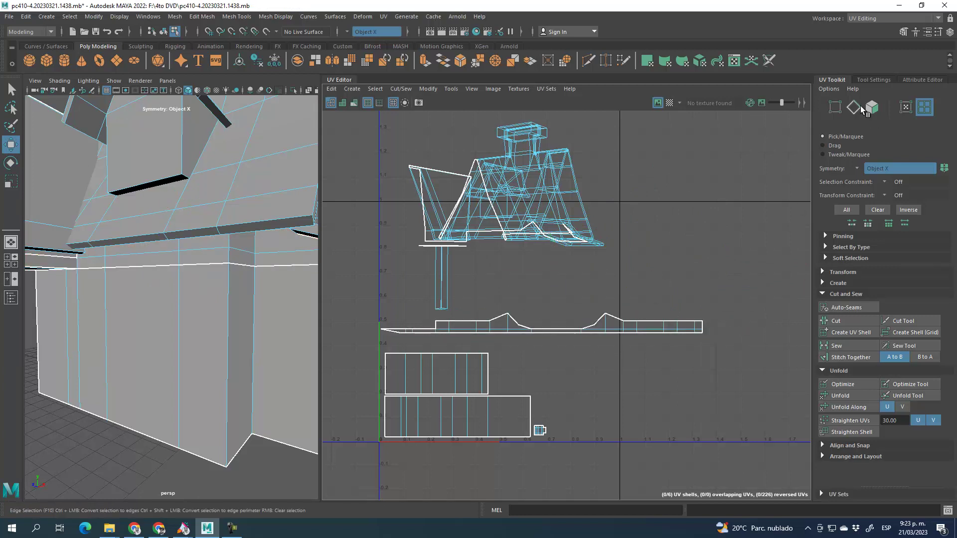
{"action": "key", "text": "F11"}
{"action": "left_click_drag", "start_coordinate": [566, 295], "coordinate": [789, 384]}
{"action": "left_click_drag", "start_coordinate": [271, 306], "coordinate": [199, 306], "text": "alt"}
{"action": "left_click_drag", "start_coordinate": [589, 292], "coordinate": [620, 343]}
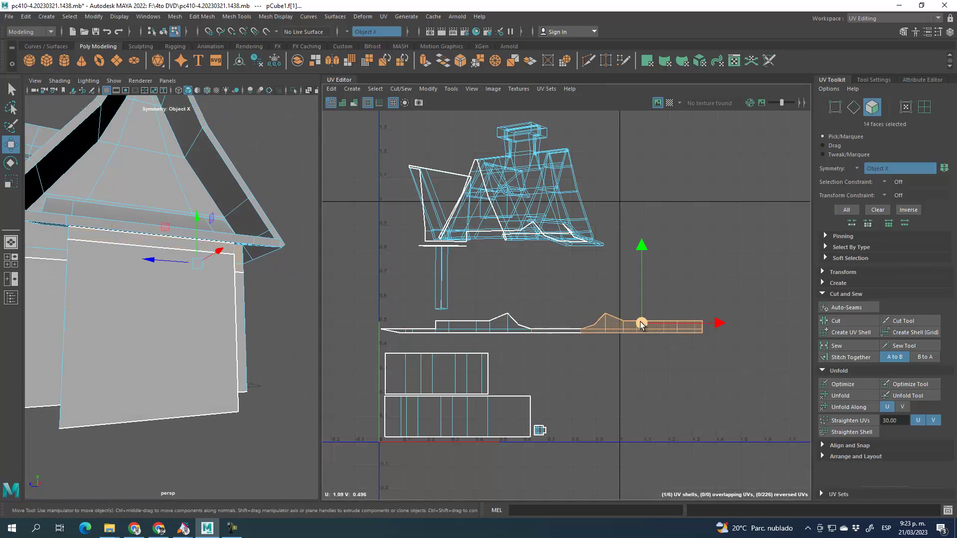
{"action": "left_click", "coordinate": [850, 332]}
{"action": "left_click_drag", "start_coordinate": [640, 325], "coordinate": [532, 294]}
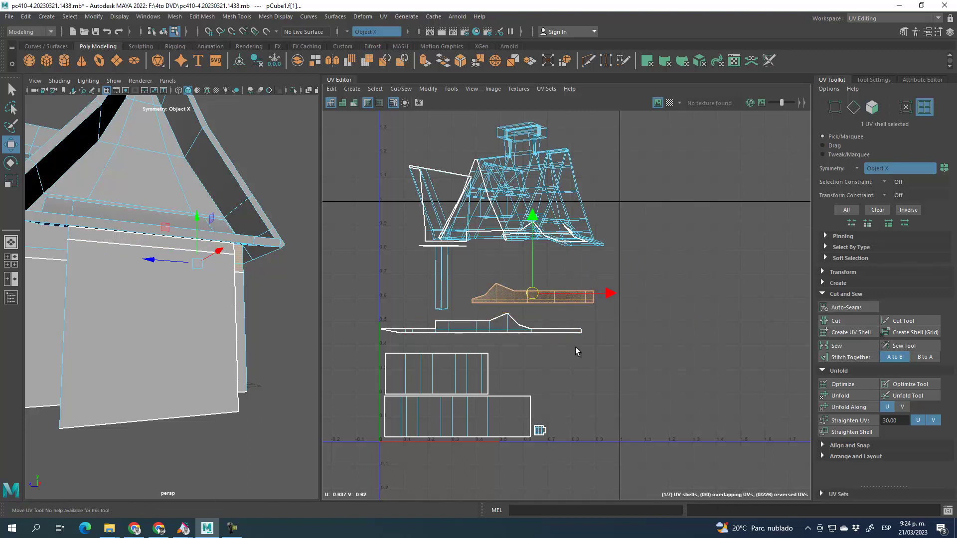
- Move the remaining long band shell down so it sits directly above the upper wall shell
{"action": "scroll", "coordinate": [548, 336], "scroll_direction": "up", "scroll_amount": 2}
{"action": "left_click", "coordinate": [521, 359]}
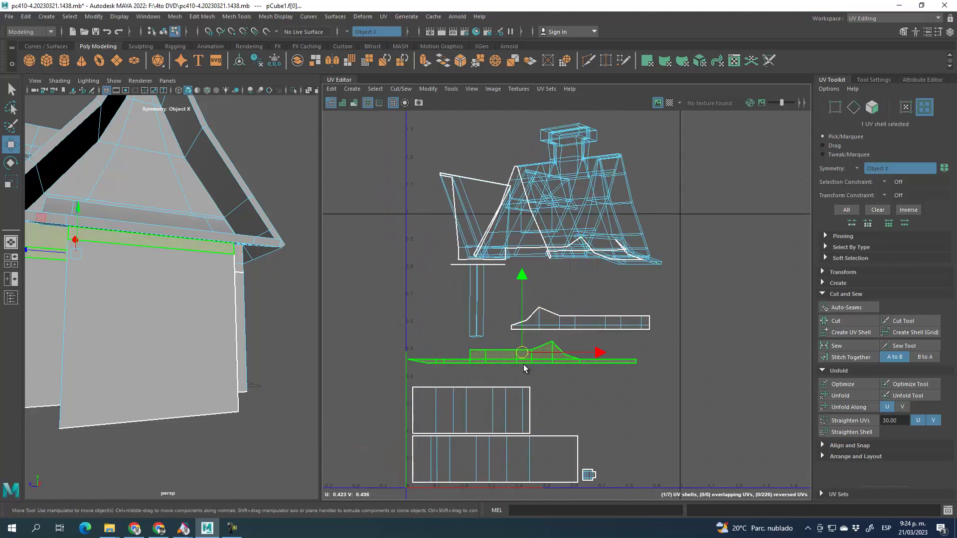
{"action": "left_click_drag", "start_coordinate": [486, 352], "coordinate": [492, 373]}
- Separate the long band's thin tapered end into its own UV shell, set it aside, and align the remaining strip with the wall shells
{"action": "left_click_drag", "start_coordinate": [412, 357], "coordinate": [620, 384]}
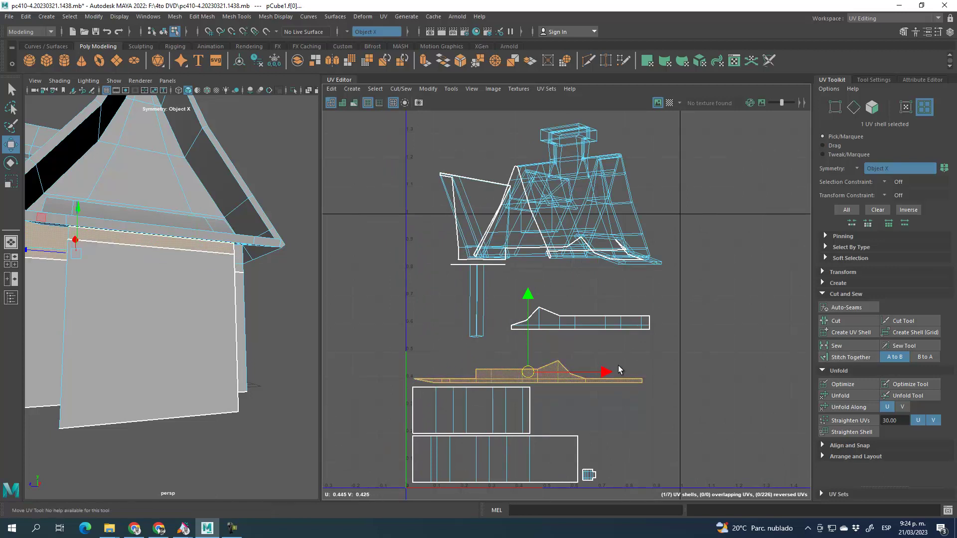
{"action": "left_click", "coordinate": [871, 107]}
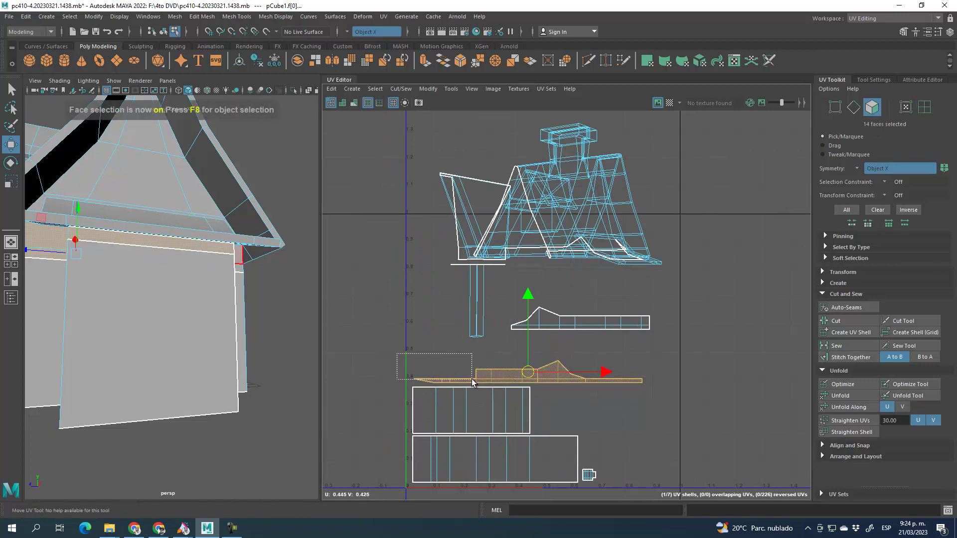
{"action": "left_click_drag", "start_coordinate": [476, 382], "coordinate": [477, 382]}
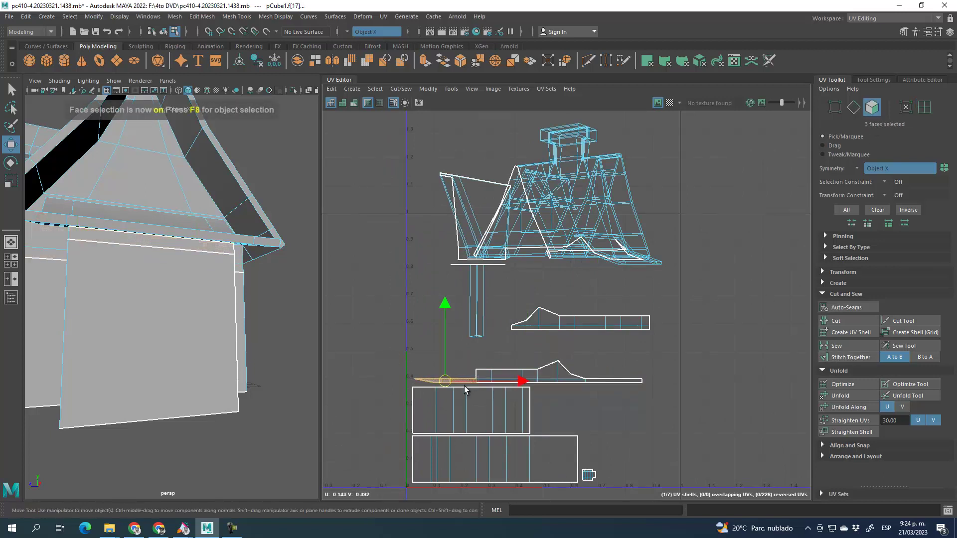
{"action": "left_click", "coordinate": [852, 333]}
{"action": "left_click_drag", "start_coordinate": [467, 383], "coordinate": [651, 412]}
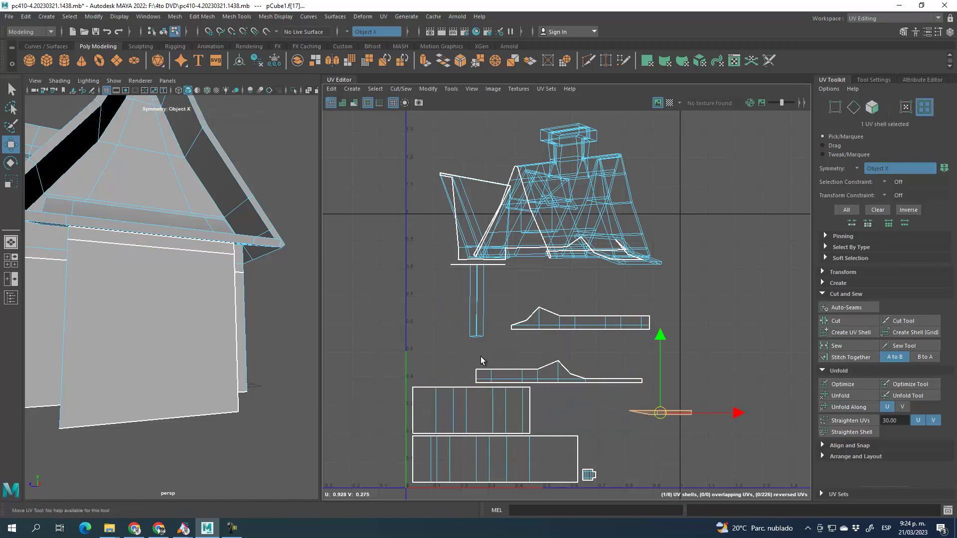
{"action": "left_click", "coordinate": [613, 381]}
{"action": "left_click_drag", "start_coordinate": [552, 373], "coordinate": [492, 374]}
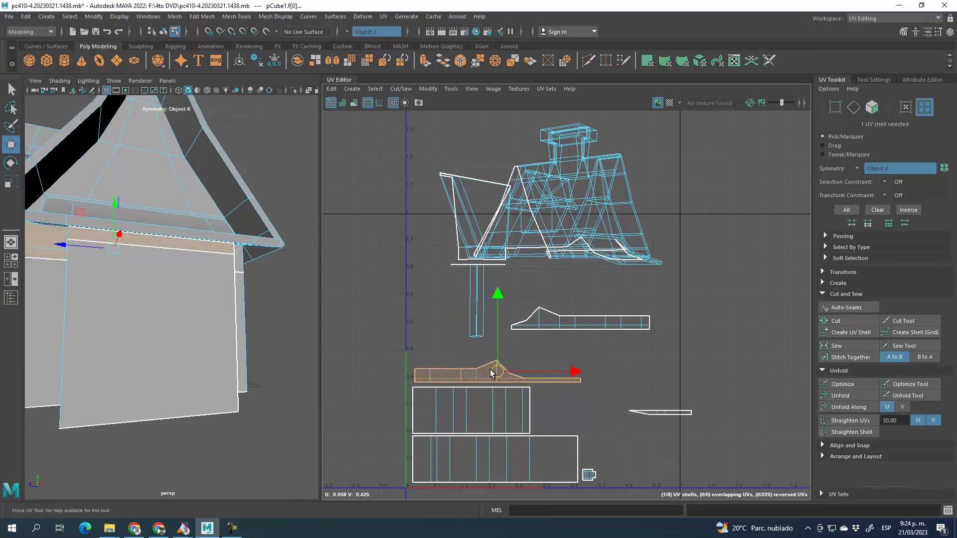
- Move the roof shell up above the UV tile and the porch post shell outside the tile
{"action": "left_click", "coordinate": [525, 249]}
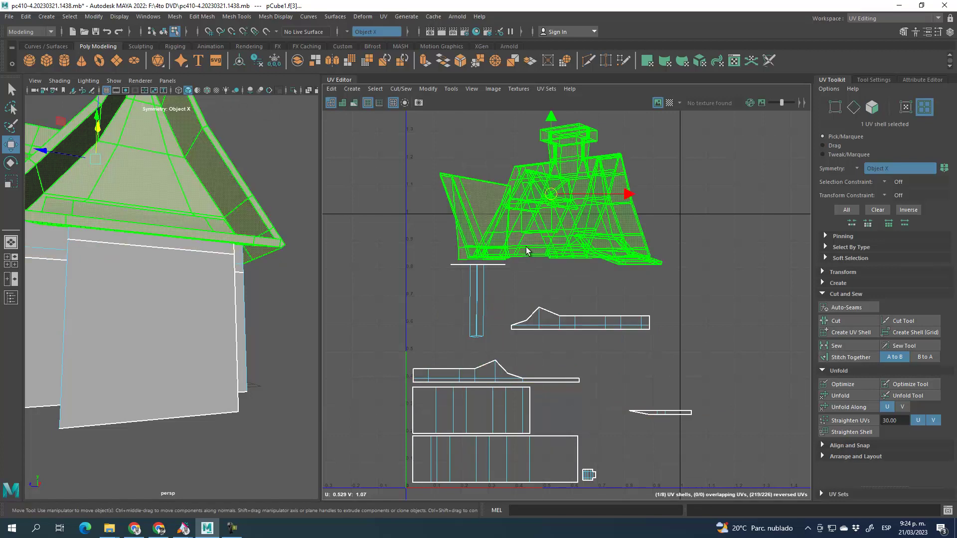
{"action": "left_click_drag", "start_coordinate": [551, 194], "coordinate": [548, 70]}
{"action": "left_click", "coordinate": [504, 266]}
{"action": "left_click_drag", "start_coordinate": [477, 301], "coordinate": [339, 246]}
- Flip the second band shell along U, stack it above the first, and place the thin tapered shell beside them
{"action": "left_click_drag", "start_coordinate": [742, 352], "coordinate": [742, 352]}
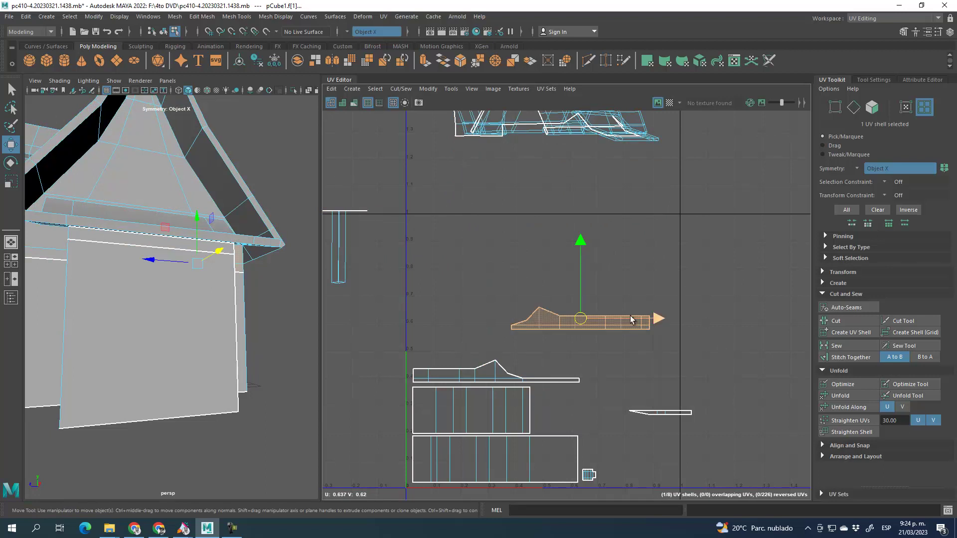
{"action": "left_click_drag", "start_coordinate": [581, 323], "coordinate": [488, 337]}
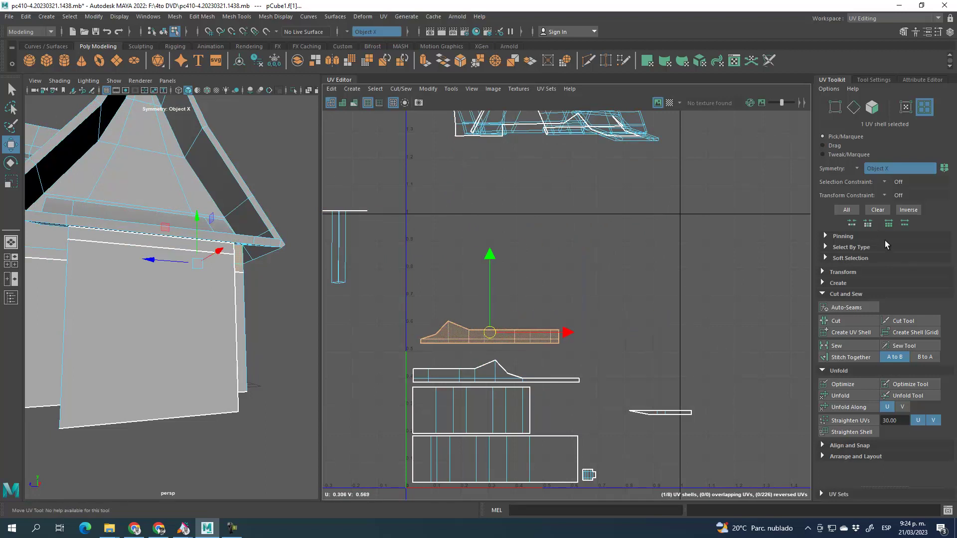
{"action": "left_click", "coordinate": [822, 273]}
{"action": "scroll", "coordinate": [846, 398], "scroll_direction": "down", "scroll_amount": 5}
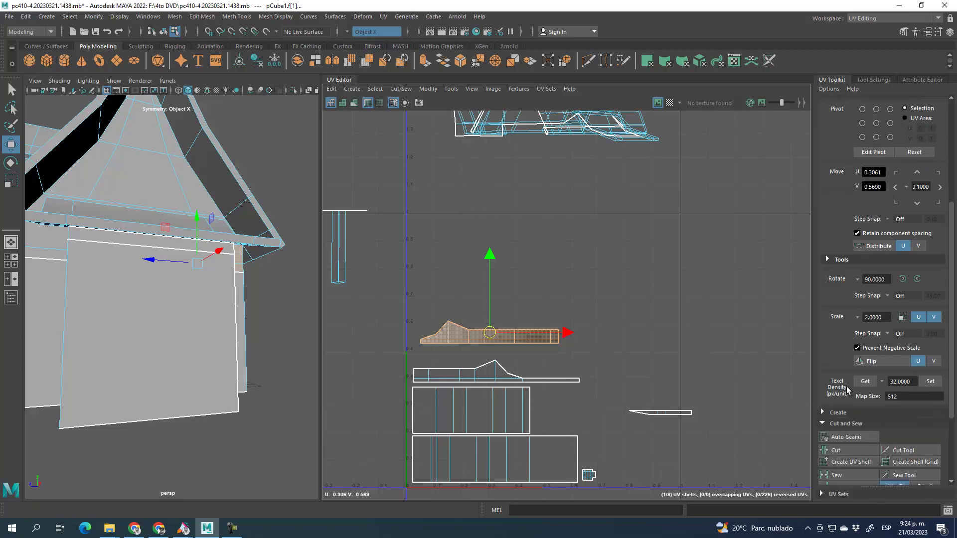
{"action": "left_click", "coordinate": [870, 361]}
{"action": "left_click_drag", "start_coordinate": [489, 333], "coordinate": [482, 349]}
{"action": "left_click_drag", "start_coordinate": [657, 403], "coordinate": [546, 371]}
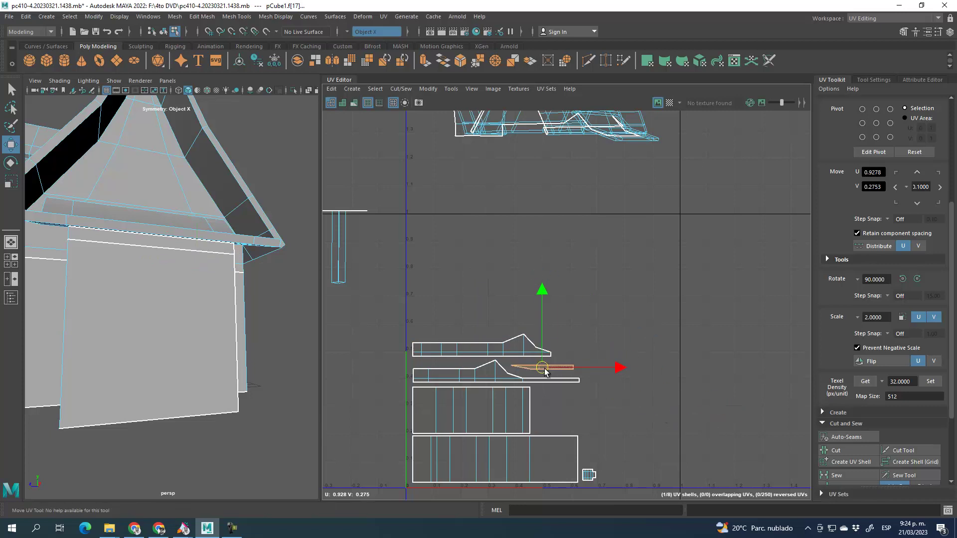
- Select a face on top of the small lean-to roof over the side wall and grow the selection across its surface
{"action": "left_click", "coordinate": [593, 334]}
{"action": "middle_click_drag", "start_coordinate": [580, 302], "coordinate": [607, 336], "text": "alt"}
{"action": "left_click_drag", "start_coordinate": [171, 324], "coordinate": [244, 344], "text": "alt"}
{"action": "scroll", "coordinate": [246, 343], "scroll_direction": "up", "scroll_amount": 6}
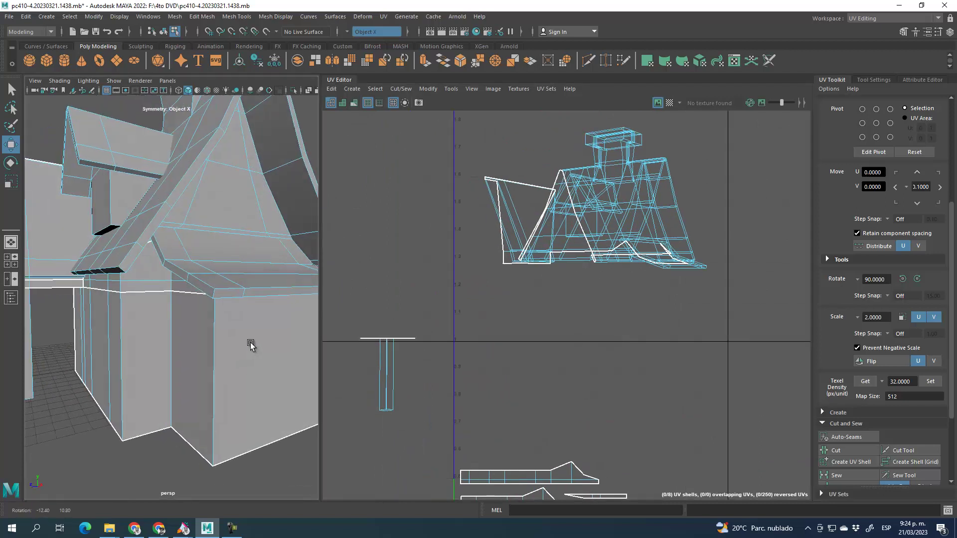
{"action": "scroll", "coordinate": [863, 212], "scroll_direction": "up", "scroll_amount": 3}
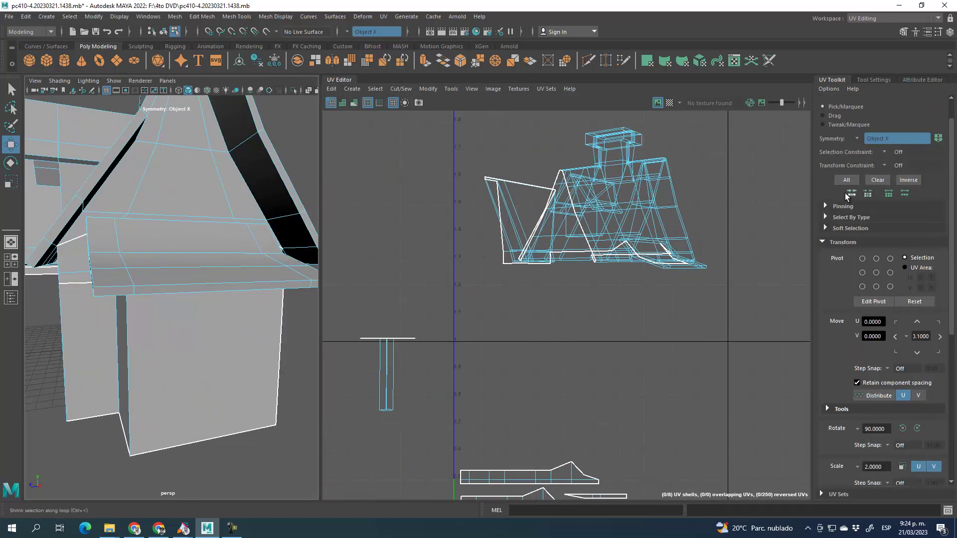
{"action": "left_click", "coordinate": [823, 242]}
{"action": "left_click", "coordinate": [872, 108]}
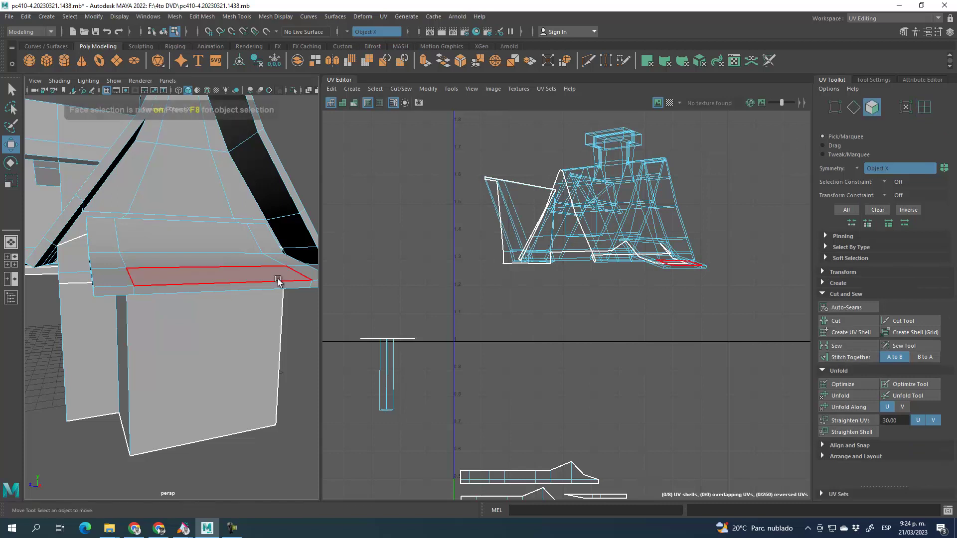
{"action": "left_click", "coordinate": [179, 235]}
{"action": "left_click_drag", "start_coordinate": [179, 235], "coordinate": [164, 252], "text": "alt"}
{"action": "key", "text": "shift+period"}
- Add the lean-to roof's side and front edge faces to the selection
{"action": "left_click", "coordinate": [150, 245], "text": "shift"}
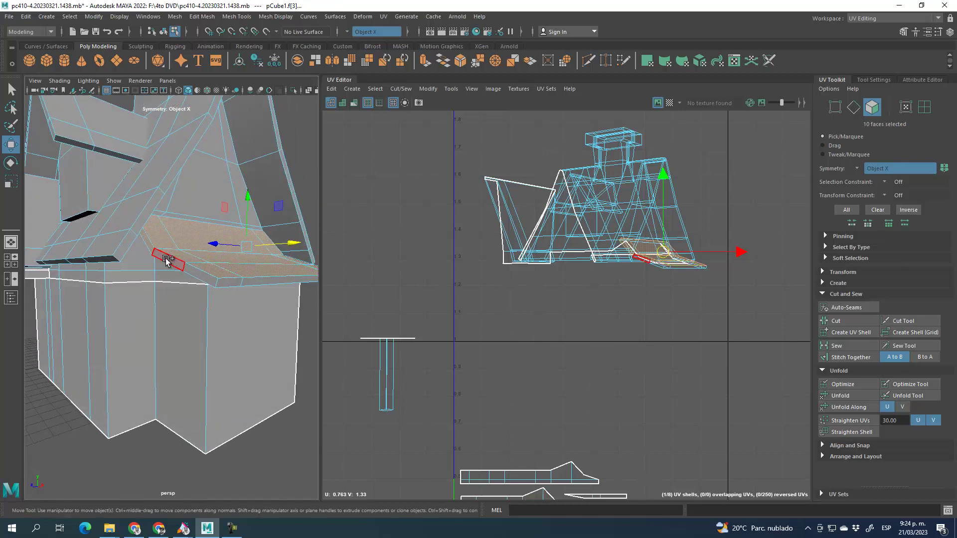
{"action": "left_click", "coordinate": [202, 274], "text": "shift"}
{"action": "left_click", "coordinate": [246, 281], "text": "shift"}
{"action": "left_click_drag", "start_coordinate": [273, 283], "coordinate": [185, 290], "text": "alt"}
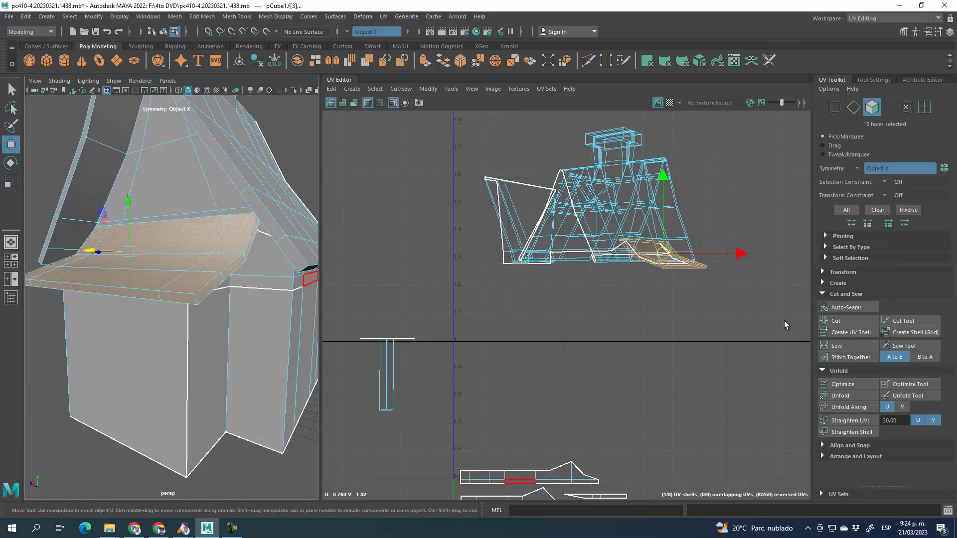
- Create a UV shell from the selected lean-to roof faces, move it below the main roof shell and unfold it
{"action": "left_click", "coordinate": [850, 332]}
{"action": "left_click_drag", "start_coordinate": [661, 255], "coordinate": [582, 385]}
{"action": "left_click", "coordinate": [846, 397]}
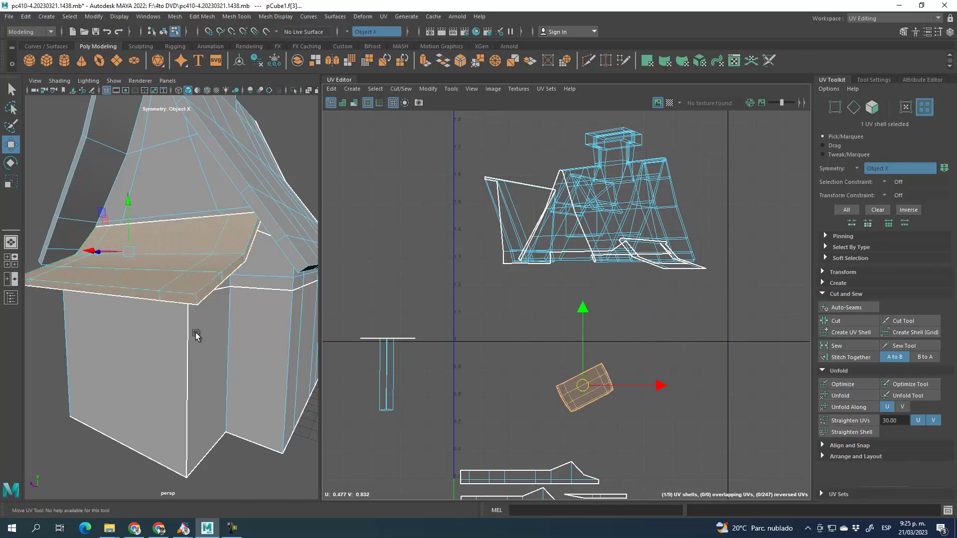
- Rotate the lean-to roof shell until its long edges are horizontal
{"action": "left_click", "coordinate": [11, 162]}
{"action": "left_click_drag", "start_coordinate": [635, 338], "coordinate": [654, 367]}
{"action": "scroll", "coordinate": [608, 413], "scroll_direction": "up", "scroll_amount": 3}
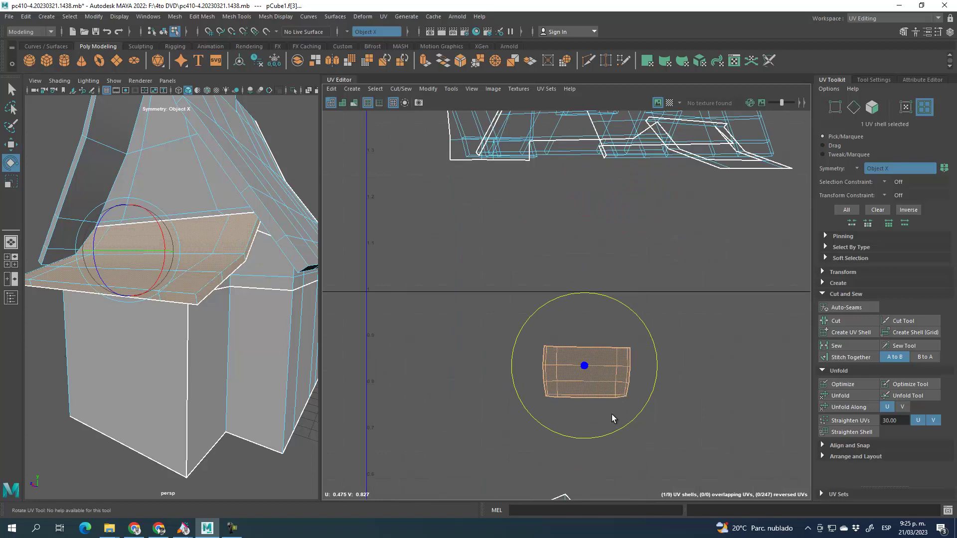
- Straighten the lean-to roof shell's UVs and move the shell into the upper-left corner of the UV tile
{"action": "middle_click_drag", "start_coordinate": [607, 413], "coordinate": [578, 361], "text": "alt"}
{"action": "left_click", "coordinate": [849, 420]}
{"action": "key", "text": "w"}
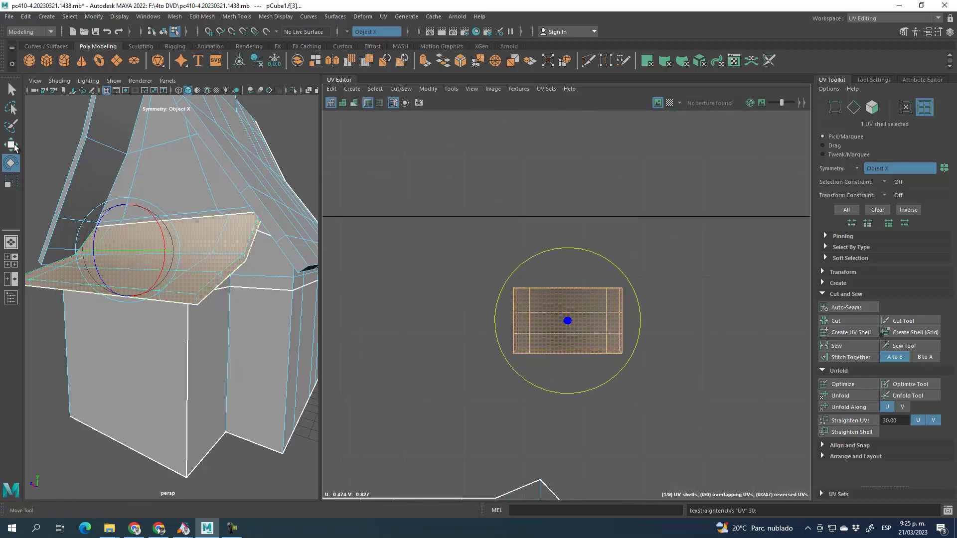
{"action": "scroll", "coordinate": [613, 241], "scroll_direction": "down", "scroll_amount": 3}
{"action": "left_click_drag", "start_coordinate": [613, 241], "coordinate": [437, 202]}
{"action": "middle_click_drag", "start_coordinate": [324, 249], "coordinate": [346, 297], "text": "alt"}
- Select the seven faces on the underside of the lean-to roof's overhang, along its sides and front
{"action": "scroll", "coordinate": [196, 210], "scroll_direction": "down", "scroll_amount": 10}
{"action": "left_click_drag", "start_coordinate": [196, 214], "coordinate": [234, 289], "text": "alt"}
{"action": "scroll", "coordinate": [151, 281], "scroll_direction": "up", "scroll_amount": 8}
{"action": "left_click", "coordinate": [875, 111]}
{"action": "middle_click_drag", "start_coordinate": [249, 297], "coordinate": [196, 313], "text": "alt"}
{"action": "left_click_drag", "start_coordinate": [197, 313], "coordinate": [173, 264], "text": "alt"}
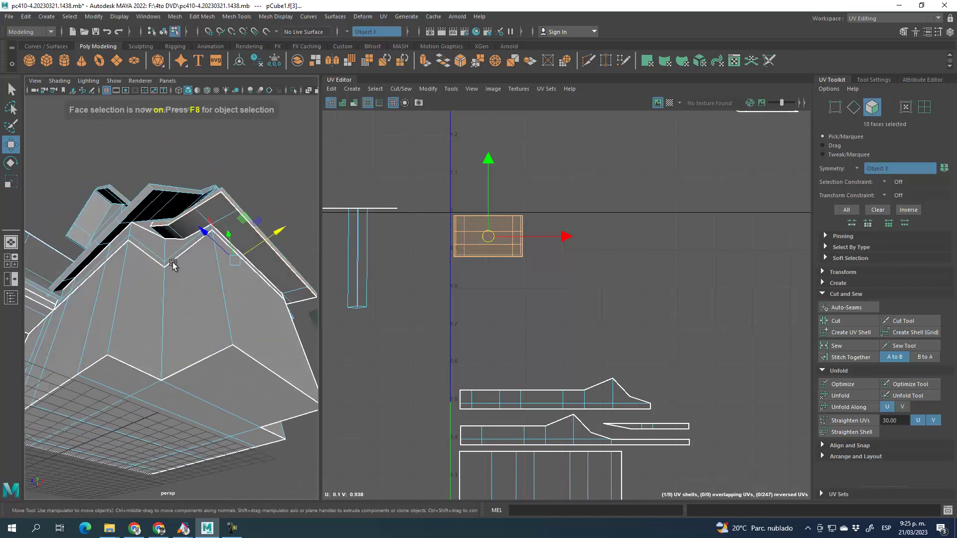
{"action": "left_click", "coordinate": [164, 232]}
{"action": "left_click", "coordinate": [187, 226], "text": "shift"}
{"action": "left_click", "coordinate": [214, 214], "text": "shift"}
{"action": "left_click", "coordinate": [258, 247], "text": "shift"}
{"action": "left_click_drag", "start_coordinate": [284, 295], "coordinate": [216, 376], "text": "alt"}
{"action": "left_click", "coordinate": [119, 256], "text": "shift"}
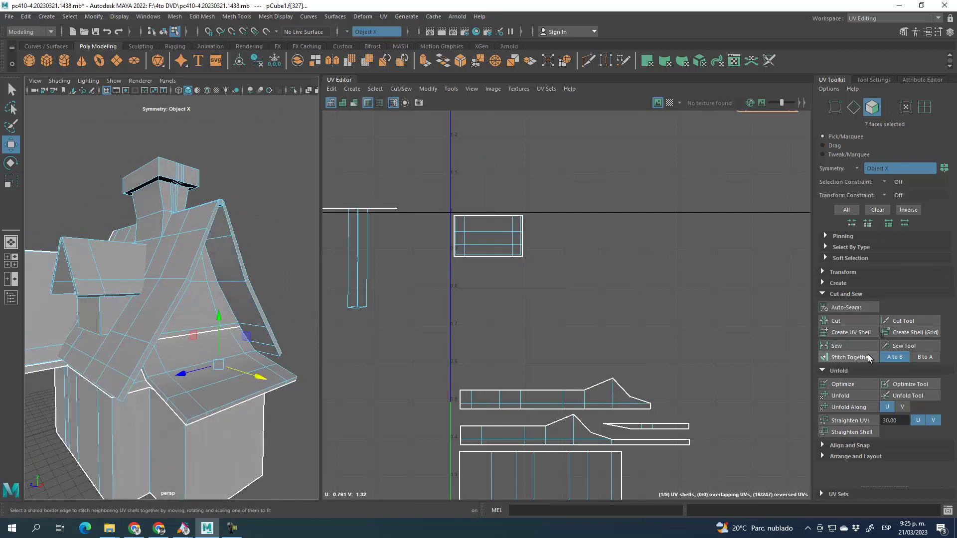
- Create a UV shell from the overhang underside faces, move it clear of the main roof shell and unfold it
{"action": "left_click", "coordinate": [854, 331]}
{"action": "middle_click_drag", "start_coordinate": [546, 361], "coordinate": [457, 411], "text": "alt"}
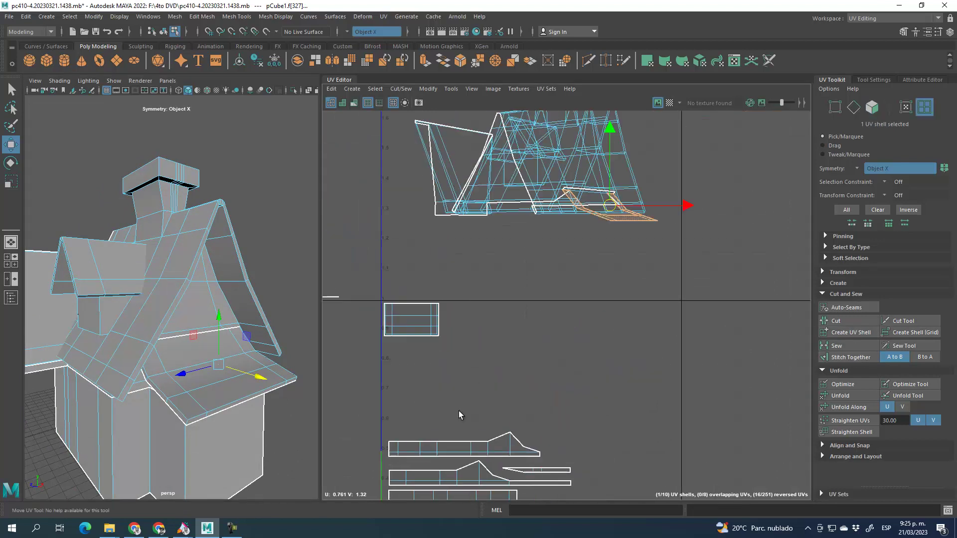
{"action": "scroll", "coordinate": [457, 411], "scroll_direction": "down", "scroll_amount": 1}
{"action": "left_click_drag", "start_coordinate": [609, 205], "coordinate": [654, 329]}
{"action": "left_click", "coordinate": [867, 399]}
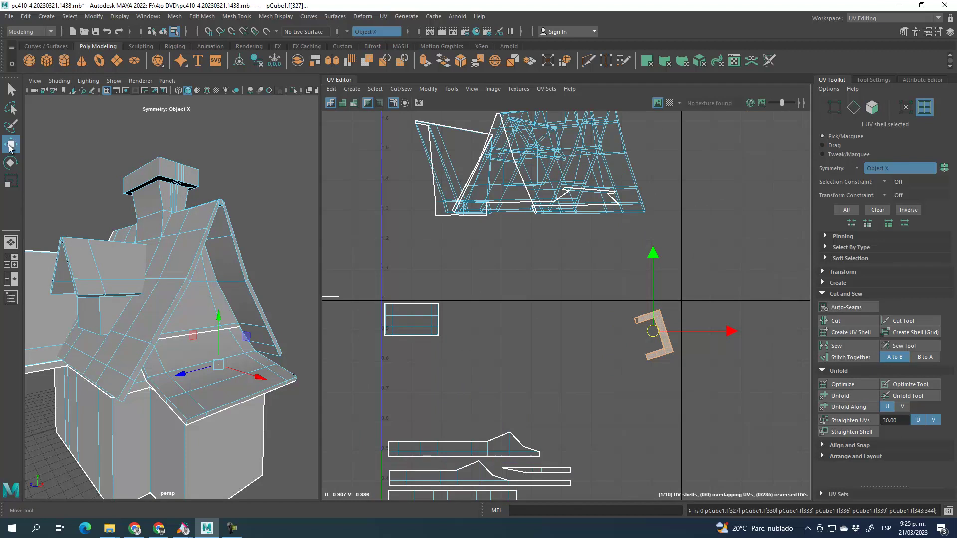
- Rotate the U-shaped underside shell upright, straighten its UVs and place it directly below the lean-to roof shell
{"action": "left_click", "coordinate": [11, 163]}
{"action": "left_click_drag", "start_coordinate": [641, 258], "coordinate": [763, 348]}
{"action": "left_click", "coordinate": [850, 421]}
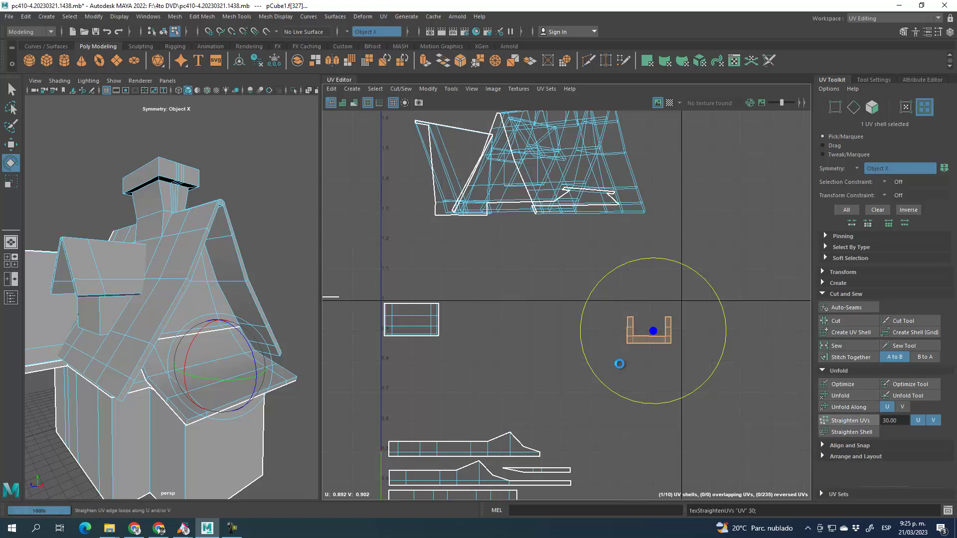
{"action": "left_click", "coordinate": [15, 146]}
{"action": "left_click_drag", "start_coordinate": [649, 331], "coordinate": [407, 353]}
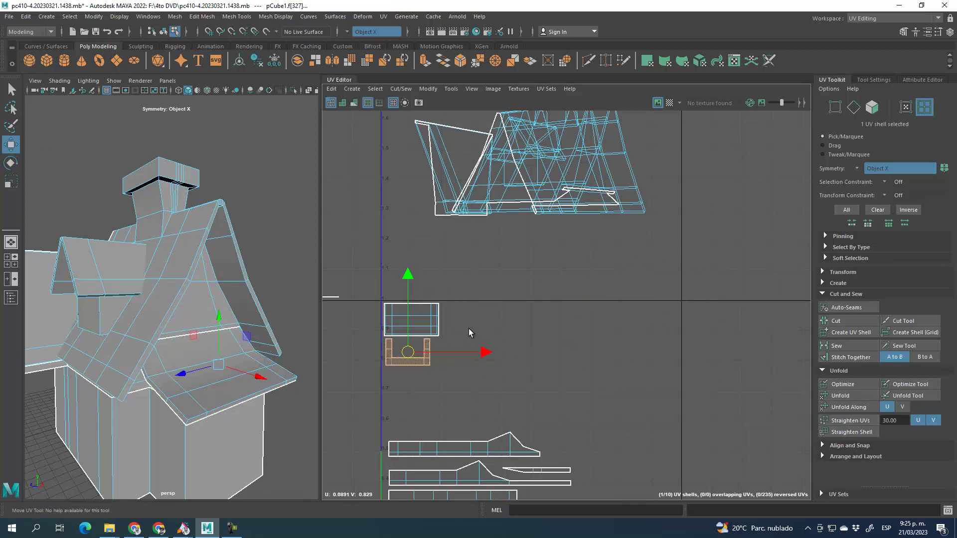
- Select the four top faces on one slope of the small dormer roof
{"action": "left_click_drag", "start_coordinate": [154, 342], "coordinate": [147, 304], "text": "alt"}
{"action": "key", "text": "F11"}
{"action": "scroll", "coordinate": [91, 268], "scroll_direction": "up", "scroll_amount": 5}
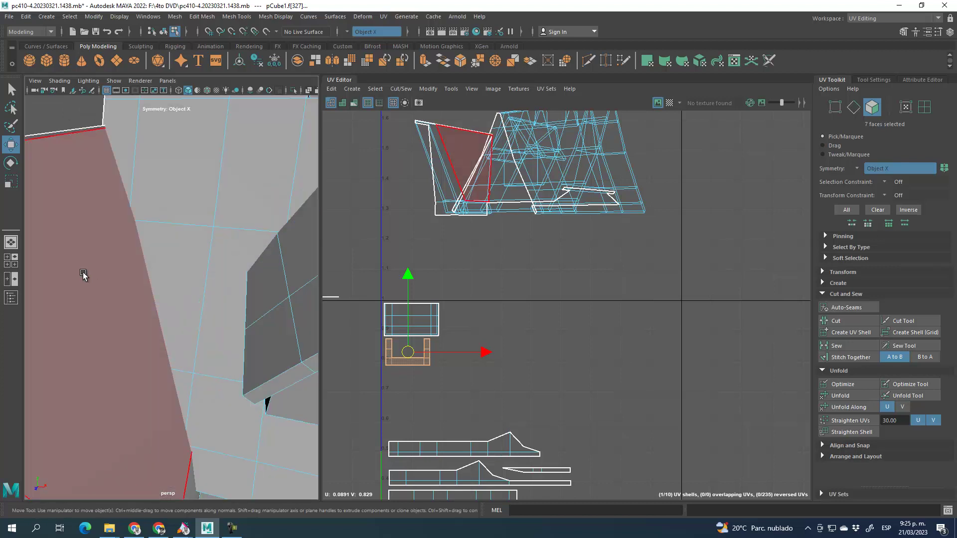
{"action": "middle_click_drag", "start_coordinate": [91, 268], "coordinate": [169, 296], "text": "alt"}
{"action": "right_click_drag", "start_coordinate": [176, 358], "coordinate": [175, 321], "text": "alt"}
{"action": "left_click_drag", "start_coordinate": [175, 321], "coordinate": [56, 330], "text": "alt"}
{"action": "left_click_drag", "start_coordinate": [188, 322], "coordinate": [190, 348], "text": "alt"}
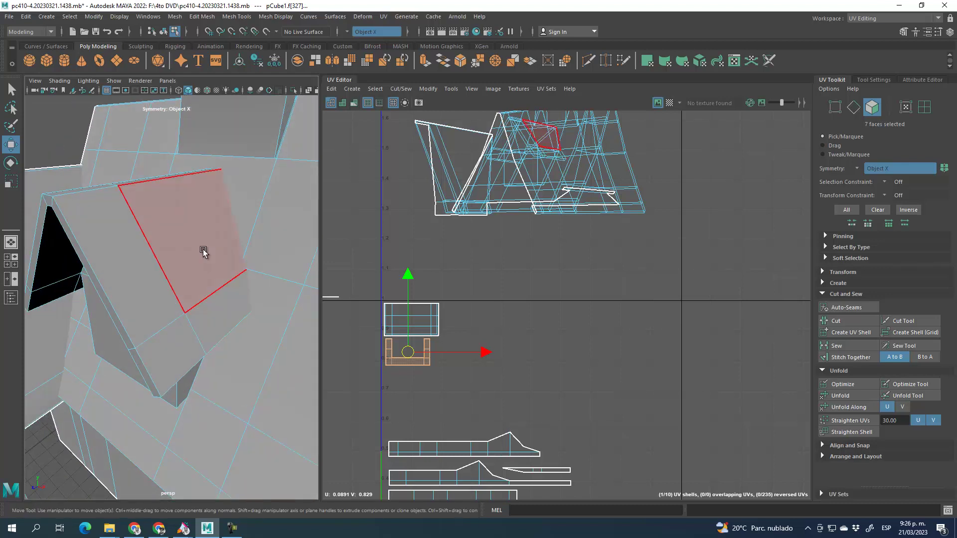
{"action": "left_click", "coordinate": [203, 249]}
{"action": "left_click", "coordinate": [215, 308], "text": "shift"}
{"action": "left_click", "coordinate": [171, 337], "text": "shift"}
{"action": "left_click", "coordinate": [126, 269], "text": "shift"}
- Add the dormer roof's ridge strip and opposite slope faces to the selection
{"action": "left_click_drag", "start_coordinate": [83, 265], "coordinate": [120, 290], "text": "alt"}
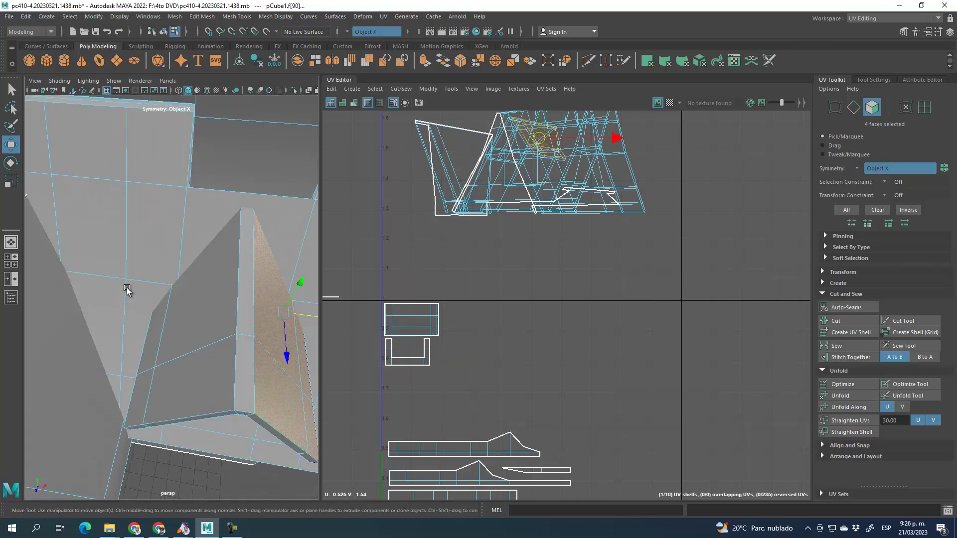
{"action": "left_click", "coordinate": [205, 292], "text": "shift"}
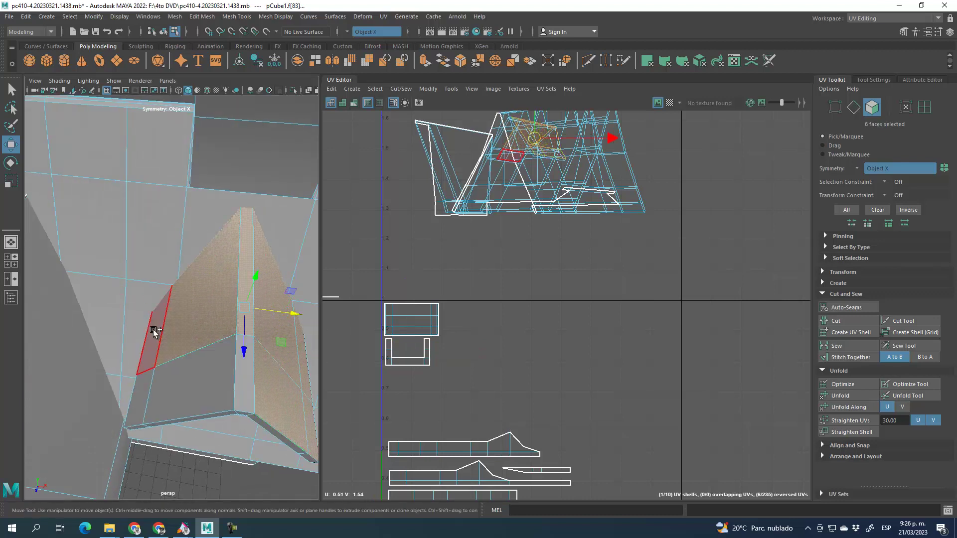
{"action": "left_click", "coordinate": [138, 387], "text": "shift"}
{"action": "left_click", "coordinate": [189, 385], "text": "shift"}
{"action": "left_click", "coordinate": [244, 374], "text": "shift"}
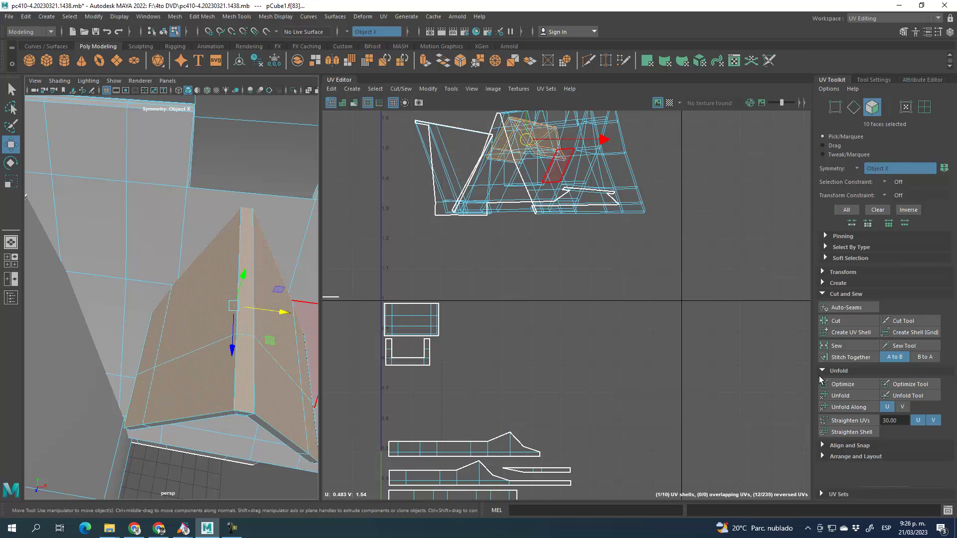
- Create a UV shell from the dormer roof faces, move it into empty space and unfold it
{"action": "left_click", "coordinate": [862, 331]}
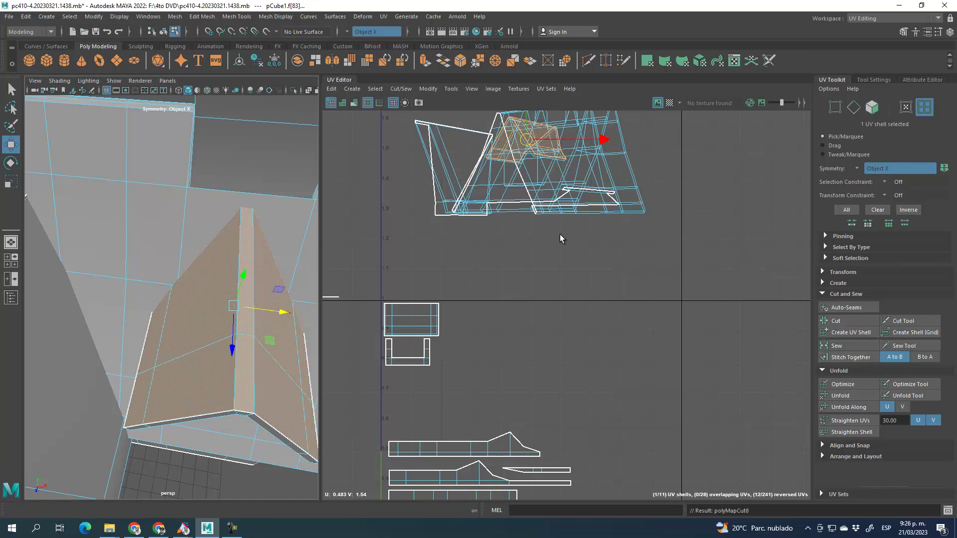
{"action": "left_click_drag", "start_coordinate": [531, 142], "coordinate": [594, 315]}
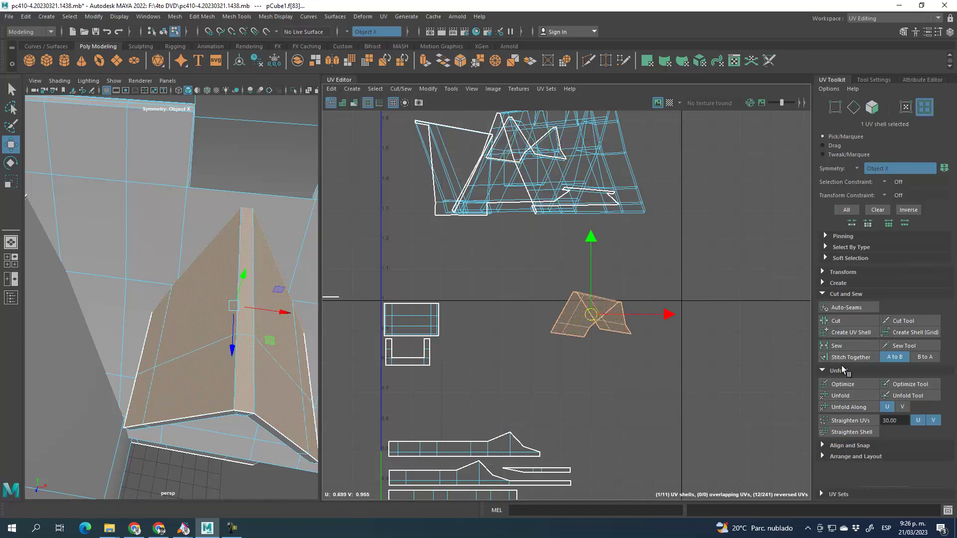
{"action": "left_click", "coordinate": [843, 384]}
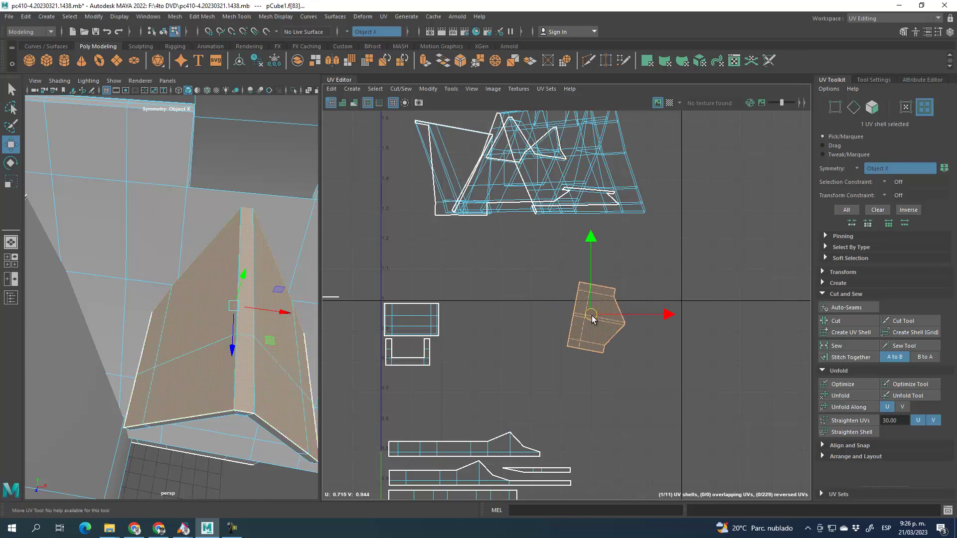
- Rotate the dormer roof shell until its ridge strip is vertical and place it beside the lean-to roof shell
{"action": "left_click_drag", "start_coordinate": [592, 319], "coordinate": [505, 348]}
{"action": "left_click_drag", "start_coordinate": [268, 294], "coordinate": [213, 267], "text": "alt"}
{"action": "key", "text": "e"}
{"action": "left_click_drag", "start_coordinate": [558, 301], "coordinate": [431, 283]}
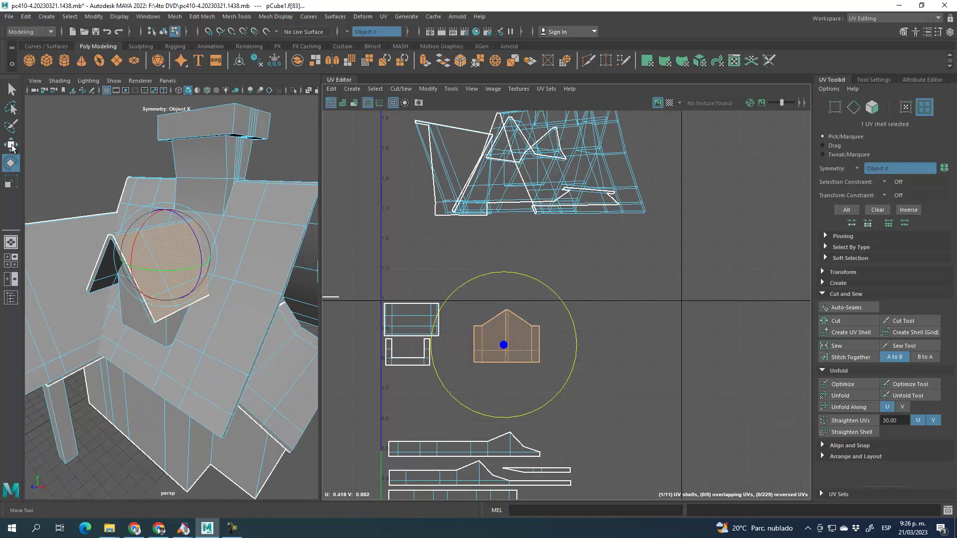
{"action": "left_click", "coordinate": [11, 145]}
{"action": "left_click_drag", "start_coordinate": [504, 348], "coordinate": [472, 342]}
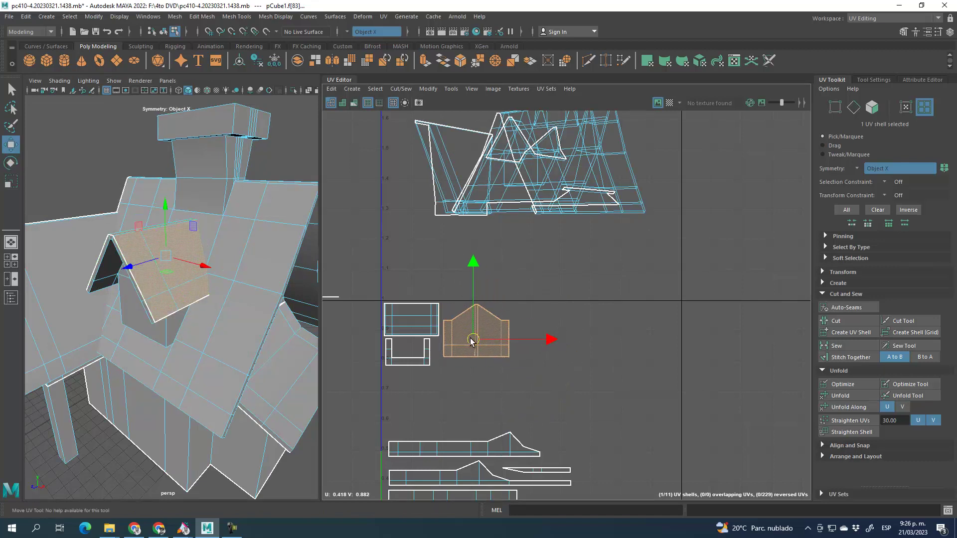
- Flip the dormer roof shell in V, align it with the tile's upper edge and set the flip direction to U
{"action": "middle_click_drag", "start_coordinate": [598, 372], "coordinate": [631, 390], "text": "alt"}
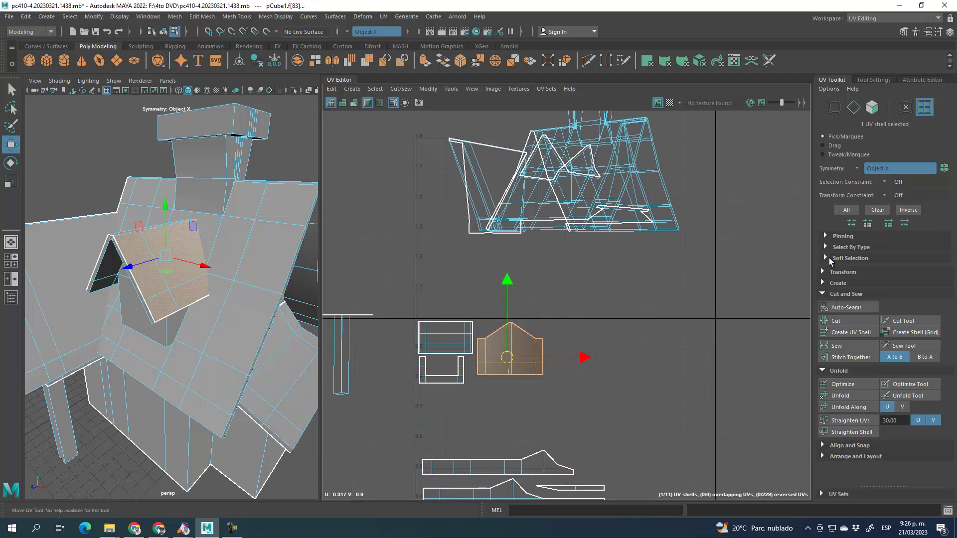
{"action": "left_click", "coordinate": [823, 273]}
{"action": "scroll", "coordinate": [877, 386], "scroll_direction": "down", "scroll_amount": 3}
{"action": "left_click", "coordinate": [934, 361]}
{"action": "left_click_drag", "start_coordinate": [511, 357], "coordinate": [507, 339]}
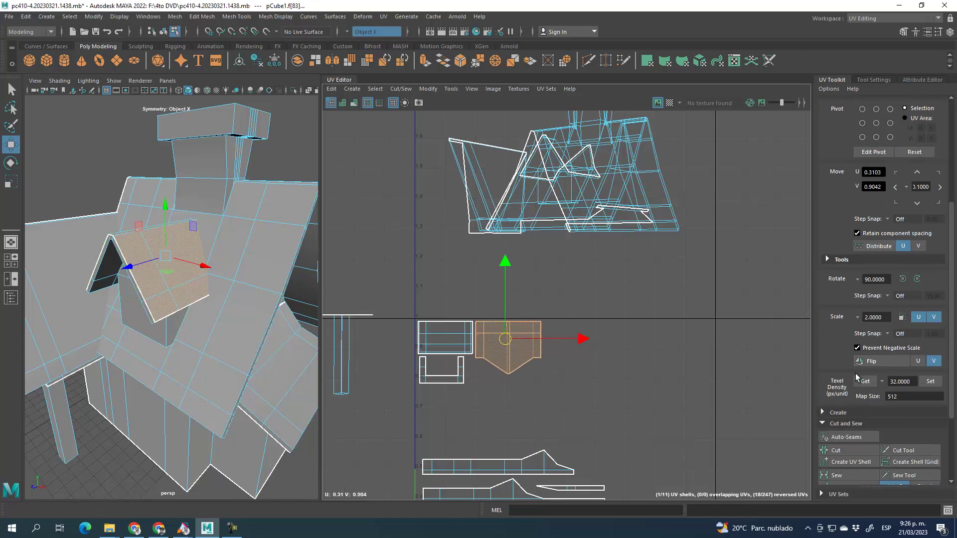
{"action": "left_click", "coordinate": [919, 362]}
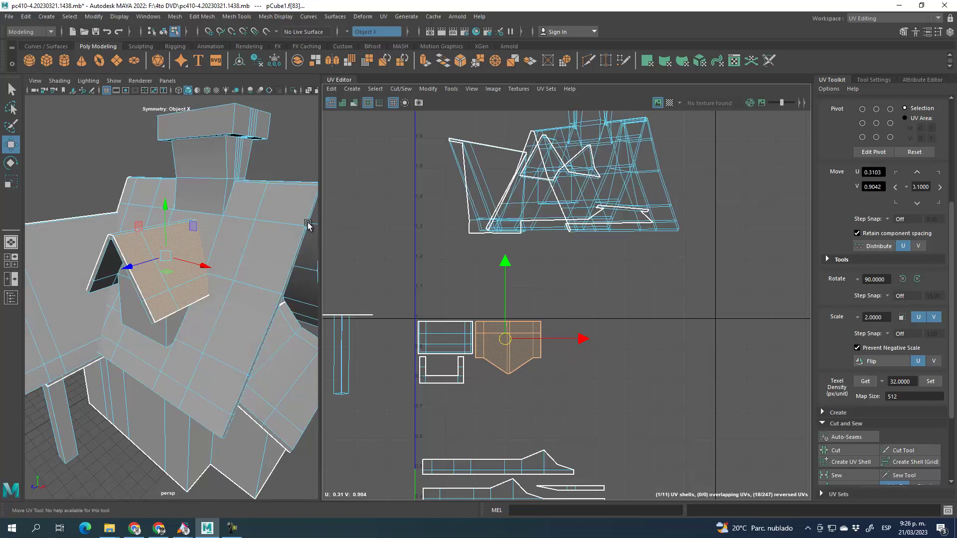
{"action": "scroll", "coordinate": [871, 151], "scroll_direction": "up", "scroll_amount": 5}
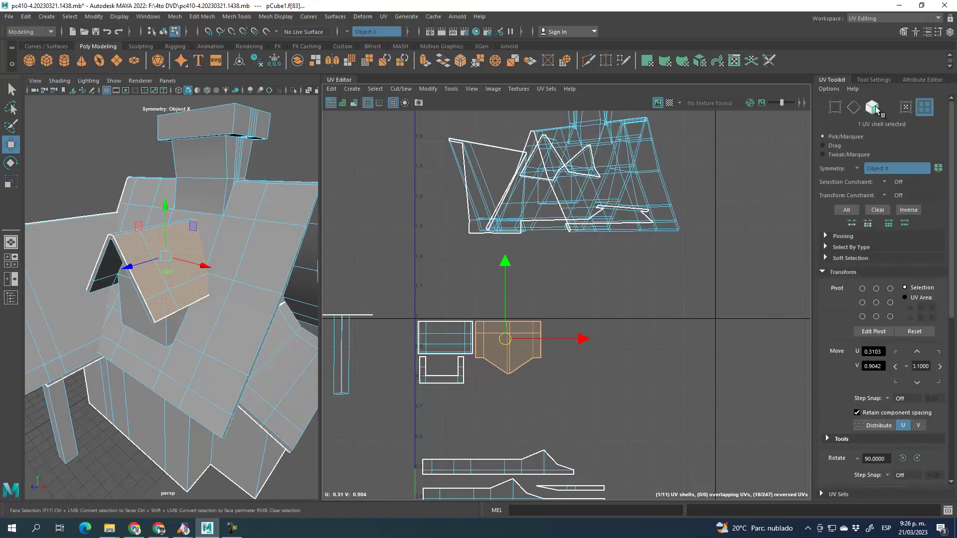
- Select the main roof slope's faces above and to the left of the dormer as a new face selection
{"action": "left_click", "coordinate": [872, 108]}
{"action": "left_click_drag", "start_coordinate": [143, 278], "coordinate": [199, 325], "text": "alt"}
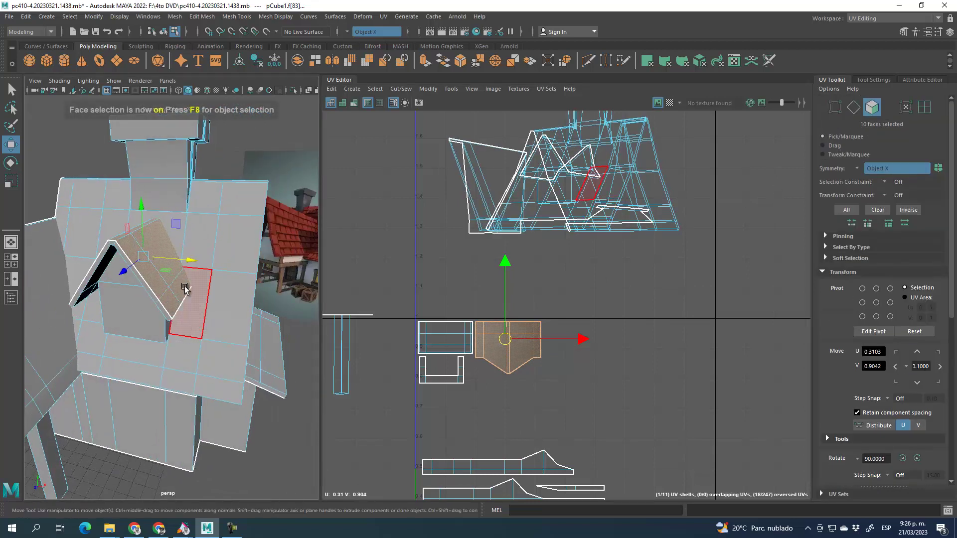
{"action": "left_click", "coordinate": [87, 200]}
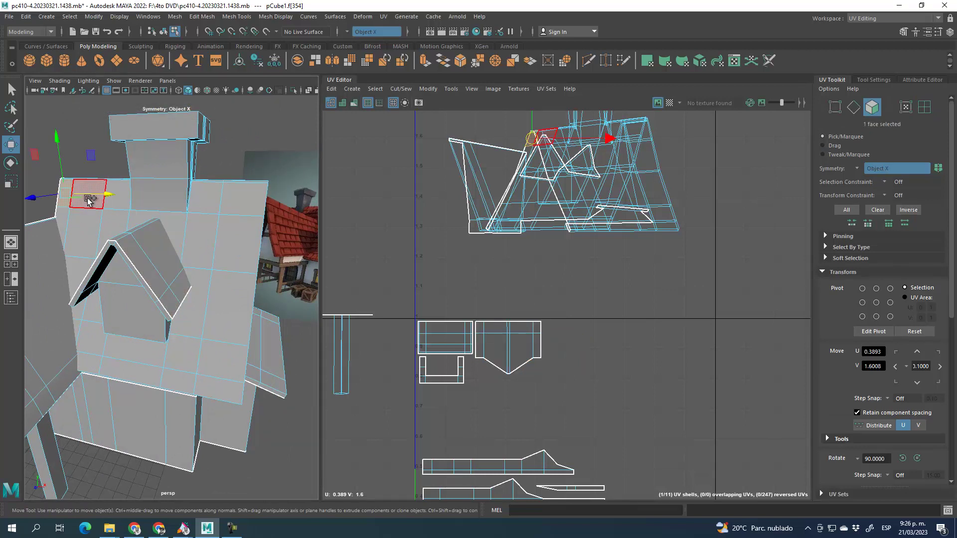
{"action": "left_click", "coordinate": [91, 203], "text": "shift"}
{"action": "left_click", "coordinate": [116, 203], "text": "shift"}
{"action": "left_click", "coordinate": [107, 222], "text": "shift"}
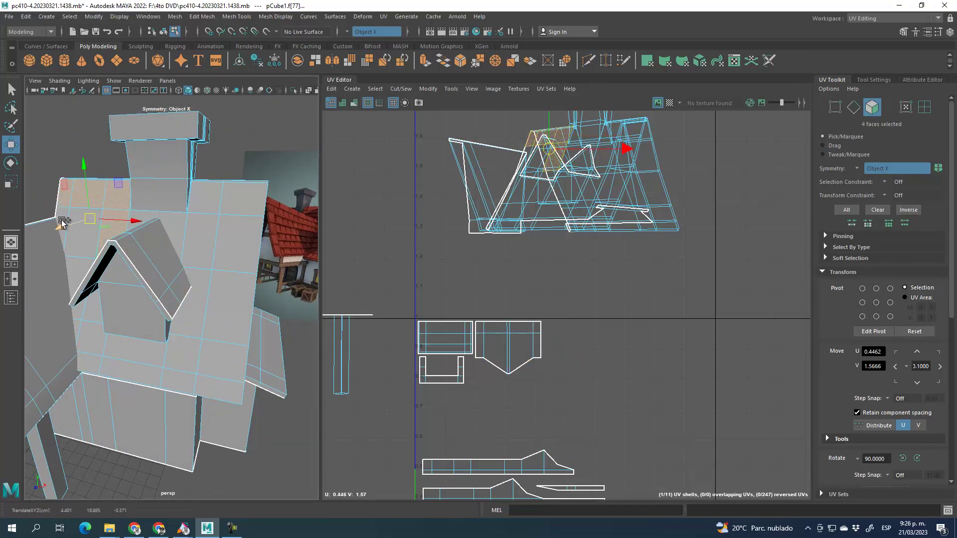
{"action": "left_click", "coordinate": [60, 217], "text": "shift"}
{"action": "left_click", "coordinate": [79, 241], "text": "shift"}
- Add the remaining faces of the dormer-side slope, below the chimney, right of and beneath the dormer, to the selection
{"action": "left_click", "coordinate": [170, 219], "text": "shift"}
{"action": "left_click", "coordinate": [199, 224], "text": "shift"}
{"action": "left_click", "coordinate": [204, 202], "text": "shift"}
{"action": "left_click", "coordinate": [238, 208], "text": "shift"}
{"action": "left_click", "coordinate": [237, 240], "text": "shift"}
{"action": "left_click", "coordinate": [229, 289], "text": "shift"}
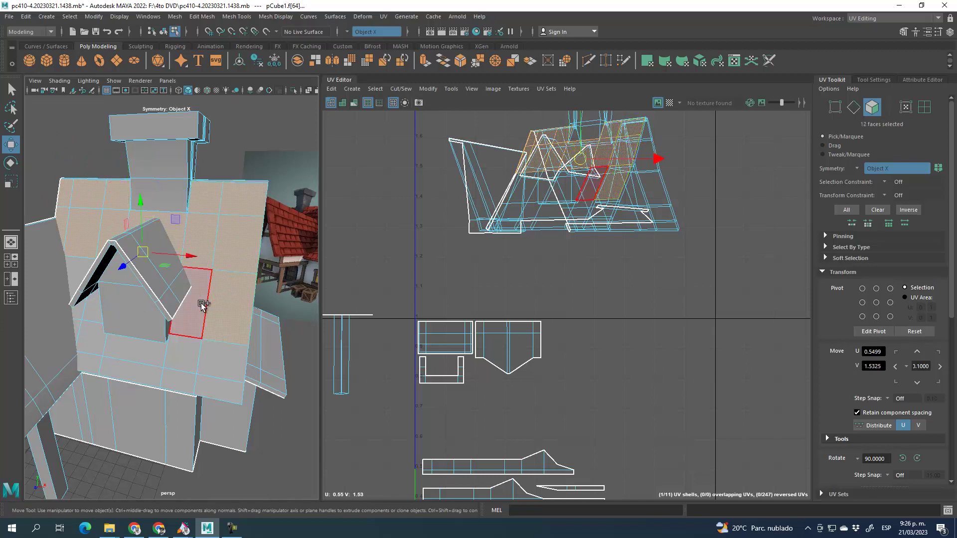
{"action": "left_click", "coordinate": [203, 305], "text": "shift"}
{"action": "left_click", "coordinate": [222, 349], "text": "shift"}
{"action": "left_click", "coordinate": [220, 389], "text": "shift"}
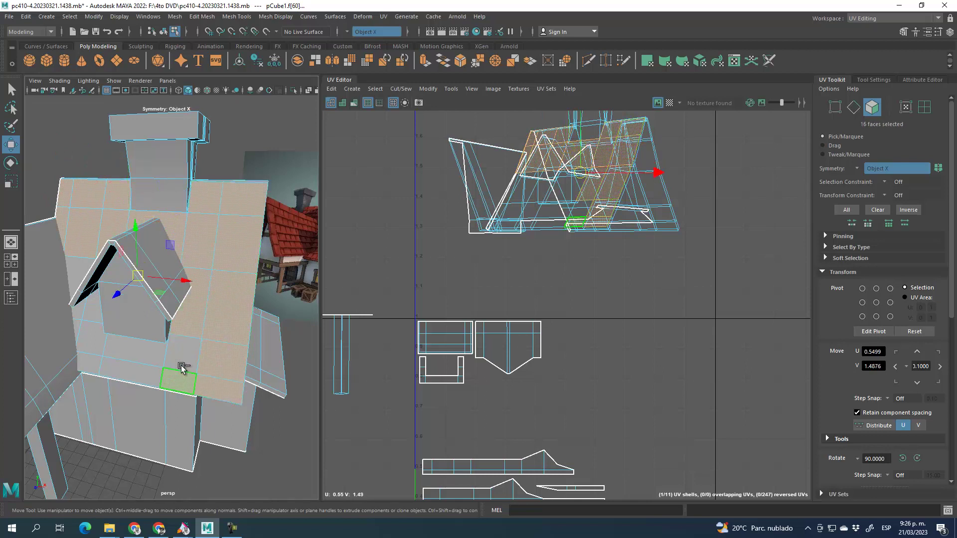
{"action": "left_click", "coordinate": [135, 356], "text": "shift"}
{"action": "left_click", "coordinate": [82, 301], "text": "shift"}
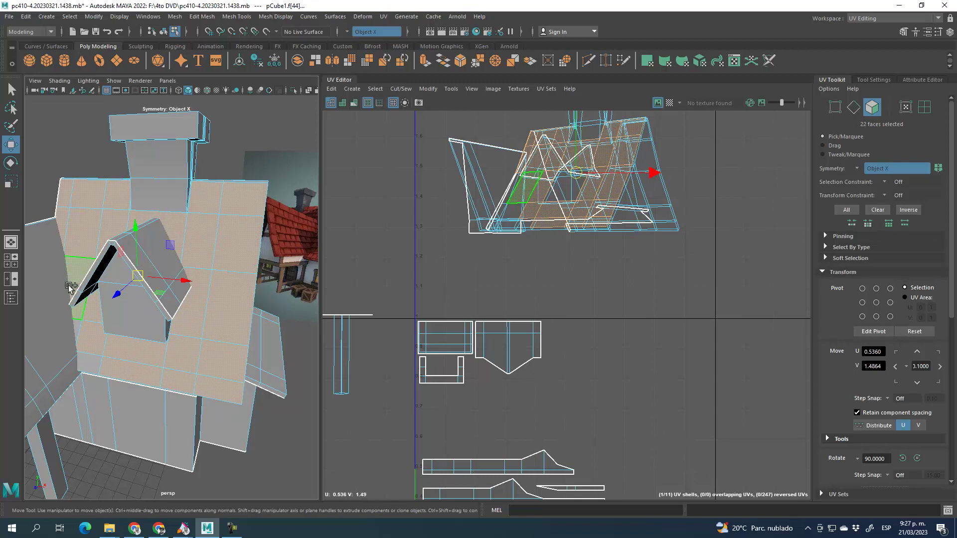
- Add the narrow ridge faces between the chimney and the near gable end to the selection
{"action": "left_click_drag", "start_coordinate": [108, 192], "coordinate": [183, 227], "text": "alt"}
{"action": "scroll", "coordinate": [147, 251], "scroll_direction": "up", "scroll_amount": 4}
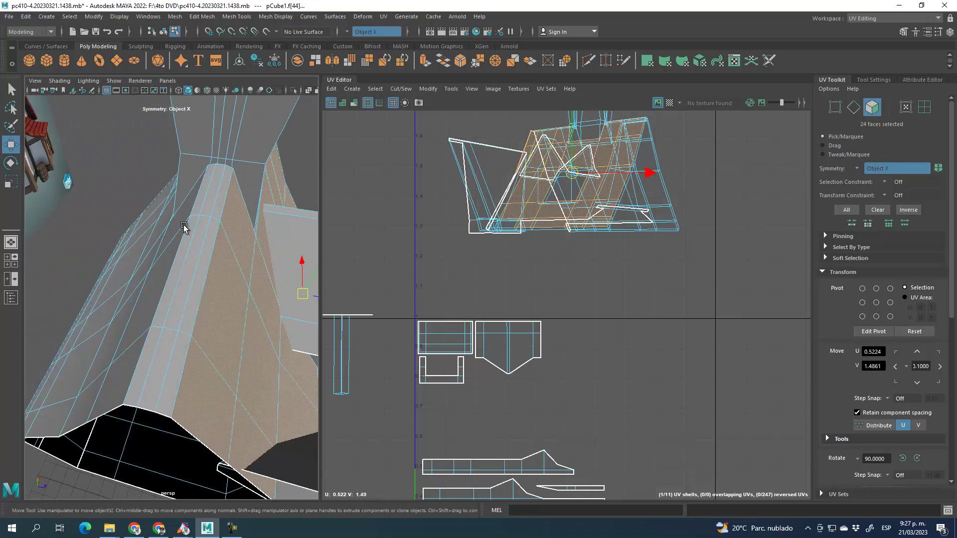
{"action": "left_click", "coordinate": [206, 184], "text": "shift"}
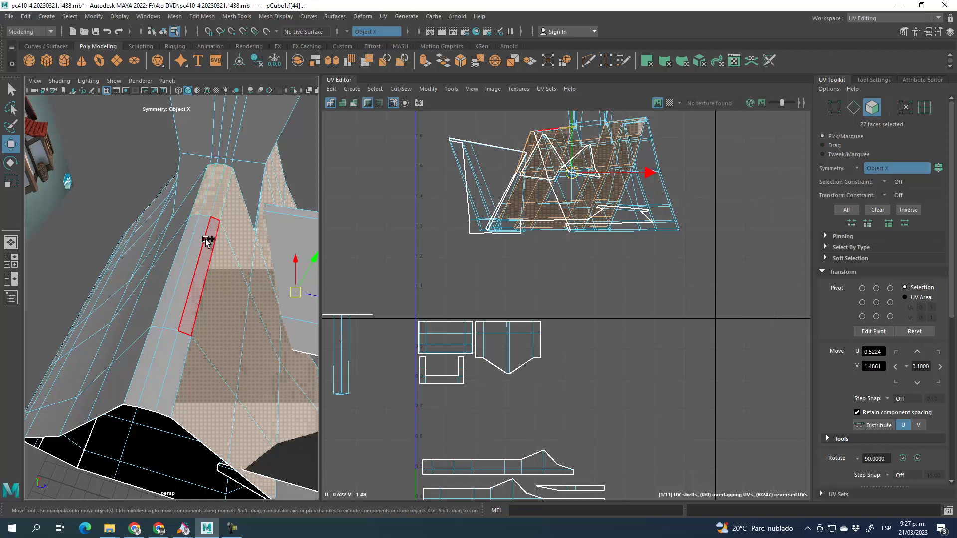
{"action": "left_click", "coordinate": [177, 271], "text": "shift"}
{"action": "left_click", "coordinate": [174, 363], "text": "shift"}
{"action": "left_click", "coordinate": [169, 360], "text": "shift"}
{"action": "left_click", "coordinate": [149, 358], "text": "shift"}
- Add the upper rows of faces on the main roof's opposite slope, starting beside the chimney, to the selection
{"action": "left_click_drag", "start_coordinate": [111, 344], "coordinate": [203, 263], "text": "alt"}
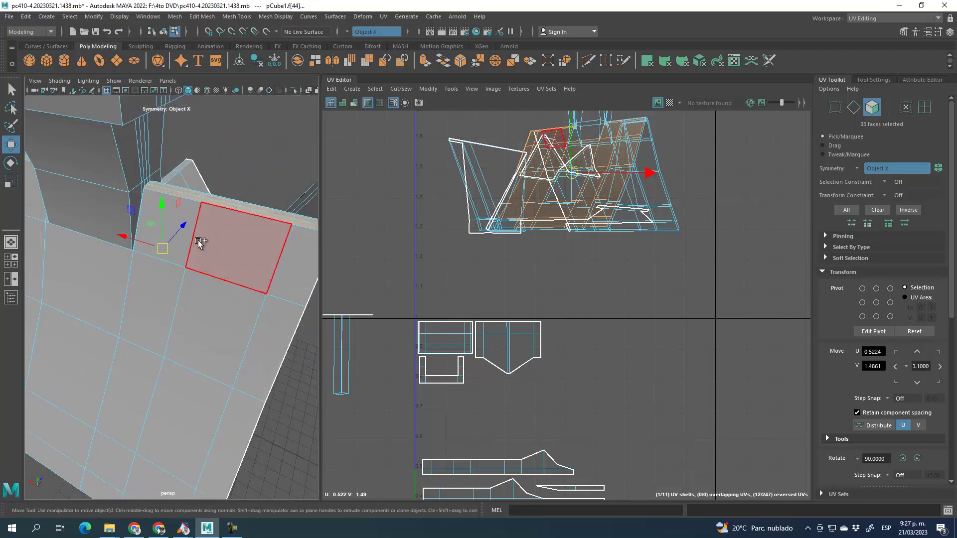
{"action": "left_click", "coordinate": [188, 216], "text": "shift"}
{"action": "left_click", "coordinate": [234, 243], "text": "shift"}
{"action": "left_click", "coordinate": [287, 257], "text": "shift"}
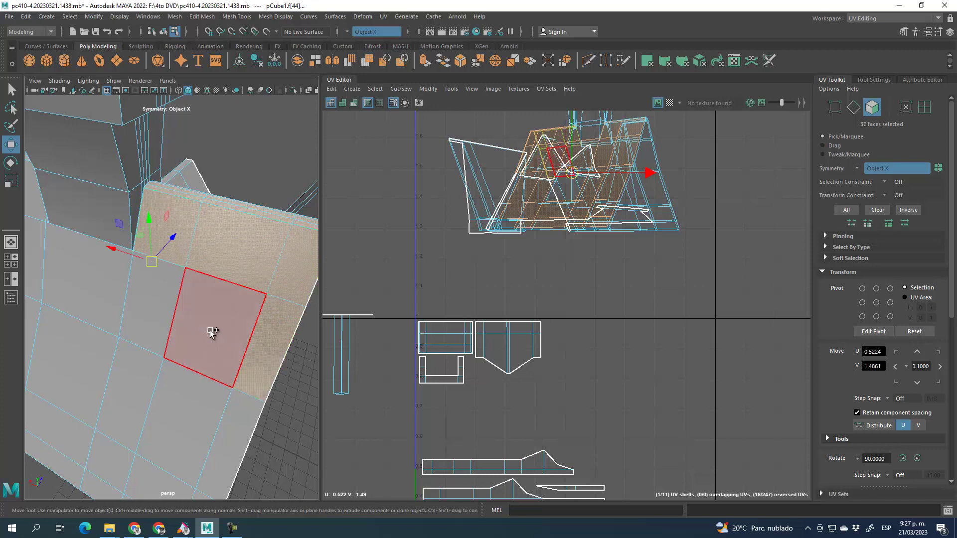
{"action": "left_click", "coordinate": [147, 311], "text": "shift"}
{"action": "left_click", "coordinate": [102, 299], "text": "shift"}
{"action": "left_click", "coordinate": [215, 409], "text": "shift"}
{"action": "left_click", "coordinate": [222, 426], "text": "shift"}
{"action": "left_click", "coordinate": [130, 387], "text": "shift"}
{"action": "left_click", "coordinate": [82, 362], "text": "shift"}
- Extend the selection over the lower rows of faces on the opposite roof slope
{"action": "left_click", "coordinate": [237, 376], "text": "shift"}
{"action": "left_click", "coordinate": [190, 344], "text": "shift"}
{"action": "left_click", "coordinate": [132, 323], "text": "shift"}
{"action": "left_click", "coordinate": [94, 304], "text": "shift"}
{"action": "left_click", "coordinate": [89, 330], "text": "shift"}
{"action": "left_click", "coordinate": [149, 354], "text": "shift"}
{"action": "left_click", "coordinate": [200, 375], "text": "shift"}
{"action": "left_click", "coordinate": [227, 391], "text": "shift"}
- Add the opposite slope's remaining faces past the chimney, working up to the ridge
{"action": "middle_click_drag", "start_coordinate": [95, 286], "coordinate": [239, 323], "text": "alt"}
{"action": "left_click", "coordinate": [190, 327], "text": "shift"}
{"action": "left_click", "coordinate": [186, 350], "text": "shift"}
{"action": "left_click", "coordinate": [158, 340], "text": "shift"}
{"action": "left_click", "coordinate": [161, 312], "text": "shift"}
{"action": "left_click", "coordinate": [199, 271], "text": "shift"}
{"action": "left_click", "coordinate": [183, 256], "text": "shift"}
{"action": "left_click", "coordinate": [200, 193], "text": "shift"}
{"action": "left_click", "coordinate": [230, 160], "text": "shift"}
{"action": "middle_click_drag", "start_coordinate": [246, 162], "coordinate": [214, 251], "text": "alt"}
{"action": "left_click", "coordinate": [204, 210], "text": "shift"}
- Add the narrow ridge faces on the far side of the chimney to the selection
{"action": "left_click_drag", "start_coordinate": [165, 252], "coordinate": [249, 228], "text": "alt"}
{"action": "left_click", "coordinate": [237, 226], "text": "shift"}
{"action": "left_click", "coordinate": [188, 244], "text": "shift"}
{"action": "left_click", "coordinate": [185, 240], "text": "shift"}
{"action": "left_click", "coordinate": [200, 237], "text": "shift"}
{"action": "left_click", "coordinate": [214, 200], "text": "shift"}
- Add the thin edge faces along both rakes of the main roof's gable end to the selection
{"action": "left_click_drag", "start_coordinate": [239, 277], "coordinate": [200, 259], "text": "alt"}
{"action": "left_click", "coordinate": [179, 215], "text": "shift"}
{"action": "left_click", "coordinate": [156, 228], "text": "shift"}
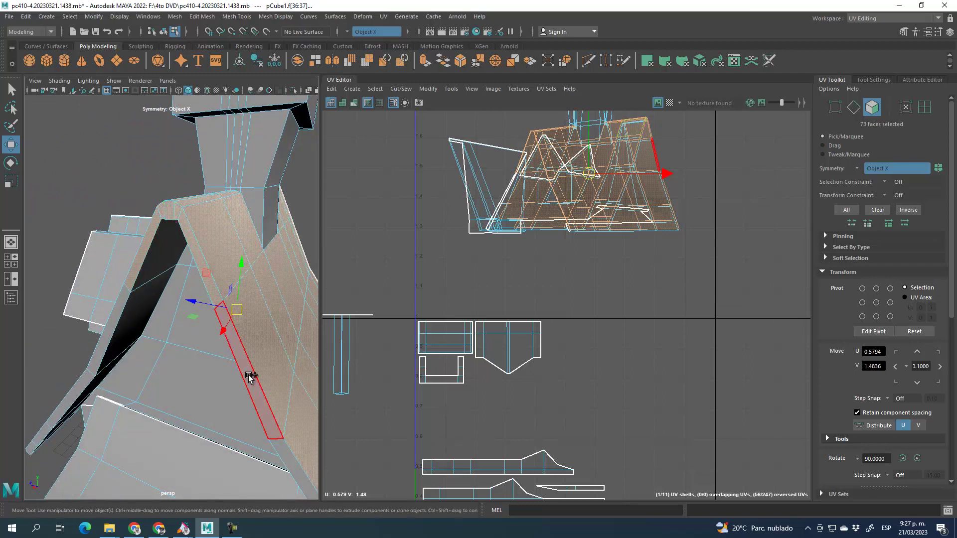
{"action": "left_click", "coordinate": [112, 329], "text": "shift"}
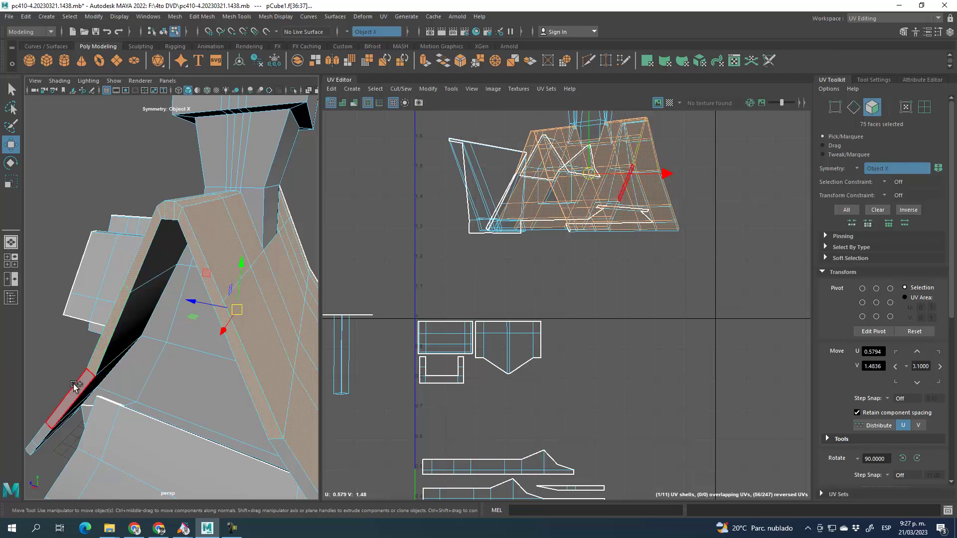
{"action": "left_click_drag", "start_coordinate": [74, 393], "coordinate": [153, 246], "text": "alt"}
{"action": "left_click", "coordinate": [251, 330], "text": "shift"}
{"action": "left_click", "coordinate": [190, 279], "text": "shift"}
{"action": "left_click", "coordinate": [215, 318], "text": "shift"}
- Add the thin edge faces along the main roof's eaves to the selection
{"action": "left_click_drag", "start_coordinate": [214, 319], "coordinate": [148, 260], "text": "alt"}
{"action": "left_click", "coordinate": [158, 266], "text": "shift"}
{"action": "left_click", "coordinate": [219, 266], "text": "shift"}
{"action": "left_click", "coordinate": [140, 262], "text": "shift"}
{"action": "left_click", "coordinate": [222, 266], "text": "shift"}
{"action": "left_click", "coordinate": [269, 268], "text": "shift"}
{"action": "left_click_drag", "start_coordinate": [269, 268], "coordinate": [128, 299], "text": "alt"}
{"action": "left_click", "coordinate": [203, 274], "text": "shift"}
- Add the main roof's remaining thin edge faces to the selection and collapse the UV transform settings
{"action": "left_click_drag", "start_coordinate": [203, 274], "coordinate": [85, 243], "text": "alt"}
{"action": "middle_click_drag", "start_coordinate": [235, 320], "coordinate": [151, 300], "text": "alt"}
{"action": "left_click_drag", "start_coordinate": [151, 301], "coordinate": [155, 262], "text": "alt"}
{"action": "scroll", "coordinate": [184, 271], "scroll_direction": "up", "scroll_amount": 5}
{"action": "left_click", "coordinate": [129, 244], "text": "shift"}
{"action": "left_click", "coordinate": [182, 326], "text": "shift"}
{"action": "left_click", "coordinate": [206, 348], "text": "shift"}
{"action": "left_click", "coordinate": [194, 367], "text": "shift"}
{"action": "scroll", "coordinate": [141, 279], "scroll_direction": "down", "scroll_amount": 10}
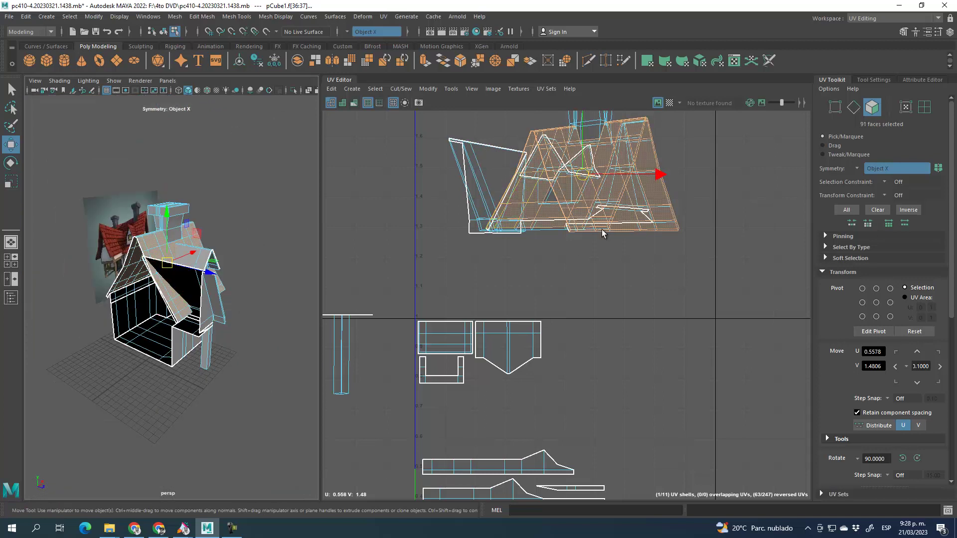
{"action": "left_click", "coordinate": [824, 272]}
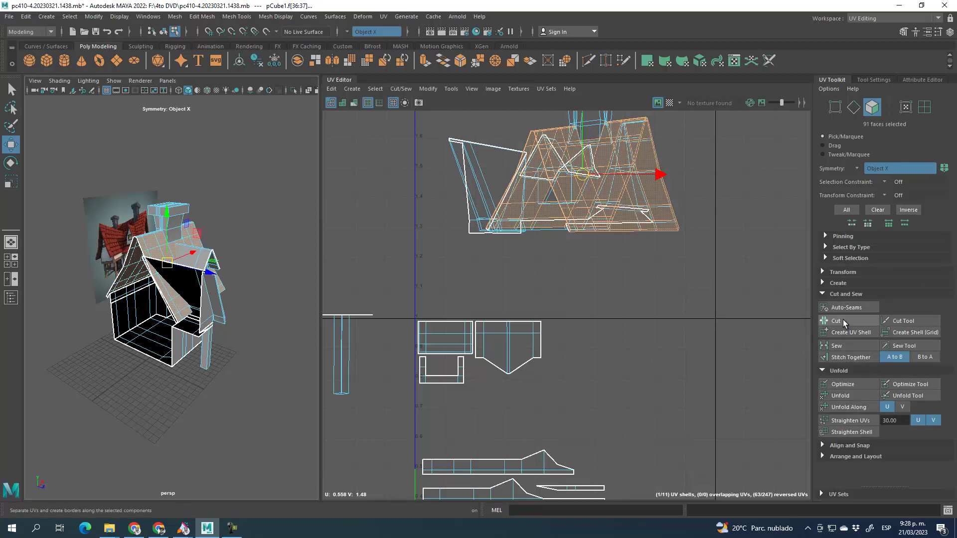
- Create a UV shell from the selected main roof faces and move it clear of the overlapping shells
{"action": "left_click", "coordinate": [855, 333]}
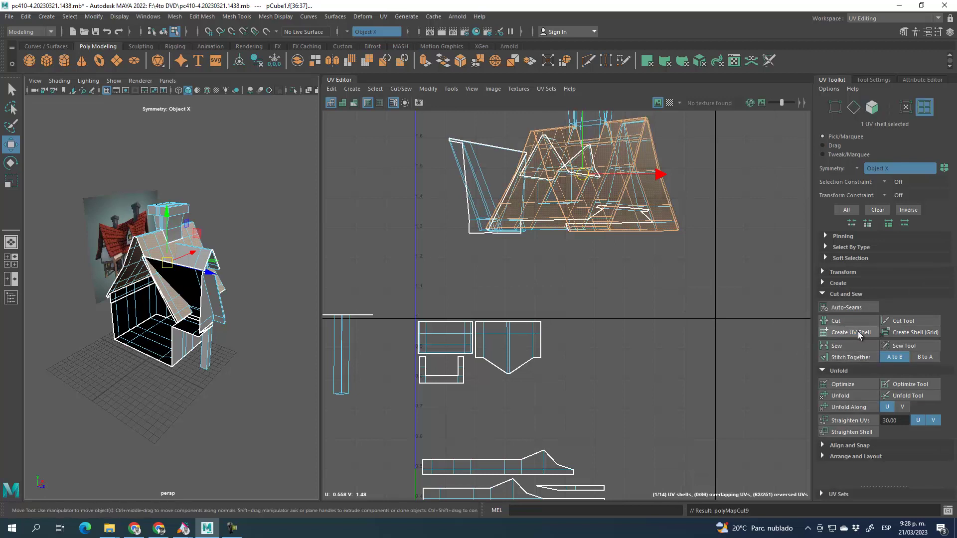
{"action": "left_click_drag", "start_coordinate": [584, 174], "coordinate": [671, 345]}
{"action": "middle_click_drag", "start_coordinate": [672, 358], "coordinate": [613, 293], "text": "alt"}
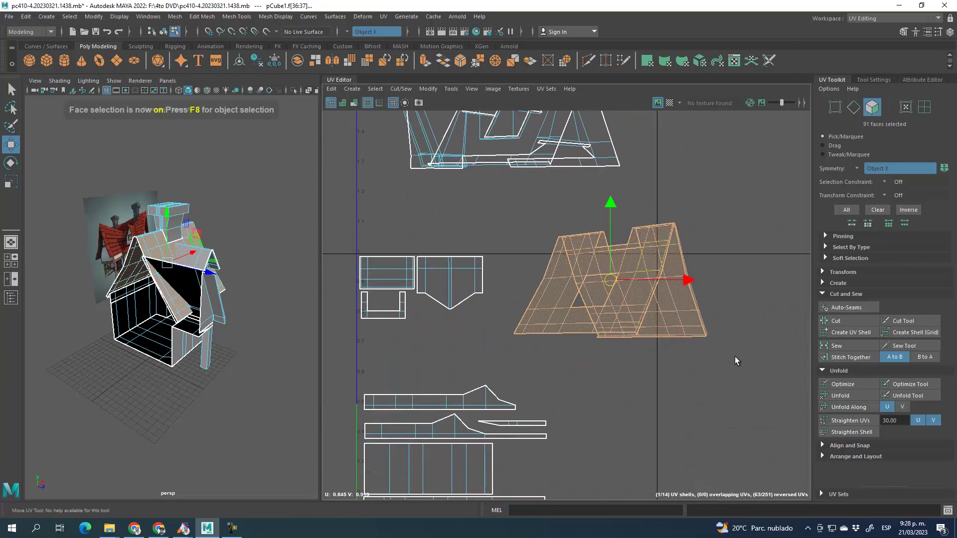
- Unfold the main roof shell, straighten its UVs in U and V, and shift it slightly down toward the tile
{"action": "left_click", "coordinate": [854, 394]}
{"action": "left_click", "coordinate": [849, 421]}
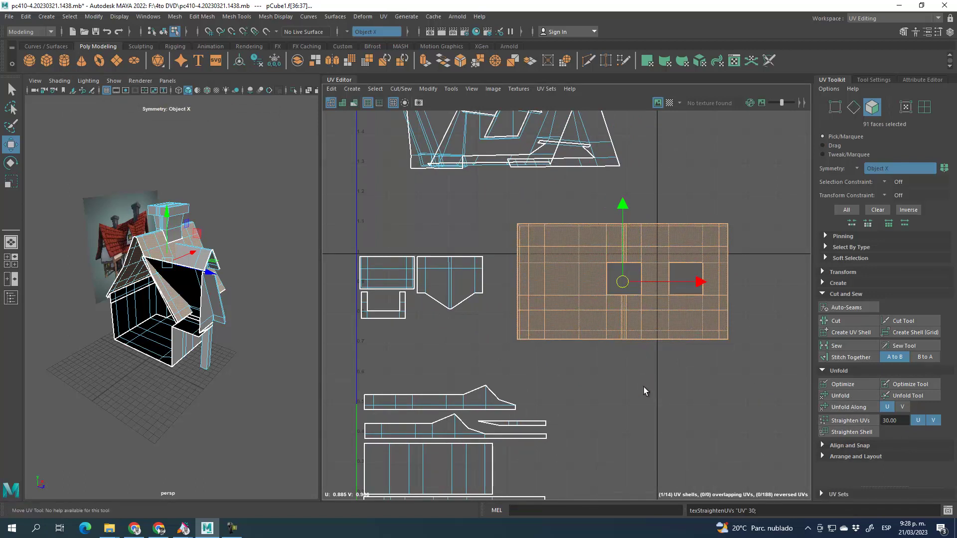
{"action": "left_click_drag", "start_coordinate": [617, 287], "coordinate": [598, 315]}
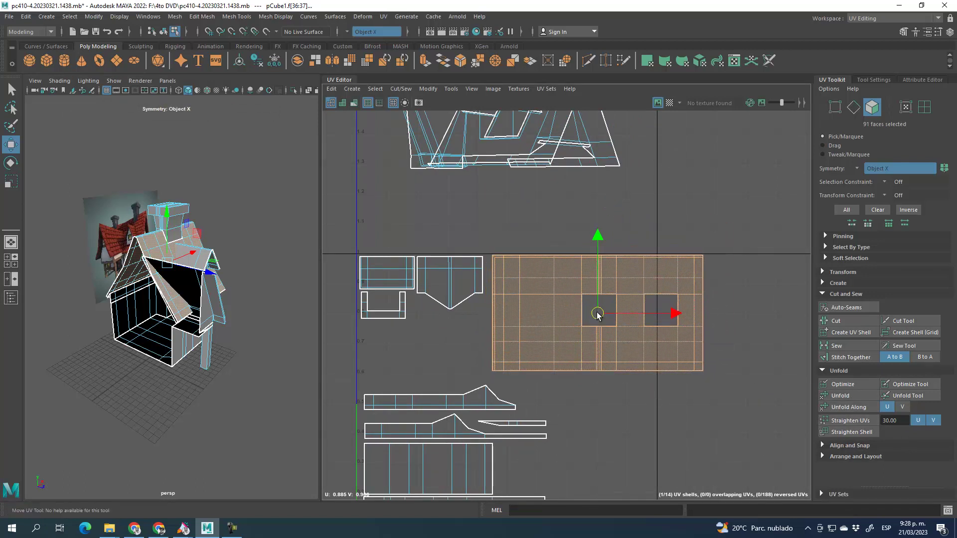
- Rotate the main roof shell about 90 degrees clockwise so it stands upright and straighten its UVs again
{"action": "key", "text": "e"}
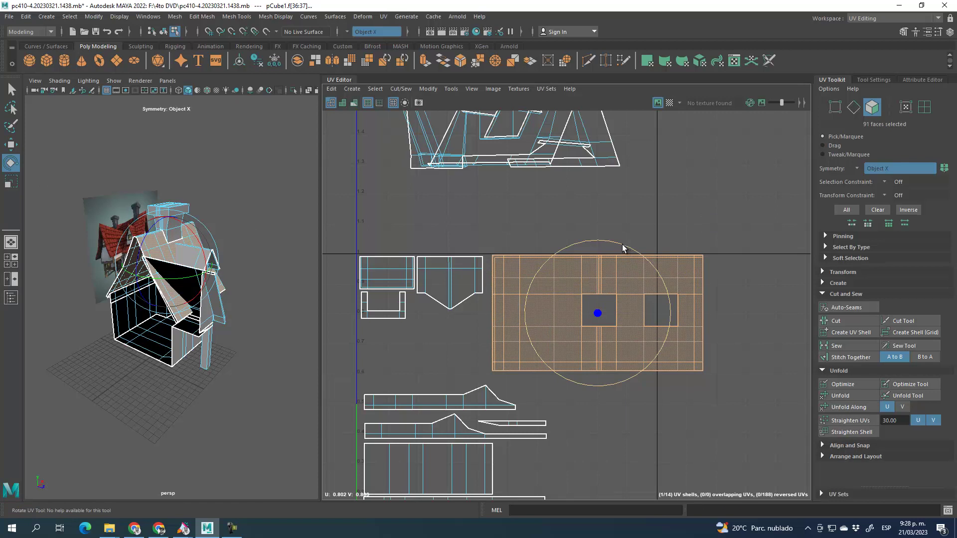
{"action": "left_click_drag", "start_coordinate": [623, 248], "coordinate": [650, 331]}
{"action": "left_click", "coordinate": [854, 420]}
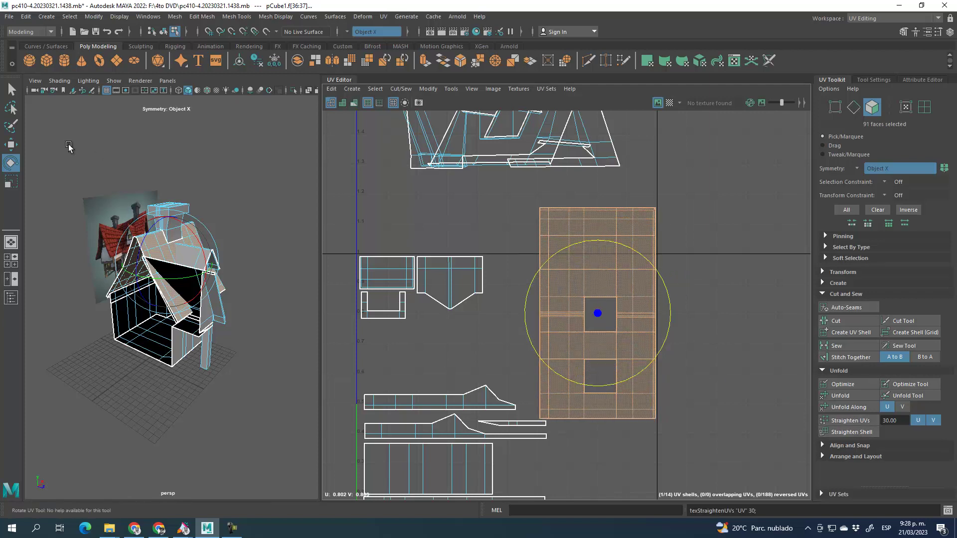
- Move the thin wedge-shaped shell to the tile's lower edge, beside the tiny shell next to the long wall shell
{"action": "left_click", "coordinate": [14, 146]}
{"action": "middle_click_drag", "start_coordinate": [512, 430], "coordinate": [538, 404], "text": "alt"}
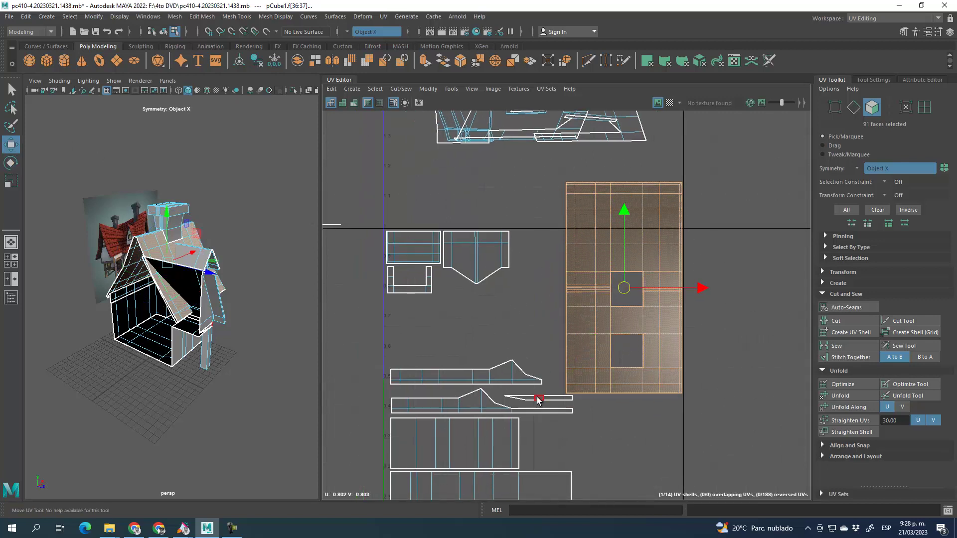
{"action": "left_click", "coordinate": [925, 107]}
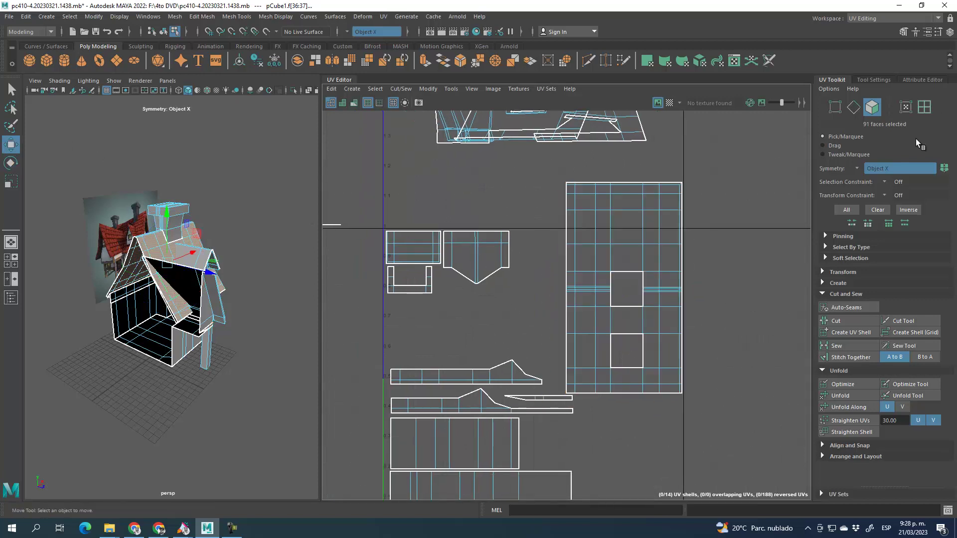
{"action": "left_click", "coordinate": [539, 398]}
{"action": "left_click_drag", "start_coordinate": [540, 402], "coordinate": [620, 496]}
{"action": "middle_click_drag", "start_coordinate": [620, 495], "coordinate": [601, 341], "text": "alt"}
{"action": "left_click_drag", "start_coordinate": [603, 341], "coordinate": [599, 339]}
{"action": "middle_click_drag", "start_coordinate": [597, 338], "coordinate": [646, 444], "text": "alt"}
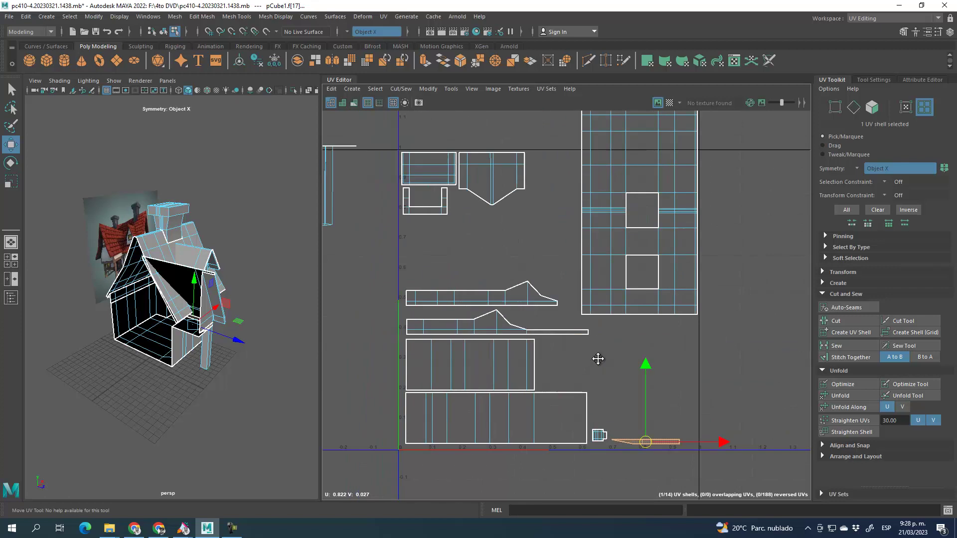
- Select the two long peaked strip shells above the wall shells and scale them down
{"action": "left_click", "coordinate": [429, 299]}
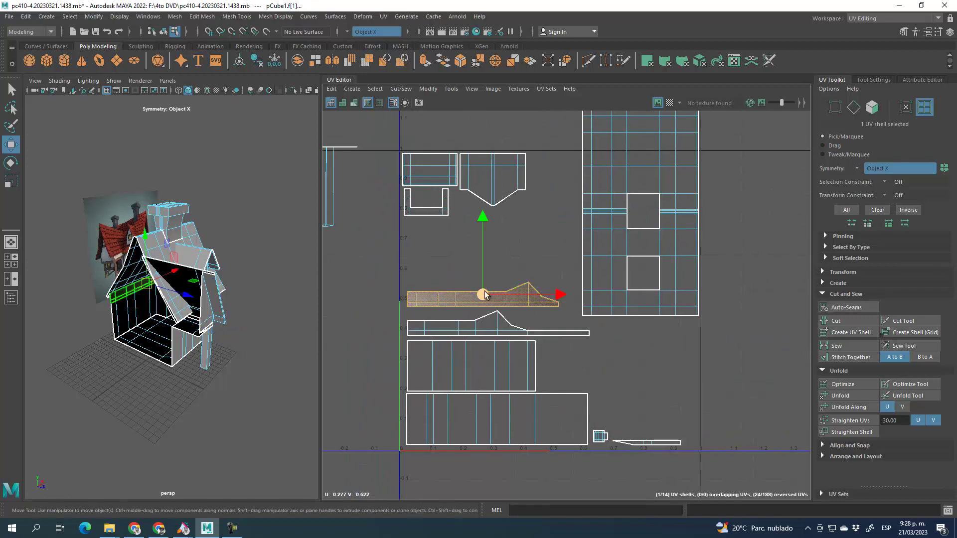
{"action": "left_click_drag", "start_coordinate": [412, 279], "coordinate": [468, 319]}
{"action": "key", "text": "r"}
- Move the main roof shell down so it fits inside the tile's upper right corner
{"action": "left_click", "coordinate": [11, 144]}
{"action": "middle_click_drag", "start_coordinate": [618, 230], "coordinate": [588, 275], "text": "alt"}
{"action": "left_click", "coordinate": [580, 229]}
{"action": "left_click_drag", "start_coordinate": [607, 256], "coordinate": [608, 306]}
- Select the faces around the upper part of the chimney shaft, just below the cap
{"action": "left_click_drag", "start_coordinate": [164, 299], "coordinate": [124, 303], "text": "alt"}
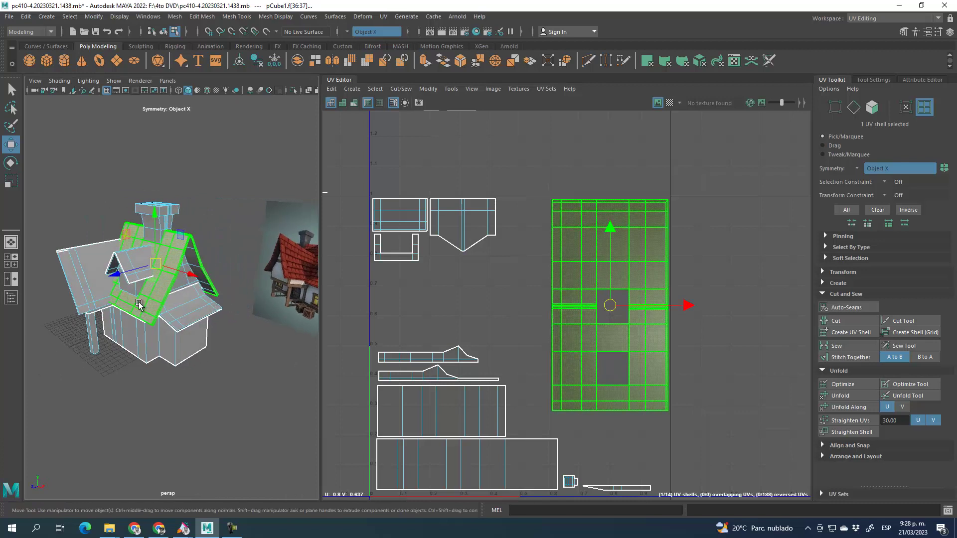
{"action": "left_click", "coordinate": [868, 110]}
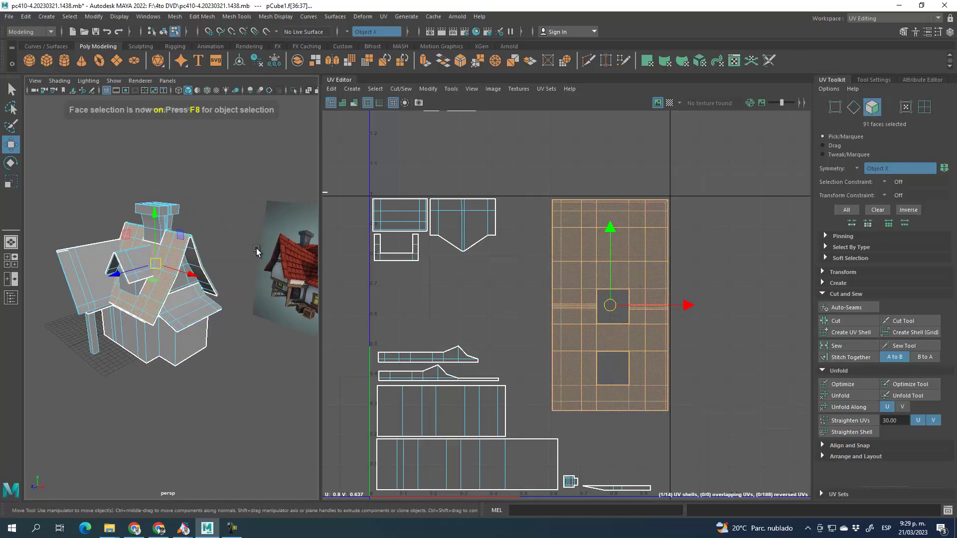
{"action": "scroll", "coordinate": [136, 231], "scroll_direction": "up", "scroll_amount": 6}
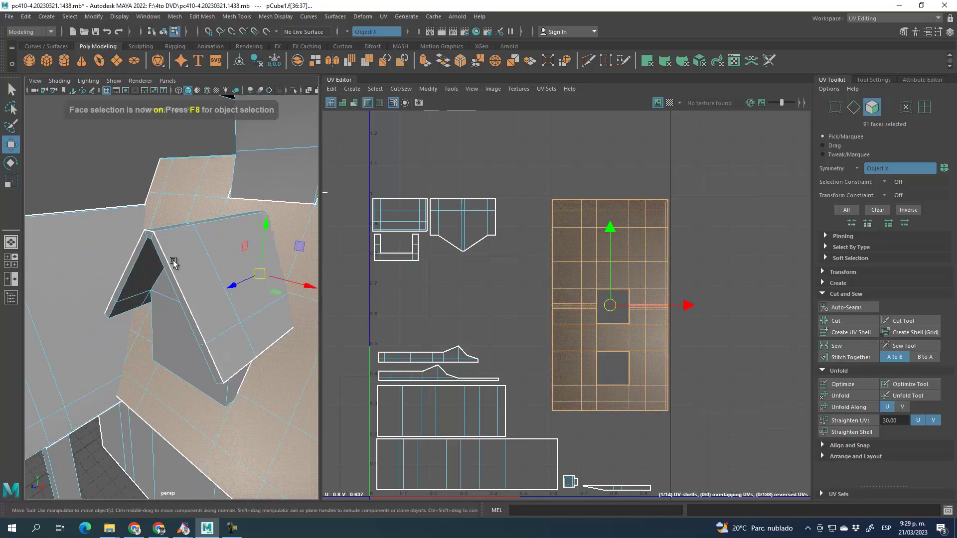
{"action": "left_click_drag", "start_coordinate": [185, 290], "coordinate": [173, 251], "text": "alt"}
{"action": "left_click_drag", "start_coordinate": [91, 204], "coordinate": [246, 206]}
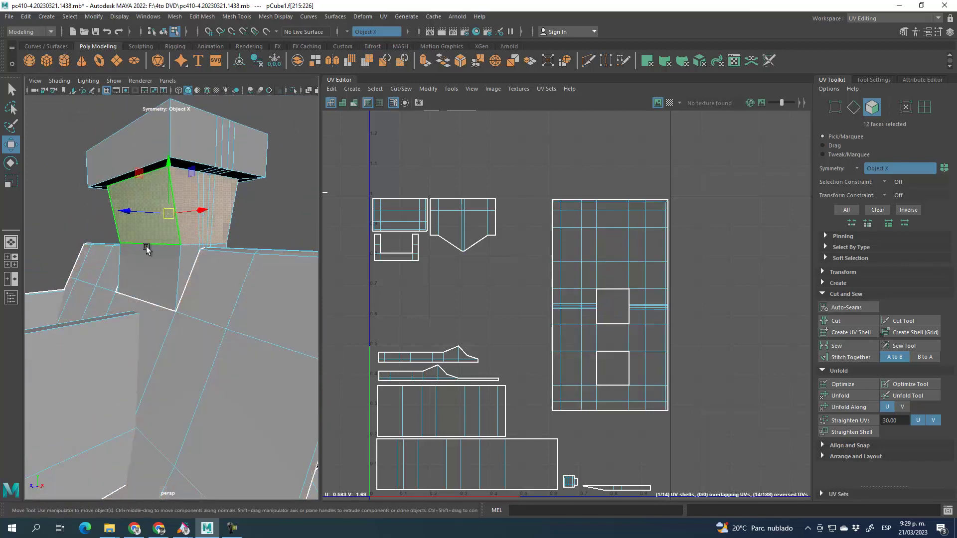
- Add the chimney shaft's lower faces and the small faces above the roof ridge on both sides to the selection
{"action": "left_click", "coordinate": [169, 258], "text": "shift"}
{"action": "scroll", "coordinate": [194, 269], "scroll_direction": "up", "scroll_amount": 5}
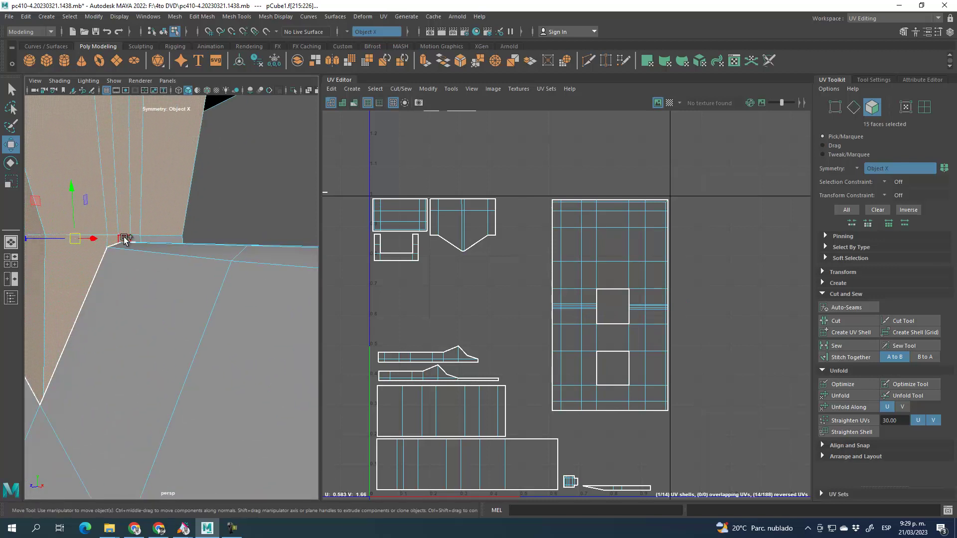
{"action": "scroll", "coordinate": [199, 229], "scroll_direction": "down", "scroll_amount": 5}
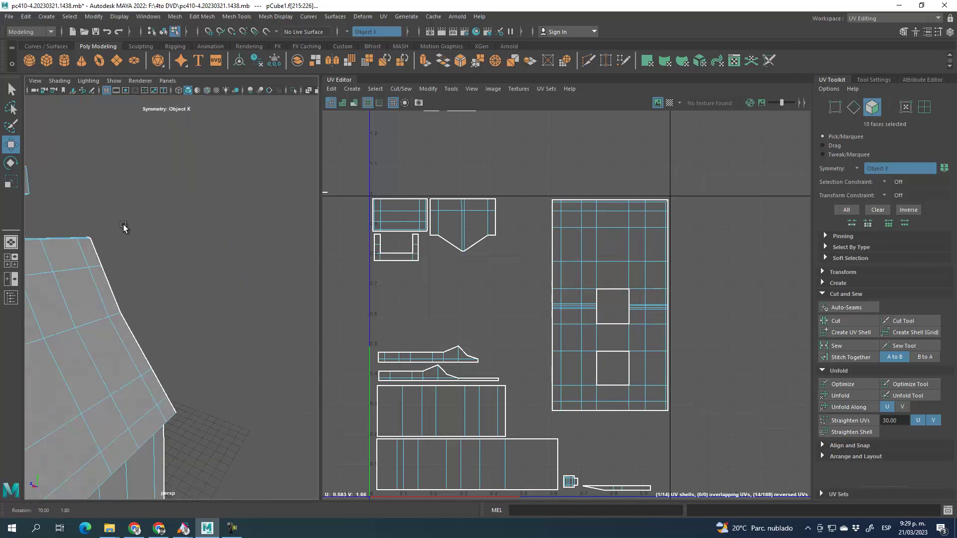
{"action": "left_click", "coordinate": [113, 259], "text": "shift"}
{"action": "left_click_drag", "start_coordinate": [114, 259], "coordinate": [173, 269], "text": "alt"}
{"action": "left_click", "coordinate": [174, 269], "text": "shift"}
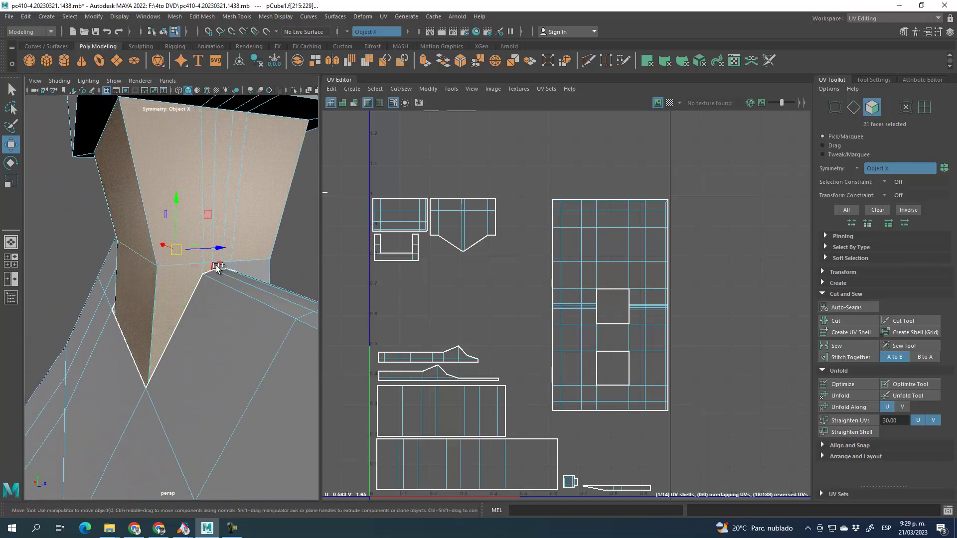
{"action": "left_click_drag", "start_coordinate": [259, 269], "coordinate": [206, 293], "text": "alt"}
{"action": "scroll", "coordinate": [218, 347], "scroll_direction": "down", "scroll_amount": 5}
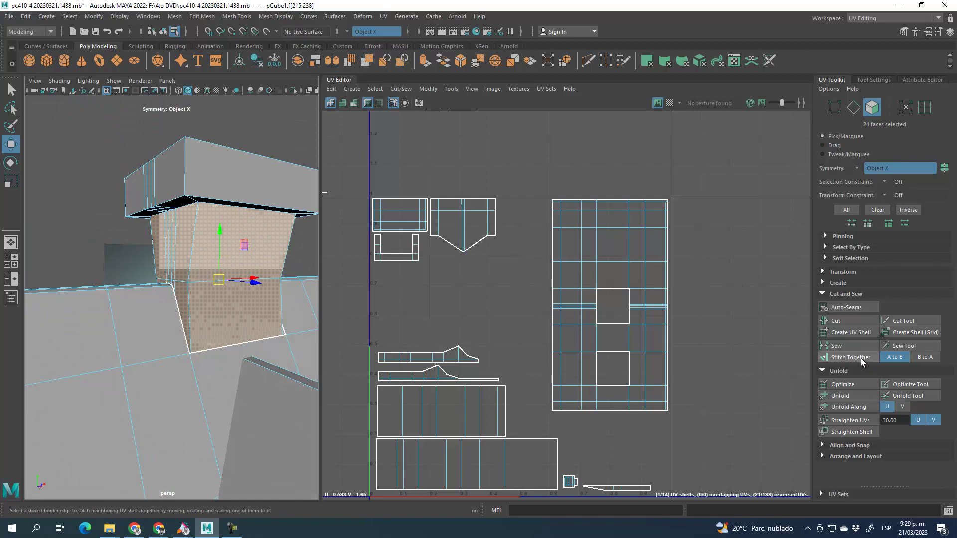
- Create a UV shell from the selected chimney shaft faces and move it to empty space outside the tile
{"action": "left_click", "coordinate": [861, 334]}
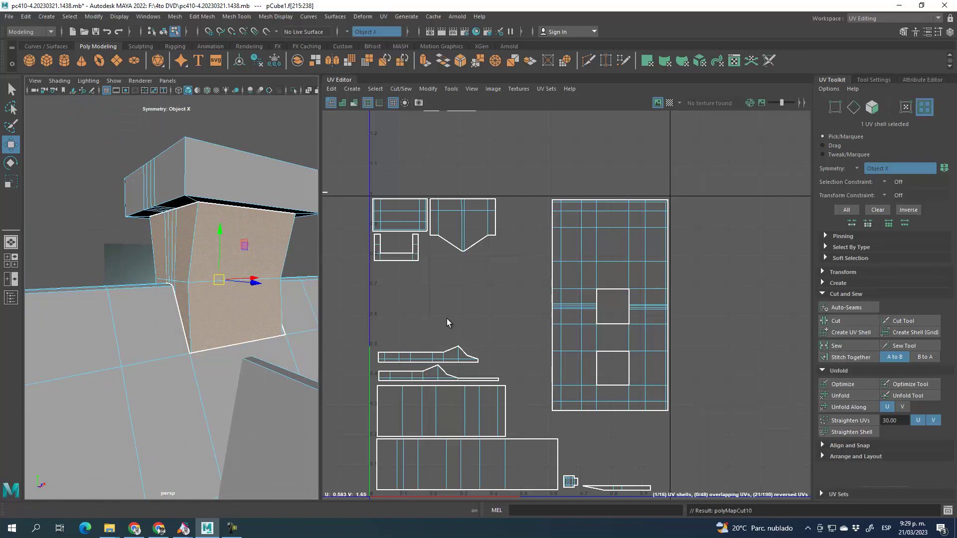
{"action": "scroll", "coordinate": [459, 348], "scroll_direction": "down", "scroll_amount": 5}
{"action": "middle_click_drag", "start_coordinate": [521, 303], "coordinate": [532, 385], "text": "alt"}
{"action": "left_click_drag", "start_coordinate": [516, 254], "coordinate": [569, 260]}
{"action": "left_click_drag", "start_coordinate": [618, 287], "coordinate": [630, 330]}
{"action": "middle_click_drag", "start_coordinate": [643, 345], "coordinate": [576, 292], "text": "alt"}
{"action": "scroll", "coordinate": [571, 300], "scroll_direction": "up", "scroll_amount": 5}
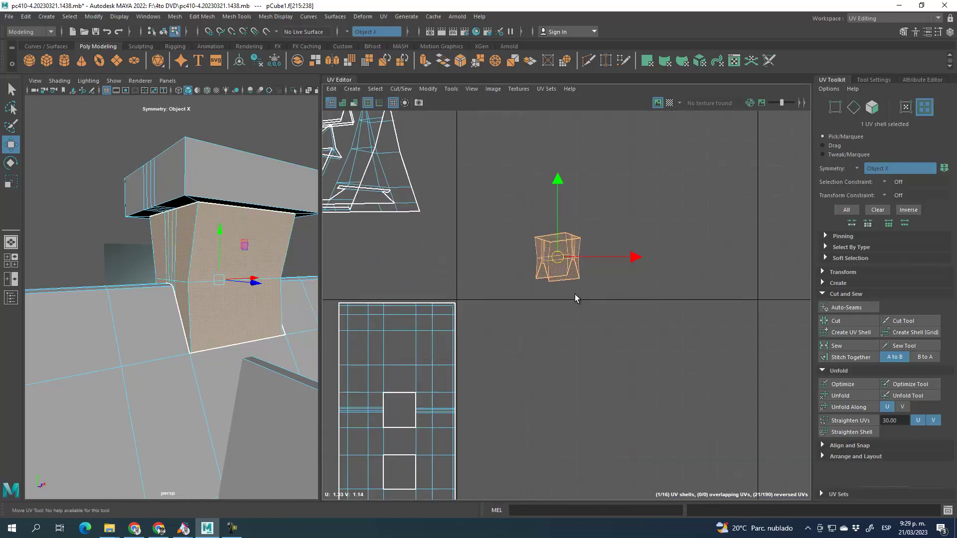
- Select the two vertical edges along one corner of the chimney shaft and cut the UVs there
{"action": "left_click", "coordinate": [560, 302]}
{"action": "scroll", "coordinate": [602, 318], "scroll_direction": "up", "scroll_amount": 2}
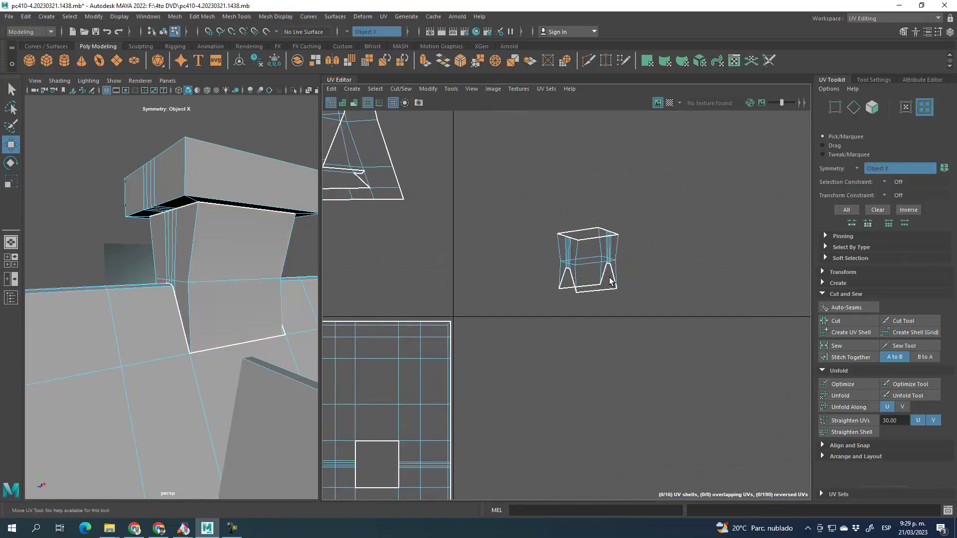
{"action": "scroll", "coordinate": [648, 337], "scroll_direction": "up", "scroll_amount": 2}
{"action": "left_click", "coordinate": [859, 108]}
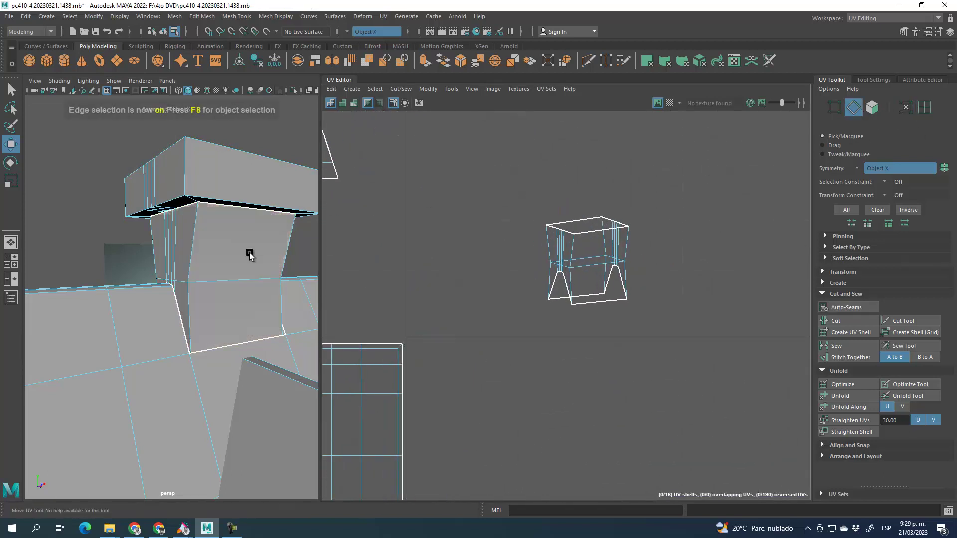
{"action": "scroll", "coordinate": [228, 295], "scroll_direction": "down", "scroll_amount": 6}
{"action": "left_click_drag", "start_coordinate": [196, 325], "coordinate": [439, 321], "text": "alt"}
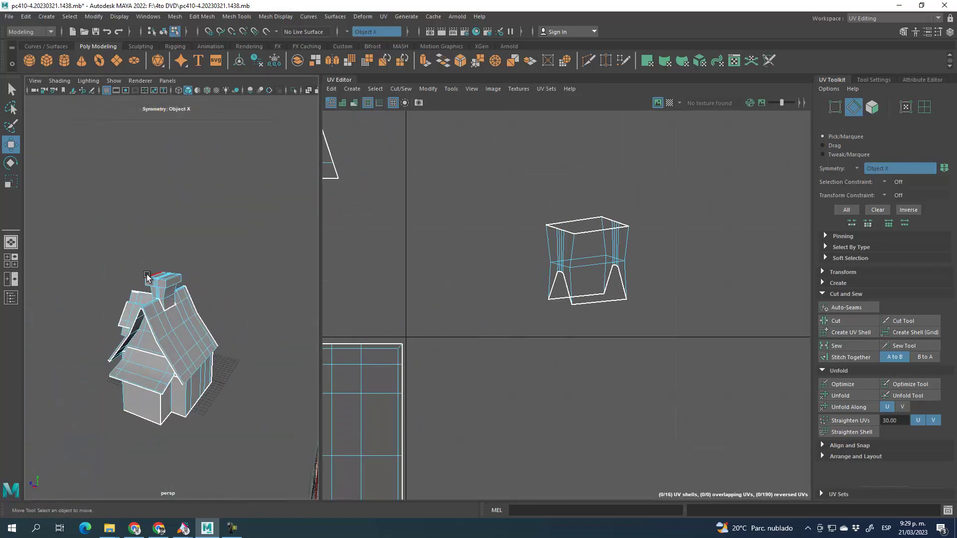
{"action": "scroll", "coordinate": [164, 280], "scroll_direction": "up", "scroll_amount": 8}
{"action": "left_click_drag", "start_coordinate": [118, 262], "coordinate": [138, 254], "text": "alt"}
{"action": "left_click", "coordinate": [144, 243]}
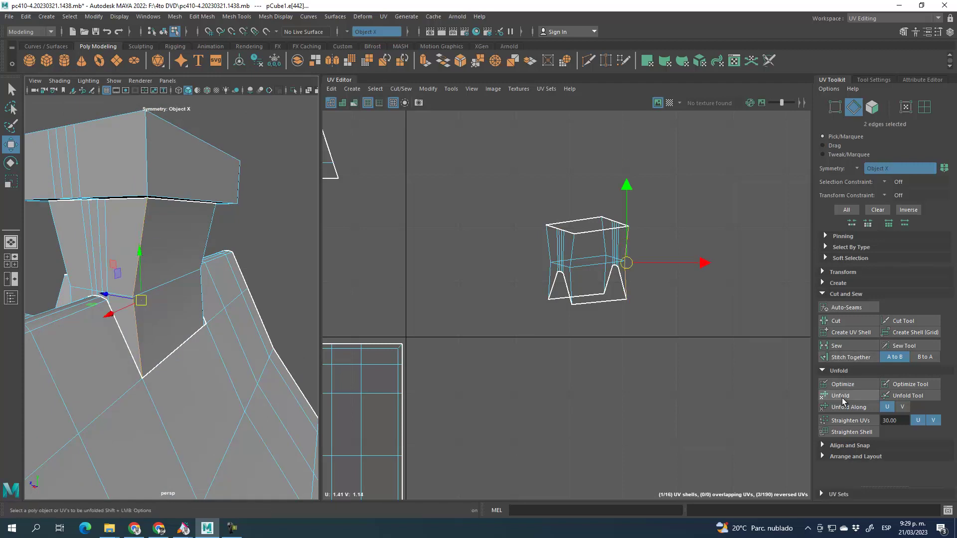
- Select all faces of the chimney shaft shell and unfold it
{"action": "left_click", "coordinate": [872, 107]}
{"action": "left_click", "coordinate": [558, 244]}
{"action": "double_click", "coordinate": [558, 244]}
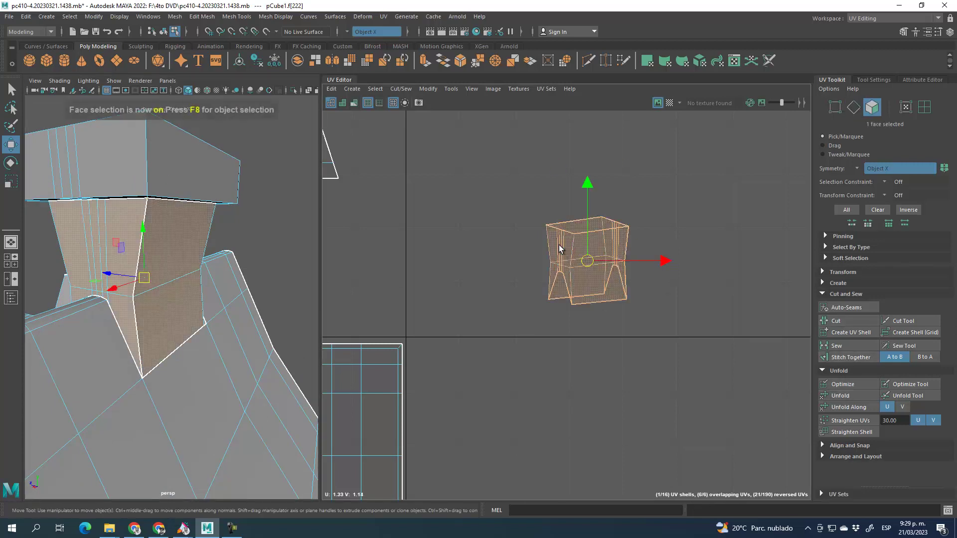
{"action": "left_click", "coordinate": [841, 395]}
- Try to level the chimney shaft shell by rotating it and straightening its UVs in U and V
{"action": "key", "text": "e"}
{"action": "left_click_drag", "start_coordinate": [608, 192], "coordinate": [649, 199]}
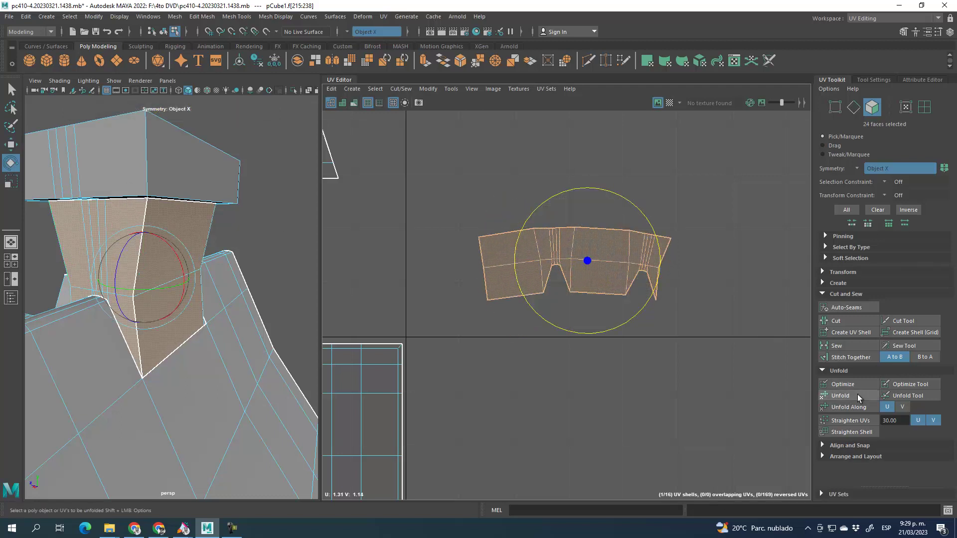
{"action": "left_click", "coordinate": [848, 420]}
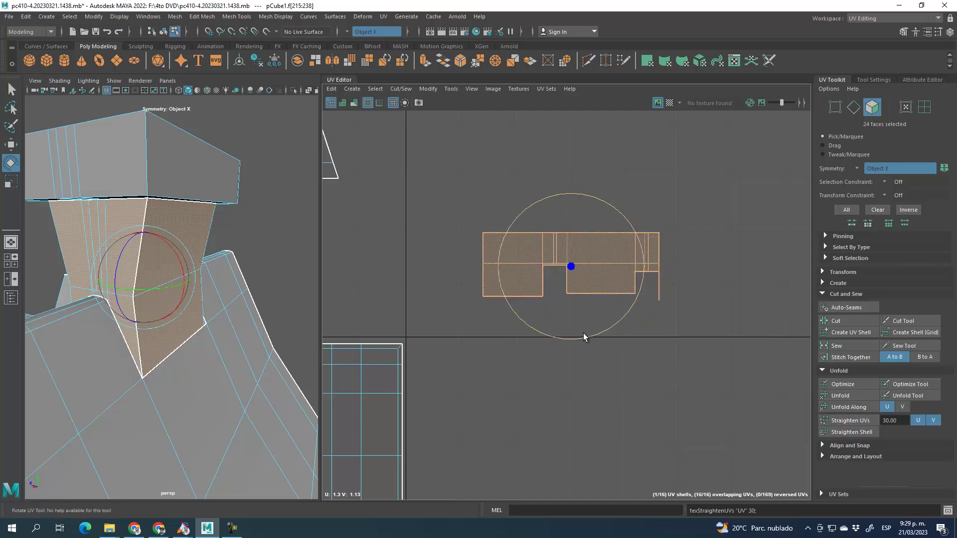
{"action": "left_click", "coordinate": [10, 144]}
{"action": "scroll", "coordinate": [641, 285], "scroll_direction": "down", "scroll_amount": 2}
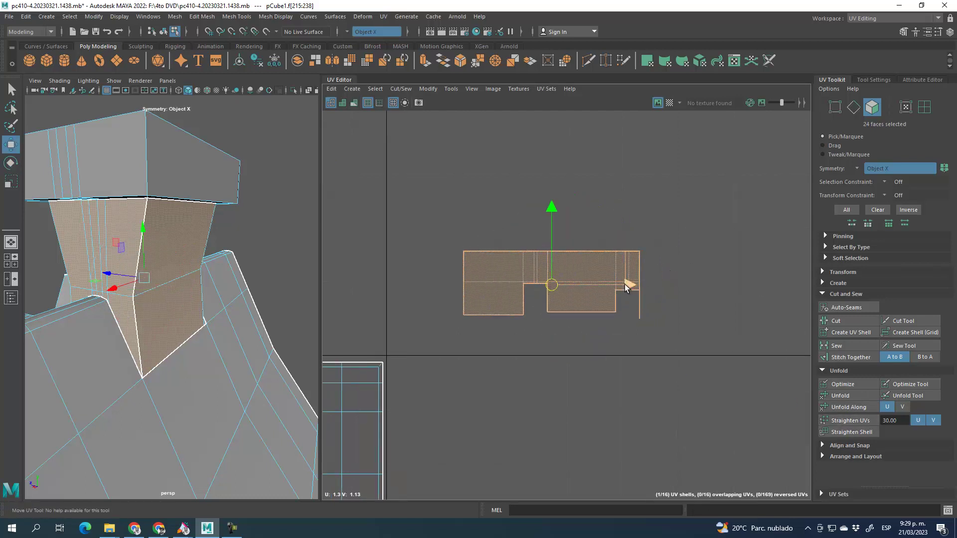
- Pull the lowest UV at the chimney shaft shell's collapsed end outward along U
{"action": "left_click", "coordinate": [656, 291]}
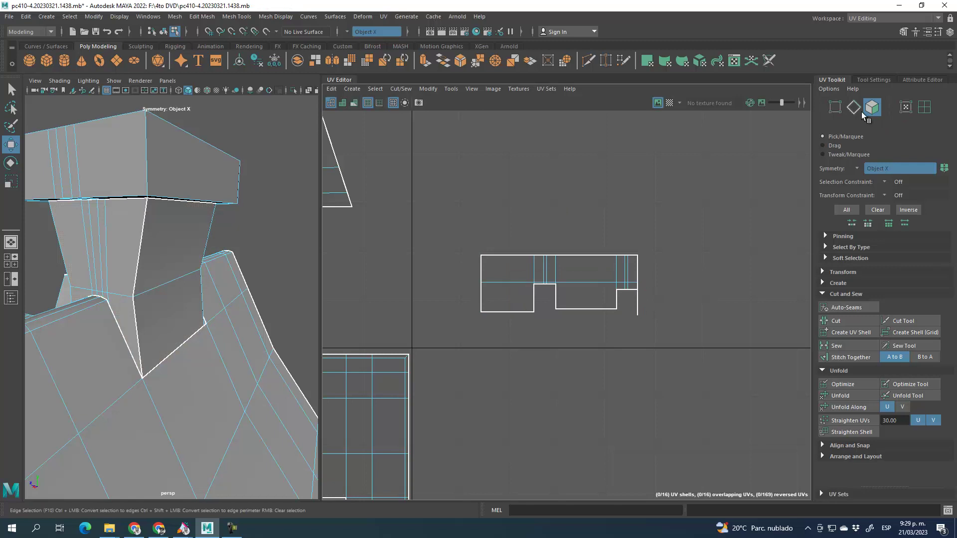
{"action": "left_click", "coordinate": [835, 106]}
{"action": "middle_click_drag", "start_coordinate": [651, 276], "coordinate": [617, 271], "text": "alt"}
{"action": "left_click", "coordinate": [905, 107]}
{"action": "right_click_drag", "start_coordinate": [621, 264], "coordinate": [602, 381], "text": "alt"}
{"action": "left_click", "coordinate": [593, 364]}
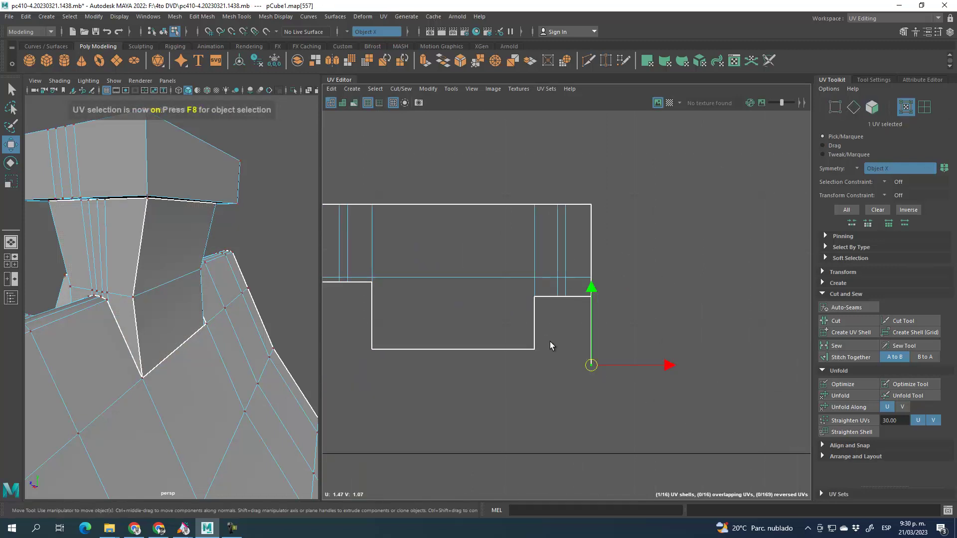
{"action": "left_click_drag", "start_coordinate": [661, 367], "coordinate": [710, 367]}
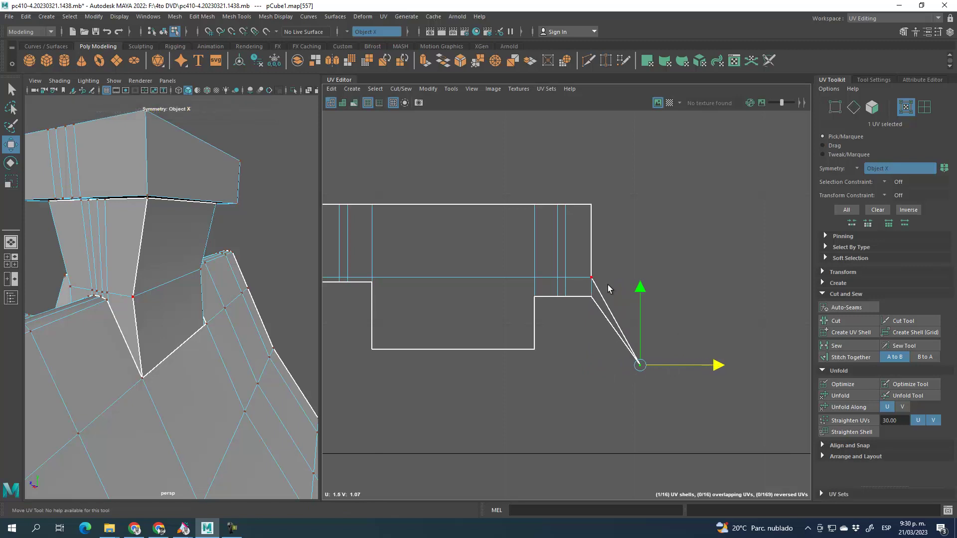
- Pull the middle end UV of the chimney shaft shell outward along U and try the same with the top one
{"action": "left_click", "coordinate": [601, 282]}
{"action": "left_click_drag", "start_coordinate": [625, 276], "coordinate": [657, 276]}
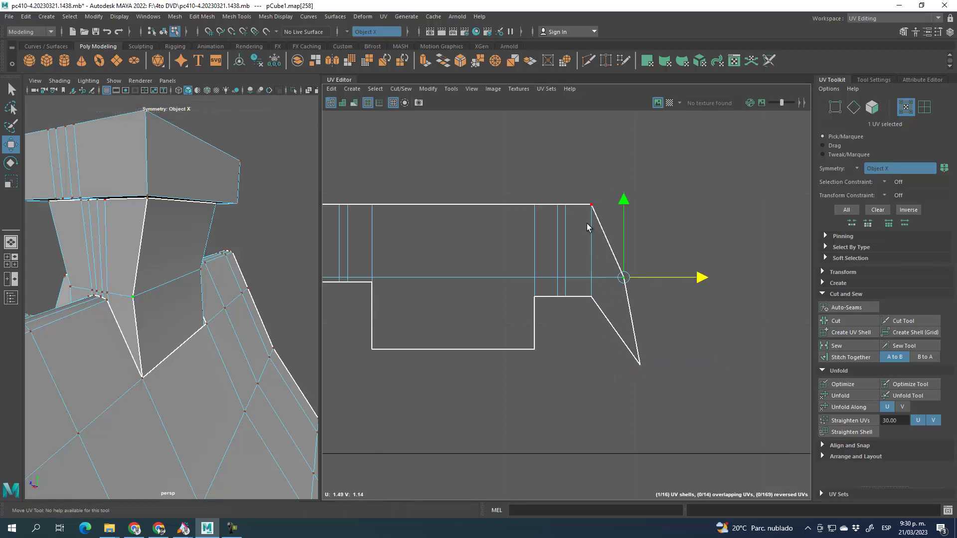
{"action": "left_click", "coordinate": [592, 205]}
{"action": "left_click_drag", "start_coordinate": [639, 205], "coordinate": [656, 204]}
{"action": "key", "text": "ctrl+z"}
- Select all faces of the chimney shaft shell again and rerun Unfold on them
{"action": "left_click", "coordinate": [872, 107]}
{"action": "left_click", "coordinate": [616, 269]}
{"action": "left_click", "coordinate": [611, 298], "text": "shift"}
{"action": "middle_click_drag", "start_coordinate": [576, 327], "coordinate": [657, 356], "text": "alt"}
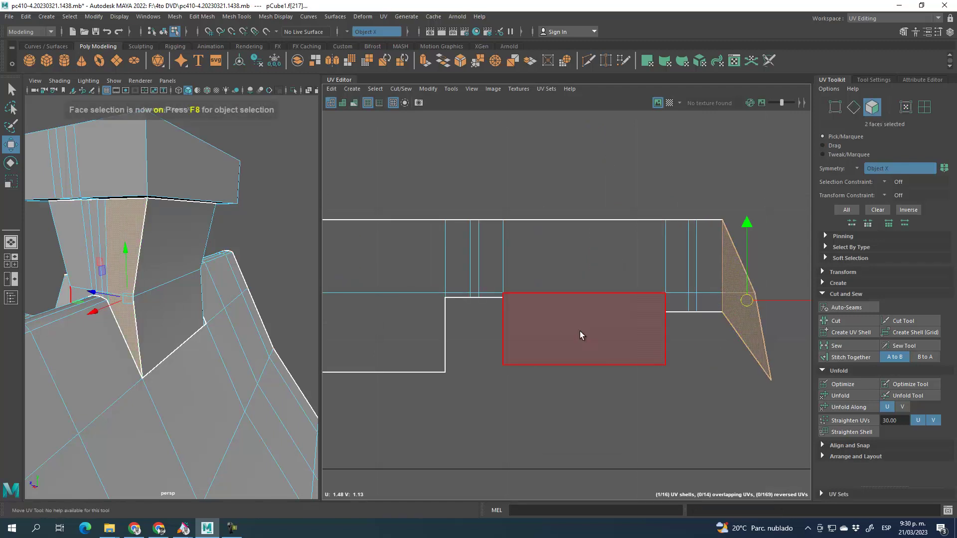
{"action": "key", "text": "a"}
{"action": "left_click_drag", "start_coordinate": [394, 246], "coordinate": [746, 386]}
{"action": "left_click", "coordinate": [847, 396]}
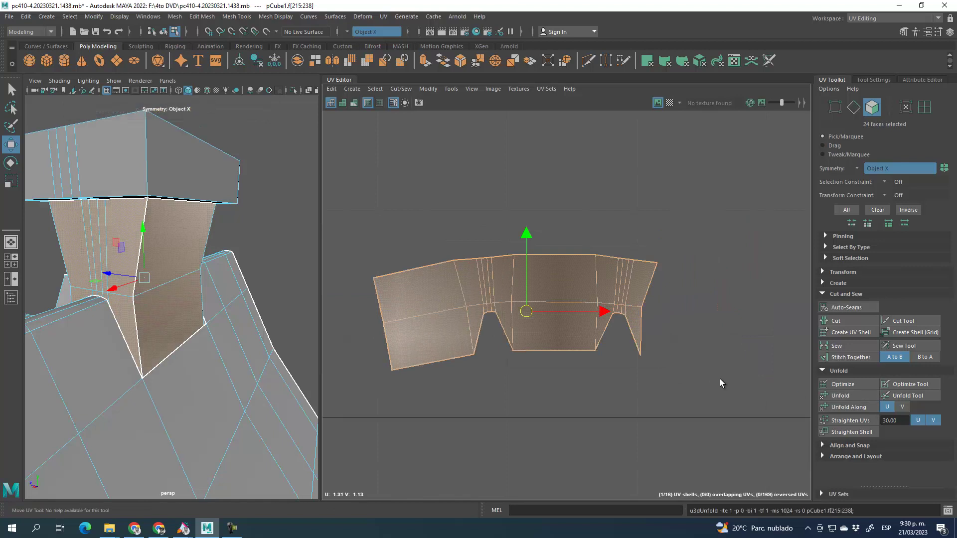
- Shift the chimney shaft shell slightly and rotate it a little clockwise to balance its tilt
{"action": "middle_click_drag", "start_coordinate": [584, 375], "coordinate": [612, 378], "text": "alt"}
{"action": "left_click_drag", "start_coordinate": [554, 313], "coordinate": [543, 345]}
{"action": "left_click", "coordinate": [11, 165]}
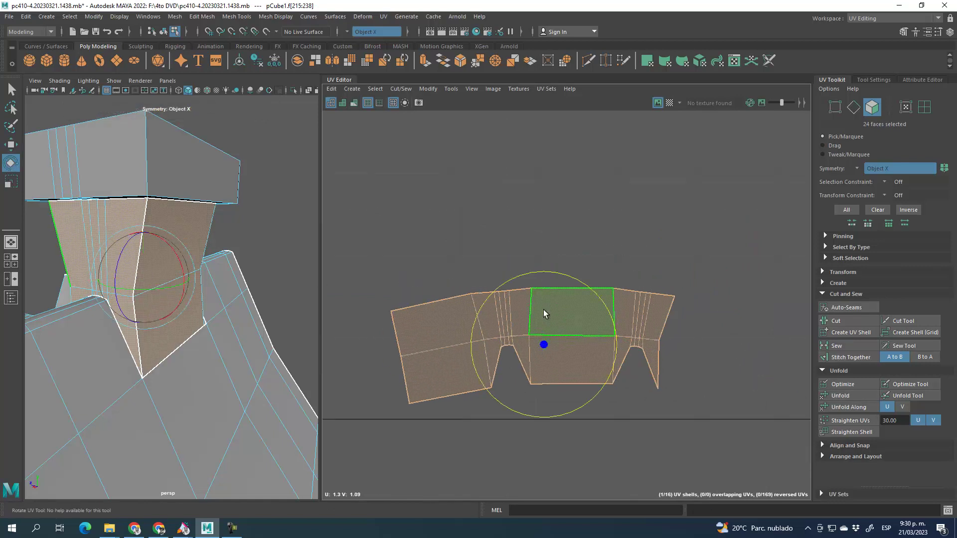
{"action": "left_click_drag", "start_coordinate": [564, 275], "coordinate": [571, 277]}
{"action": "left_click", "coordinate": [602, 258]}
{"action": "scroll", "coordinate": [509, 378], "scroll_direction": "down", "scroll_amount": 5}
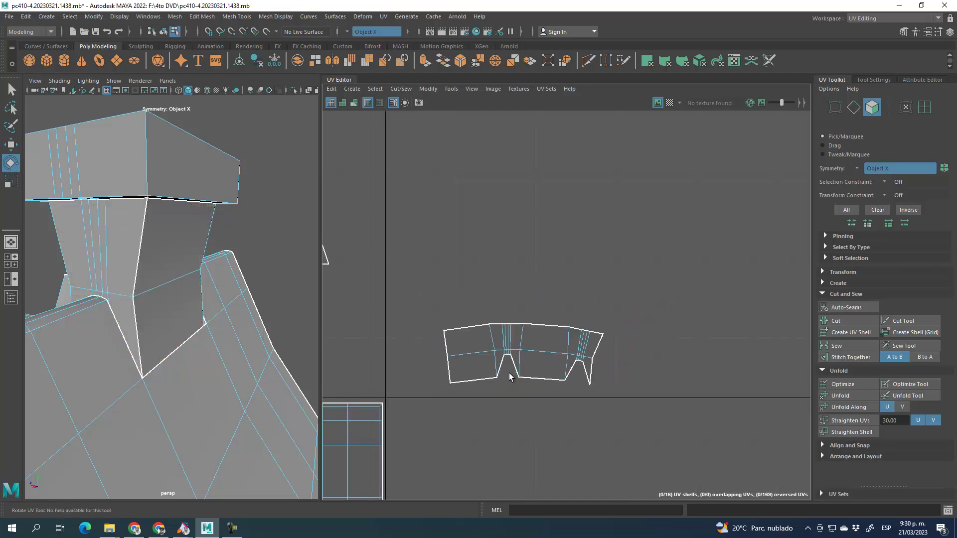
- Move the chimney shaft shell into the tile, below the small U-shaped shell
{"action": "middle_click_drag", "start_coordinate": [509, 429], "coordinate": [619, 349], "text": "alt"}
{"action": "left_click", "coordinate": [12, 145]}
{"action": "left_click_drag", "start_coordinate": [588, 278], "coordinate": [679, 311]}
{"action": "left_click_drag", "start_coordinate": [613, 299], "coordinate": [372, 386]}
{"action": "middle_click_drag", "start_coordinate": [515, 237], "coordinate": [588, 343], "text": "alt"}
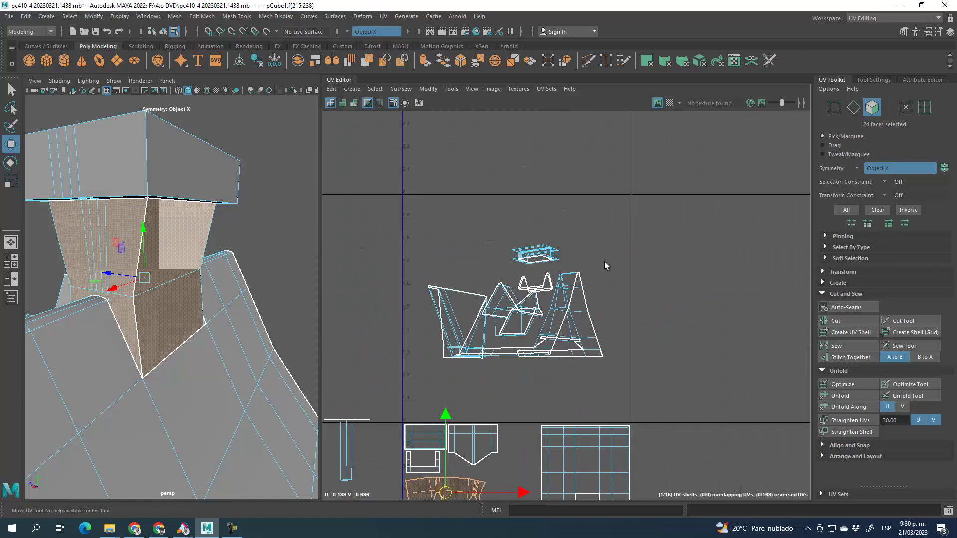
- Select all the chimney cap faces in the stacked unprojected UVs and unfold them
{"action": "left_click_drag", "start_coordinate": [148, 196], "coordinate": [230, 323], "text": "alt"}
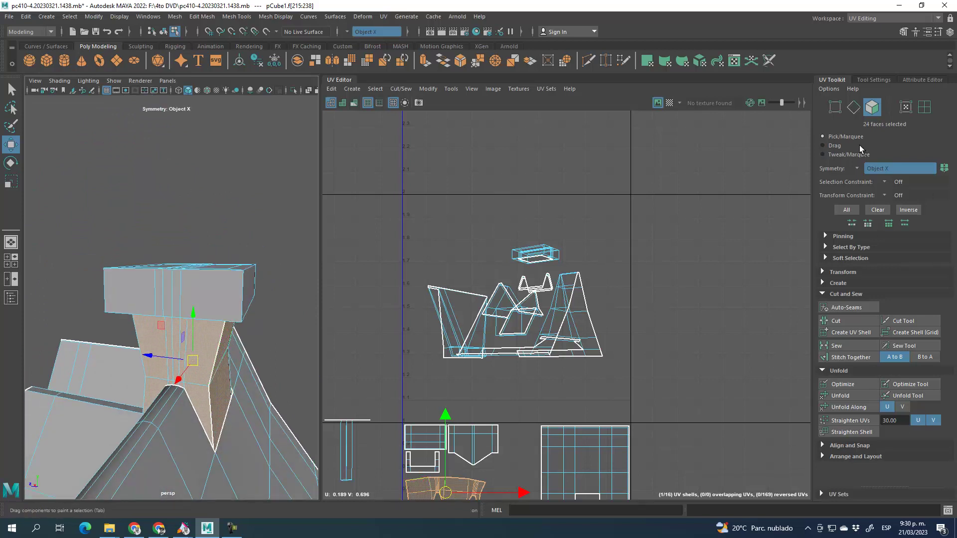
{"action": "left_click_drag", "start_coordinate": [488, 230], "coordinate": [568, 257]}
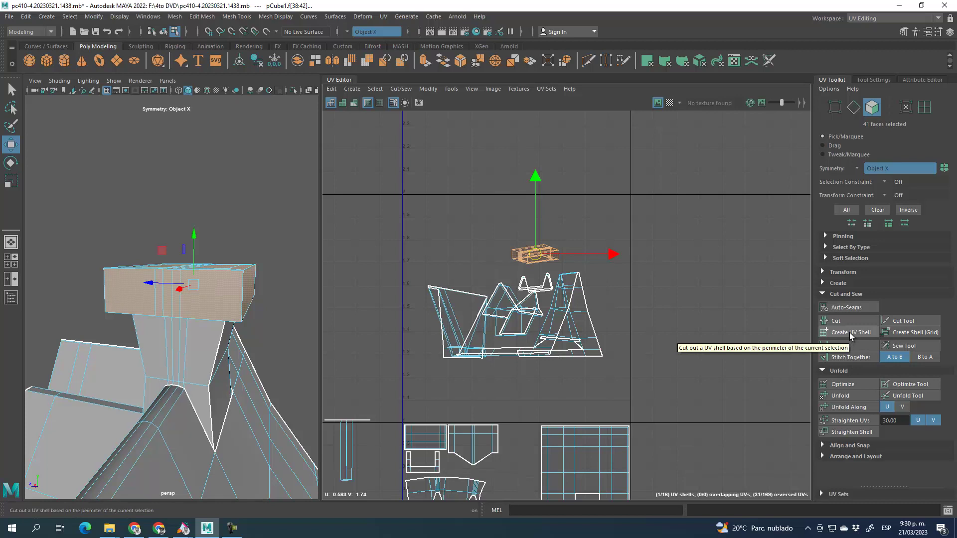
{"action": "left_click", "coordinate": [855, 397]}
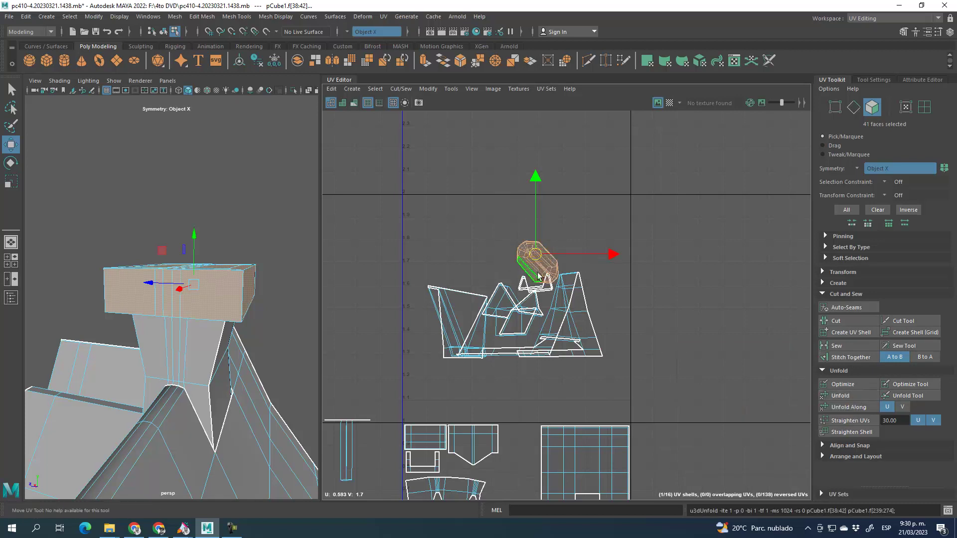
- Move the unfolded chimney cap shell to empty space and rotate it until its long sides run horizontally
{"action": "middle_click_drag", "start_coordinate": [521, 265], "coordinate": [504, 275], "text": "alt"}
{"action": "left_click_drag", "start_coordinate": [518, 268], "coordinate": [468, 226]}
{"action": "scroll", "coordinate": [447, 226], "scroll_direction": "up", "scroll_amount": 5}
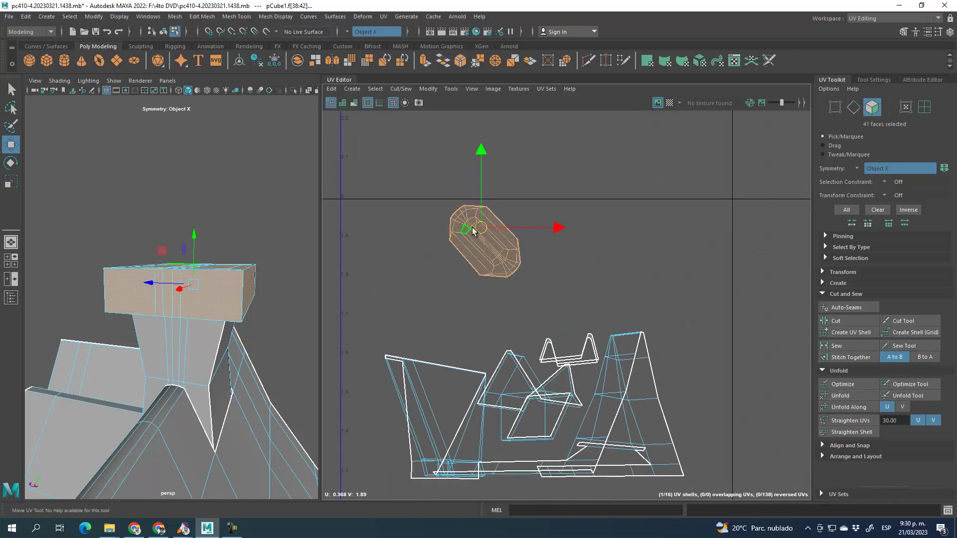
{"action": "scroll", "coordinate": [494, 229], "scroll_direction": "up", "scroll_amount": 3}
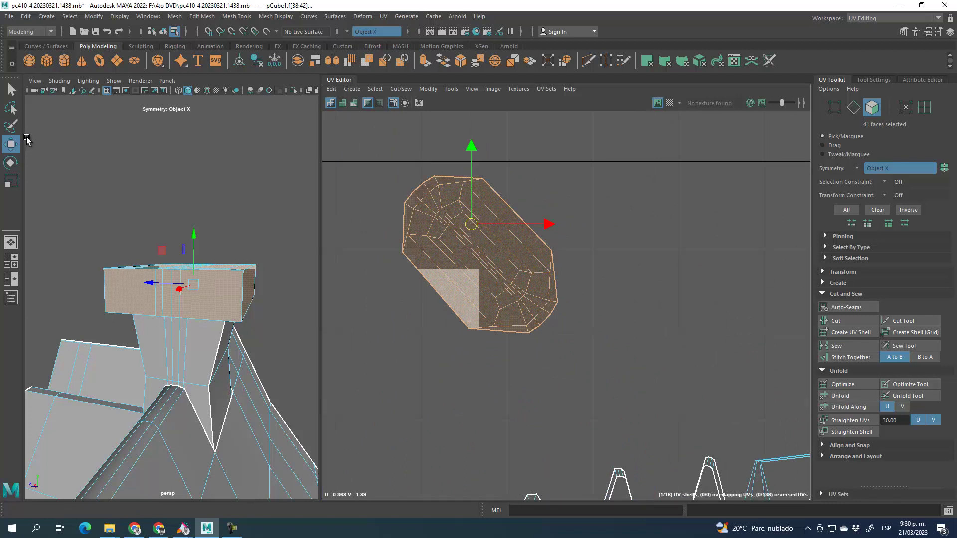
{"action": "left_click", "coordinate": [12, 167]}
{"action": "left_click_drag", "start_coordinate": [521, 175], "coordinate": [484, 135]}
{"action": "left_click_drag", "start_coordinate": [128, 279], "coordinate": [187, 255], "text": "alt"}
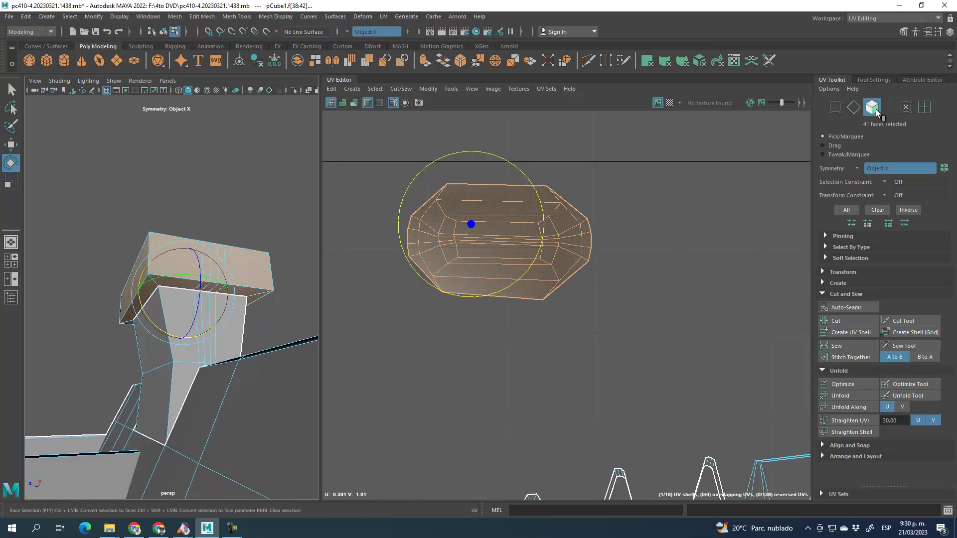
- Select the outer ring of faces under the chimney cap, cut it into its own UV shell and move it aside
{"action": "left_click", "coordinate": [696, 215]}
{"action": "left_click", "coordinate": [562, 195]}
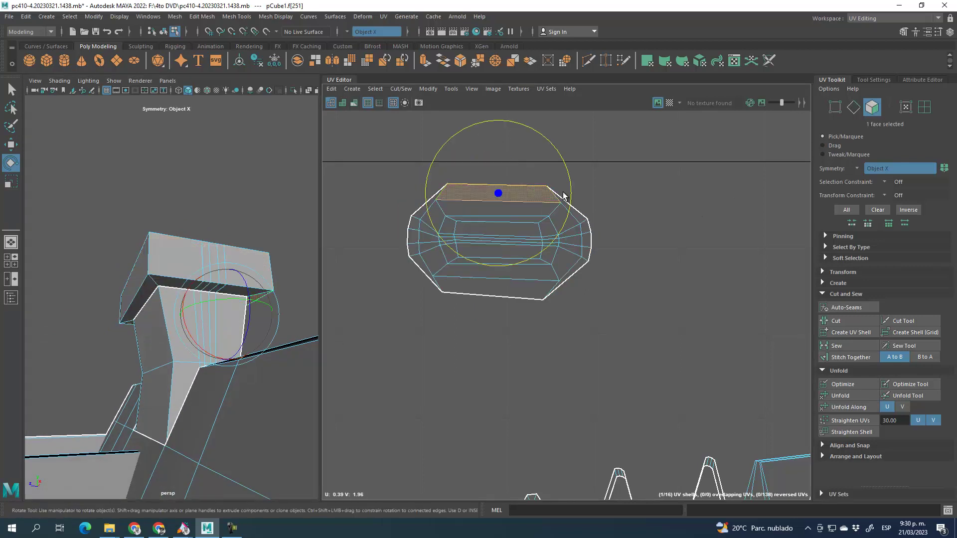
{"action": "double_click", "coordinate": [580, 217], "text": "shift"}
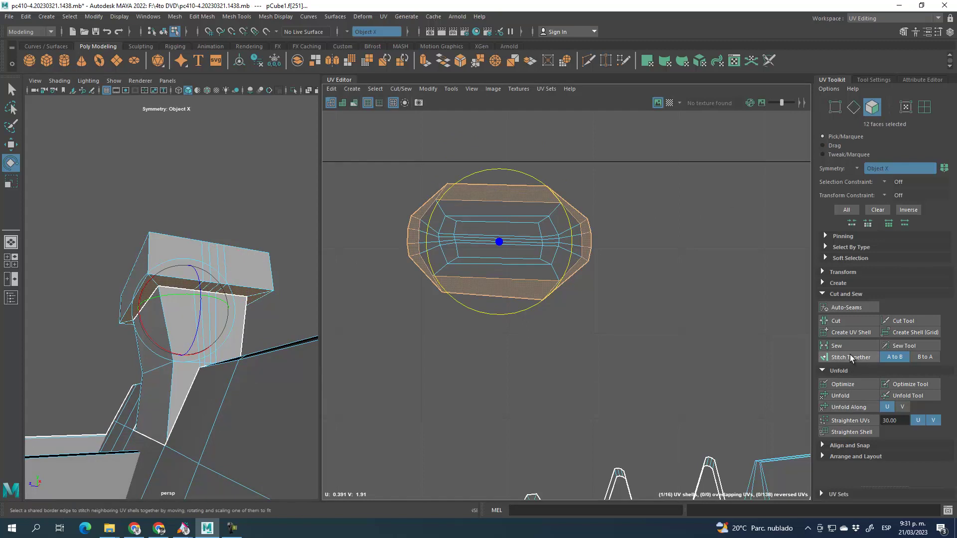
{"action": "left_click", "coordinate": [852, 332]}
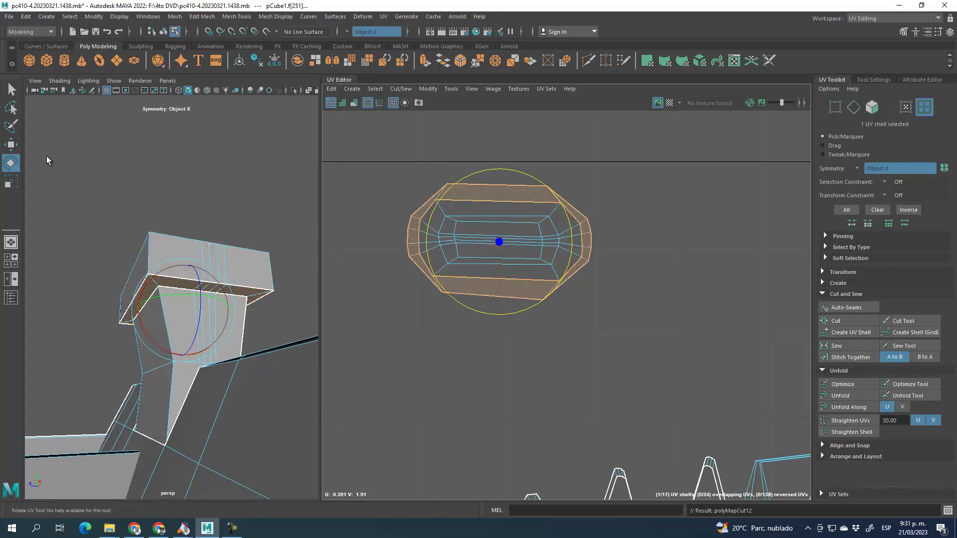
{"action": "key", "text": "w"}
{"action": "left_click_drag", "start_coordinate": [495, 244], "coordinate": [701, 229]}
- Unfold the remaining chimney cap shell and straighten its UVs in U and V
{"action": "left_click", "coordinate": [491, 247]}
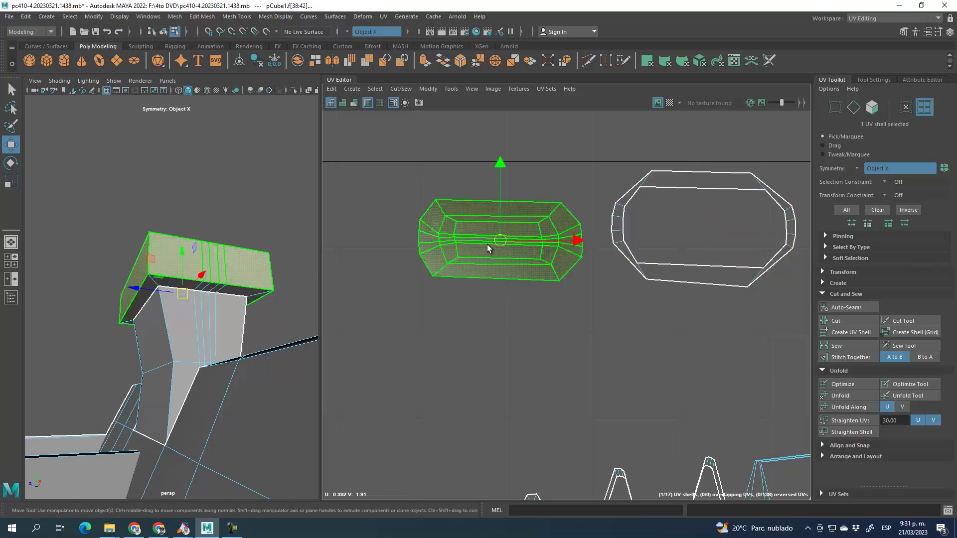
{"action": "left_click", "coordinate": [849, 396]}
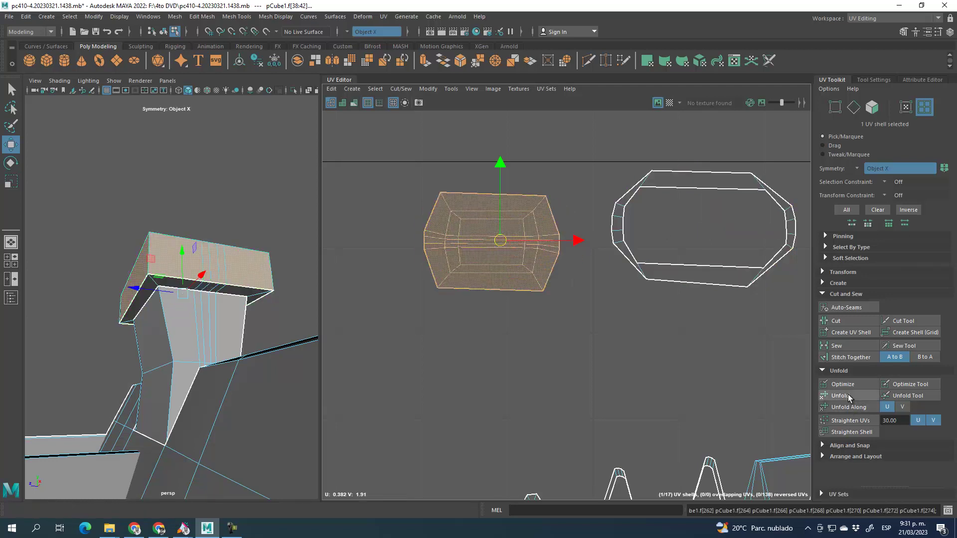
{"action": "left_click", "coordinate": [850, 421]}
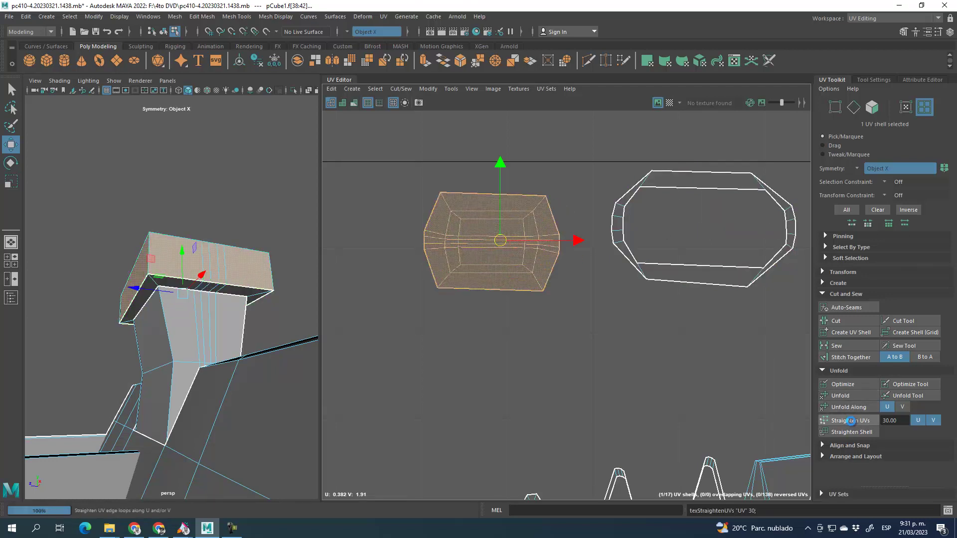
{"action": "left_click", "coordinate": [607, 316]}
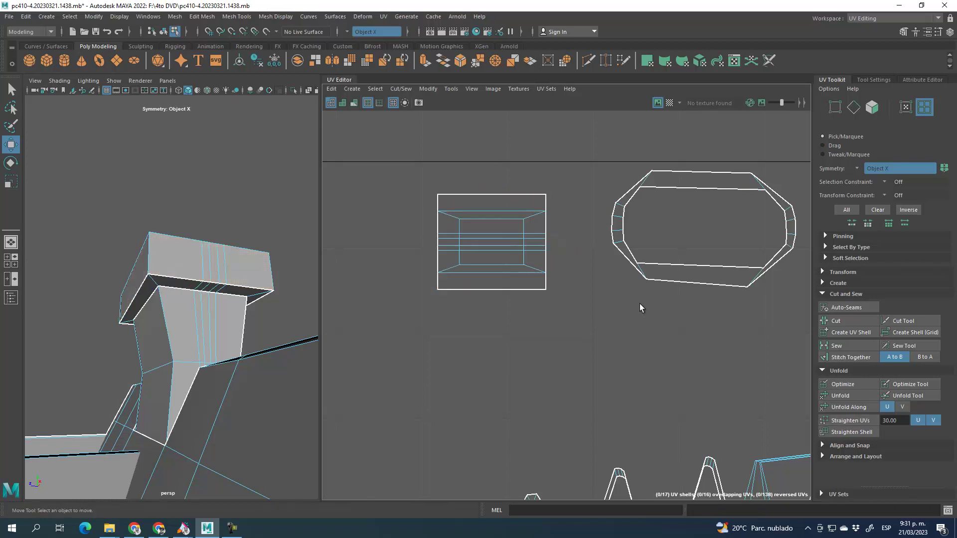
- Unfold the chimney cap's underside ring, rotate it about a quarter turn to level it and straighten its UVs
{"action": "left_click", "coordinate": [693, 275]}
{"action": "left_click", "coordinate": [848, 397]}
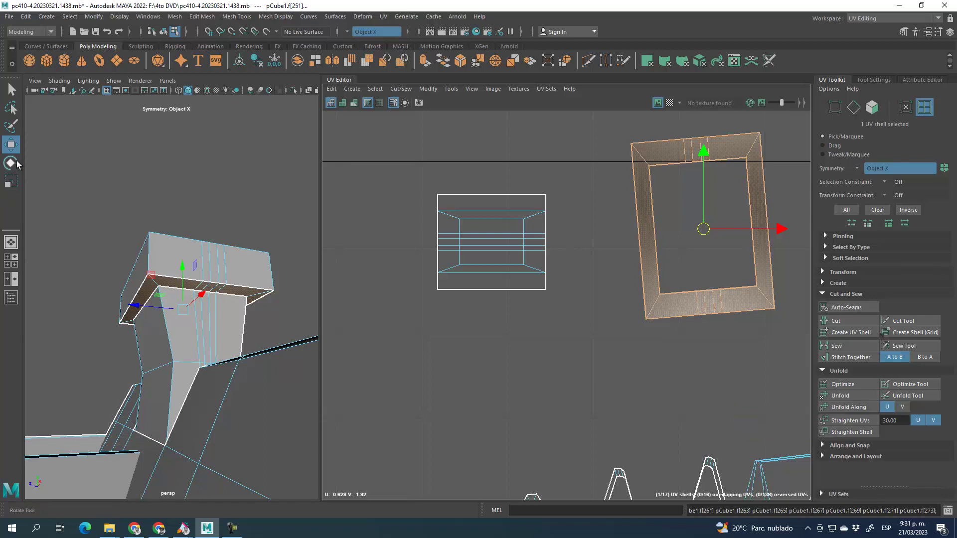
{"action": "key", "text": "e"}
{"action": "left_click_drag", "start_coordinate": [739, 162], "coordinate": [624, 181]}
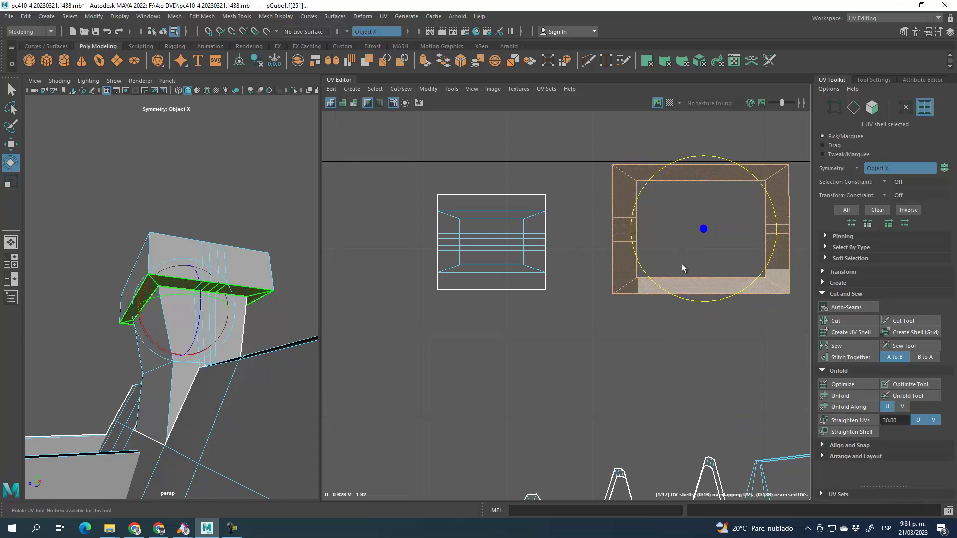
{"action": "left_click", "coordinate": [856, 432]}
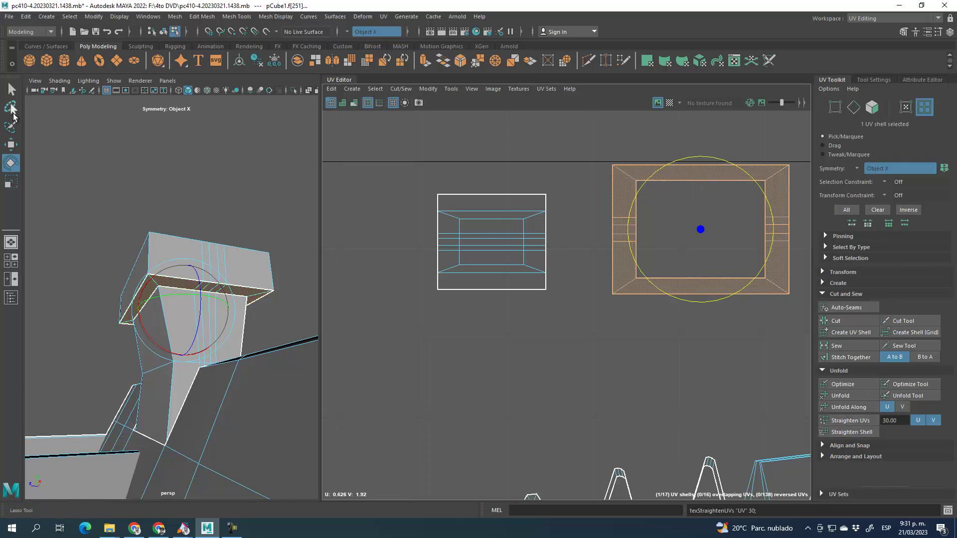
- Move the chimney cap's underside ring shell down into the tile with the arranged shells
{"action": "left_click", "coordinate": [11, 144]}
{"action": "scroll", "coordinate": [563, 331], "scroll_direction": "down", "scroll_amount": 6}
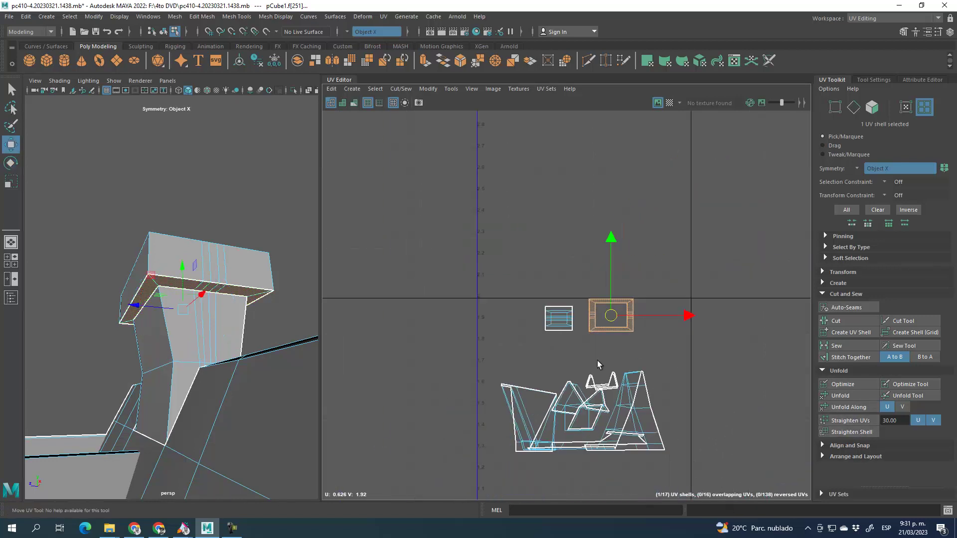
{"action": "middle_click_drag", "start_coordinate": [561, 259], "coordinate": [538, 210], "text": "alt"}
{"action": "left_click_drag", "start_coordinate": [552, 168], "coordinate": [516, 449]}
{"action": "middle_click_drag", "start_coordinate": [532, 396], "coordinate": [537, 307], "text": "alt"}
{"action": "middle_click_drag", "start_coordinate": [524, 191], "coordinate": [540, 314], "text": "alt"}
- Move the rectangular chimney cap shell into the tile, directly below the chimney shaft shell
{"action": "left_click", "coordinate": [521, 205]}
{"action": "left_click_drag", "start_coordinate": [521, 206], "coordinate": [539, 453]}
{"action": "middle_click_drag", "start_coordinate": [555, 454], "coordinate": [572, 284], "text": "alt"}
{"action": "scroll", "coordinate": [558, 286], "scroll_direction": "up", "scroll_amount": 5}
{"action": "scroll", "coordinate": [557, 291], "scroll_direction": "up", "scroll_amount": 1}
{"action": "left_click_drag", "start_coordinate": [542, 294], "coordinate": [536, 393]}
{"action": "middle_click_drag", "start_coordinate": [536, 393], "coordinate": [653, 294], "text": "alt"}
{"action": "left_click_drag", "start_coordinate": [652, 294], "coordinate": [427, 300]}
- Scale the underside ring shell uniformly down to about half size and place it beside the chimney cap shell
{"action": "left_click", "coordinate": [632, 248]}
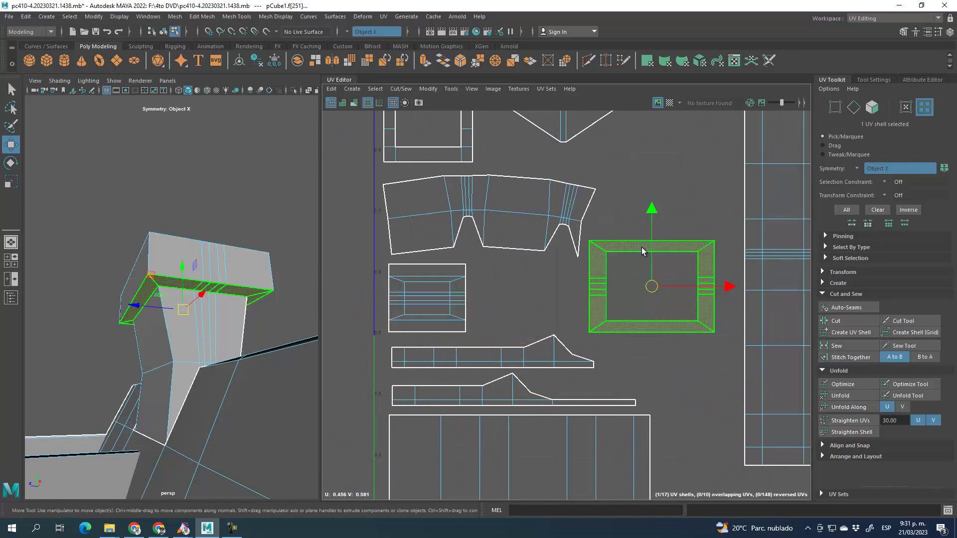
{"action": "left_click", "coordinate": [12, 183]}
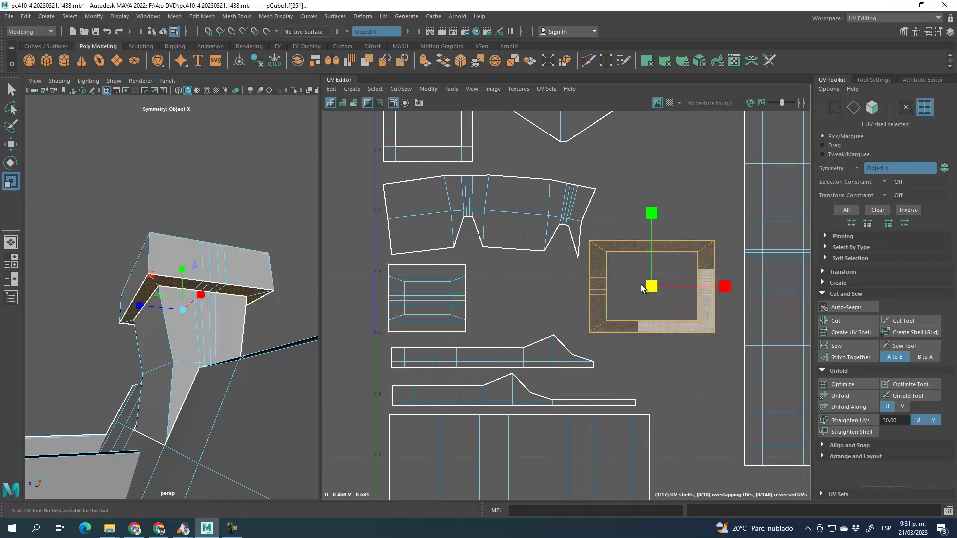
{"action": "left_click_drag", "start_coordinate": [649, 287], "coordinate": [608, 276]}
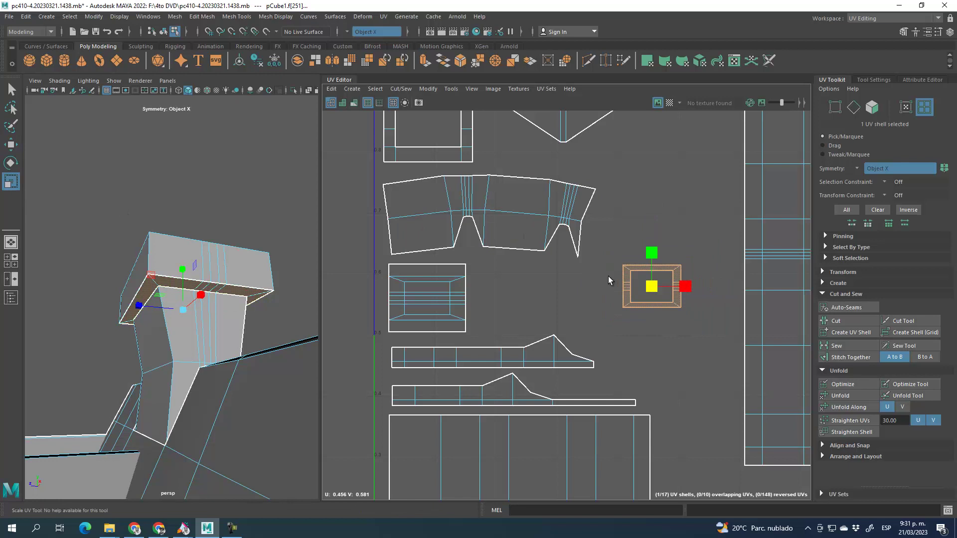
{"action": "left_click", "coordinate": [12, 146]}
{"action": "left_click_drag", "start_coordinate": [654, 285], "coordinate": [504, 300]}
- Select the thin edge faces along the front of the dormer roof on both slopes in face mode
{"action": "middle_click_drag", "start_coordinate": [629, 265], "coordinate": [630, 357], "text": "alt"}
{"action": "scroll", "coordinate": [167, 257], "scroll_direction": "down", "scroll_amount": 10}
{"action": "left_click_drag", "start_coordinate": [165, 341], "coordinate": [190, 341], "text": "alt"}
{"action": "scroll", "coordinate": [186, 336], "scroll_direction": "up", "scroll_amount": 10}
{"action": "middle_click_drag", "start_coordinate": [137, 400], "coordinate": [169, 362], "text": "alt"}
{"action": "left_click_drag", "start_coordinate": [169, 362], "coordinate": [194, 365], "text": "alt"}
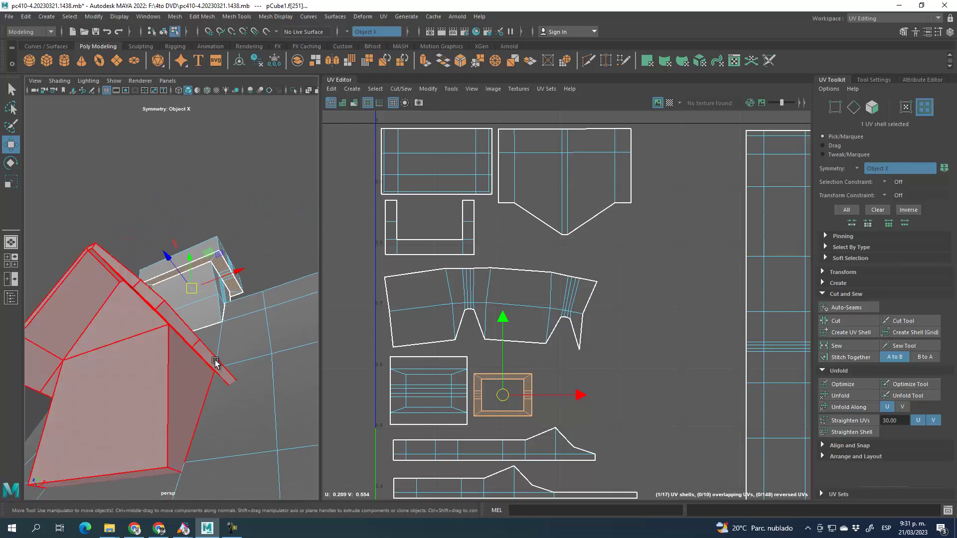
{"action": "key", "text": "F11"}
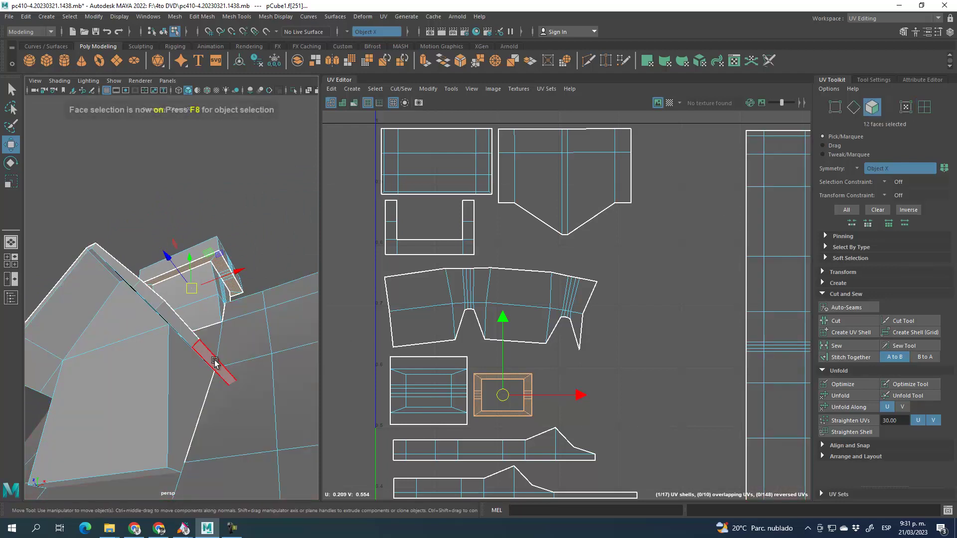
{"action": "left_click", "coordinate": [215, 361]}
{"action": "left_click", "coordinate": [175, 320], "text": "shift"}
{"action": "left_click", "coordinate": [149, 293], "text": "shift"}
{"action": "left_click", "coordinate": [96, 250], "text": "shift"}
{"action": "left_click_drag", "start_coordinate": [107, 267], "coordinate": [149, 258], "text": "alt"}
{"action": "left_click", "coordinate": [148, 257], "text": "shift"}
{"action": "left_click", "coordinate": [127, 275], "text": "shift"}
{"action": "left_click_drag", "start_coordinate": [129, 353], "coordinate": [150, 387], "text": "alt"}
{"action": "left_click", "coordinate": [134, 392], "text": "shift"}
- Add the top faces of the dormer roof's first slope to the selection
{"action": "left_click_drag", "start_coordinate": [159, 350], "coordinate": [175, 450], "text": "alt"}
{"action": "left_click", "coordinate": [174, 457], "text": "shift"}
{"action": "left_click", "coordinate": [154, 435], "text": "shift"}
{"action": "left_click", "coordinate": [164, 399], "text": "shift"}
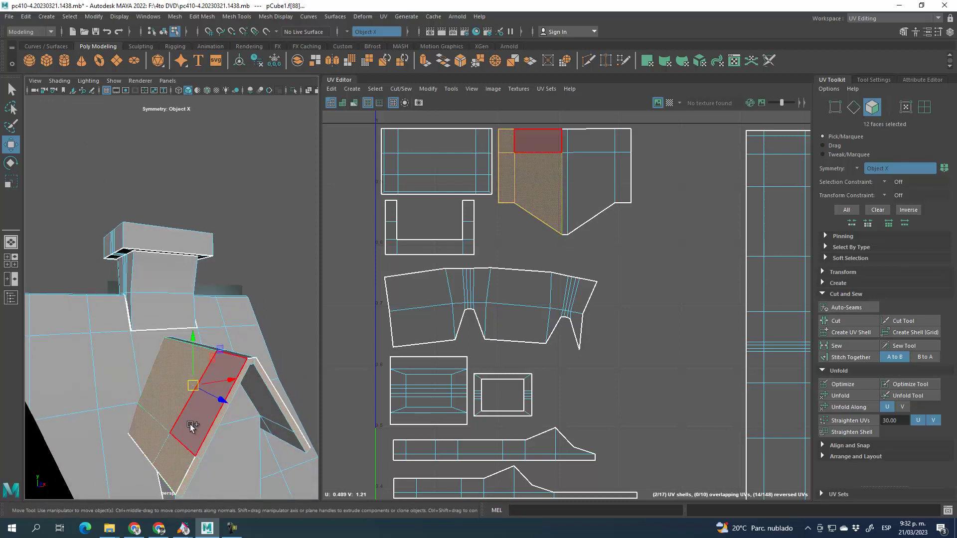
{"action": "left_click", "coordinate": [189, 425], "text": "shift"}
- Add the dormer roof's ridge strip and all top faces of its other slope to the selection
{"action": "left_click_drag", "start_coordinate": [252, 359], "coordinate": [147, 370], "text": "alt"}
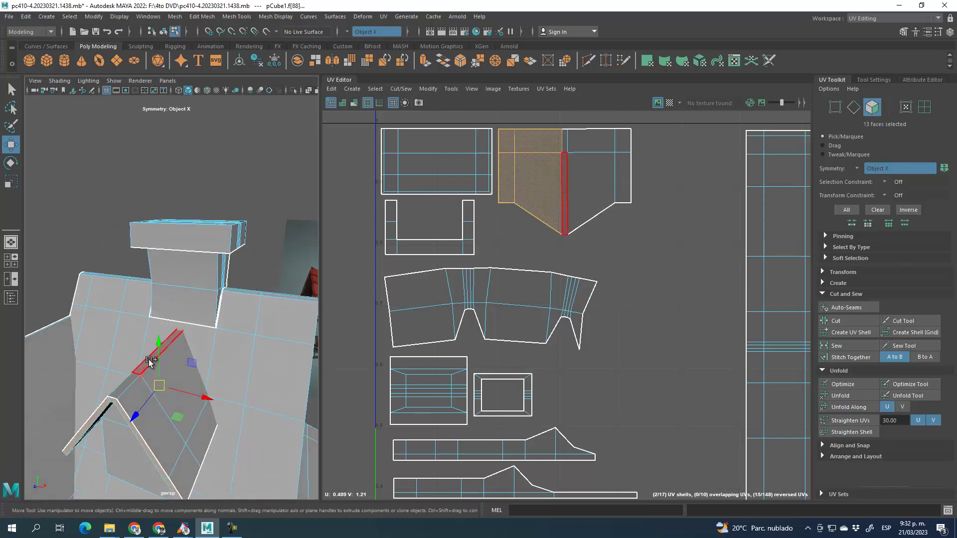
{"action": "left_click", "coordinate": [149, 363], "text": "shift"}
{"action": "left_click", "coordinate": [187, 394], "text": "shift"}
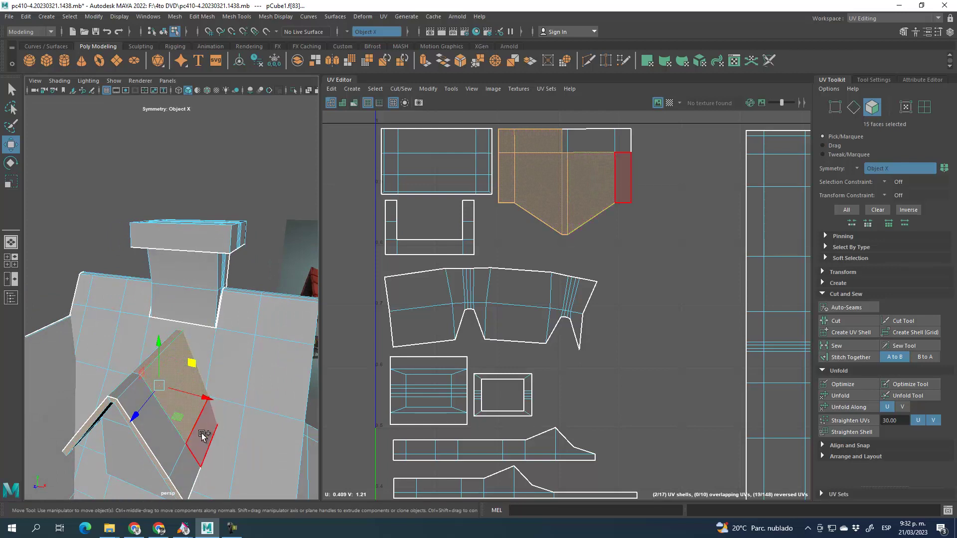
{"action": "left_click", "coordinate": [203, 435], "text": "shift"}
{"action": "left_click", "coordinate": [186, 463], "text": "shift"}
{"action": "left_click", "coordinate": [156, 427], "text": "shift"}
{"action": "left_click", "coordinate": [169, 377], "text": "shift"}
- Unfold the selected dormer roof top and edge faces
{"action": "left_click_drag", "start_coordinate": [170, 376], "coordinate": [137, 362], "text": "alt"}
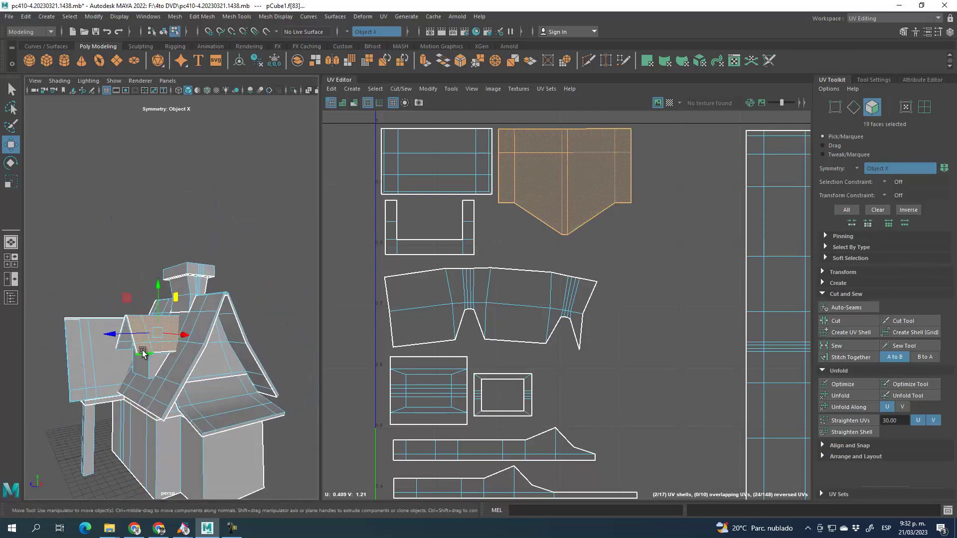
{"action": "scroll", "coordinate": [145, 352], "scroll_direction": "up", "scroll_amount": 5}
{"action": "scroll", "coordinate": [158, 382], "scroll_direction": "down", "scroll_amount": 4}
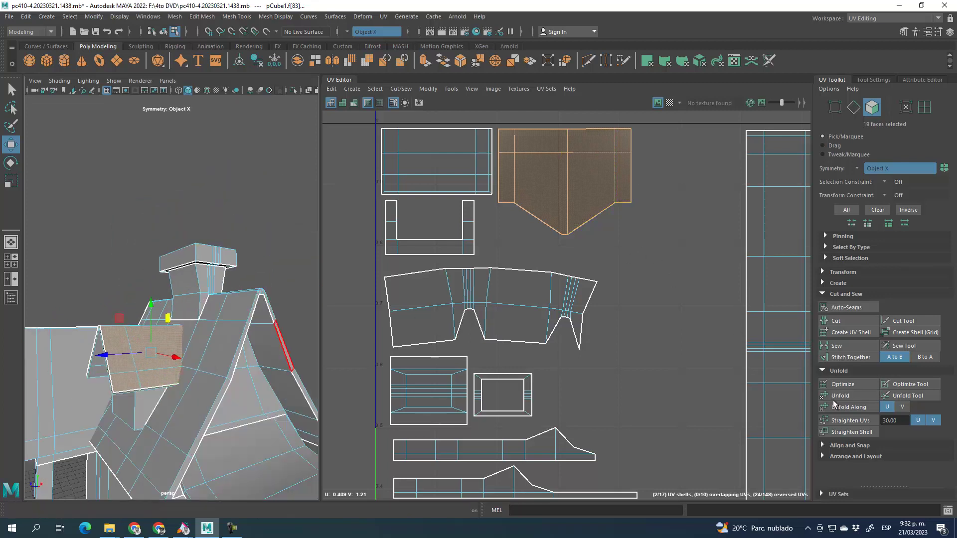
{"action": "left_click", "coordinate": [850, 396]}
{"action": "mouse_move", "coordinate": [154, 359]}
{"action": "left_mouse_down", "text": "alt"}
{"action": "mouse_move", "coordinate": [171, 348]}
{"action": "mouse_move", "coordinate": [143, 366]}
{"action": "left_mouse_up", "text": "alt"}
{"action": "scroll", "coordinate": [143, 366], "scroll_direction": "up", "scroll_amount": 3}
{"action": "scroll", "coordinate": [602, 313], "scroll_direction": "down", "scroll_amount": 7}
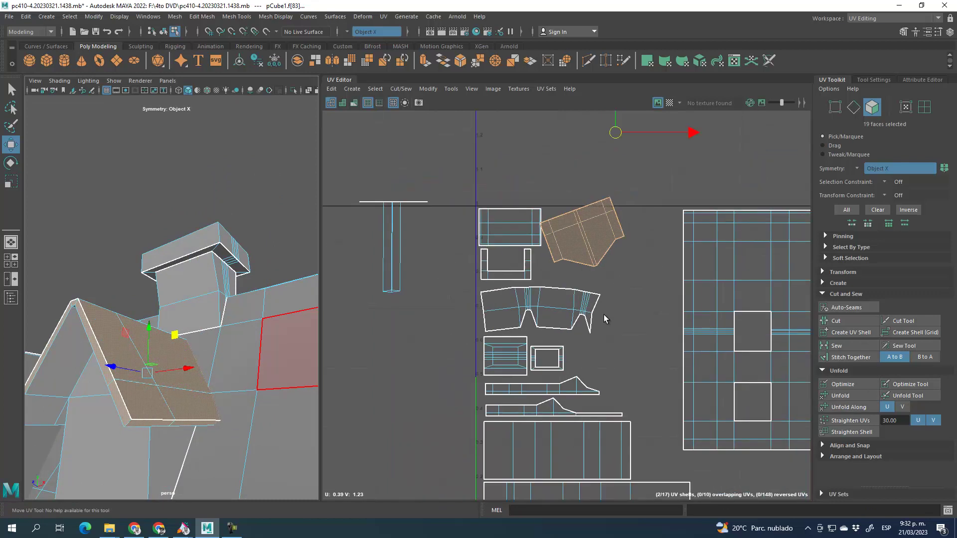
{"action": "middle_click_drag", "start_coordinate": [633, 240], "coordinate": [598, 298], "text": "alt"}
{"action": "left_click_drag", "start_coordinate": [583, 244], "coordinate": [383, 184]}
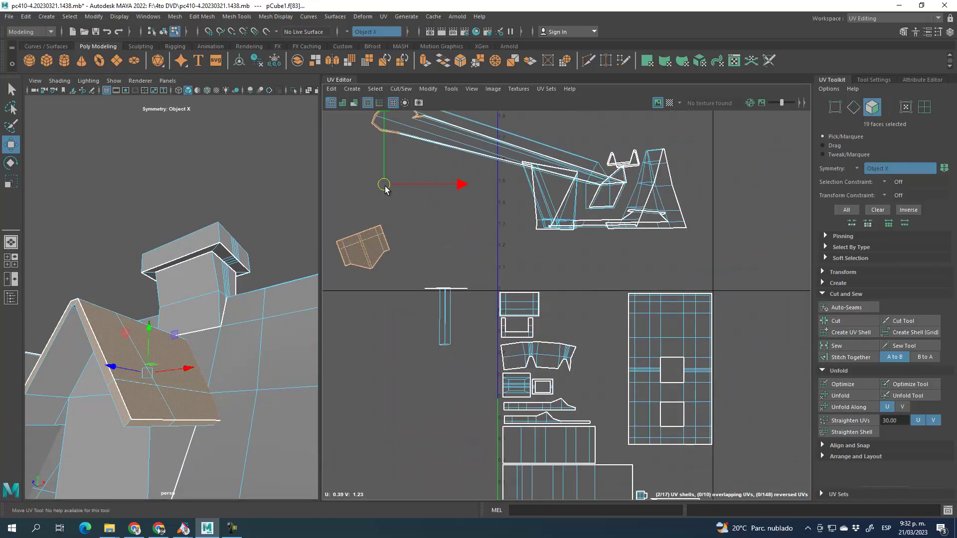
{"action": "middle_click_drag", "start_coordinate": [435, 210], "coordinate": [480, 251], "text": "alt"}
{"action": "key", "text": "ctrl+z"}
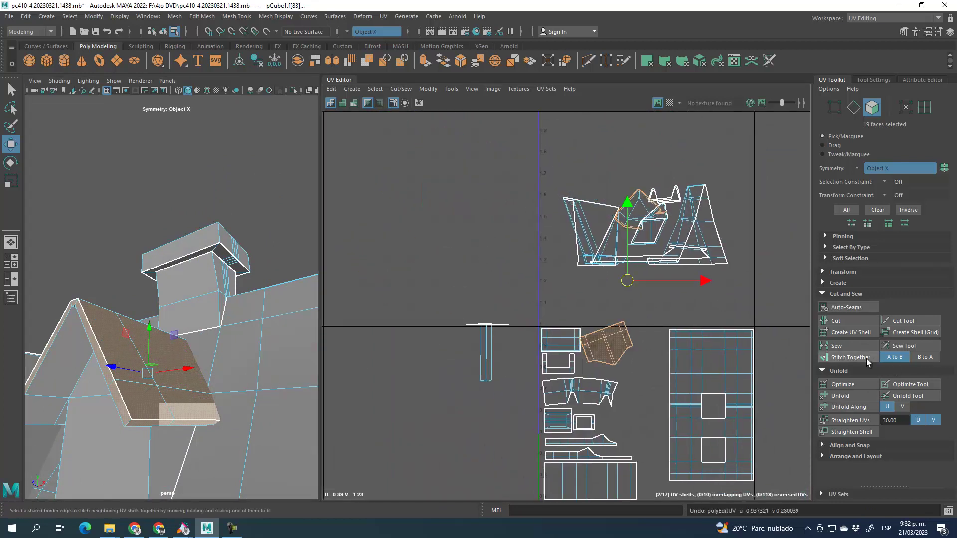
- Create UV shells from the selected dormer roof faces, move them outside the tile and unfold them
{"action": "left_click", "coordinate": [851, 333]}
{"action": "left_click_drag", "start_coordinate": [627, 280], "coordinate": [392, 240]}
{"action": "left_click", "coordinate": [847, 388]}
- Move the dormer roof's front-edge strip shell just above the dormer roof top shell, and select the top shell
{"action": "left_click", "coordinate": [426, 191]}
{"action": "left_click_drag", "start_coordinate": [368, 150], "coordinate": [511, 228]}
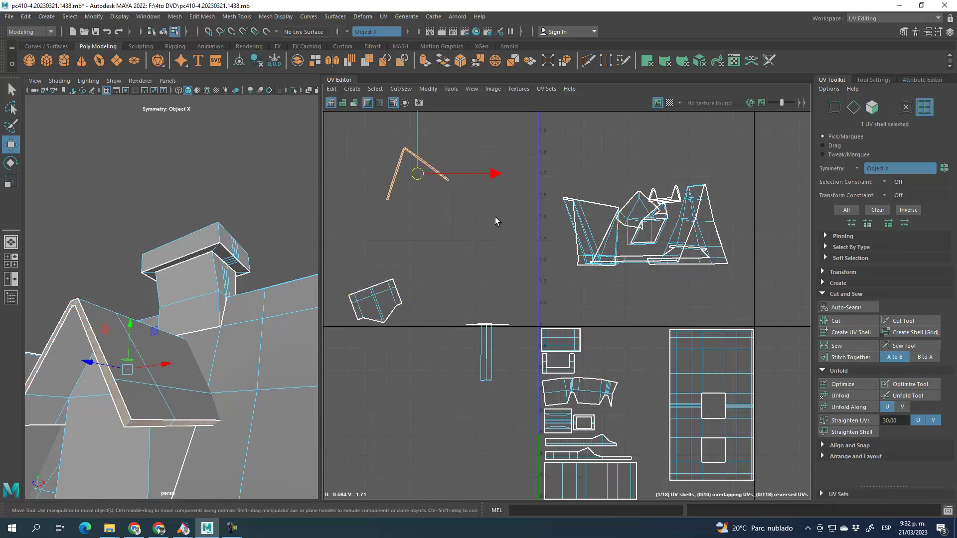
{"action": "left_click_drag", "start_coordinate": [417, 173], "coordinate": [376, 253]}
{"action": "left_click_drag", "start_coordinate": [344, 218], "coordinate": [423, 343], "text": "shift"}
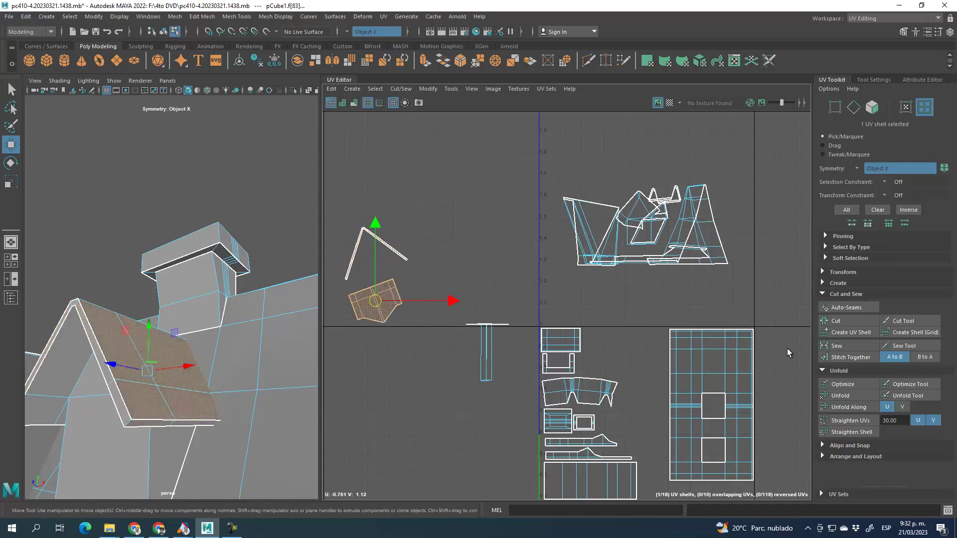
- Try a camera-based projection on the dormer roof top shell, then undo it
{"action": "left_click", "coordinate": [838, 282]}
{"action": "left_click", "coordinate": [848, 330]}
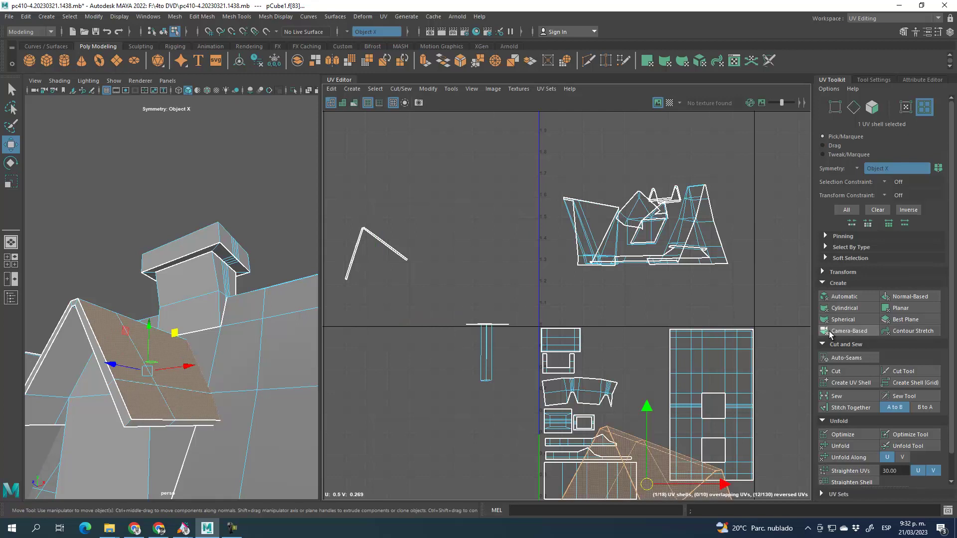
{"action": "key", "text": "ctrl+z"}
{"action": "key", "text": "ctrl+z"}
{"action": "key", "text": "ctrl+z"}
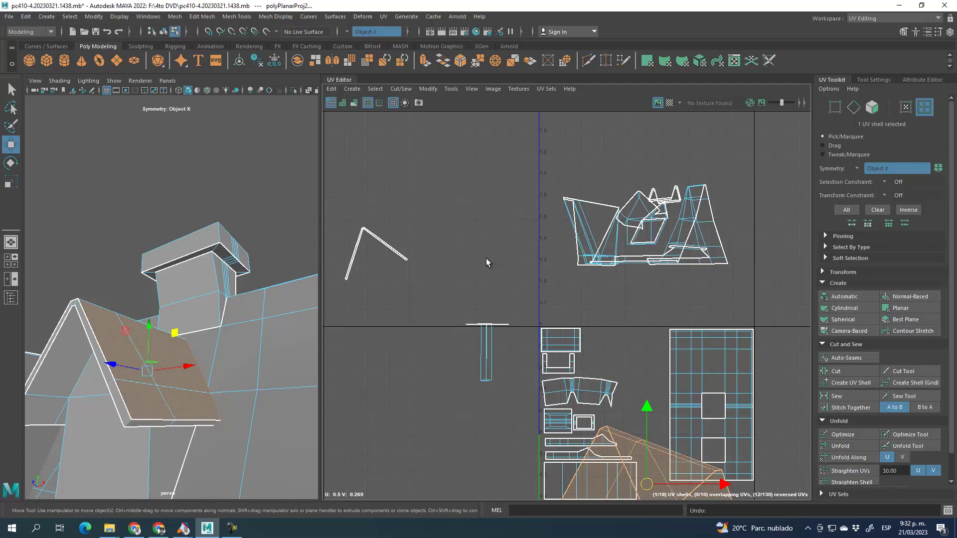
- Rotate the dormer roof top shell until its long straight edge is horizontal and its pointed end faces down
{"action": "middle_click_drag", "start_coordinate": [411, 276], "coordinate": [517, 271], "text": "alt"}
{"action": "scroll", "coordinate": [471, 255], "scroll_direction": "up", "scroll_amount": 2}
{"action": "scroll", "coordinate": [498, 270], "scroll_direction": "up", "scroll_amount": 2}
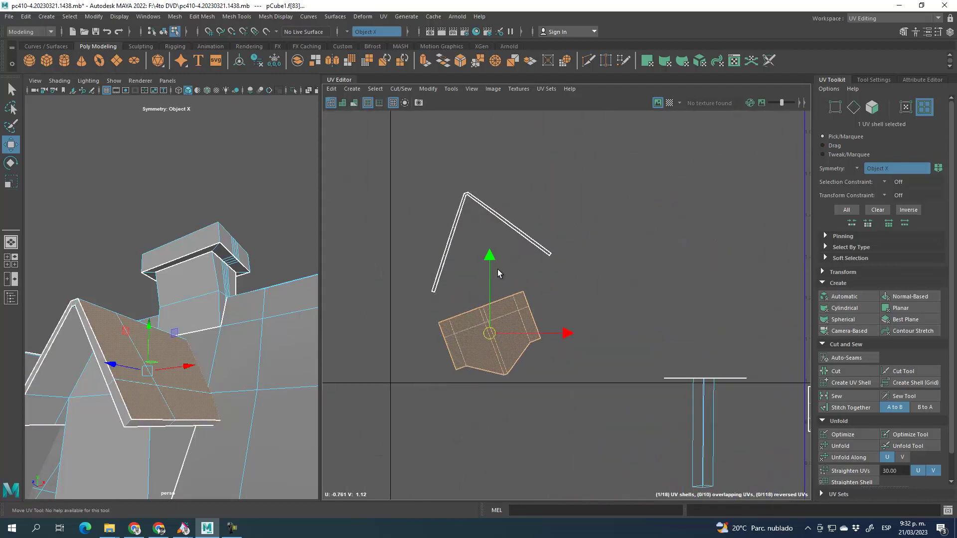
{"action": "left_click", "coordinate": [907, 107]}
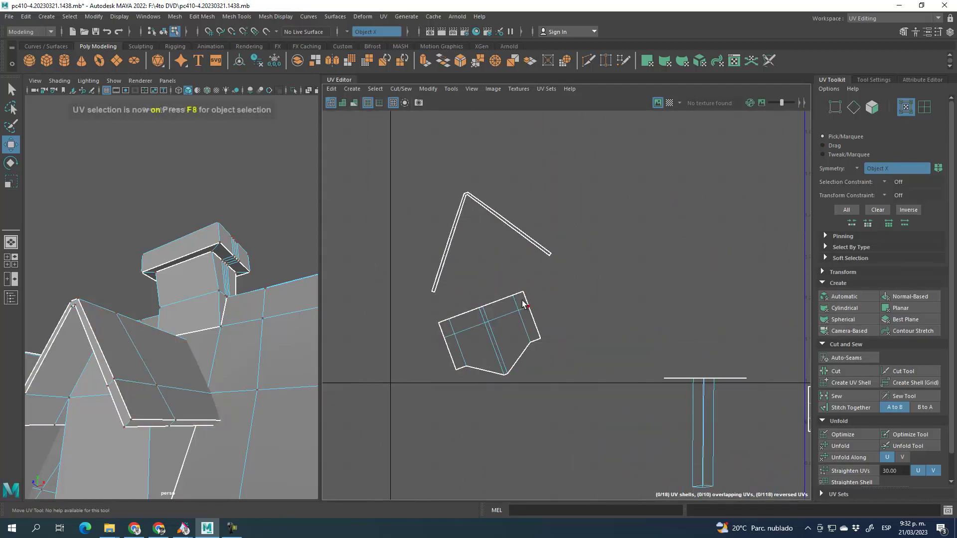
{"action": "left_click", "coordinate": [545, 340]}
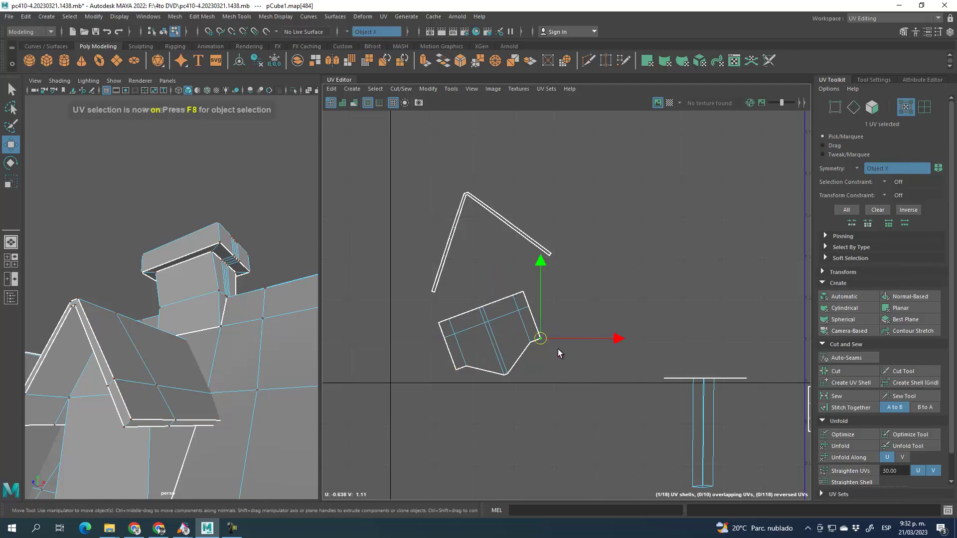
{"action": "left_click", "coordinate": [871, 107]}
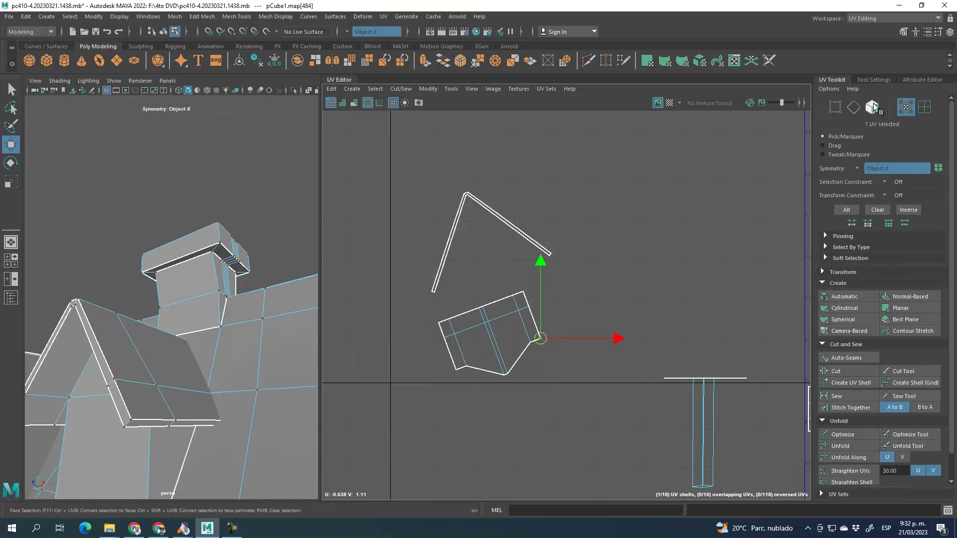
{"action": "left_click", "coordinate": [11, 166]}
{"action": "left_click_drag", "start_coordinate": [555, 302], "coordinate": [560, 329]}
{"action": "scroll", "coordinate": [563, 299], "scroll_direction": "up", "scroll_amount": 3}
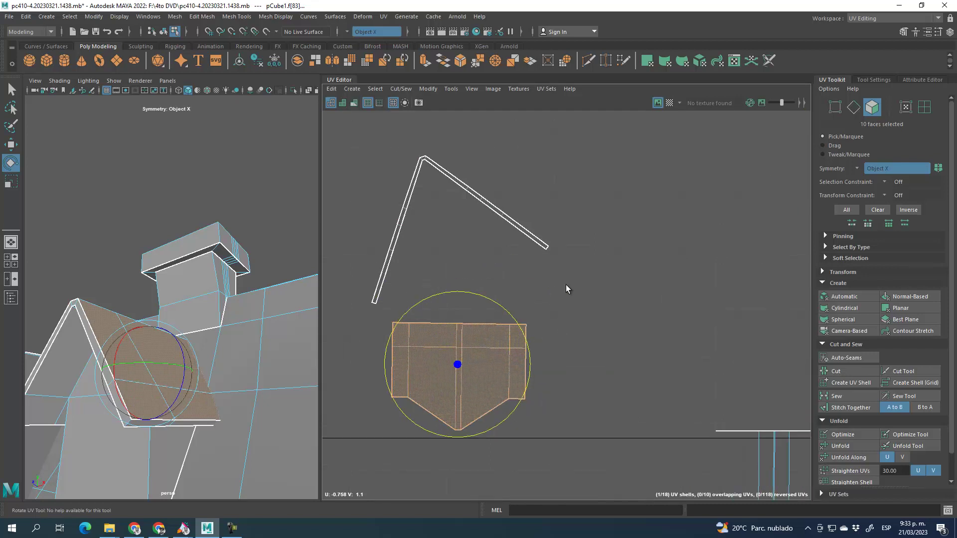
{"action": "middle_click_drag", "start_coordinate": [566, 286], "coordinate": [638, 295], "text": "alt"}
{"action": "scroll", "coordinate": [632, 282], "scroll_direction": "down", "scroll_amount": 1}
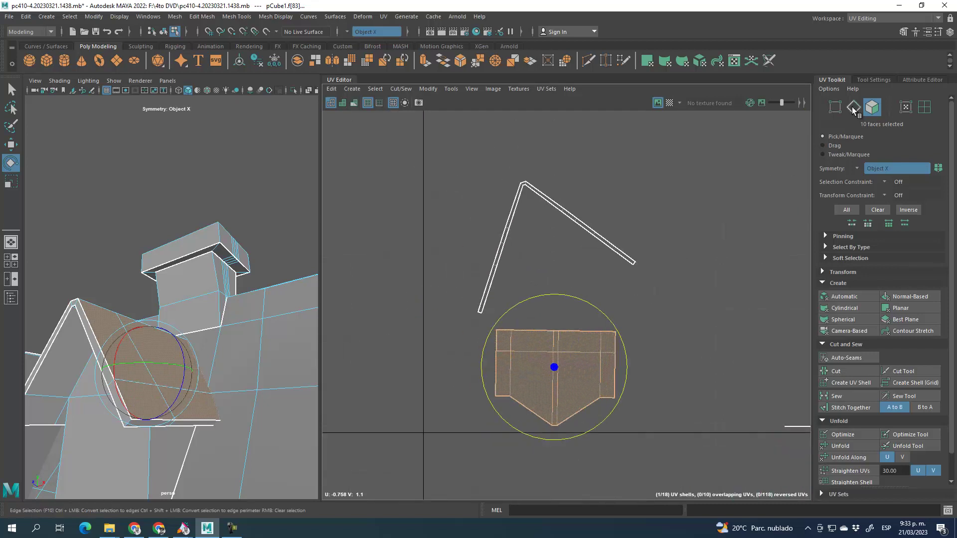
- Try to sew the dormer roof's front-edge strip to the top shell at a single UV, and undo the sew
{"action": "left_click", "coordinate": [922, 107]}
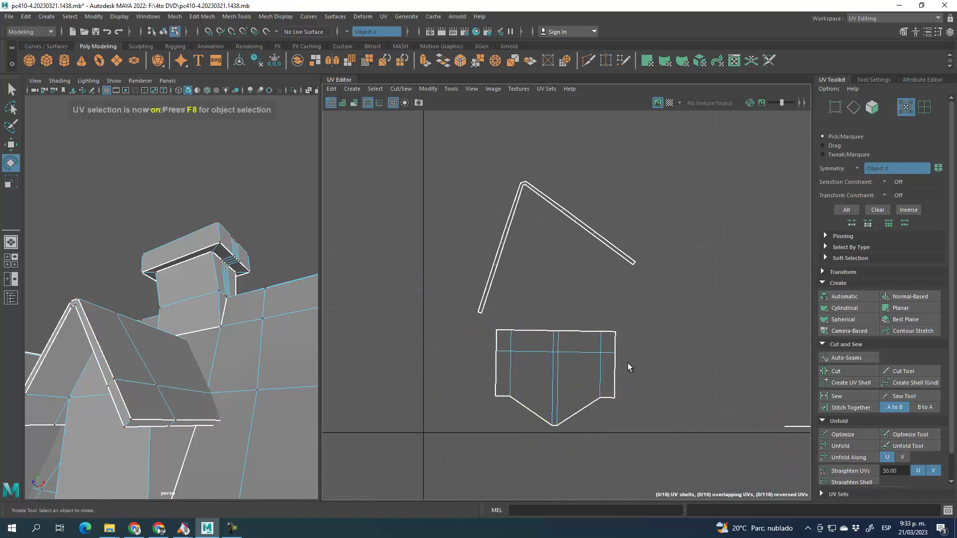
{"action": "left_click", "coordinate": [612, 350]}
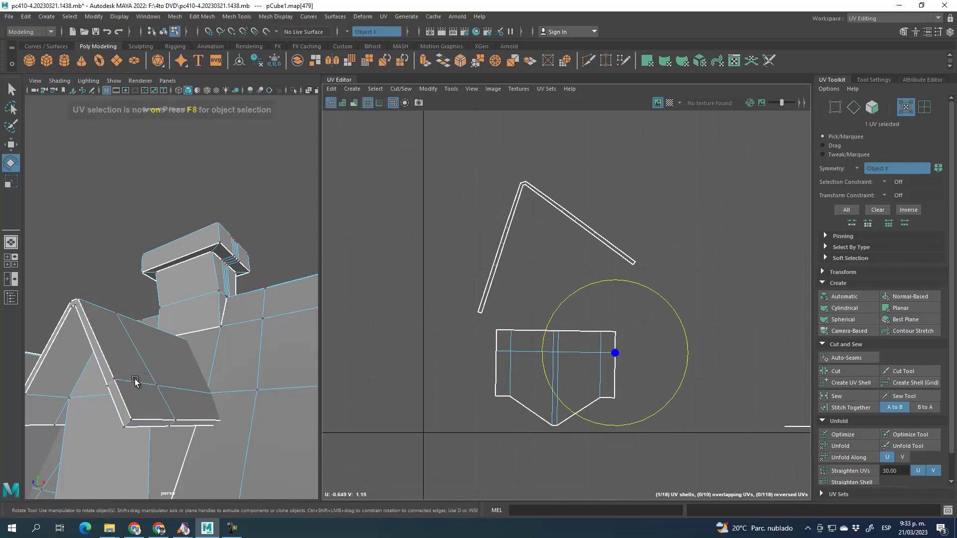
{"action": "left_click", "coordinate": [113, 379]}
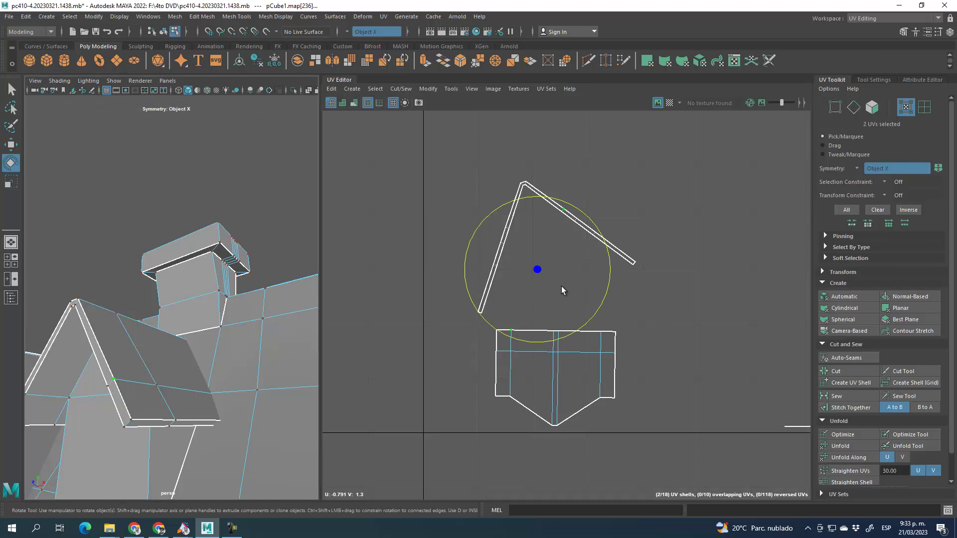
{"action": "scroll", "coordinate": [559, 215], "scroll_direction": "up", "scroll_amount": 2}
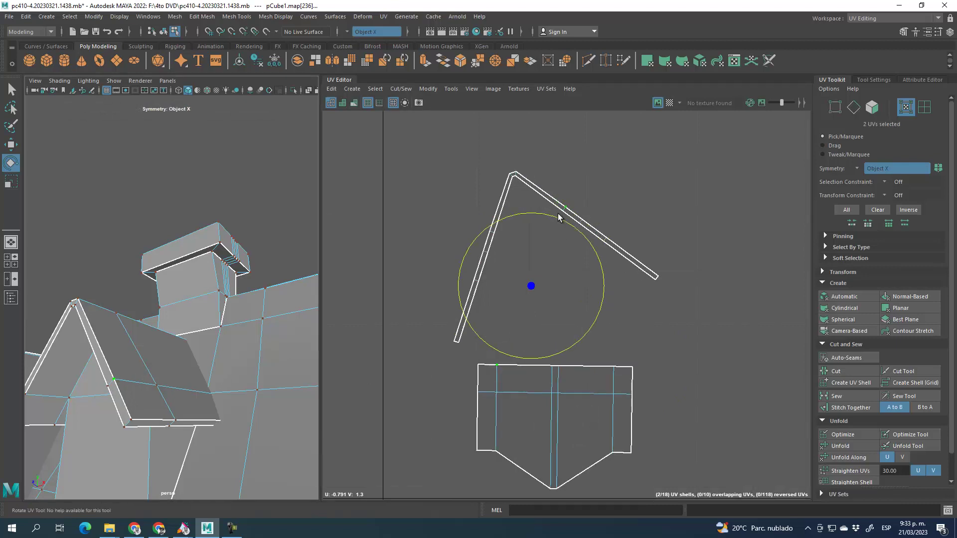
{"action": "left_click", "coordinate": [498, 369]}
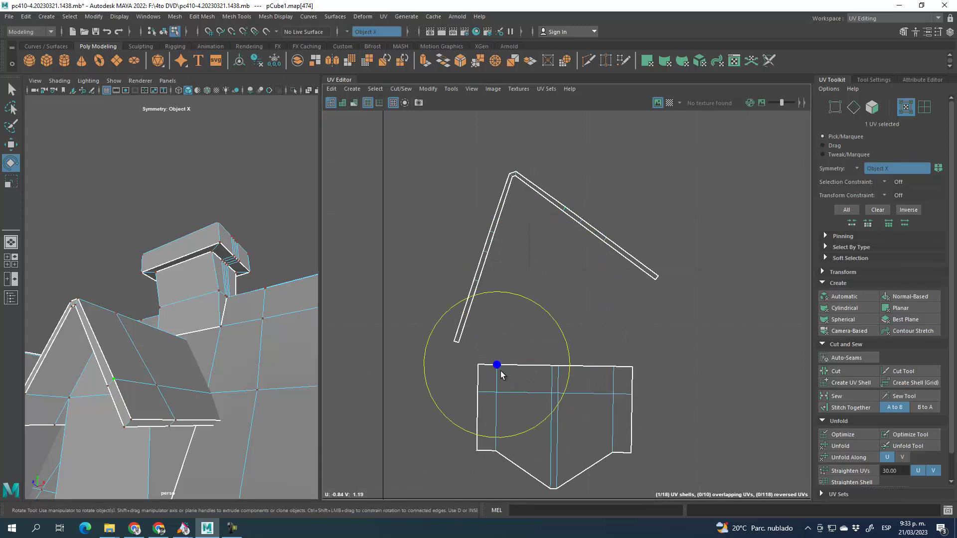
{"action": "left_click", "coordinate": [853, 399]}
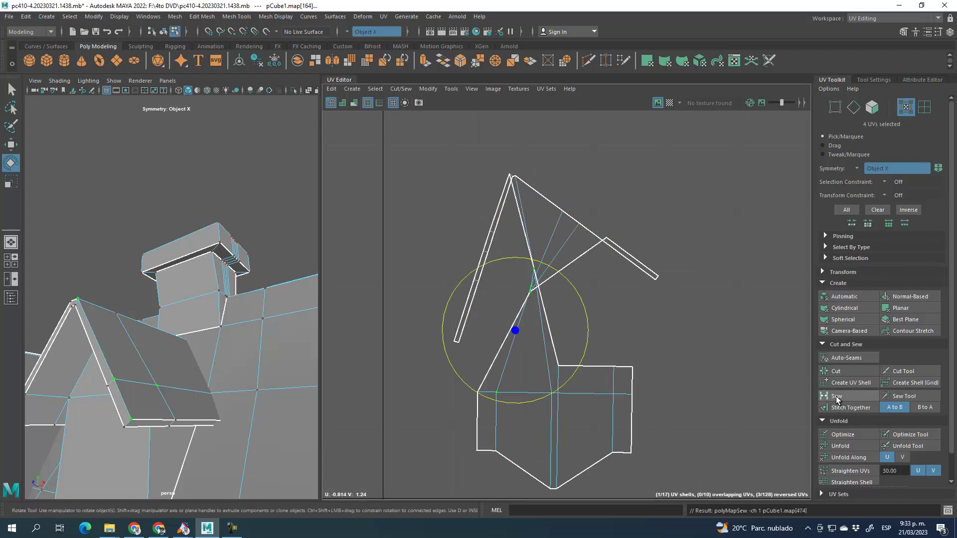
{"action": "middle_click_drag", "start_coordinate": [629, 328], "coordinate": [629, 293], "text": "alt"}
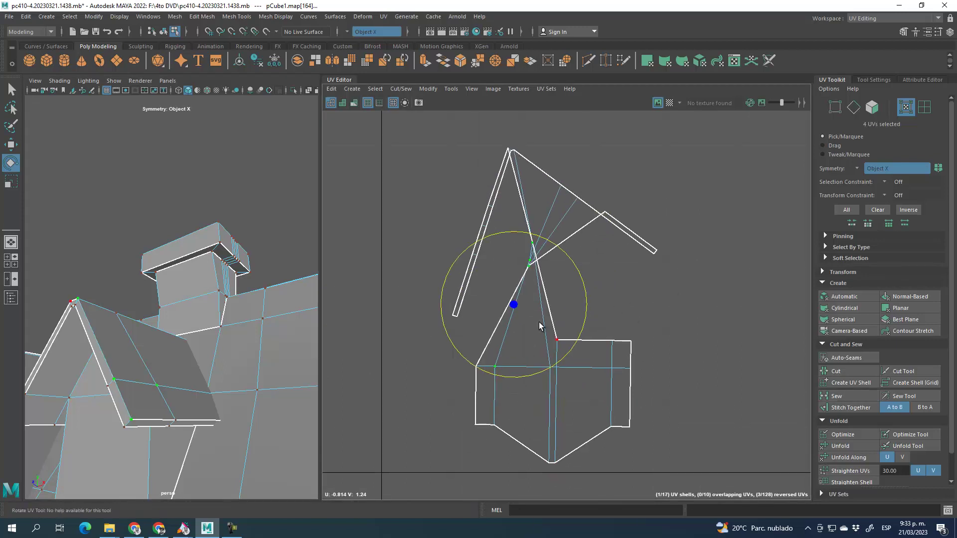
{"action": "key", "text": "ctrl+z"}
- Sew all UVs along the top shell's straight edge to the front-edge strip and unfold the merged dormer roof shell
{"action": "left_click_drag", "start_coordinate": [479, 334], "coordinate": [678, 353]}
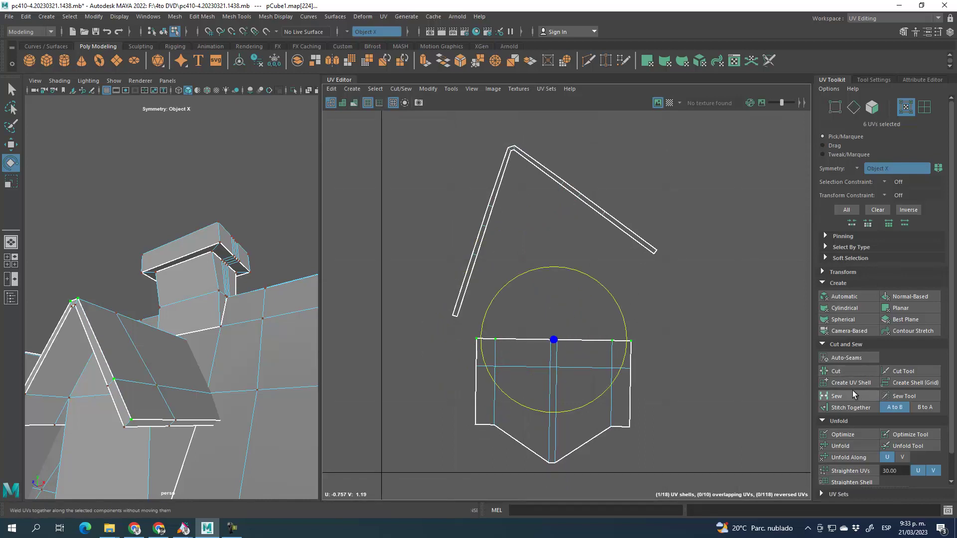
{"action": "left_click", "coordinate": [842, 396]}
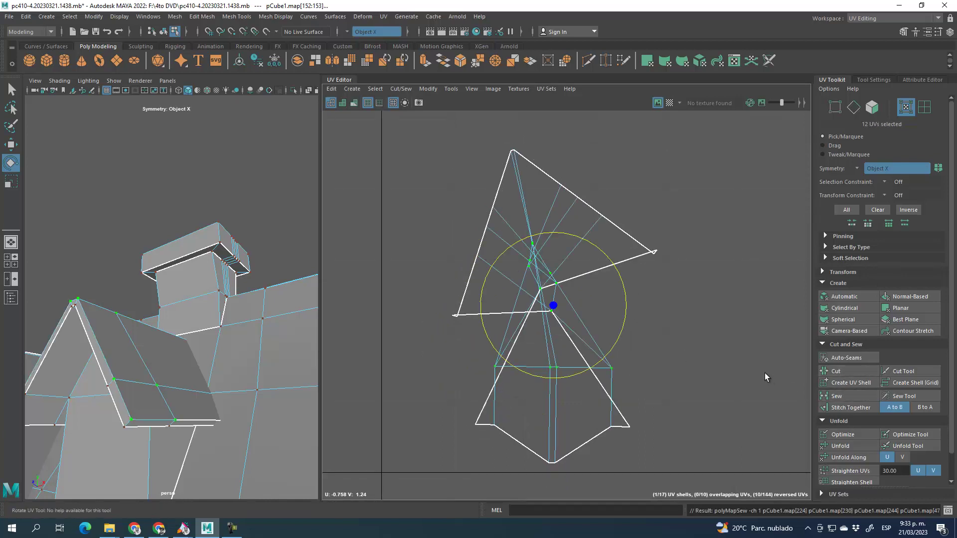
{"action": "left_click", "coordinate": [872, 106]}
{"action": "double_click", "coordinate": [518, 294]}
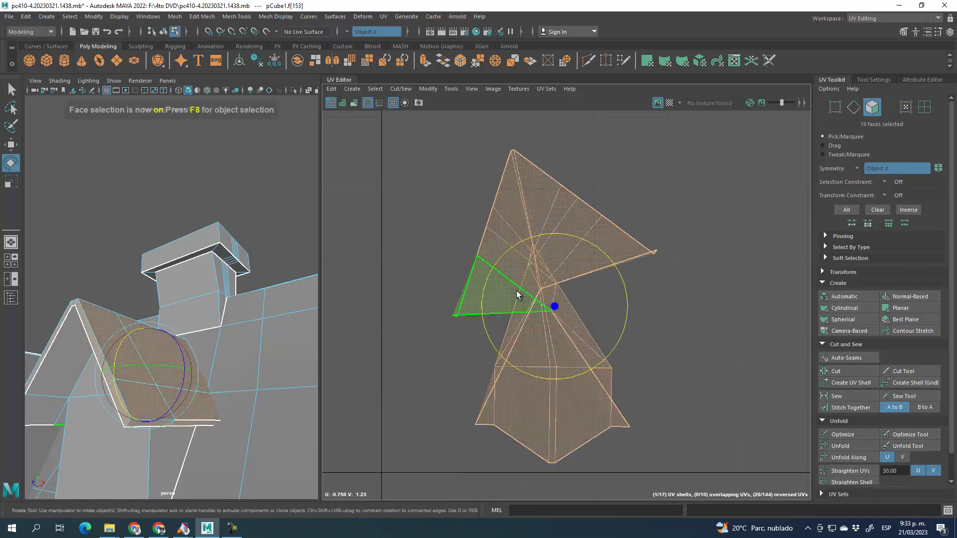
{"action": "left_click", "coordinate": [847, 444]}
{"action": "left_click", "coordinate": [654, 208]}
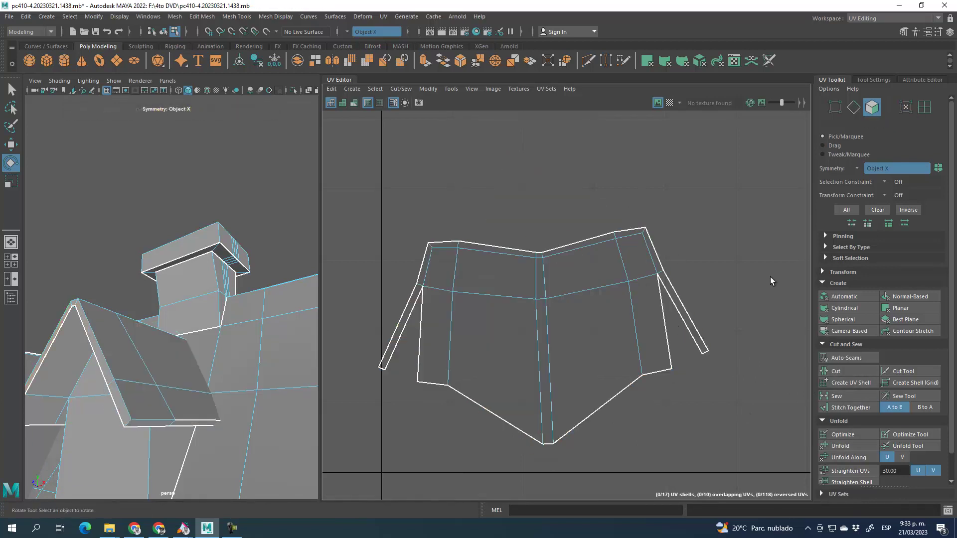
- Sew the two loose side strips to the dormer roof shell at their inner corner UVs and unfold the shell again
{"action": "left_click", "coordinate": [905, 107]}
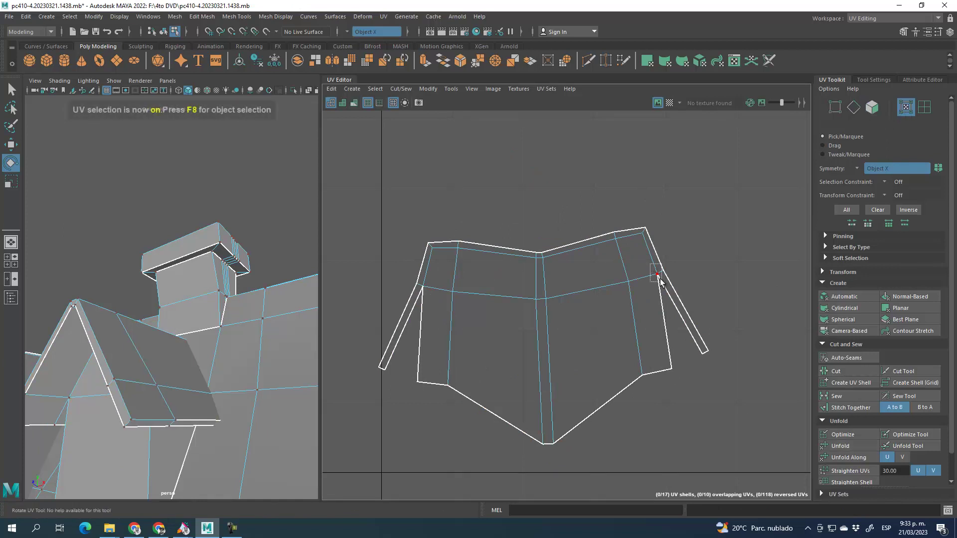
{"action": "left_click_drag", "start_coordinate": [660, 289], "coordinate": [660, 288]}
{"action": "left_click", "coordinate": [841, 397]}
{"action": "left_click", "coordinate": [419, 282]}
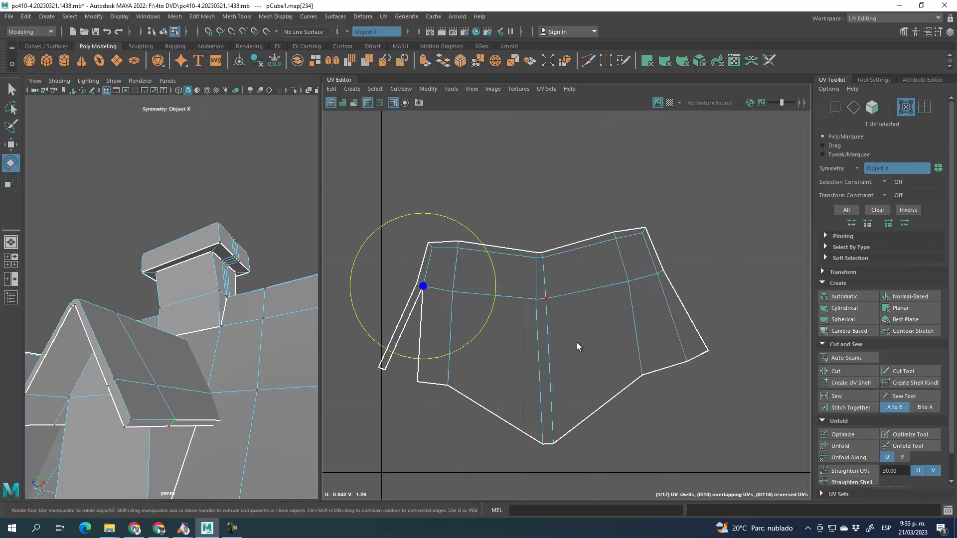
{"action": "left_click", "coordinate": [843, 397]}
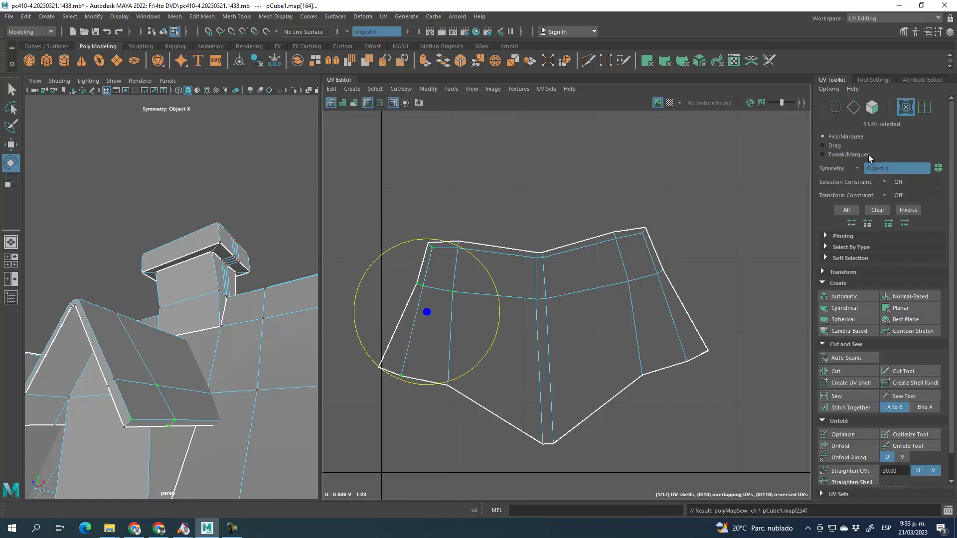
{"action": "left_click", "coordinate": [871, 107]}
{"action": "double_click", "coordinate": [563, 309]}
{"action": "left_click", "coordinate": [842, 446]}
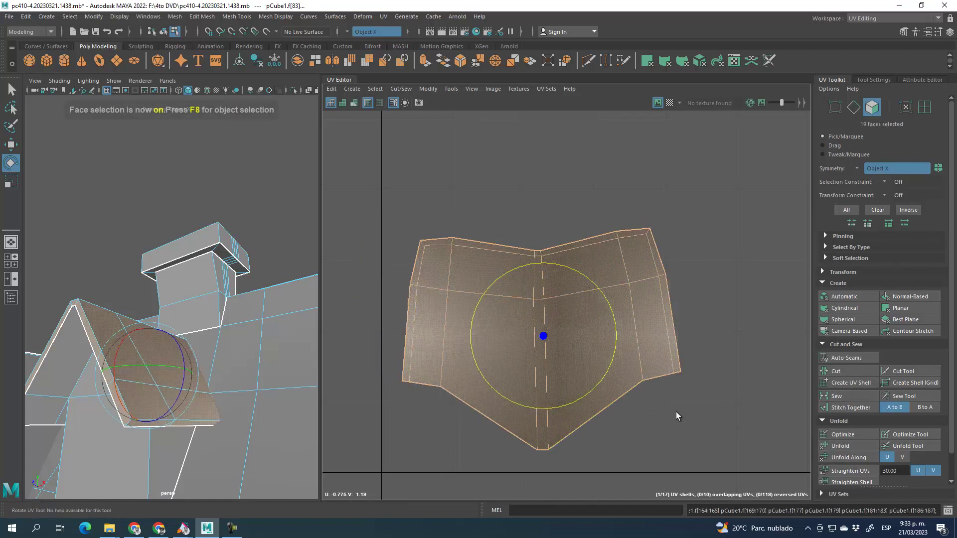
{"action": "left_click", "coordinate": [726, 423]}
- Straighten the UVs of the whole dormer roof shell in U and V with the 30-degree tolerance
{"action": "scroll", "coordinate": [485, 338], "scroll_direction": "down", "scroll_amount": 2}
{"action": "scroll", "coordinate": [486, 338], "scroll_direction": "down", "scroll_amount": 2}
{"action": "double_click", "coordinate": [494, 331]}
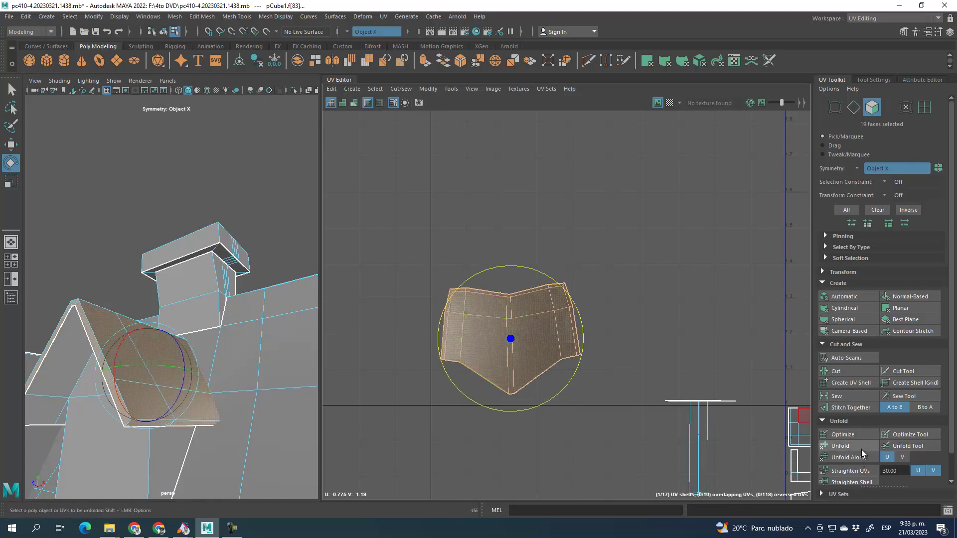
{"action": "left_click", "coordinate": [855, 471]}
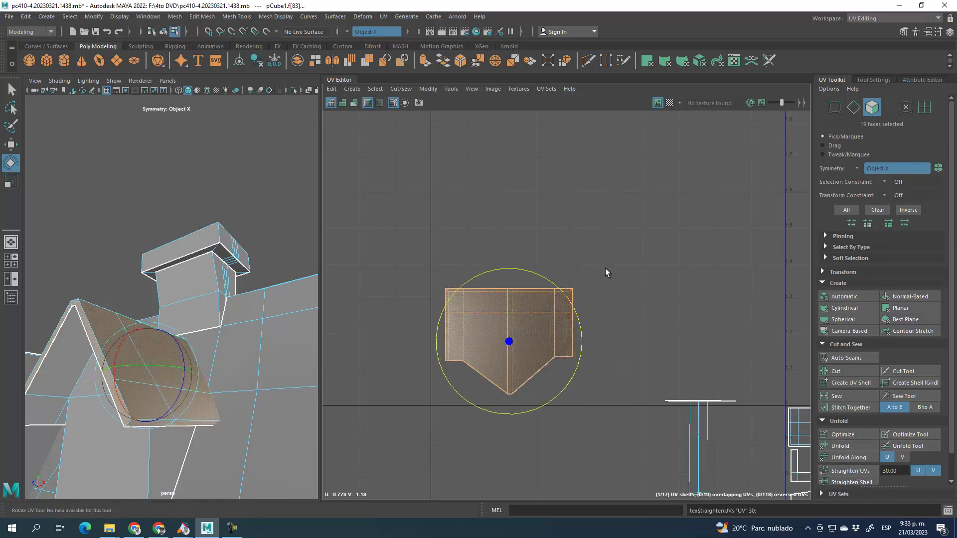
- Move the dormer roof shell into the tile beside the upper-corner rectangular shell, scaling it down to fit
{"action": "key", "text": "w"}
{"action": "middle_click_drag", "start_coordinate": [511, 293], "coordinate": [532, 205], "text": "alt"}
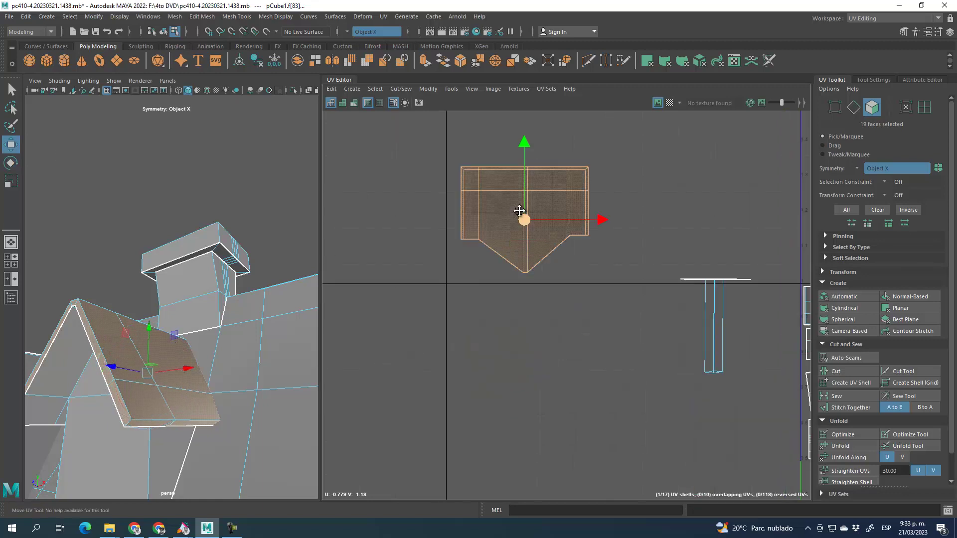
{"action": "left_click_drag", "start_coordinate": [532, 206], "coordinate": [588, 455]}
{"action": "middle_click_drag", "start_coordinate": [588, 454], "coordinate": [513, 274], "text": "alt"}
{"action": "scroll", "coordinate": [523, 323], "scroll_direction": "down", "scroll_amount": 4}
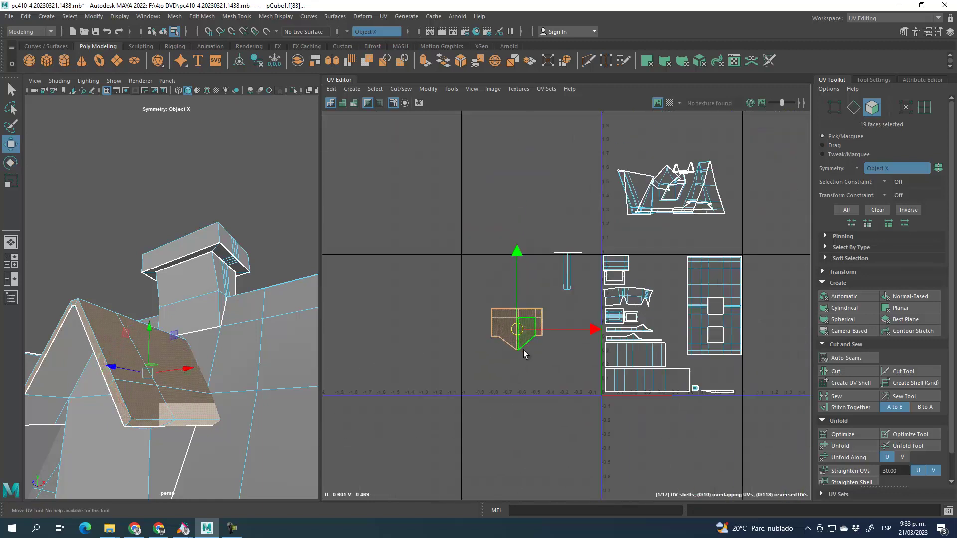
{"action": "left_click_drag", "start_coordinate": [519, 335], "coordinate": [601, 252]}
{"action": "scroll", "coordinate": [647, 290], "scroll_direction": "up", "scroll_amount": 4}
{"action": "key", "text": "r"}
{"action": "left_click", "coordinate": [11, 145]}
{"action": "left_click_drag", "start_coordinate": [596, 253], "coordinate": [598, 251]}
- Select the narrow strip shells beside the tile and examine their place on the house and the walls still not separated
{"action": "left_click_drag", "start_coordinate": [333, 192], "coordinate": [440, 337]}
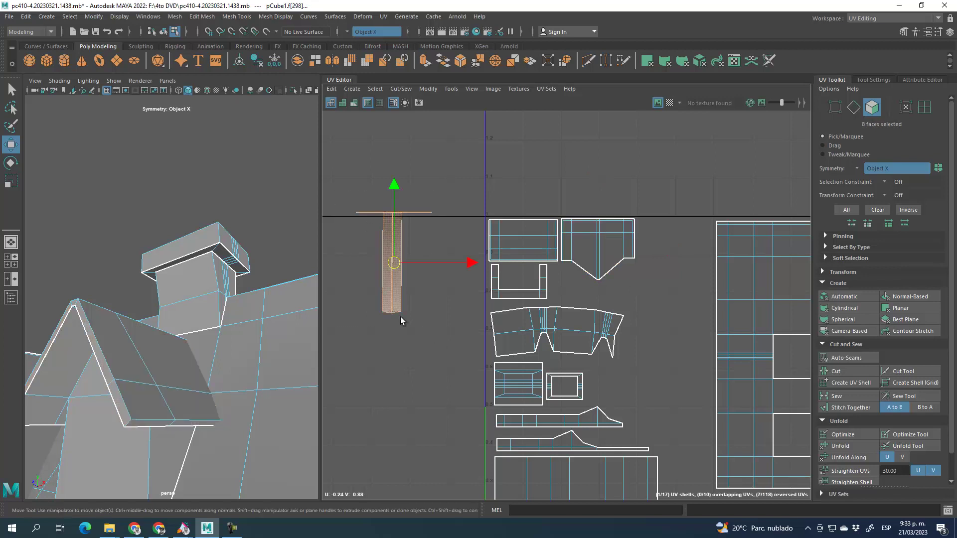
{"action": "middle_click_drag", "start_coordinate": [411, 319], "coordinate": [474, 305], "text": "alt"}
{"action": "key", "text": "a"}
{"action": "left_click_drag", "start_coordinate": [123, 397], "coordinate": [144, 394], "text": "alt"}
{"action": "middle_click_drag", "start_coordinate": [643, 150], "coordinate": [554, 344], "text": "alt"}
{"action": "middle_click_drag", "start_coordinate": [557, 287], "coordinate": [501, 321], "text": "alt"}
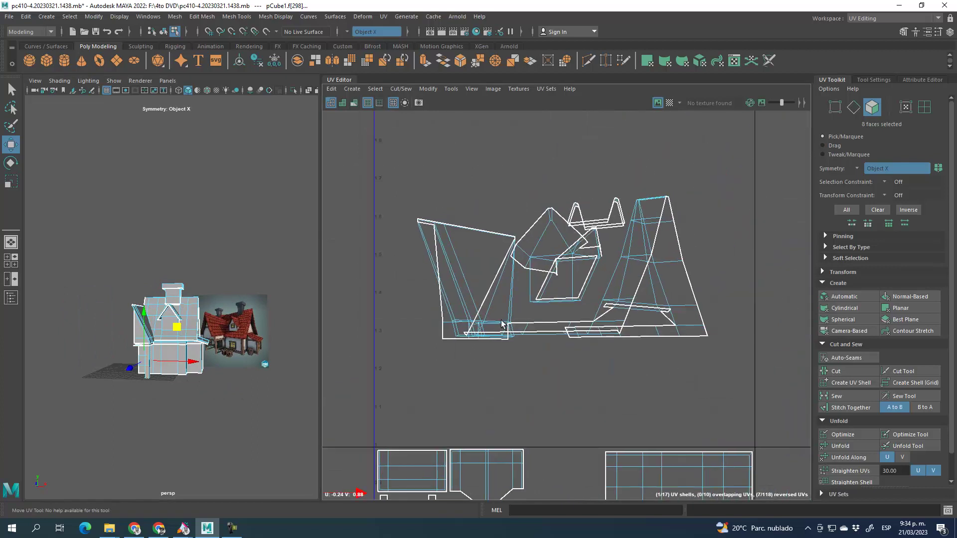
{"action": "left_click_drag", "start_coordinate": [153, 350], "coordinate": [65, 342], "text": "alt"}
{"action": "scroll", "coordinate": [194, 324], "scroll_direction": "up", "scroll_amount": 6}
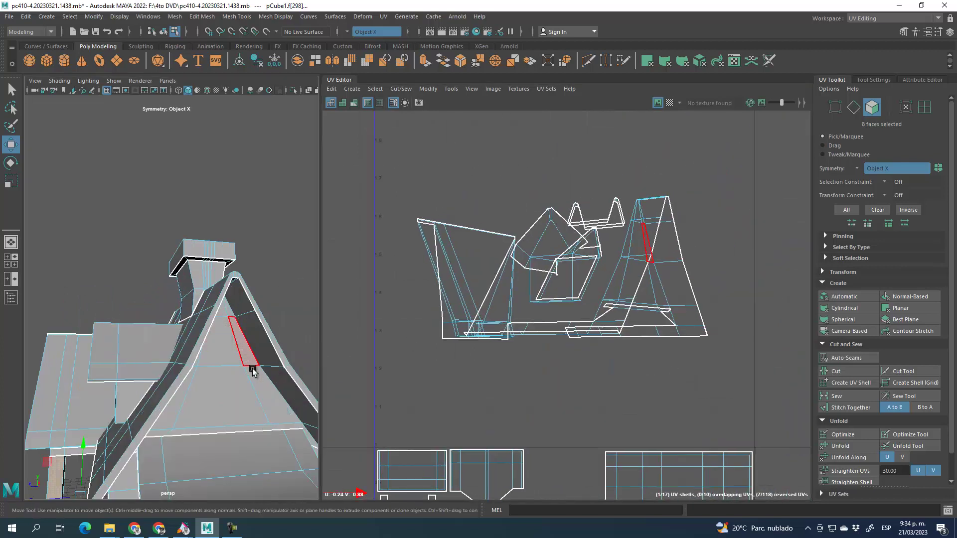
{"action": "left_click_drag", "start_coordinate": [246, 361], "coordinate": [279, 319], "text": "alt"}
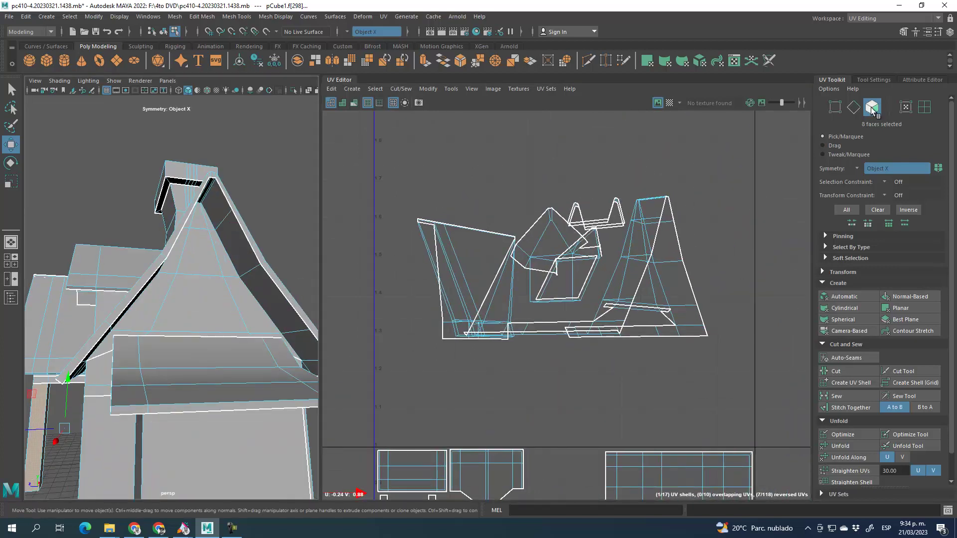
- Select all faces of the triangular gable wall between the roof overhangs and cut them out as their own UV shell
{"action": "double_click", "coordinate": [663, 250]}
{"action": "left_click_drag", "start_coordinate": [214, 331], "coordinate": [135, 338], "text": "alt"}
{"action": "left_click", "coordinate": [111, 313]}
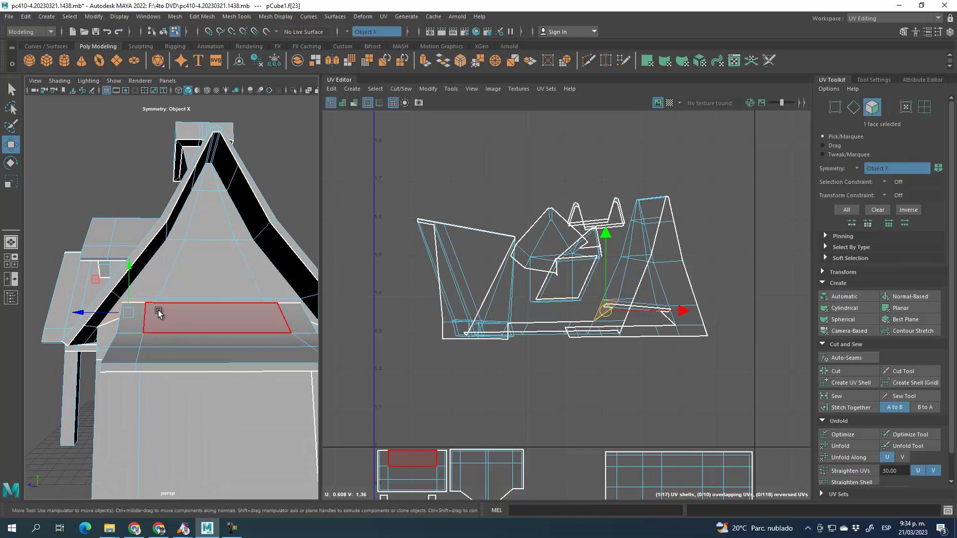
{"action": "left_click", "coordinate": [184, 301], "text": "shift"}
{"action": "left_click", "coordinate": [294, 299], "text": "shift"}
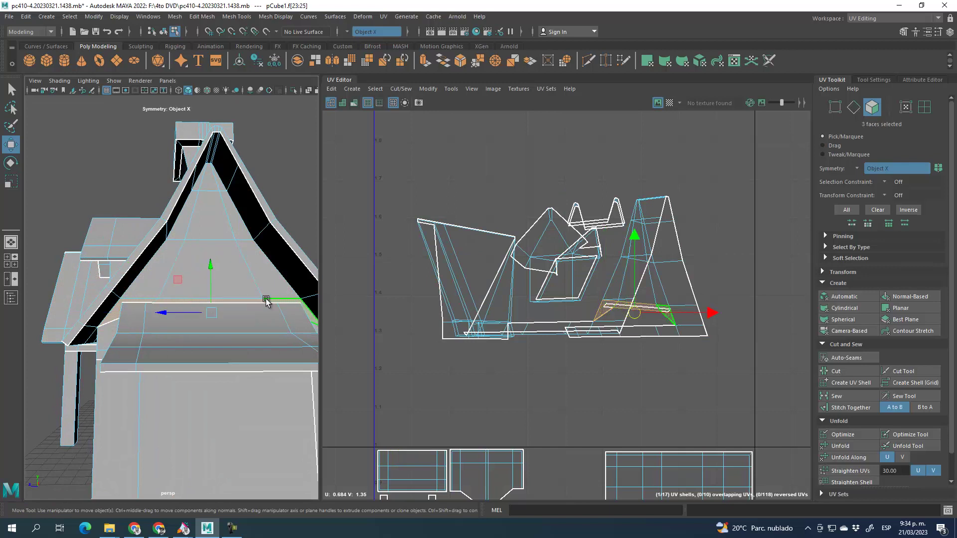
{"action": "left_click_drag", "start_coordinate": [294, 300], "coordinate": [269, 313], "text": "alt"}
{"action": "left_click", "coordinate": [295, 329], "text": "shift"}
{"action": "left_click", "coordinate": [235, 282], "text": "shift"}
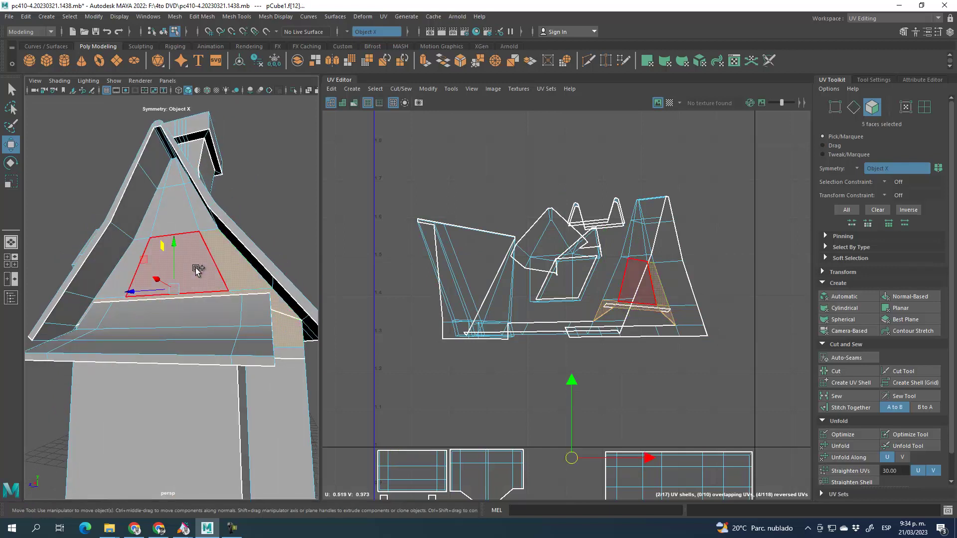
{"action": "left_click", "coordinate": [198, 270], "text": "shift"}
{"action": "left_click", "coordinate": [130, 268], "text": "shift"}
{"action": "left_click", "coordinate": [152, 212], "text": "shift"}
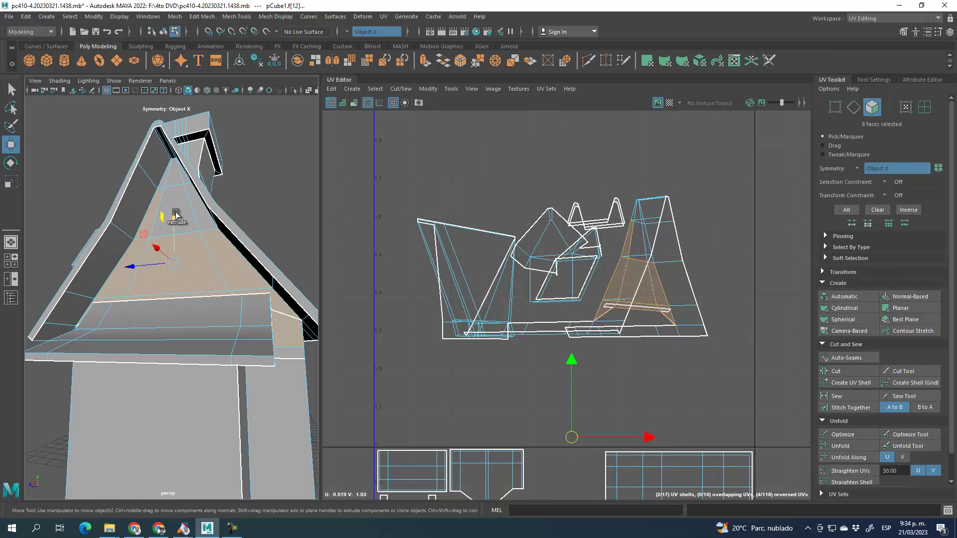
{"action": "left_click", "coordinate": [186, 203], "text": "shift"}
{"action": "left_click", "coordinate": [198, 210], "text": "shift"}
{"action": "left_click", "coordinate": [174, 178], "text": "shift"}
{"action": "left_click", "coordinate": [185, 182], "text": "shift"}
{"action": "left_click_drag", "start_coordinate": [186, 182], "coordinate": [204, 321], "text": "alt"}
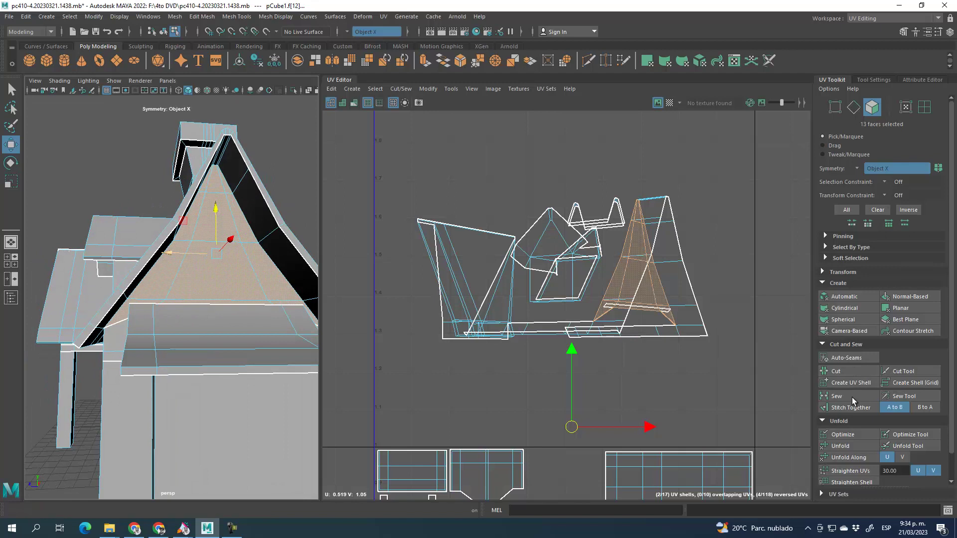
{"action": "left_click", "coordinate": [852, 382]}
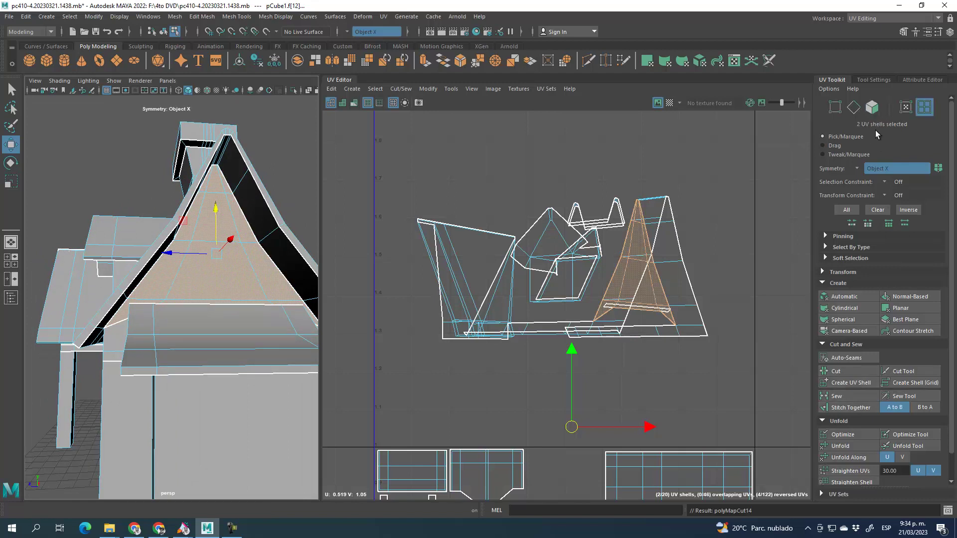
- Move the new gable shell clear of the overlapping wall UVs and unfold it
{"action": "left_click_drag", "start_coordinate": [571, 428], "coordinate": [387, 289]}
{"action": "left_click", "coordinate": [843, 449]}
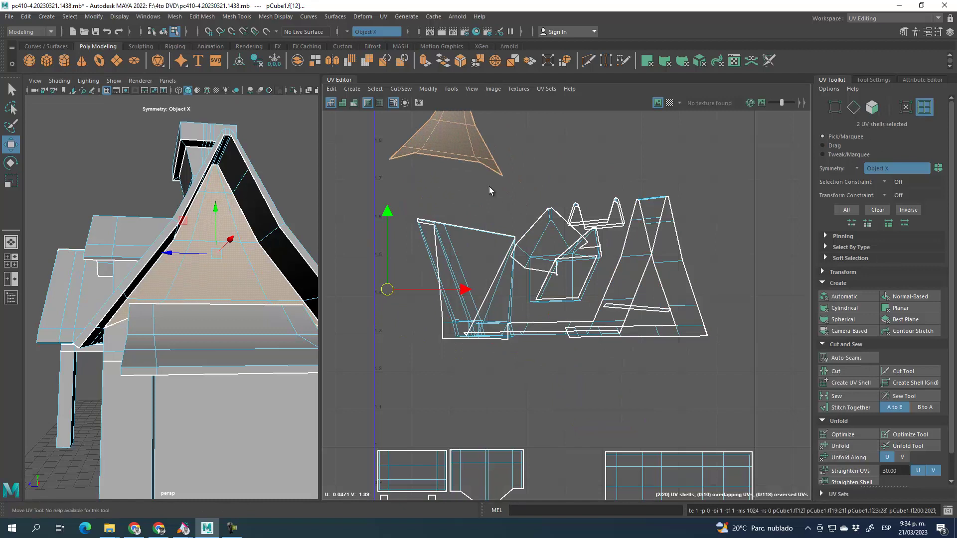
{"action": "middle_click_drag", "start_coordinate": [487, 173], "coordinate": [522, 263], "text": "alt"}
{"action": "scroll", "coordinate": [521, 264], "scroll_direction": "down", "scroll_amount": 1}
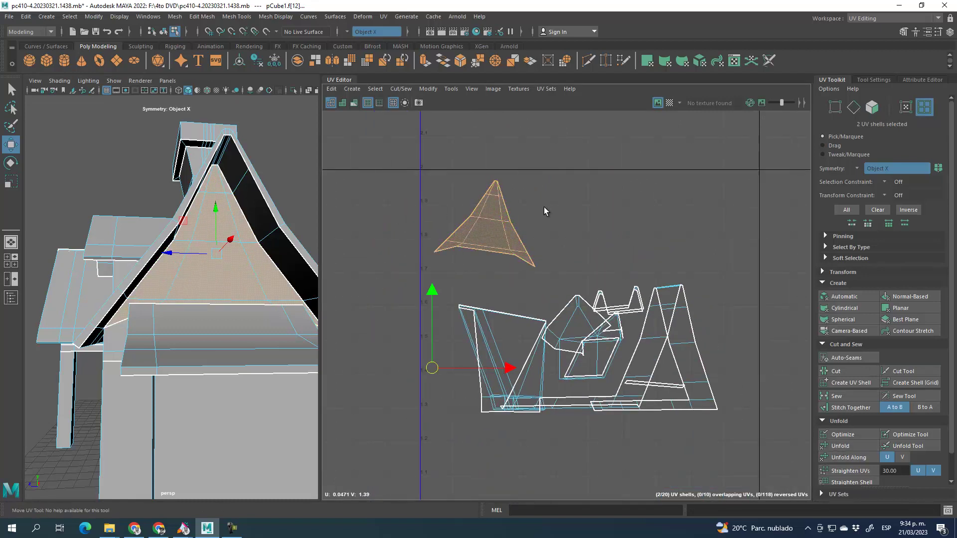
- Select the unfolded gable shell's faces and move them into the tile beside the large rectangular shell
{"action": "left_click", "coordinate": [873, 107]}
{"action": "left_click", "coordinate": [488, 231]}
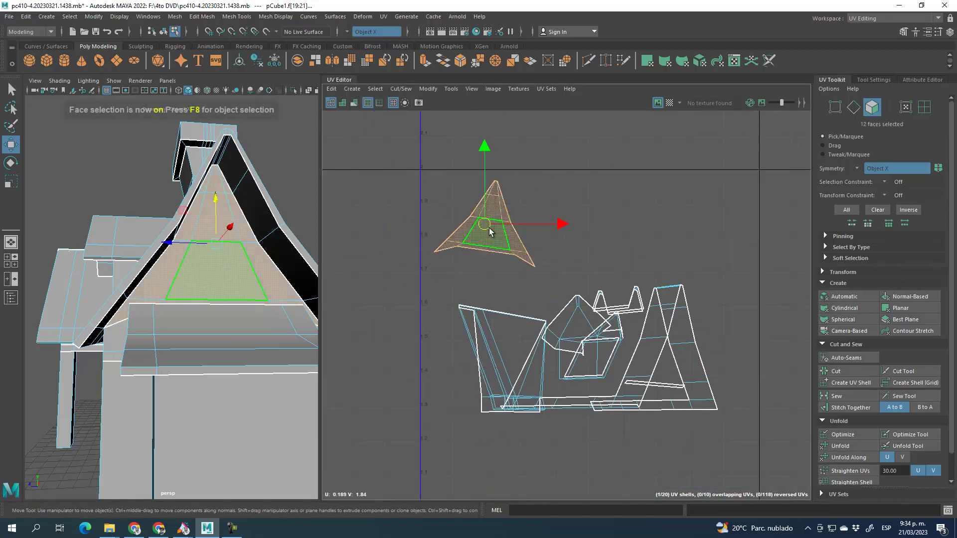
{"action": "left_click_drag", "start_coordinate": [486, 227], "coordinate": [444, 451]}
{"action": "middle_click_drag", "start_coordinate": [501, 439], "coordinate": [514, 189], "text": "alt"}
{"action": "left_click_drag", "start_coordinate": [461, 196], "coordinate": [583, 369]}
{"action": "middle_click_drag", "start_coordinate": [583, 370], "coordinate": [552, 301], "text": "alt"}
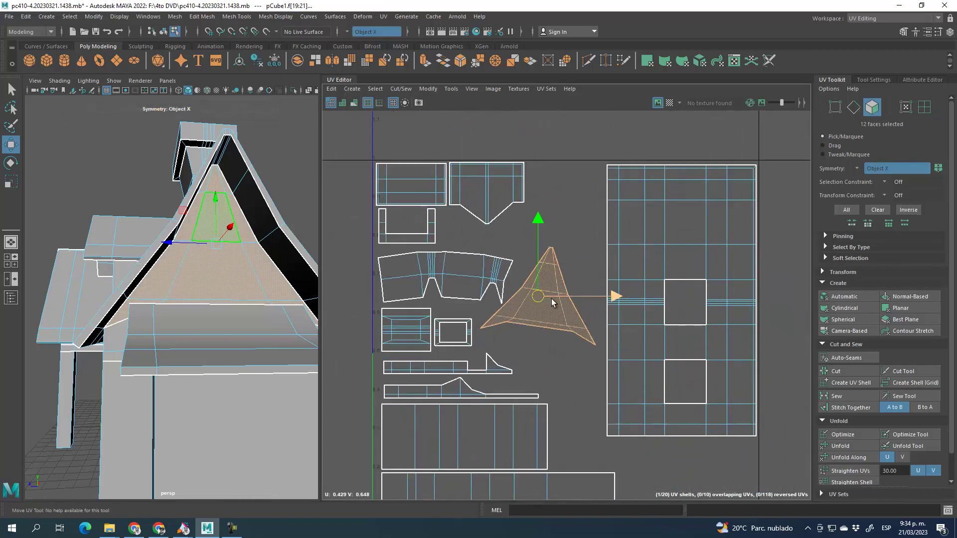
- Rotate the gable shell upright, scale it down and place it in the free space below the large rectangular shell
{"action": "left_click", "coordinate": [12, 163]}
{"action": "mouse_move", "coordinate": [554, 238]}
{"action": "left_mouse_down"}
{"action": "mouse_move", "coordinate": [552, 225]}
{"action": "mouse_move", "coordinate": [539, 229]}
{"action": "left_mouse_up"}
{"action": "left_click", "coordinate": [9, 181]}
{"action": "middle_click_drag", "start_coordinate": [560, 312], "coordinate": [424, 283]}
{"action": "left_click", "coordinate": [11, 145]}
{"action": "middle_click_drag", "start_coordinate": [520, 374], "coordinate": [536, 258], "text": "alt"}
{"action": "left_click_drag", "start_coordinate": [555, 180], "coordinate": [708, 382]}
- Select the large connected shell still overlapping above the tile and examine which parts of the house it covers
{"action": "middle_click_drag", "start_coordinate": [757, 170], "coordinate": [674, 303], "text": "alt"}
{"action": "scroll", "coordinate": [575, 244], "scroll_direction": "down", "scroll_amount": 5}
{"action": "middle_click_drag", "start_coordinate": [578, 129], "coordinate": [618, 237], "text": "alt"}
{"action": "scroll", "coordinate": [618, 235], "scroll_direction": "up", "scroll_amount": 2}
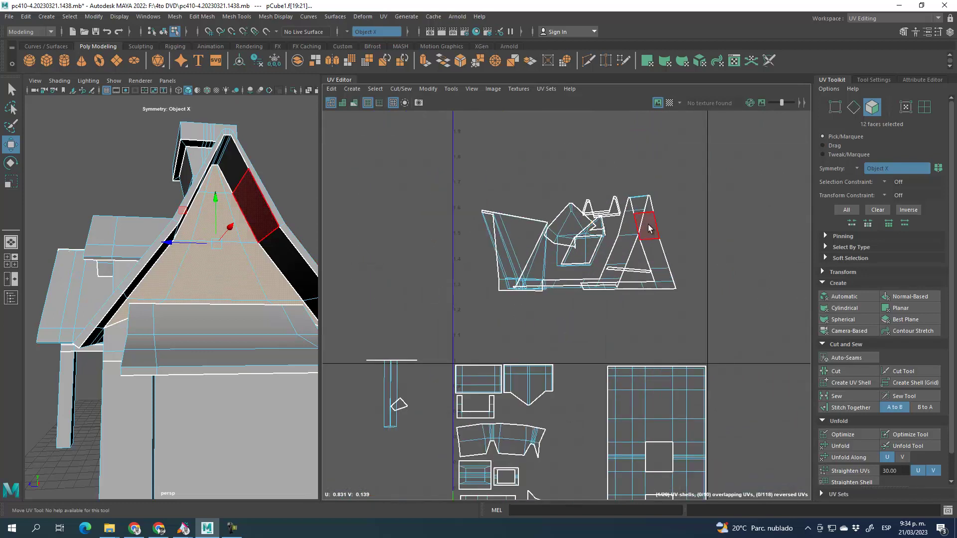
{"action": "double_click", "coordinate": [644, 209]}
{"action": "left_click_drag", "start_coordinate": [223, 236], "coordinate": [320, 259], "text": "alt"}
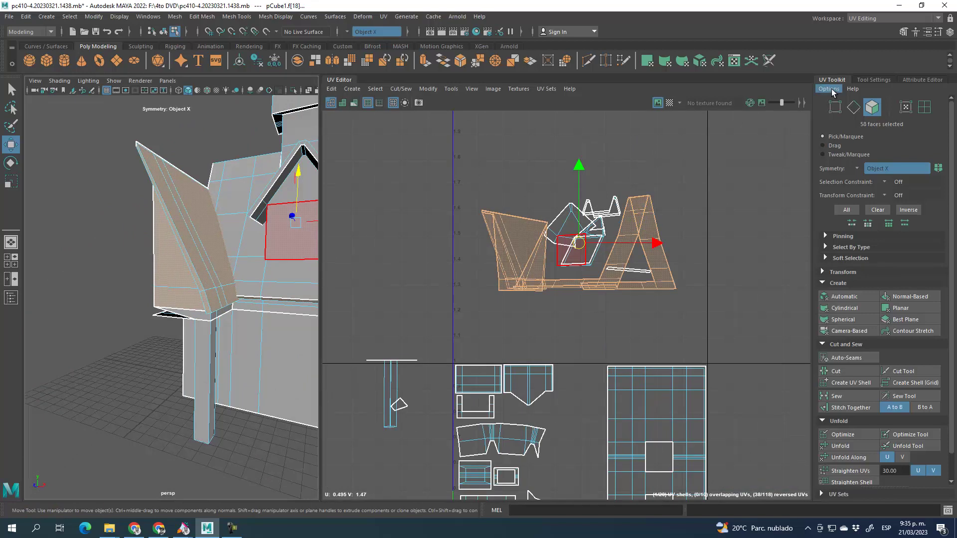
{"action": "left_click_drag", "start_coordinate": [246, 207], "coordinate": [168, 235], "text": "alt"}
- Select the faces of the slanted overhang panel above the corner post and cut them out as their own UV shell
{"action": "left_click", "coordinate": [206, 269]}
{"action": "left_click", "coordinate": [196, 293], "text": "shift"}
{"action": "left_click", "coordinate": [165, 289], "text": "shift"}
{"action": "left_click", "coordinate": [156, 268], "text": "shift"}
{"action": "left_click", "coordinate": [141, 265], "text": "shift"}
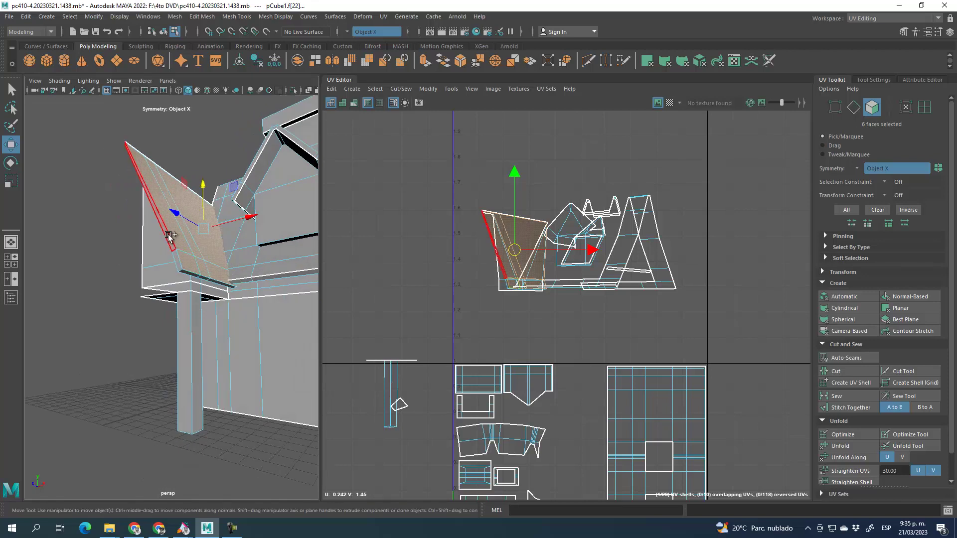
{"action": "left_click_drag", "start_coordinate": [205, 275], "coordinate": [183, 251], "text": "alt"}
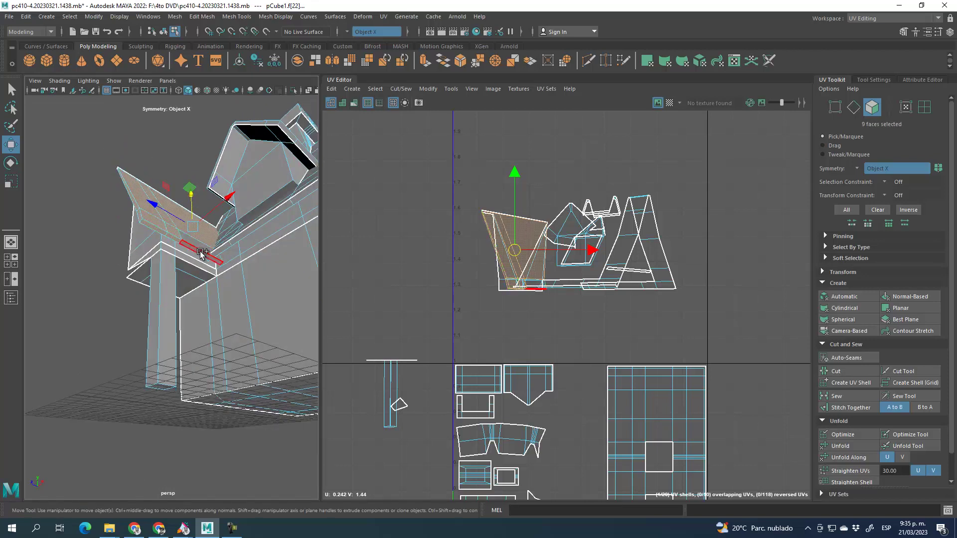
{"action": "left_click_drag", "start_coordinate": [179, 235], "coordinate": [165, 277], "text": "alt"}
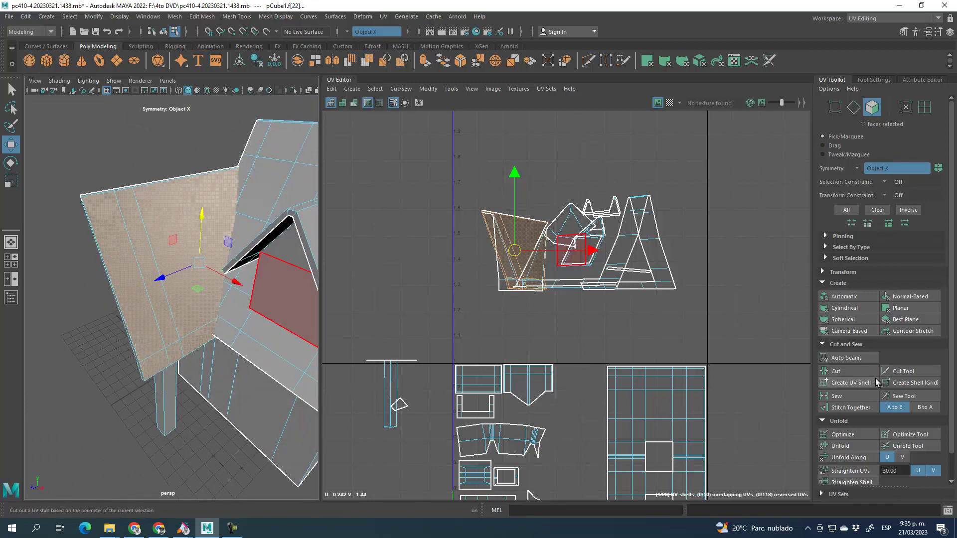
{"action": "mouse_move", "coordinate": [220, 273]}
{"action": "left_mouse_down", "text": "alt"}
{"action": "mouse_move", "coordinate": [210, 234]}
{"action": "mouse_move", "coordinate": [294, 227]}
{"action": "mouse_move", "coordinate": [217, 262]}
{"action": "left_mouse_up", "text": "alt"}
{"action": "scroll", "coordinate": [169, 292], "scroll_direction": "up", "scroll_amount": 3}
{"action": "middle_click_drag", "start_coordinate": [213, 287], "coordinate": [200, 331], "text": "alt"}
{"action": "scroll", "coordinate": [200, 293], "scroll_direction": "down", "scroll_amount": 3}
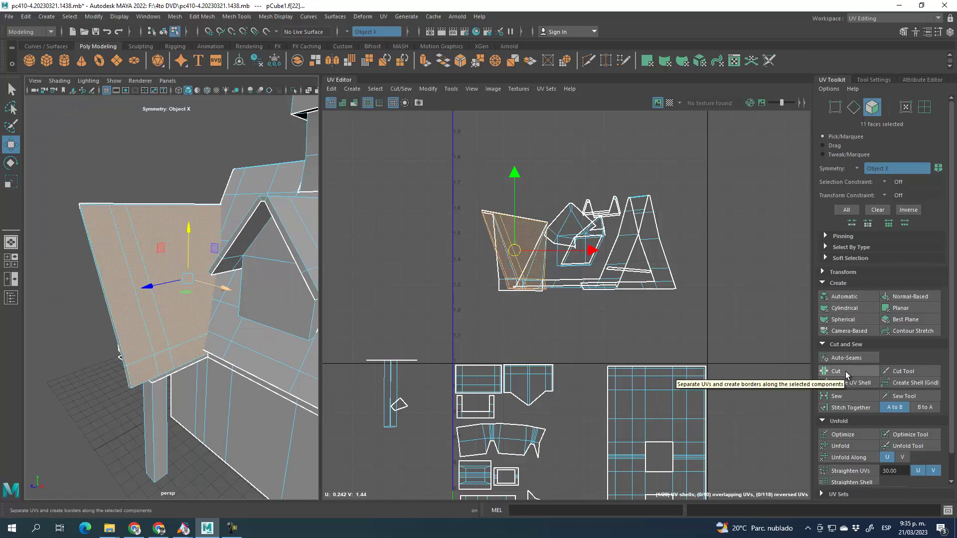
{"action": "left_click", "coordinate": [859, 391]}
{"action": "left_click", "coordinate": [924, 106]}
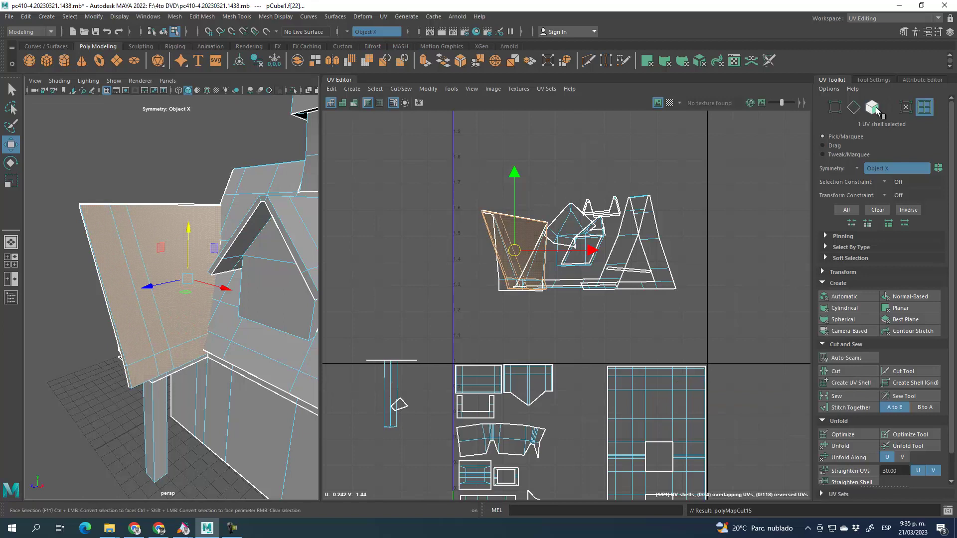
- Move the slanted side roof panel's shell clear of the overlapping shells, outside the UV tile, and unfold it
{"action": "left_click_drag", "start_coordinate": [511, 252], "coordinate": [374, 239]}
{"action": "middle_click_drag", "start_coordinate": [448, 284], "coordinate": [513, 284], "text": "alt"}
{"action": "left_click", "coordinate": [854, 457]}
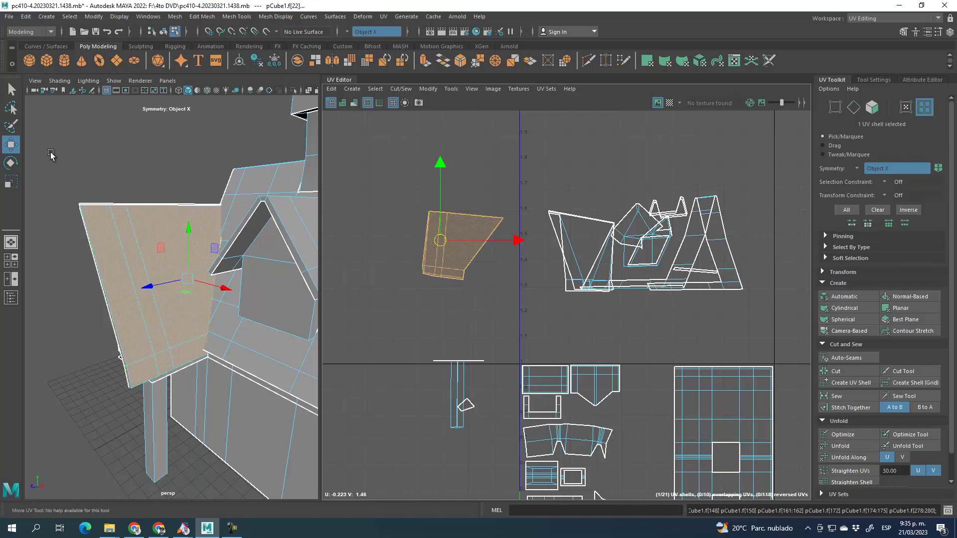
- Rotate the unfolded roof panel shell level and straighten its UVs
{"action": "left_click", "coordinate": [11, 163]}
{"action": "left_click_drag", "start_coordinate": [488, 188], "coordinate": [478, 179]}
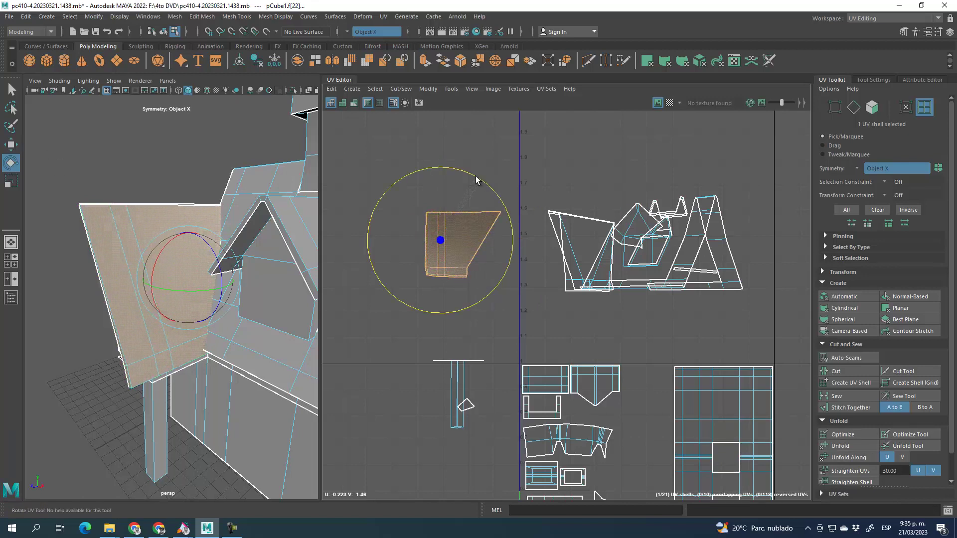
{"action": "left_click", "coordinate": [850, 471]}
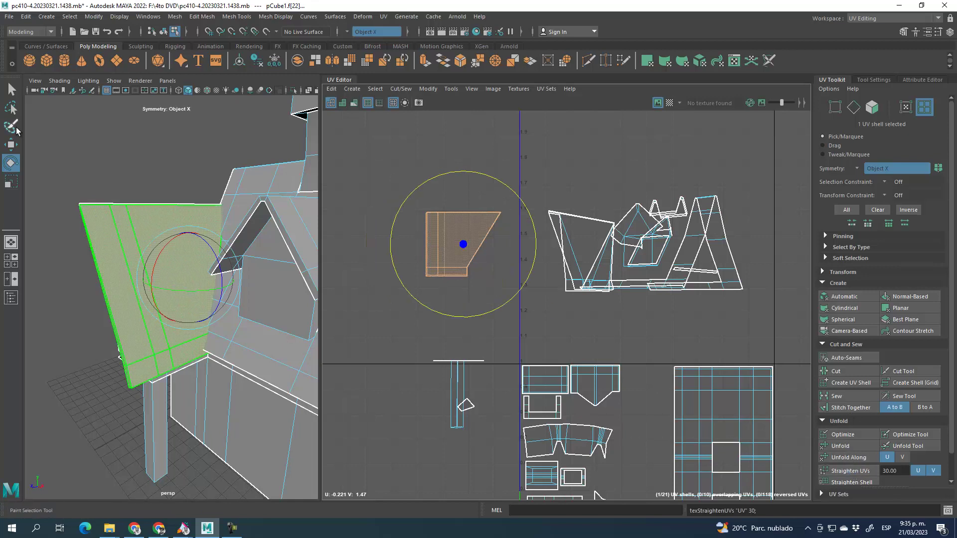
- Place the roof panel shell in the UV tile beside the large gridded shell and scale it down to fit
{"action": "left_click", "coordinate": [11, 145]}
{"action": "left_click_drag", "start_coordinate": [464, 244], "coordinate": [640, 437]}
{"action": "middle_click_drag", "start_coordinate": [657, 378], "coordinate": [605, 177], "text": "alt"}
{"action": "scroll", "coordinate": [576, 260], "scroll_direction": "up", "scroll_amount": 1}
{"action": "left_click_drag", "start_coordinate": [587, 230], "coordinate": [597, 267]}
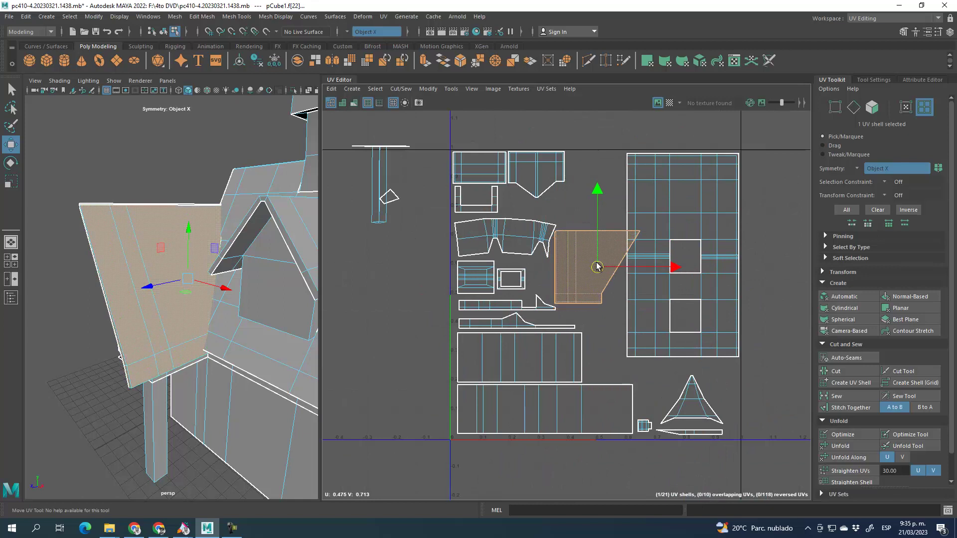
{"action": "left_click", "coordinate": [12, 183]}
{"action": "mouse_move", "coordinate": [597, 268]}
{"action": "left_mouse_down"}
{"action": "mouse_move", "coordinate": [582, 269]}
{"action": "mouse_move", "coordinate": [594, 276]}
{"action": "left_mouse_up"}
{"action": "key", "text": "w"}
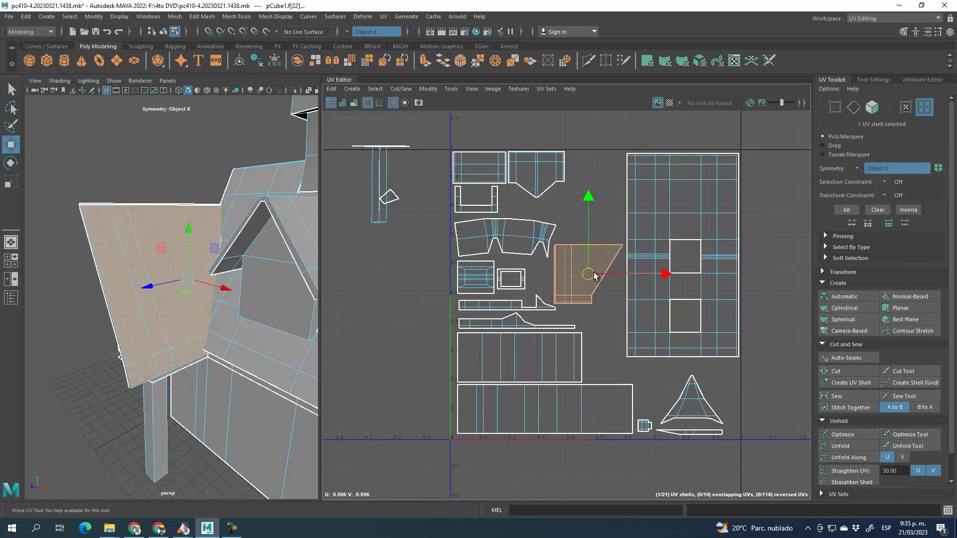
{"action": "middle_click_drag", "start_coordinate": [621, 306], "coordinate": [616, 292], "text": "alt"}
{"action": "left_click", "coordinate": [508, 228]}
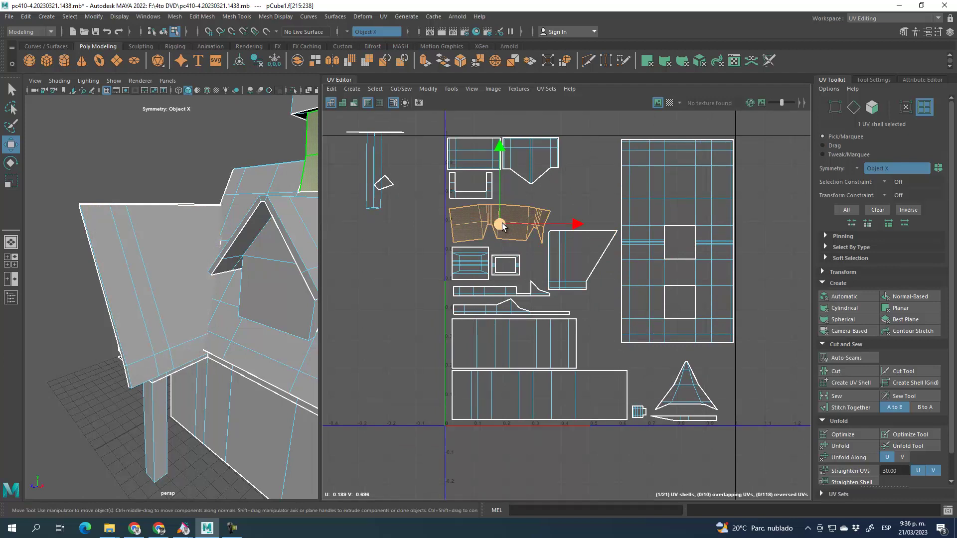
{"action": "left_click", "coordinate": [387, 294]}
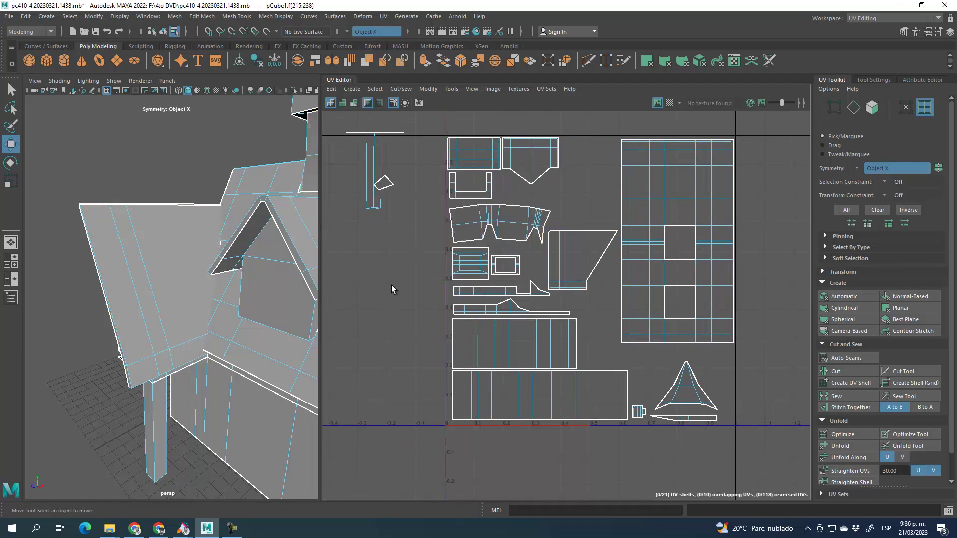
- Select the triangular side faces under the overhanging roof panel and create a UV shell from them
{"action": "middle_click_drag", "start_coordinate": [494, 188], "coordinate": [502, 431], "text": "alt"}
{"action": "left_click", "coordinate": [655, 244]}
{"action": "left_click_drag", "start_coordinate": [198, 377], "coordinate": [197, 238], "text": "alt"}
{"action": "key", "text": "F11"}
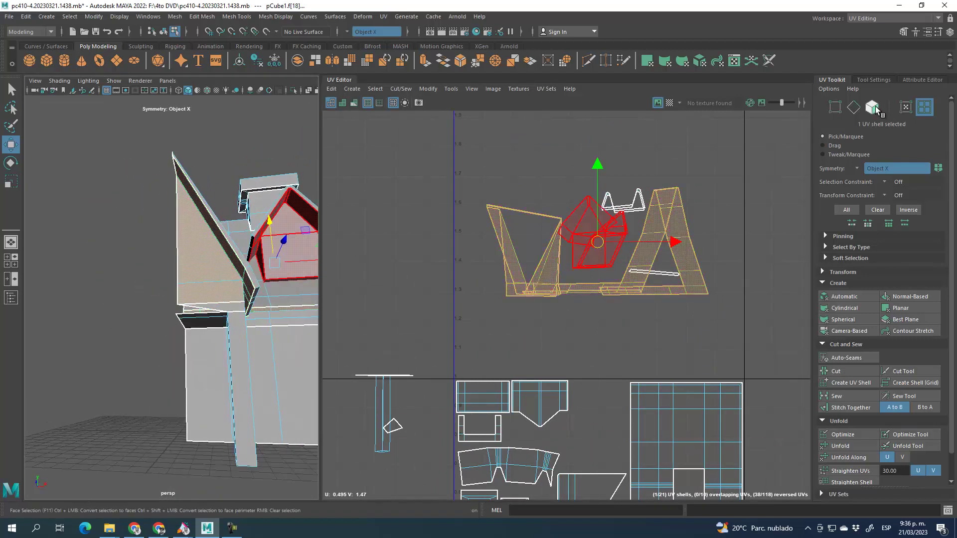
{"action": "left_click", "coordinate": [209, 283]}
{"action": "left_click", "coordinate": [226, 297], "text": "shift"}
{"action": "left_click", "coordinate": [231, 307], "text": "shift"}
{"action": "mouse_move", "coordinate": [249, 366]}
{"action": "left_mouse_down", "text": "alt"}
{"action": "mouse_move", "coordinate": [196, 352]}
{"action": "mouse_move", "coordinate": [244, 358]}
{"action": "left_mouse_up", "text": "alt"}
{"action": "left_click", "coordinate": [862, 384]}
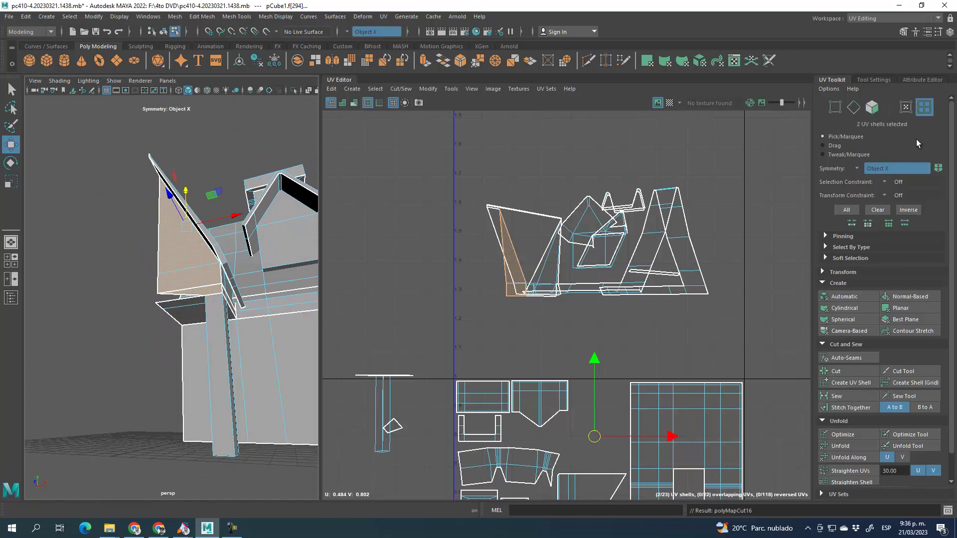
- Move the new triangular shell clear of the other shells, outside the UV tile, and unfold it
{"action": "left_click", "coordinate": [871, 107]}
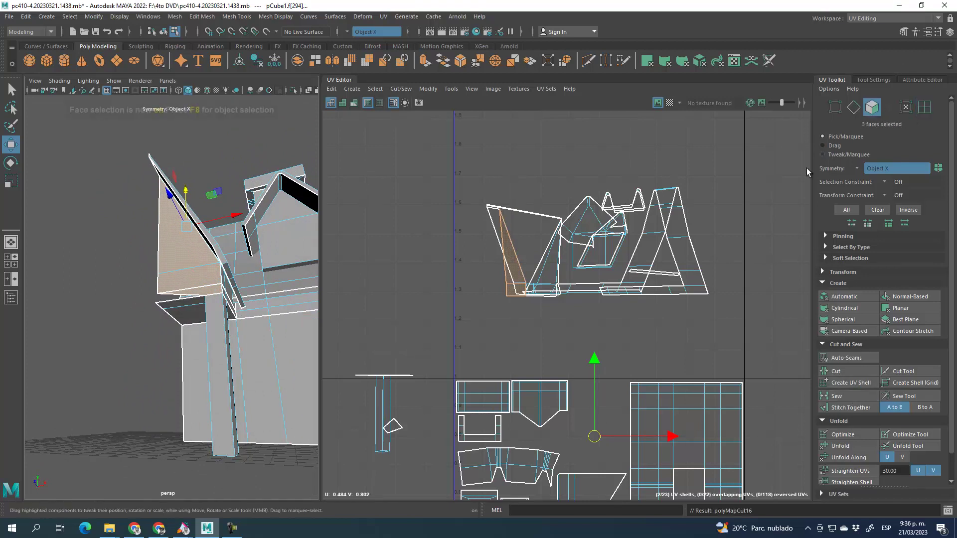
{"action": "left_click_drag", "start_coordinate": [594, 437], "coordinate": [503, 392]}
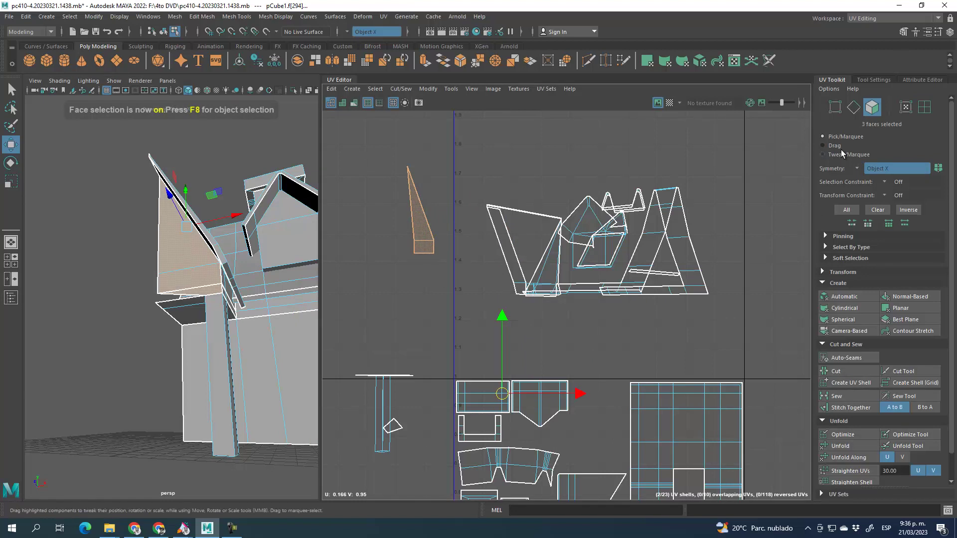
{"action": "left_click", "coordinate": [453, 178]}
{"action": "left_click_drag", "start_coordinate": [470, 301], "coordinate": [465, 290]}
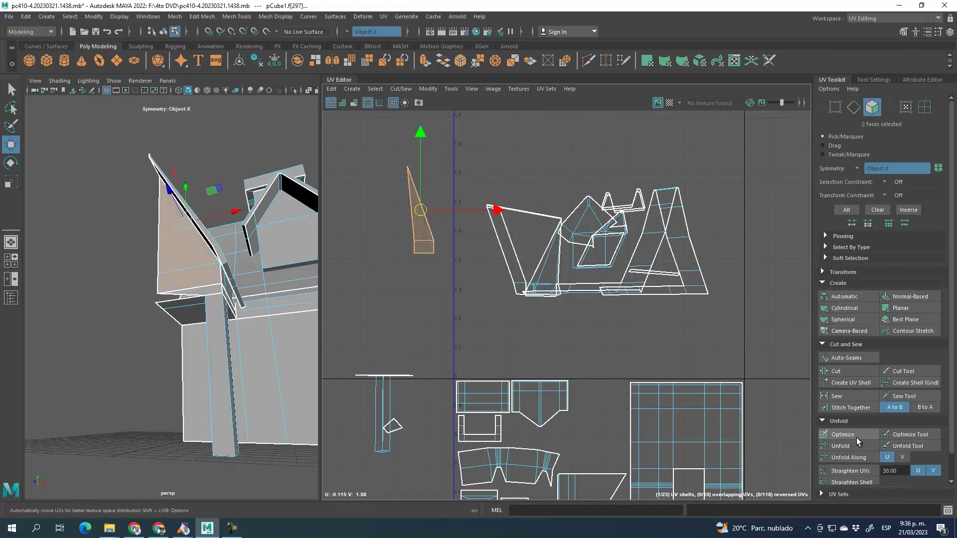
{"action": "left_click", "coordinate": [844, 445]}
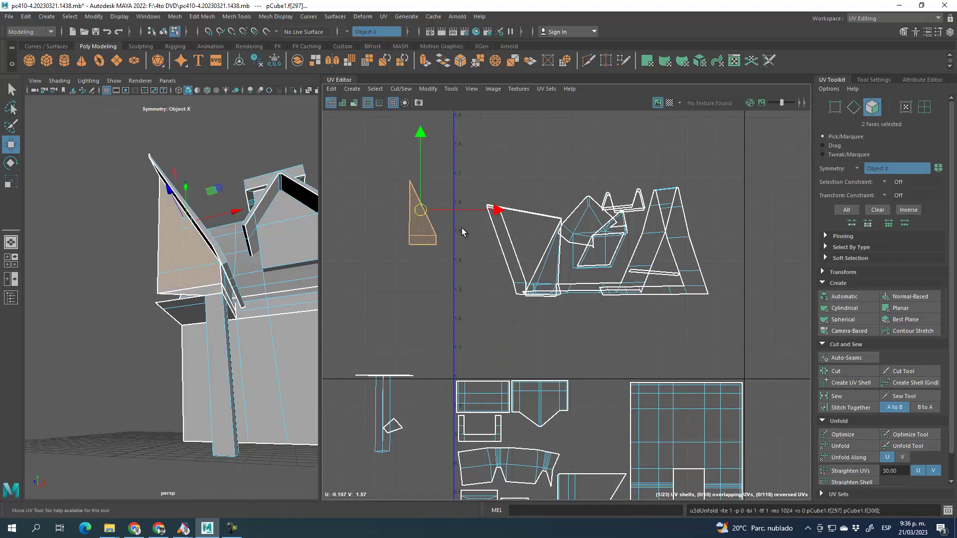
- Scale the triangular shell down and place it in the UV tile just below the roof panel shell
{"action": "left_click_drag", "start_coordinate": [420, 209], "coordinate": [595, 408]}
{"action": "key", "text": "r"}
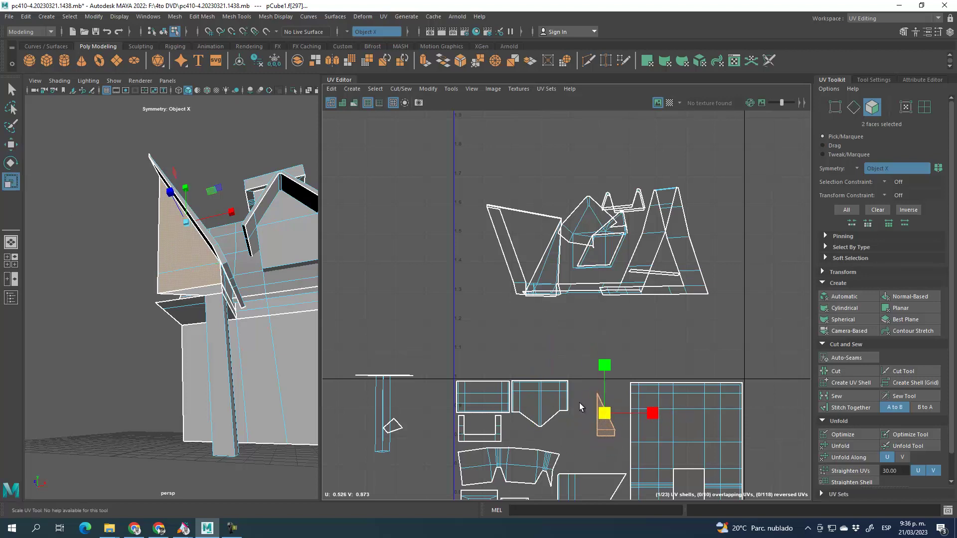
{"action": "left_click", "coordinate": [11, 144]}
{"action": "middle_click_drag", "start_coordinate": [642, 461], "coordinate": [640, 311], "text": "alt"}
{"action": "left_click_drag", "start_coordinate": [598, 254], "coordinate": [602, 410]}
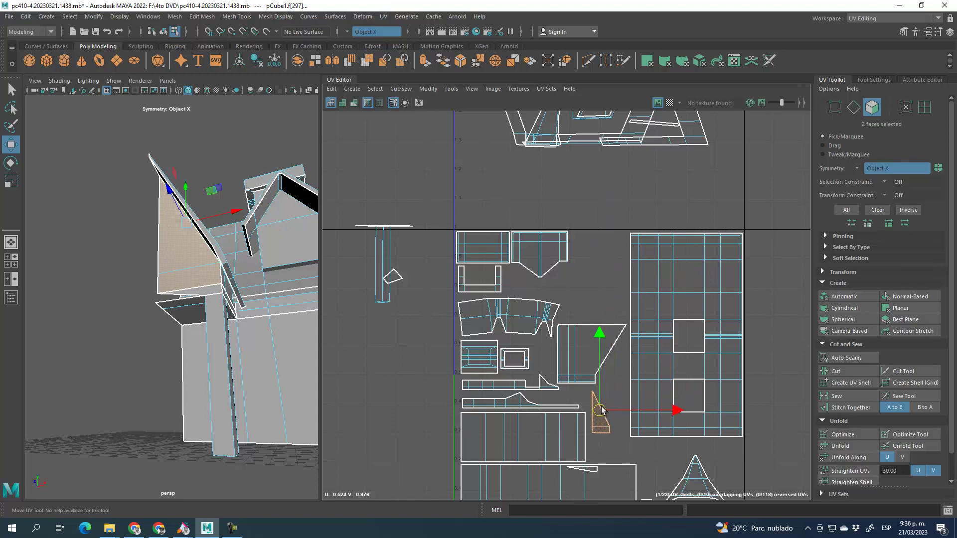
- Select the four underside faces along the side roof's overhang and create a UV shell from them
{"action": "middle_click_drag", "start_coordinate": [501, 182], "coordinate": [551, 317], "text": "alt"}
{"action": "left_click", "coordinate": [543, 312]}
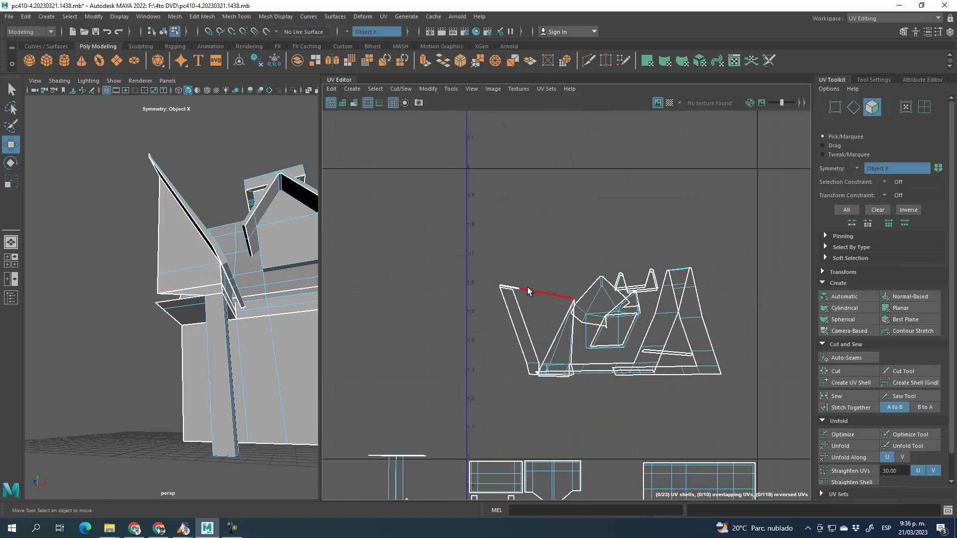
{"action": "left_click", "coordinate": [519, 343]}
{"action": "left_click_drag", "start_coordinate": [185, 310], "coordinate": [232, 267], "text": "alt"}
{"action": "left_click", "coordinate": [288, 279], "text": "shift"}
{"action": "left_click", "coordinate": [230, 255], "text": "shift"}
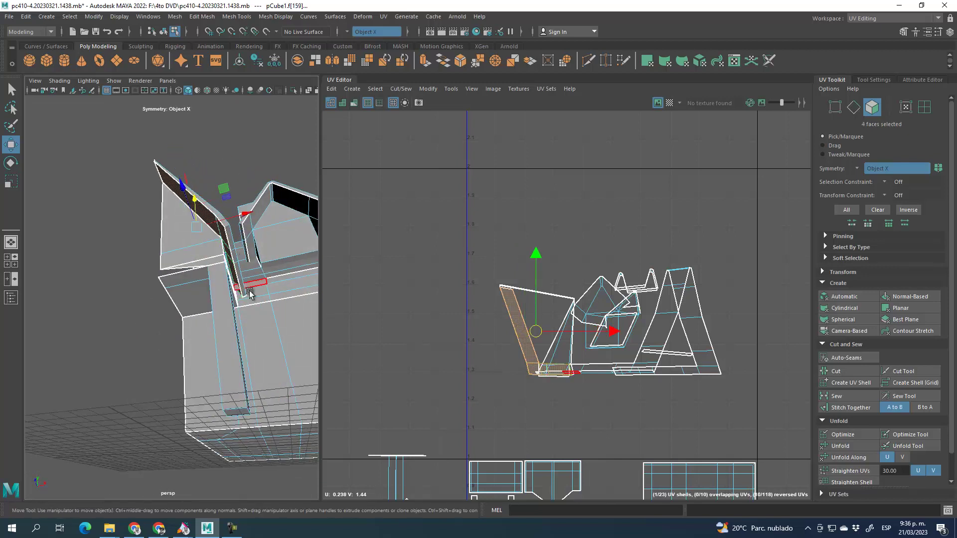
{"action": "left_click", "coordinate": [868, 382]}
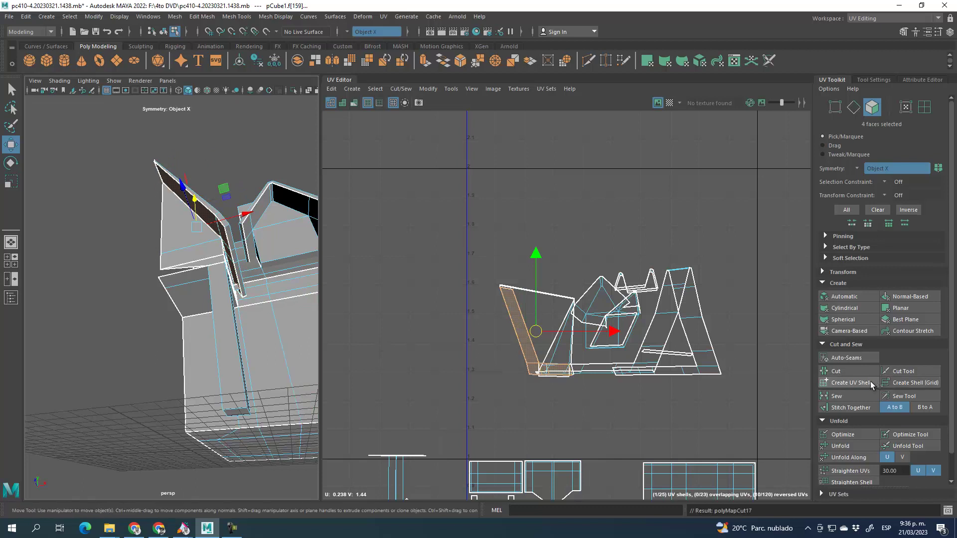
- Move the new overhang shell away from the overlapping shells and unfold it
{"action": "left_click", "coordinate": [872, 106]}
{"action": "left_click_drag", "start_coordinate": [507, 317], "coordinate": [379, 258]}
{"action": "left_click", "coordinate": [835, 444]}
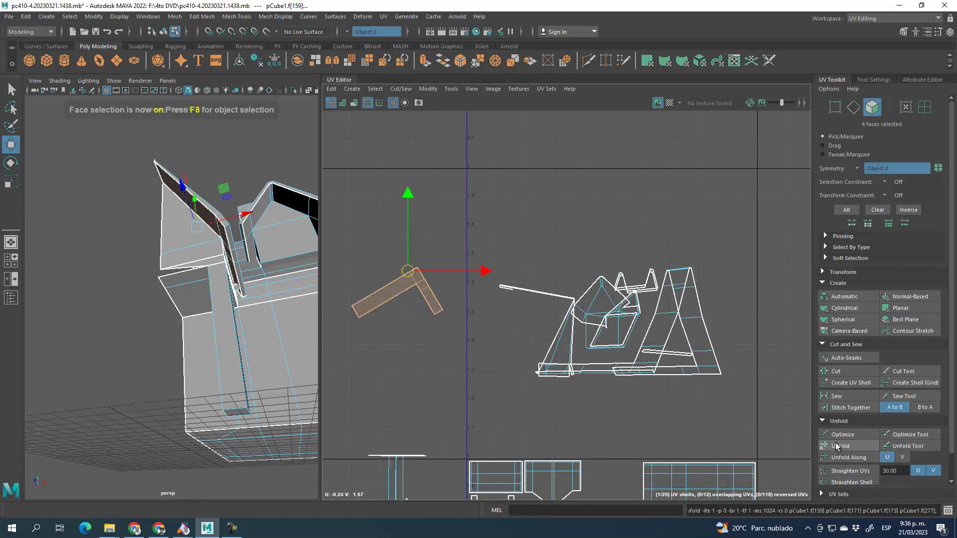
{"action": "middle_click_drag", "start_coordinate": [432, 316], "coordinate": [439, 252], "text": "alt"}
{"action": "left_click_drag", "start_coordinate": [414, 205], "coordinate": [622, 346]}
- Rotate and straighten the L-shaped overhang shell upright, and place it in the UV tile beside the large gridded shell
{"action": "left_click", "coordinate": [11, 164]}
{"action": "left_click_drag", "start_coordinate": [697, 326], "coordinate": [607, 416]}
{"action": "left_click", "coordinate": [849, 470]}
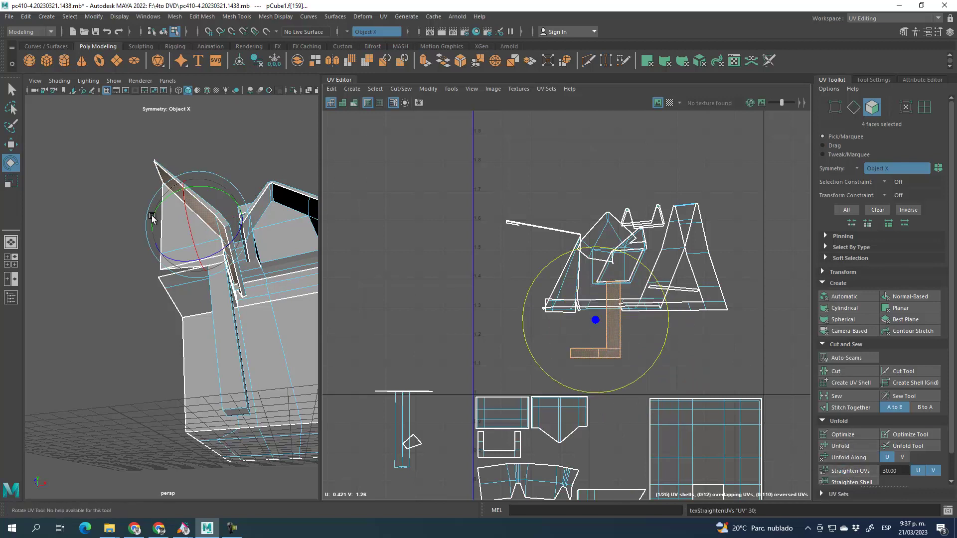
{"action": "left_click", "coordinate": [11, 145]}
{"action": "left_click_drag", "start_coordinate": [605, 325], "coordinate": [619, 451]}
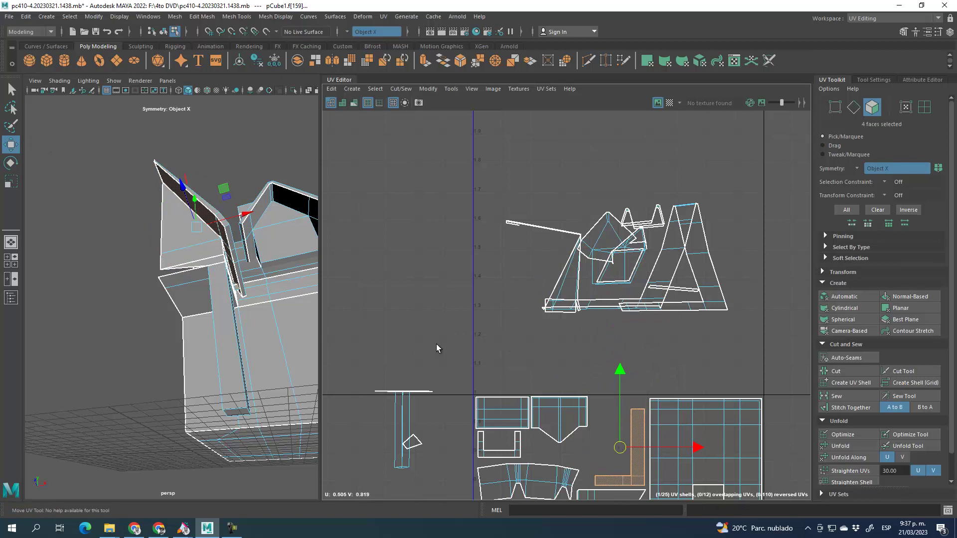
- Select the inner overhang faces along one slope of the front gable roof, from the eave up toward the ridge
{"action": "left_click_drag", "start_coordinate": [170, 277], "coordinate": [93, 286], "text": "alt"}
{"action": "middle_click_drag", "start_coordinate": [219, 210], "coordinate": [210, 239], "text": "alt"}
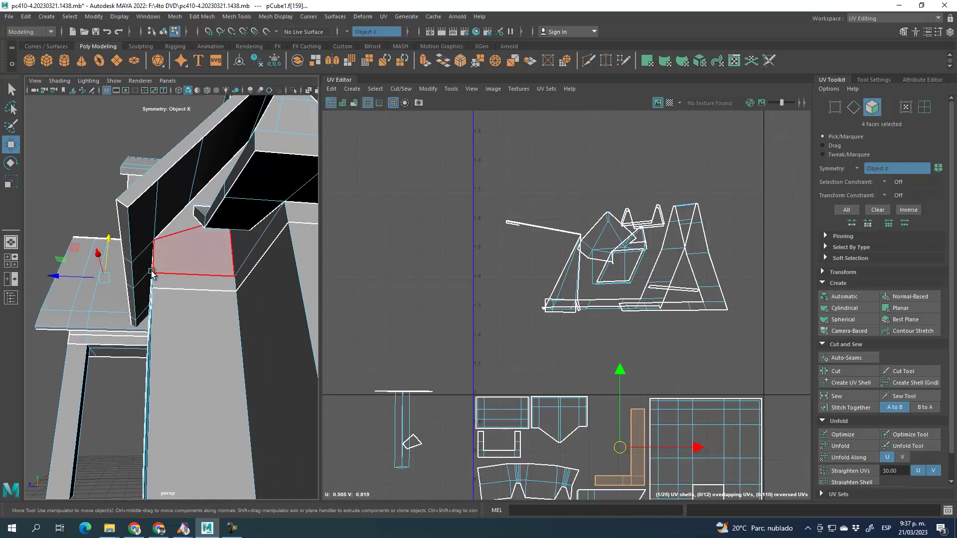
{"action": "left_click", "coordinate": [143, 315]}
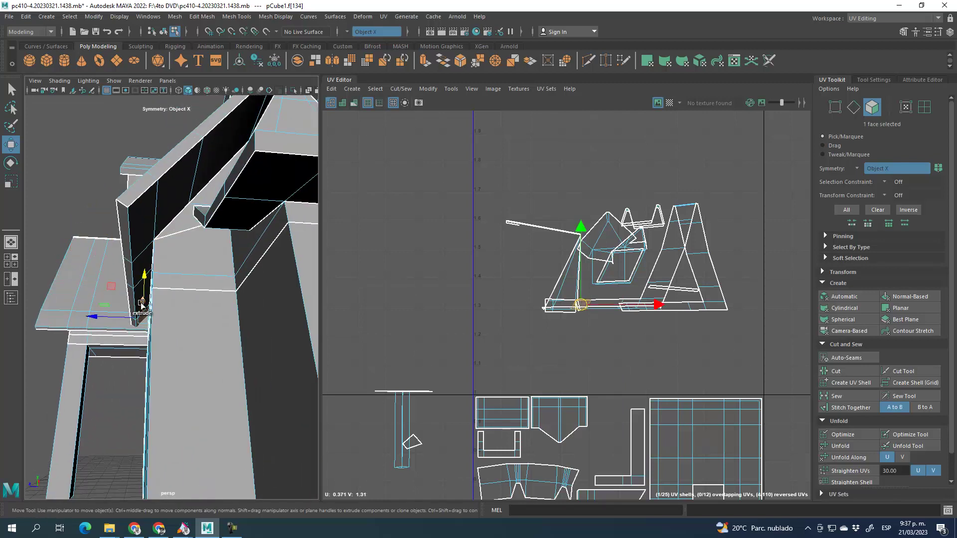
{"action": "left_click", "coordinate": [136, 288], "text": "shift"}
{"action": "left_click", "coordinate": [136, 273], "text": "shift"}
{"action": "left_click", "coordinate": [141, 243], "text": "shift"}
{"action": "left_click", "coordinate": [168, 212], "text": "shift"}
{"action": "left_click", "coordinate": [208, 170], "text": "shift"}
{"action": "left_click_drag", "start_coordinate": [211, 271], "coordinate": [132, 278], "text": "alt"}
{"action": "left_click", "coordinate": [147, 254], "text": "shift"}
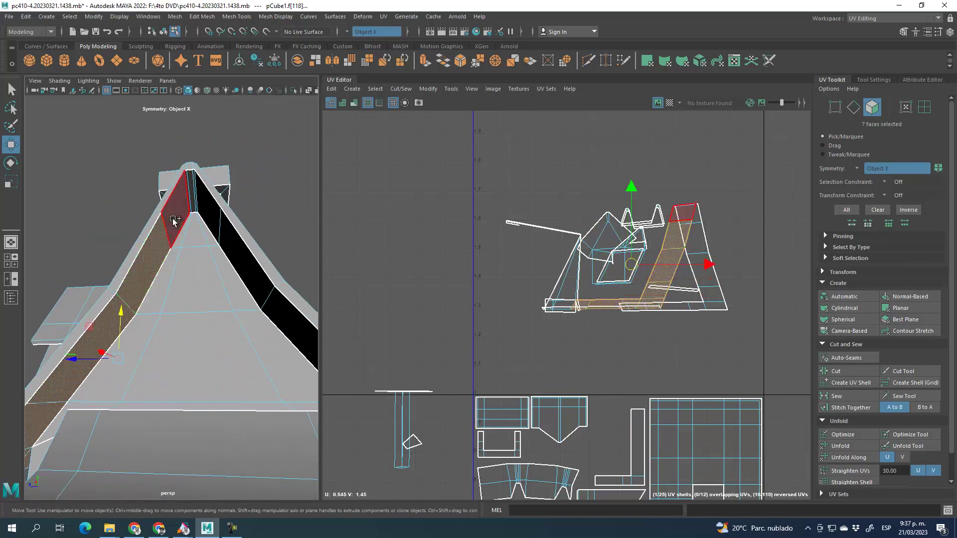
- Add the ridge faces and the inner overhang faces down the gable's opposite slope to the selection
{"action": "left_click", "coordinate": [196, 187], "text": "shift"}
{"action": "left_click", "coordinate": [204, 205], "text": "shift"}
{"action": "left_click", "coordinate": [234, 249], "text": "shift"}
{"action": "left_click", "coordinate": [270, 311], "text": "shift"}
{"action": "left_click_drag", "start_coordinate": [270, 311], "coordinate": [186, 281], "text": "alt"}
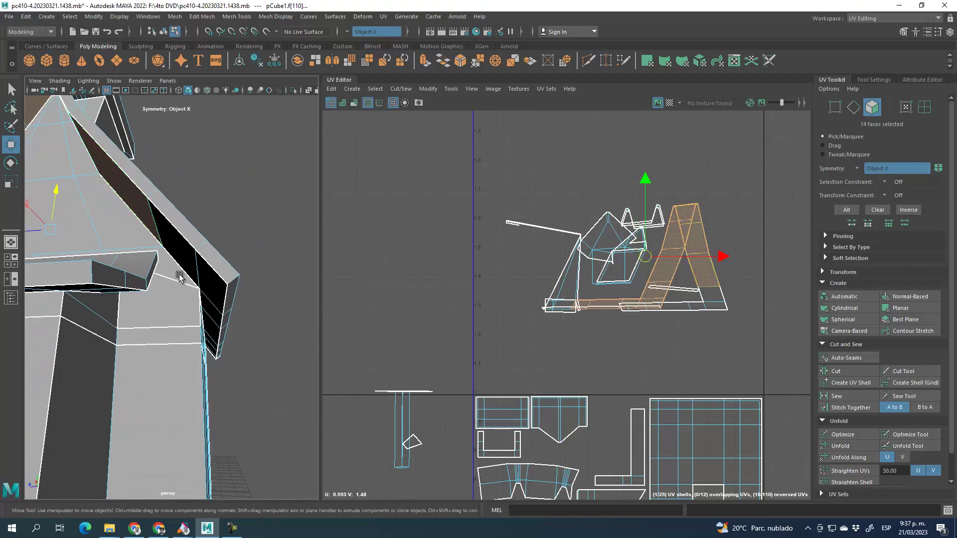
{"action": "left_click", "coordinate": [190, 247], "text": "shift"}
{"action": "left_click", "coordinate": [206, 287], "text": "shift"}
{"action": "left_click", "coordinate": [208, 316], "text": "shift"}
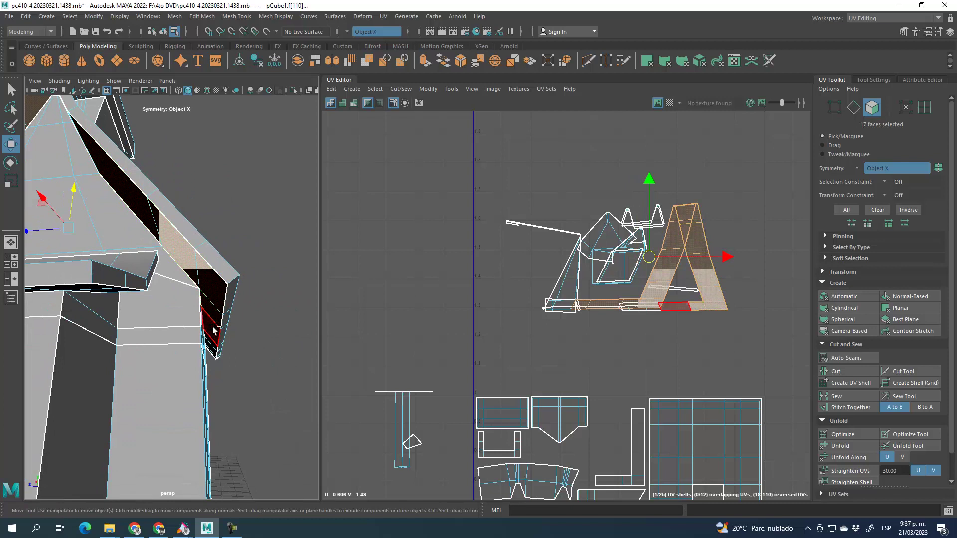
- Add the remaining overhang faces at the lower end of the gable roof to the selection
{"action": "left_click_drag", "start_coordinate": [237, 359], "coordinate": [219, 328], "text": "alt"}
{"action": "scroll", "coordinate": [227, 330], "scroll_direction": "up", "scroll_amount": 5}
{"action": "middle_click_drag", "start_coordinate": [227, 331], "coordinate": [216, 327], "text": "alt"}
{"action": "left_click", "coordinate": [175, 222], "text": "shift"}
{"action": "left_click", "coordinate": [224, 269], "text": "shift"}
{"action": "left_click_drag", "start_coordinate": [224, 269], "coordinate": [197, 324], "text": "alt"}
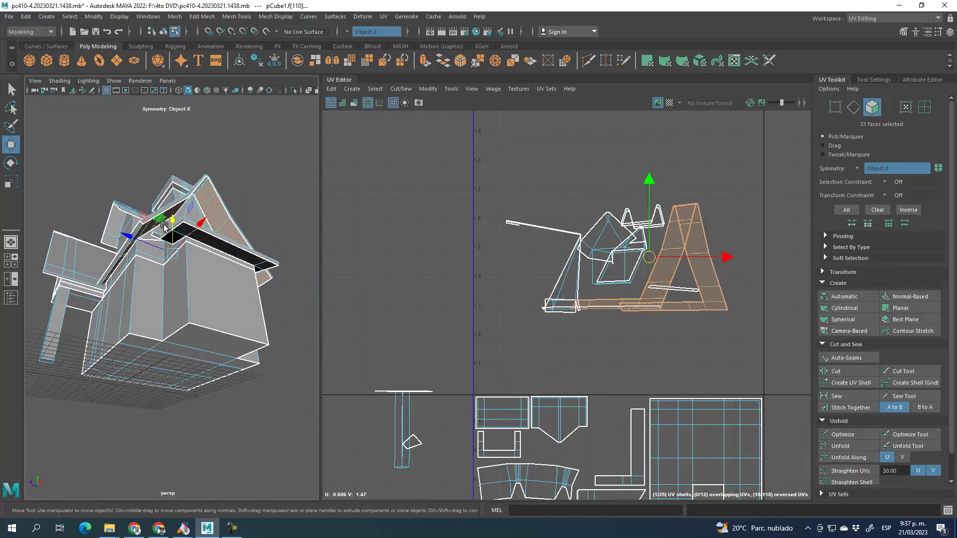
- Create a UV shell from the selected gable overhang faces and unfold it away from the overlapping shells
{"action": "scroll", "coordinate": [200, 256], "scroll_direction": "up", "scroll_amount": 5}
{"action": "scroll", "coordinate": [178, 206], "scroll_direction": "down", "scroll_amount": 3}
{"action": "mouse_move", "coordinate": [194, 241]}
{"action": "left_mouse_down", "text": "alt"}
{"action": "mouse_move", "coordinate": [186, 219]}
{"action": "mouse_move", "coordinate": [190, 232]}
{"action": "mouse_move", "coordinate": [161, 253]}
{"action": "mouse_move", "coordinate": [209, 242]}
{"action": "left_mouse_up", "text": "alt"}
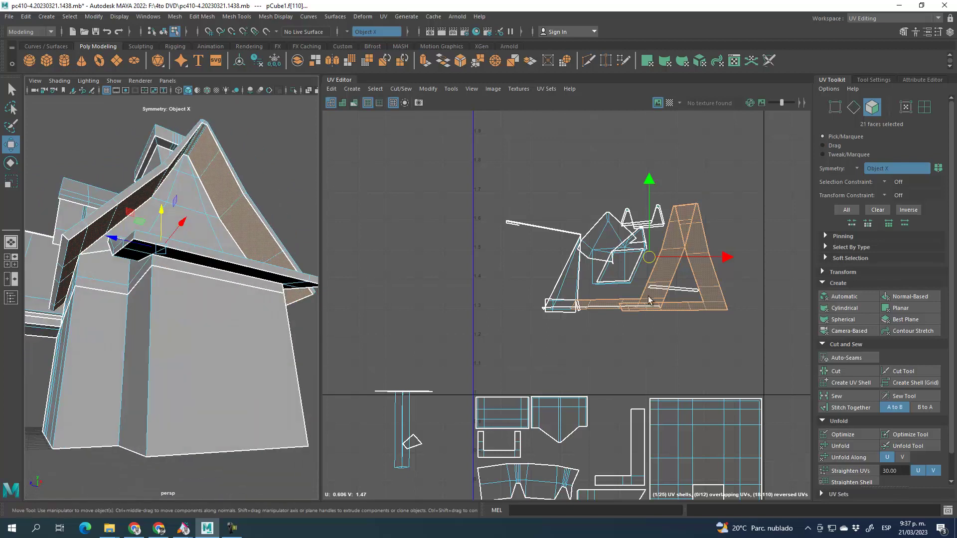
{"action": "left_click", "coordinate": [851, 383]}
{"action": "left_click_drag", "start_coordinate": [652, 279], "coordinate": [506, 253]}
{"action": "left_click", "coordinate": [840, 446]}
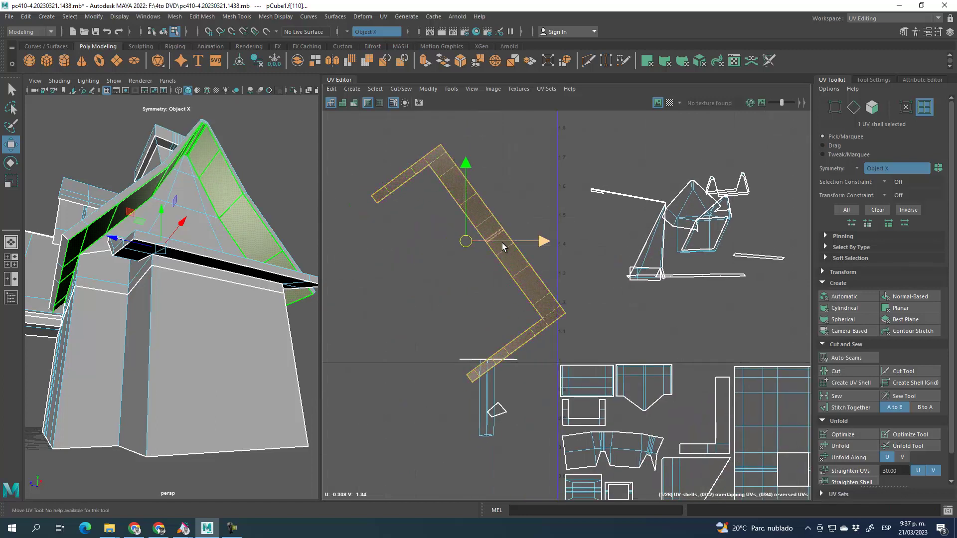
- Rotate the long gable overhang shell upright and straighten its UVs
{"action": "scroll", "coordinate": [505, 251], "scroll_direction": "down", "scroll_amount": 2}
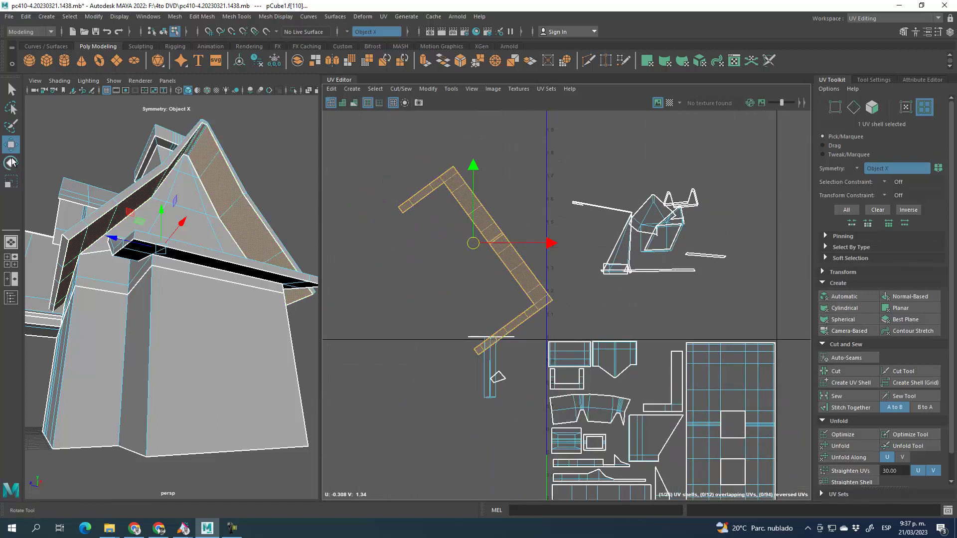
{"action": "left_click", "coordinate": [11, 162]}
{"action": "left_click_drag", "start_coordinate": [528, 196], "coordinate": [550, 236]}
{"action": "left_click", "coordinate": [549, 232]}
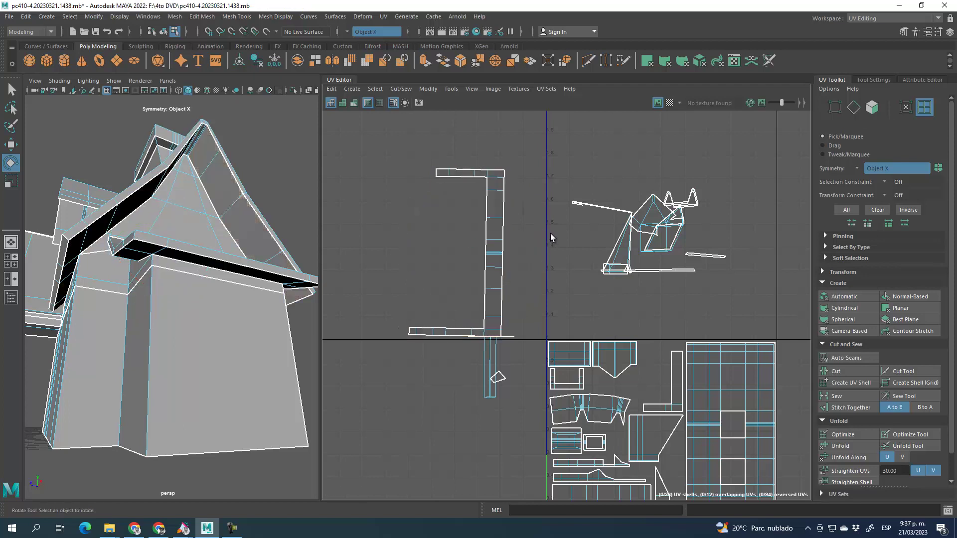
{"action": "left_click", "coordinate": [500, 250]}
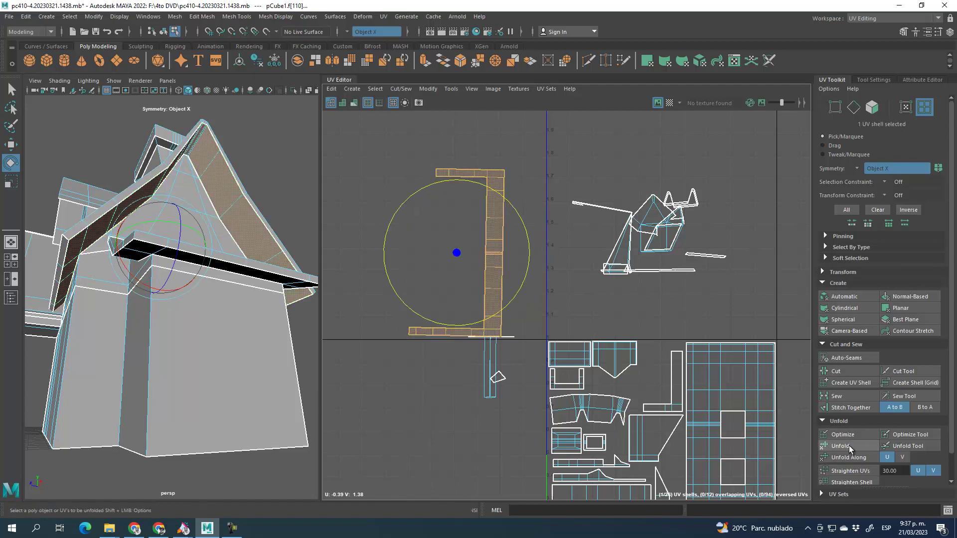
{"action": "left_click", "coordinate": [850, 470]}
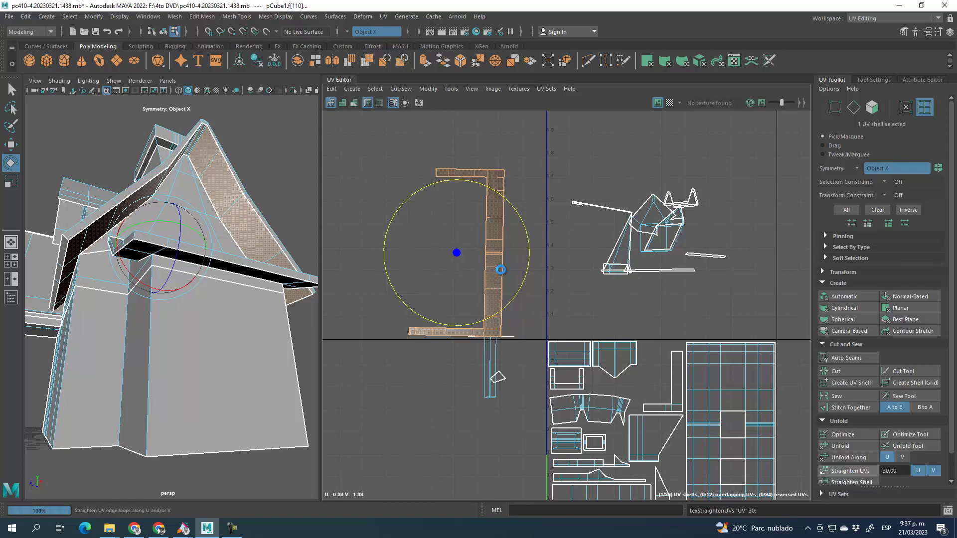
- Move the straightened gable overhang shell just outside the UV tile, next to the large gridded shell
{"action": "left_click", "coordinate": [12, 144]}
{"action": "middle_click_drag", "start_coordinate": [582, 320], "coordinate": [527, 256], "text": "alt"}
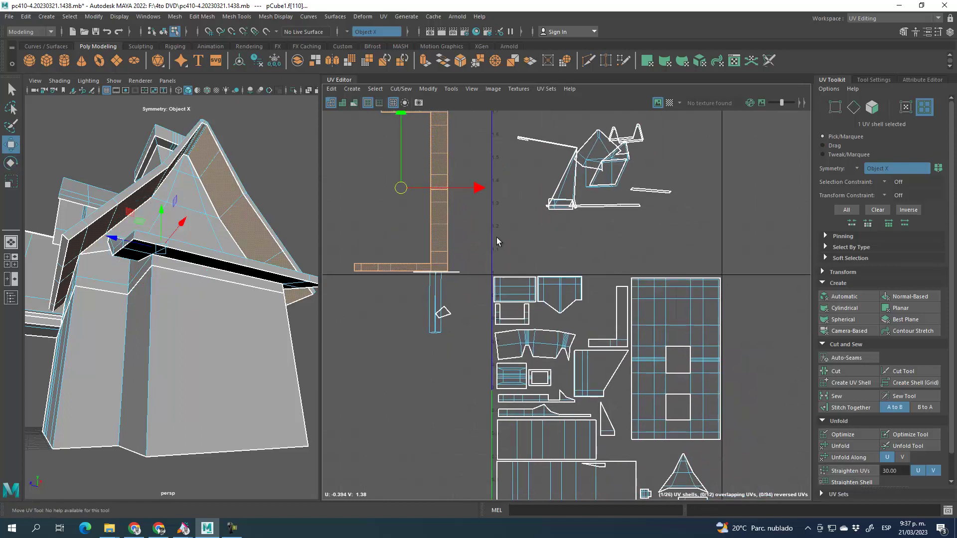
{"action": "left_click_drag", "start_coordinate": [399, 188], "coordinate": [778, 368]}
- Scale down the large gridded roof shell so it takes less room in the UV tile
{"action": "middle_click_drag", "start_coordinate": [738, 371], "coordinate": [673, 341], "text": "alt"}
{"action": "left_click", "coordinate": [618, 340]}
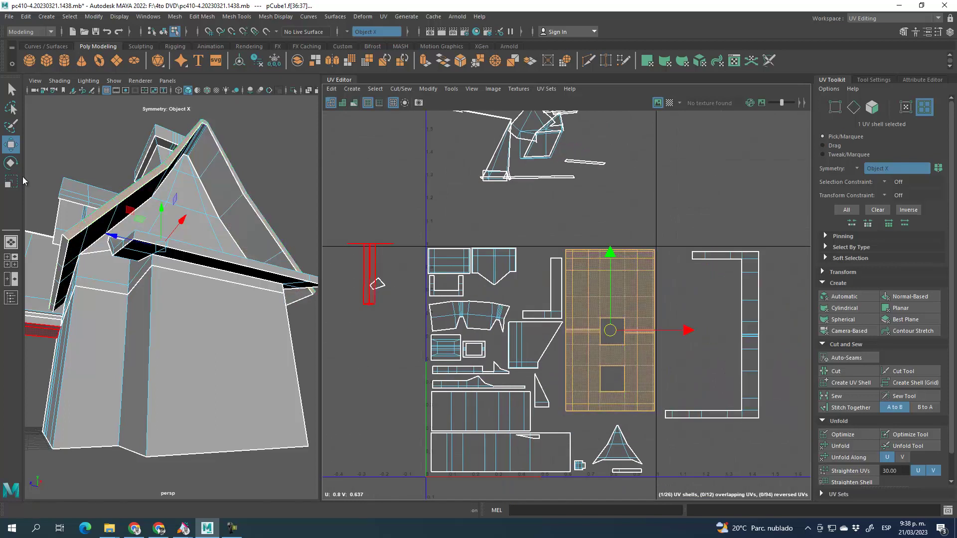
{"action": "key", "text": "r"}
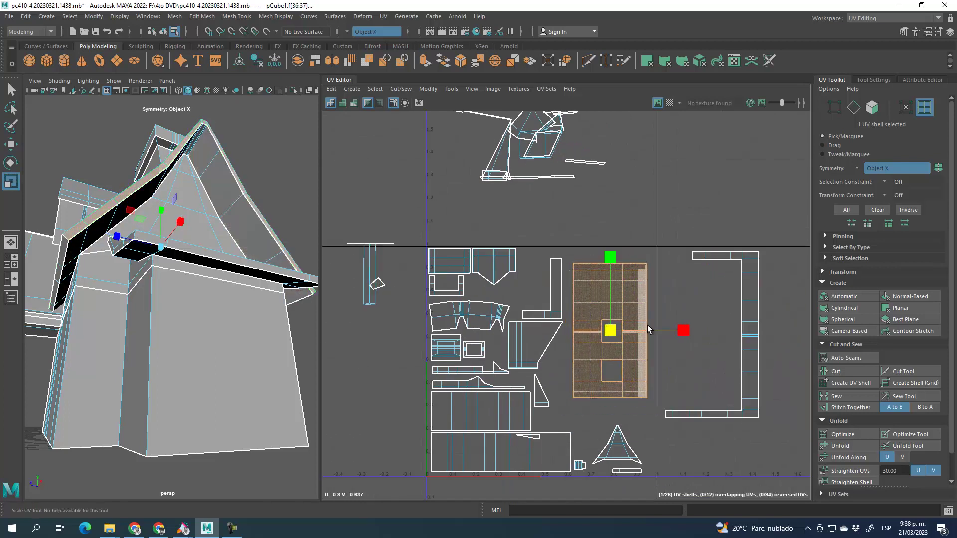
- Move the C-shaped gable overhang shell into the UV tile around the large gridded shell, and shift the gridded shell inside it
{"action": "left_click", "coordinate": [719, 256]}
{"action": "left_click", "coordinate": [11, 145]}
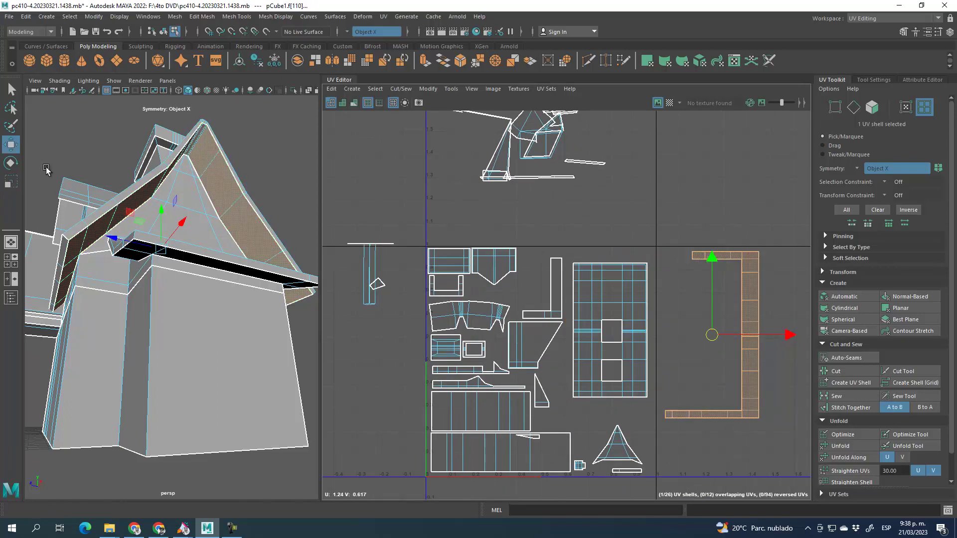
{"action": "left_click_drag", "start_coordinate": [711, 335], "coordinate": [696, 332]}
{"action": "middle_click_drag", "start_coordinate": [696, 335], "coordinate": [621, 331]}
{"action": "left_click", "coordinate": [609, 327]}
{"action": "middle_click_drag", "start_coordinate": [537, 289], "coordinate": [575, 283], "text": "alt"}
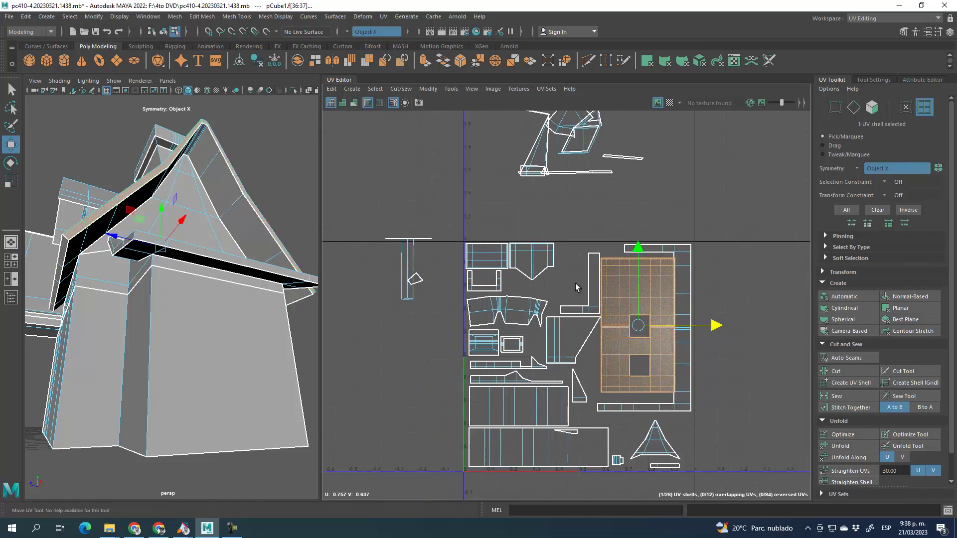
- Move the L-shaped shell away from the gridded shell, and lower the small triangular shell next to the wide rectangular one
{"action": "scroll", "coordinate": [576, 283], "scroll_direction": "up", "scroll_amount": 1}
{"action": "left_click", "coordinate": [595, 308]}
{"action": "left_click_drag", "start_coordinate": [580, 282], "coordinate": [566, 278]}
{"action": "left_click", "coordinate": [564, 344]}
{"action": "left_click", "coordinate": [574, 398]}
{"action": "left_click_drag", "start_coordinate": [576, 398], "coordinate": [579, 423]}
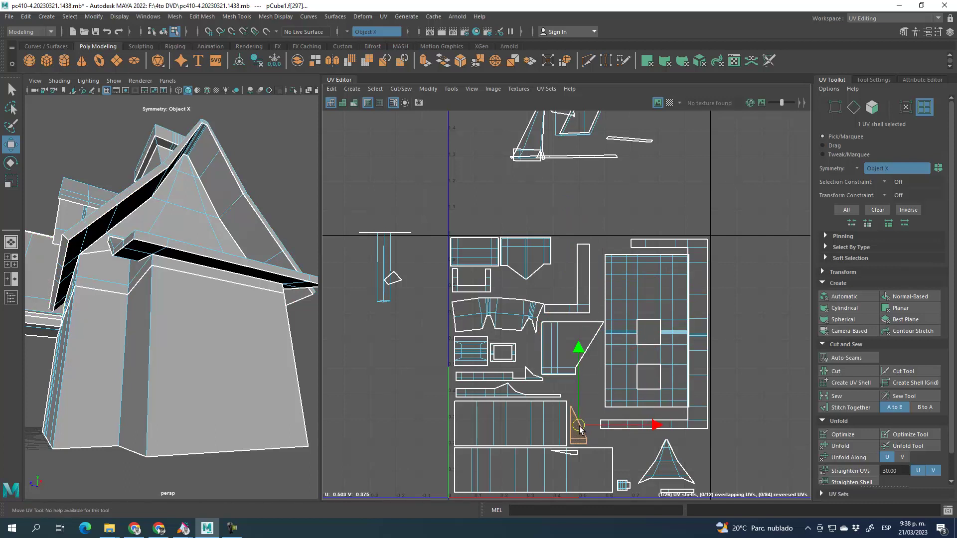
- Move the thin sliver shell off the bottom rectangular shell to the free space beneath the triangular gable shell
{"action": "left_click", "coordinate": [558, 353]}
{"action": "middle_click_drag", "start_coordinate": [566, 452], "coordinate": [570, 367], "text": "alt"}
{"action": "scroll", "coordinate": [570, 368], "scroll_direction": "up", "scroll_amount": 1}
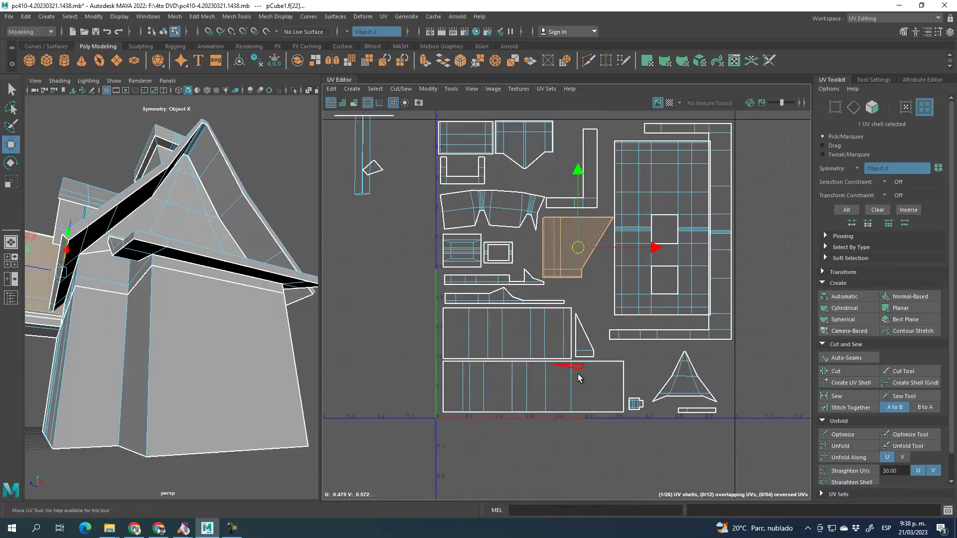
{"action": "left_click", "coordinate": [576, 368]}
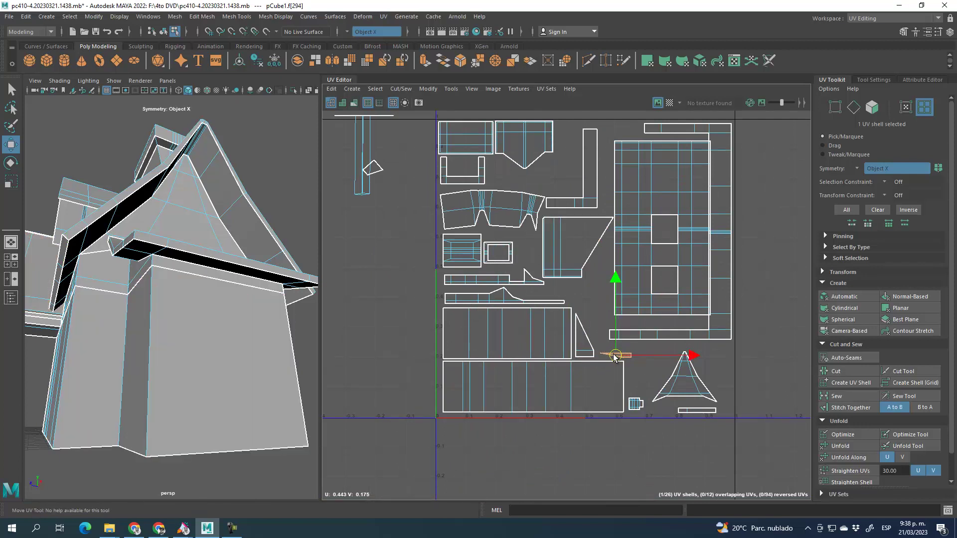
{"action": "middle_click_drag", "start_coordinate": [643, 234], "coordinate": [650, 289], "text": "alt"}
- Flip the trapezoid shell in V, rotate it 90 degrees counterclockwise and place it beneath the L-shaped shell
{"action": "left_click", "coordinate": [576, 309]}
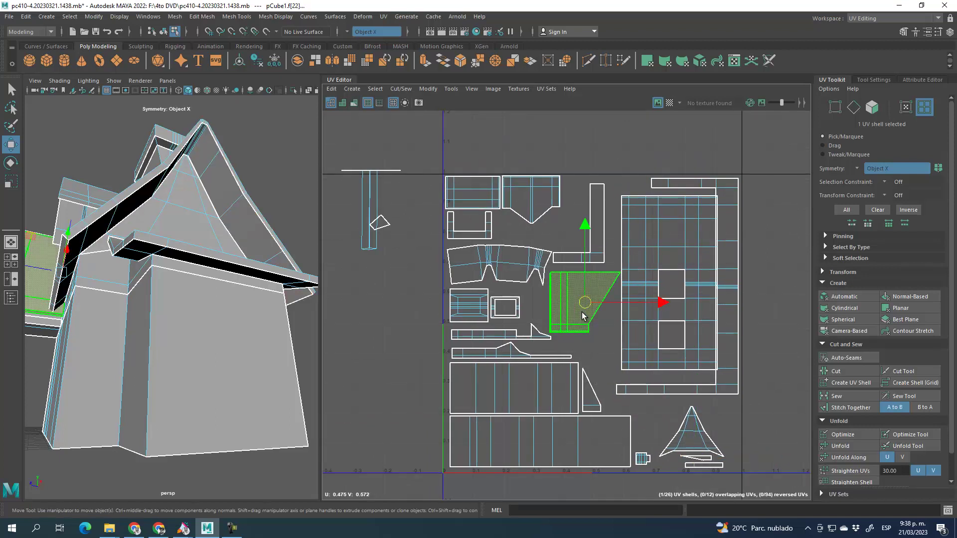
{"action": "left_click", "coordinate": [838, 272]}
{"action": "scroll", "coordinate": [855, 384], "scroll_direction": "down", "scroll_amount": 3}
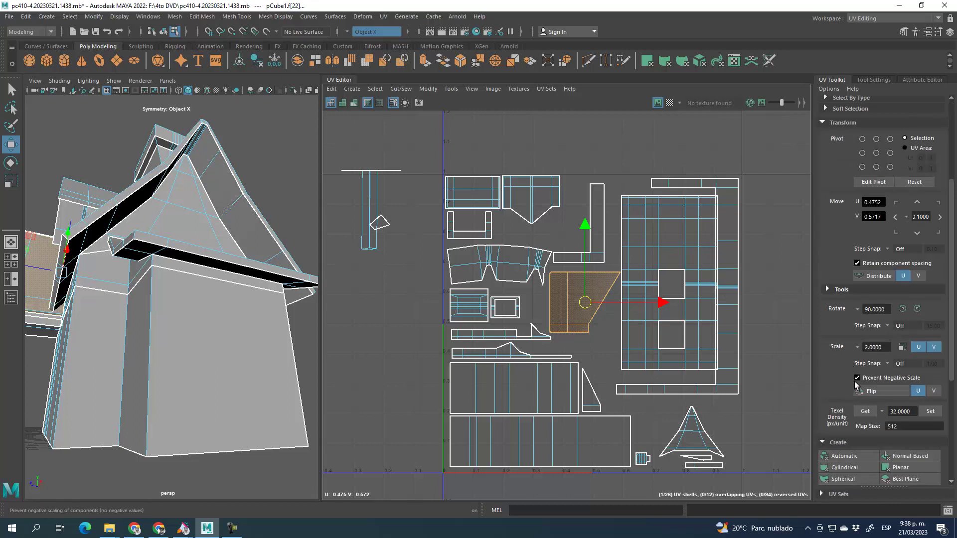
{"action": "left_click", "coordinate": [929, 391]}
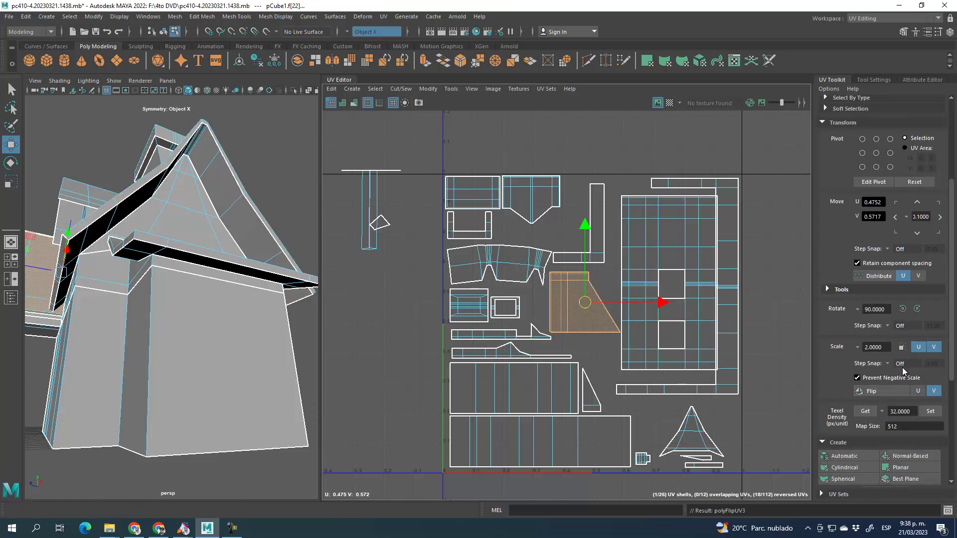
{"action": "left_click", "coordinate": [902, 308]}
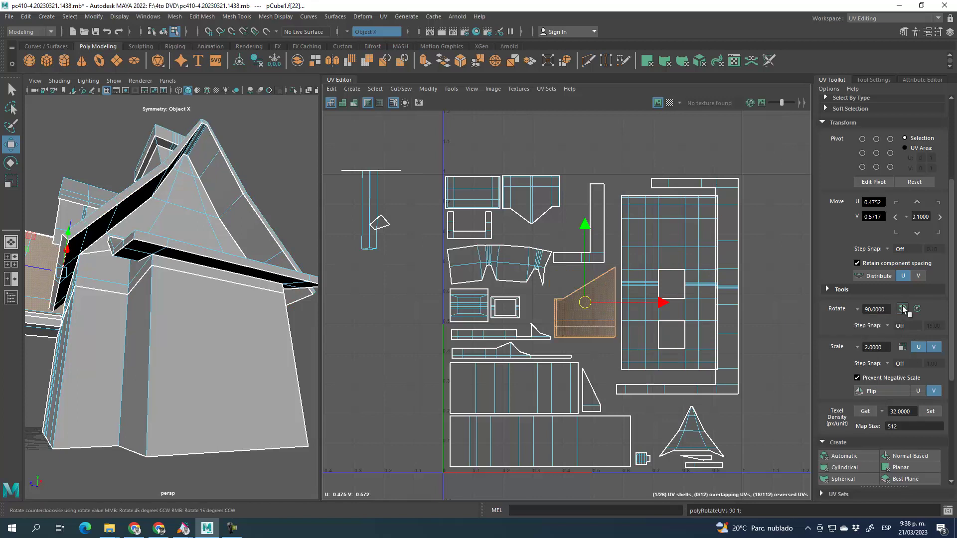
{"action": "left_click", "coordinate": [18, 145]}
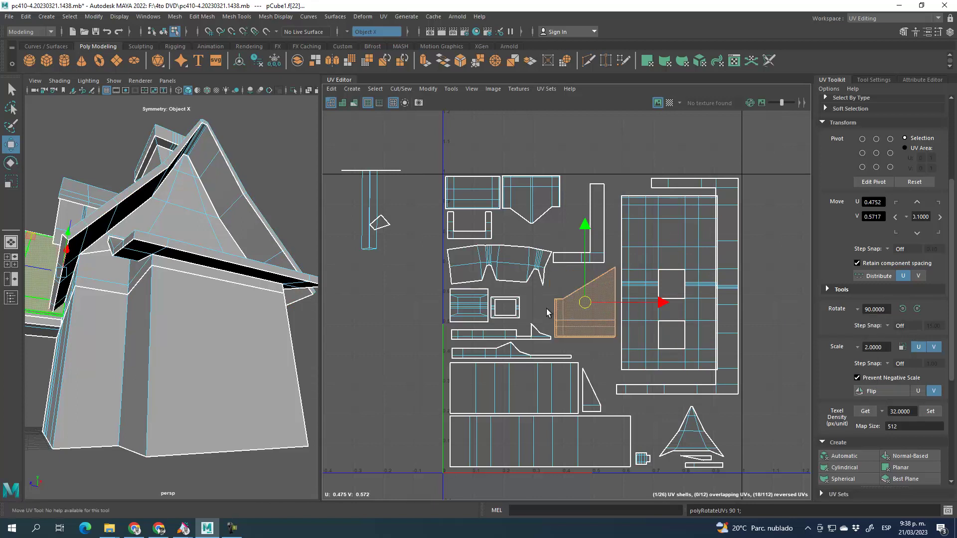
{"action": "left_click_drag", "start_coordinate": [589, 310], "coordinate": [588, 321]}
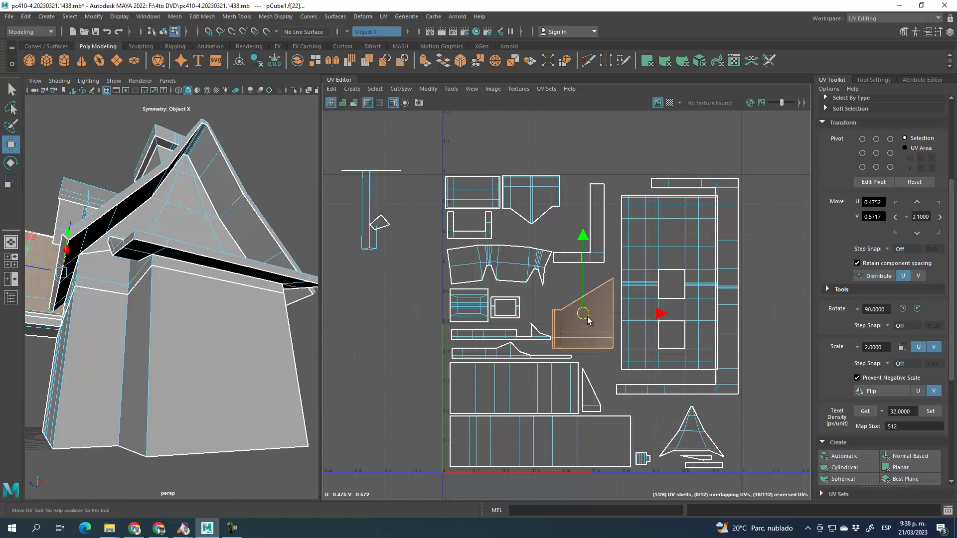
- Shift the two narrow strip shells toward the tile's left edge and set the trapezoid shell close beside them
{"action": "left_click", "coordinate": [484, 341]}
{"action": "left_click_drag", "start_coordinate": [504, 334], "coordinate": [501, 334]}
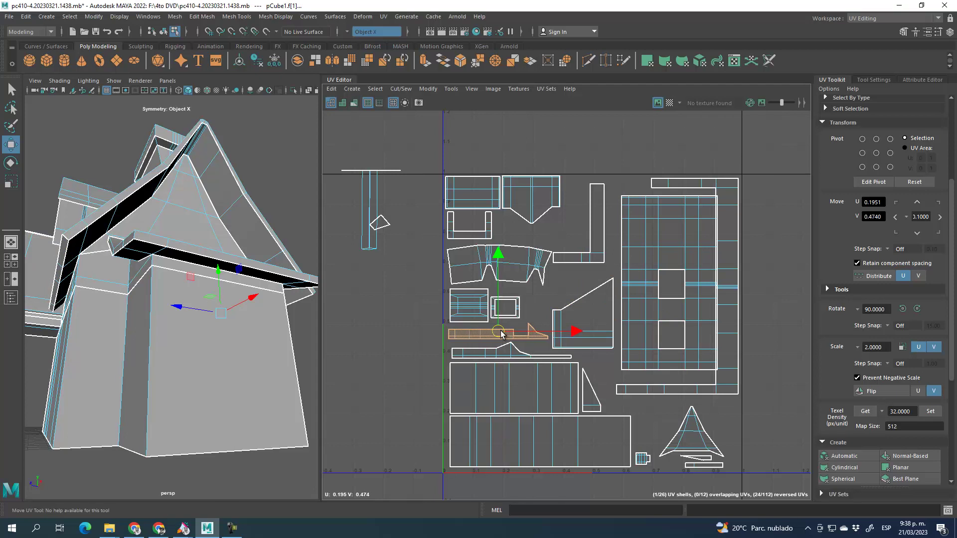
{"action": "left_click", "coordinate": [504, 352]}
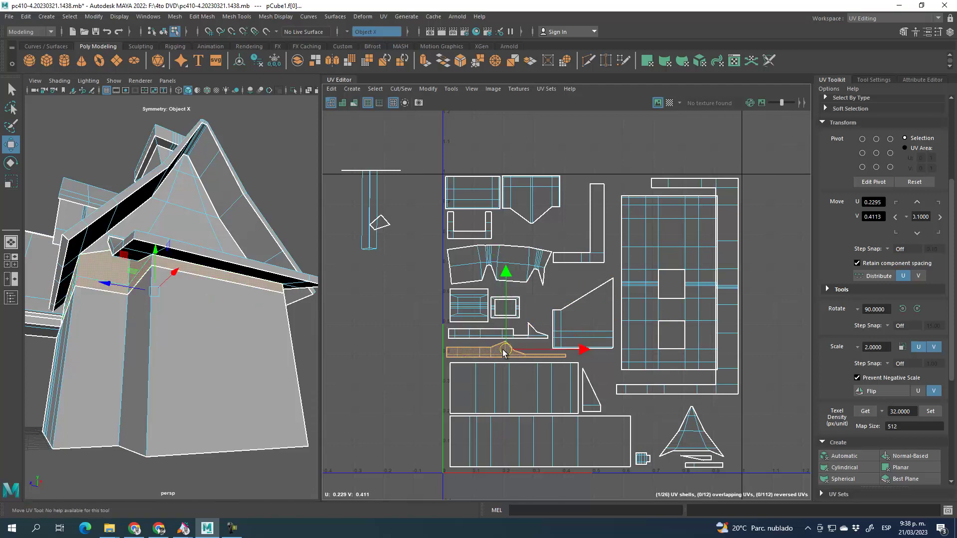
{"action": "left_click", "coordinate": [585, 329]}
{"action": "left_click_drag", "start_coordinate": [582, 317], "coordinate": [579, 319]}
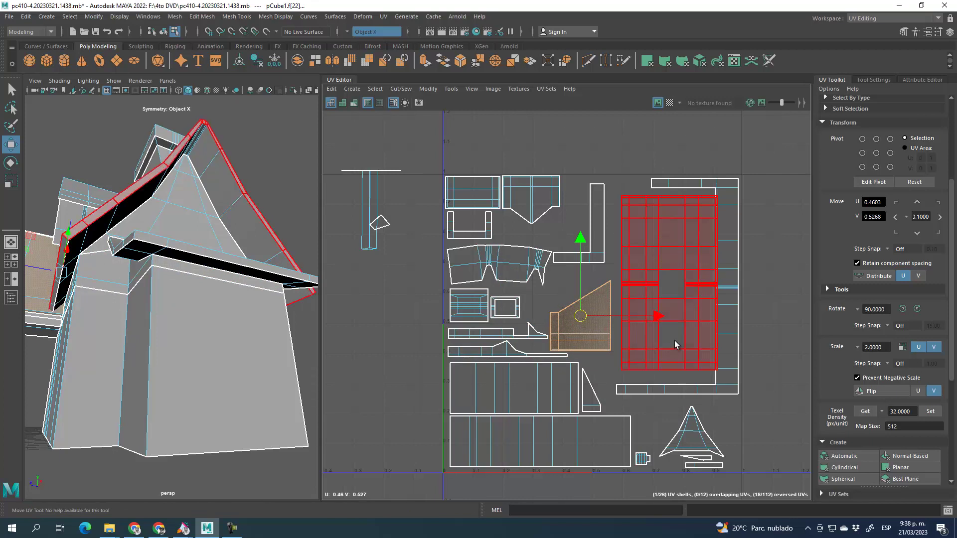
- Shift the gridded shell away from the C-shaped overhang shell, then scale the overhang shell down slightly and raise it
{"action": "left_click", "coordinate": [674, 345]}
{"action": "left_click_drag", "start_coordinate": [739, 284], "coordinate": [723, 286]}
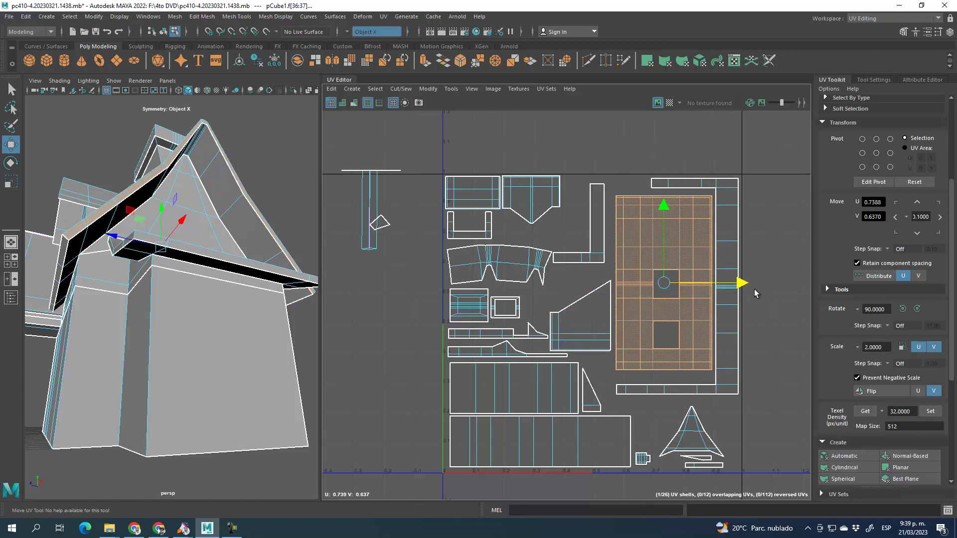
{"action": "left_click", "coordinate": [732, 318]}
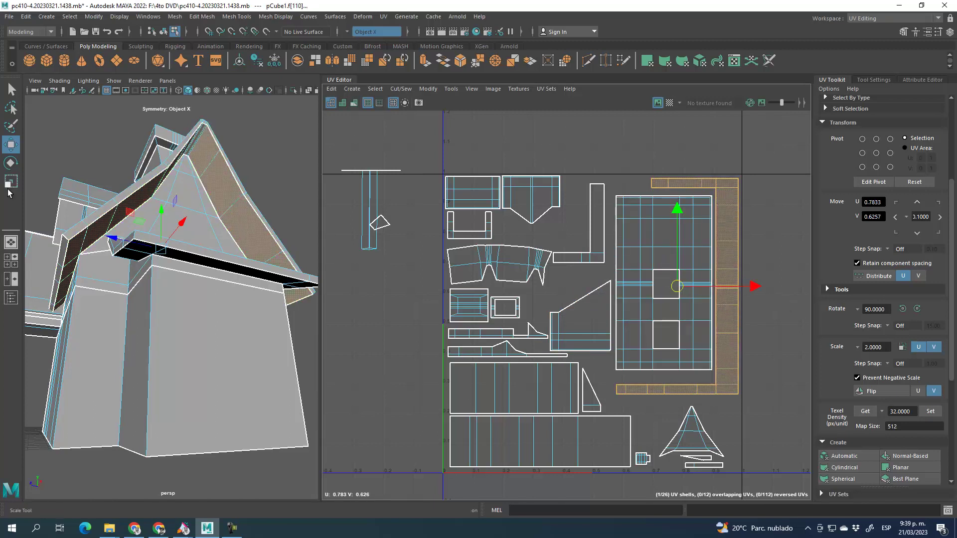
{"action": "left_click", "coordinate": [11, 182]}
{"action": "left_click_drag", "start_coordinate": [677, 285], "coordinate": [677, 284]}
{"action": "left_click", "coordinate": [11, 145]}
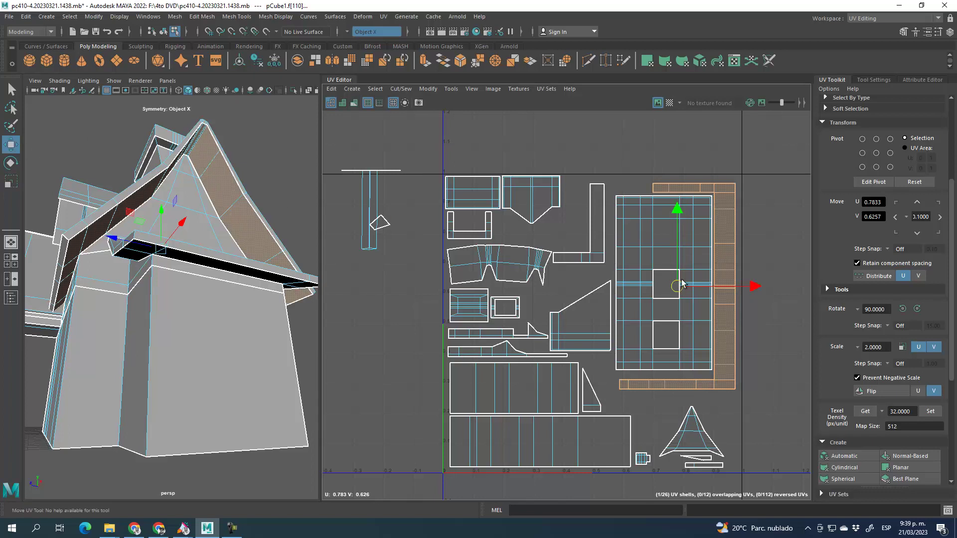
{"action": "left_click_drag", "start_coordinate": [678, 214], "coordinate": [678, 209]}
- Scale the C-shaped overhang shell down a little more and reposition it closely around the gridded shell
{"action": "key", "text": "r"}
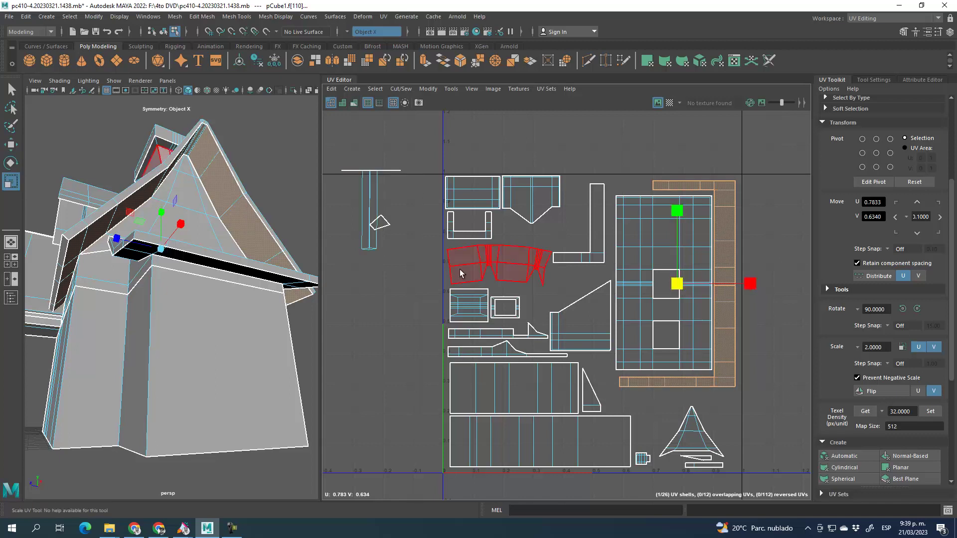
{"action": "left_click_drag", "start_coordinate": [679, 283], "coordinate": [676, 282]}
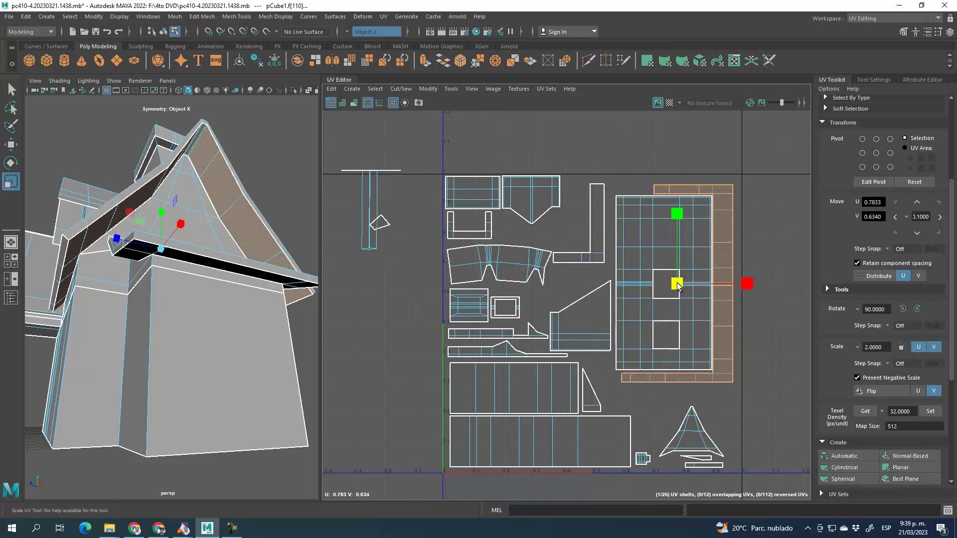
{"action": "key", "text": "w"}
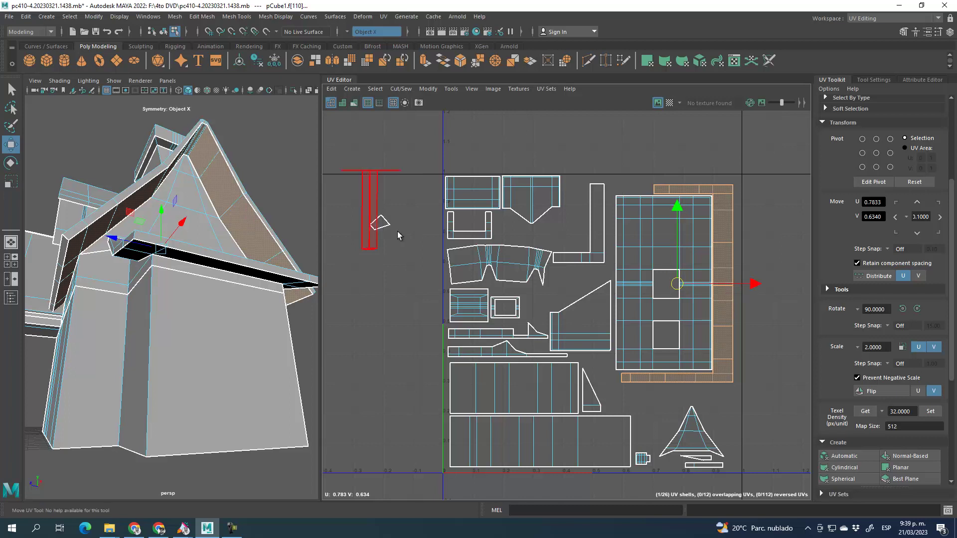
{"action": "left_click_drag", "start_coordinate": [677, 210], "coordinate": [677, 207]}
{"action": "left_click", "coordinate": [774, 334]}
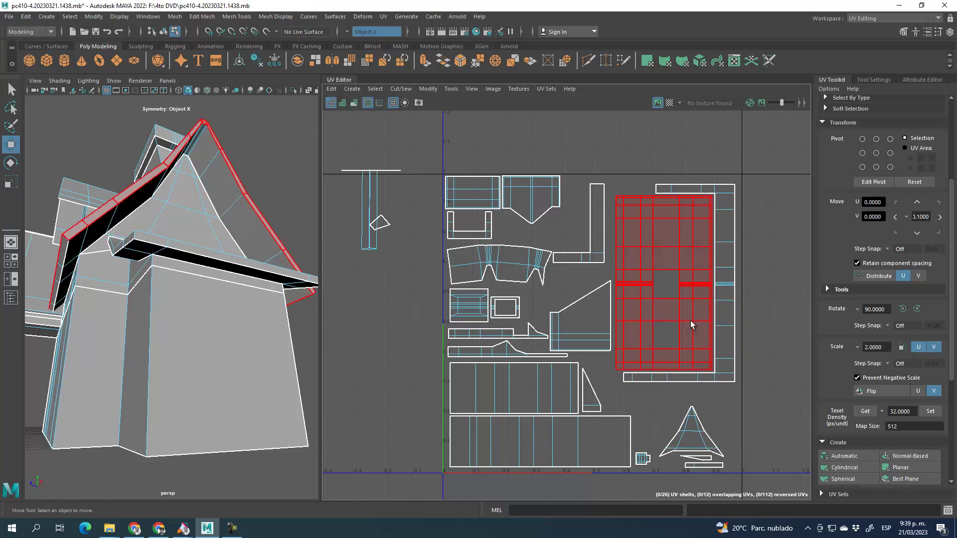
- Locate the overlapping roof shell with the long thin strips and select four faces along its lower eave edge on the model
{"action": "middle_click_drag", "start_coordinate": [491, 189], "coordinate": [496, 395], "text": "alt"}
{"action": "left_click", "coordinate": [545, 274]}
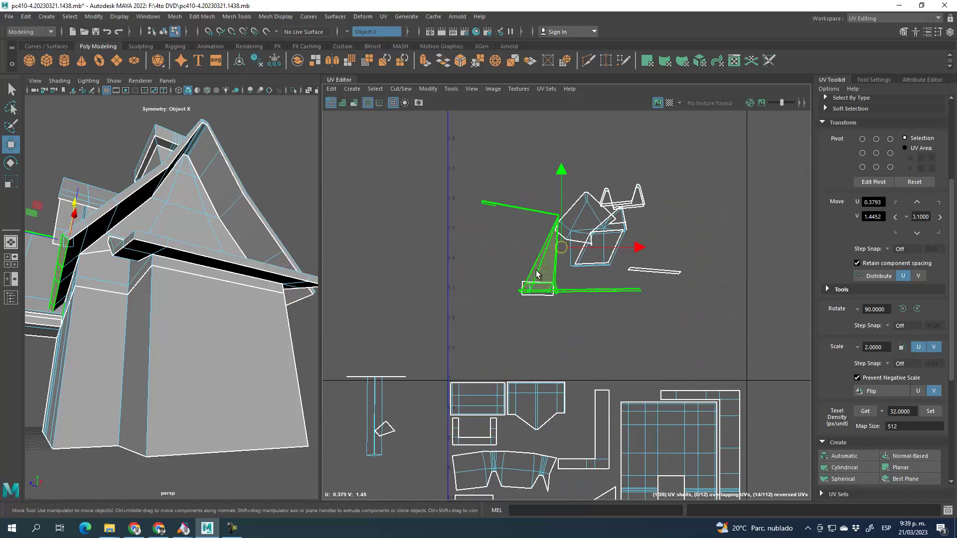
{"action": "left_click_drag", "start_coordinate": [164, 279], "coordinate": [194, 308], "text": "alt"}
{"action": "key", "text": "f"}
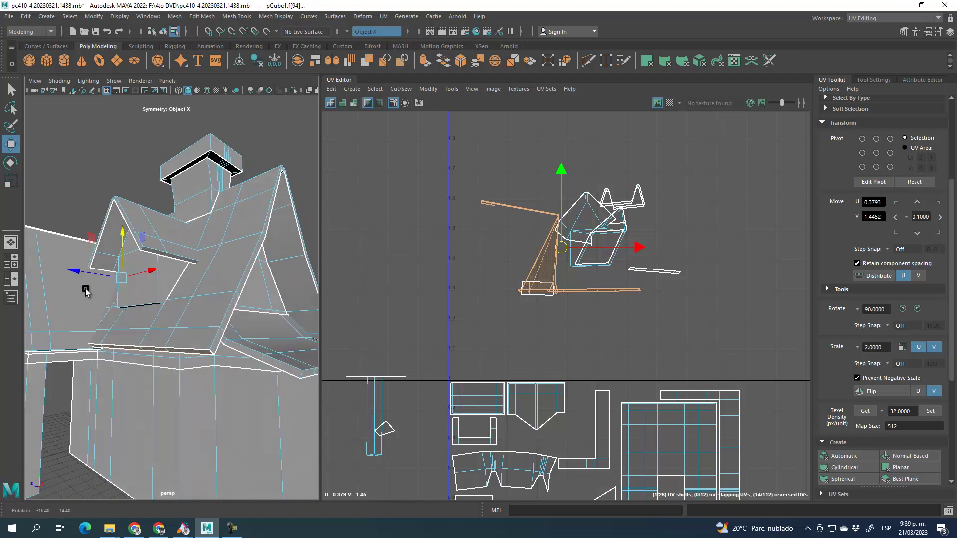
{"action": "scroll", "coordinate": [850, 169], "scroll_direction": "up", "scroll_amount": 5}
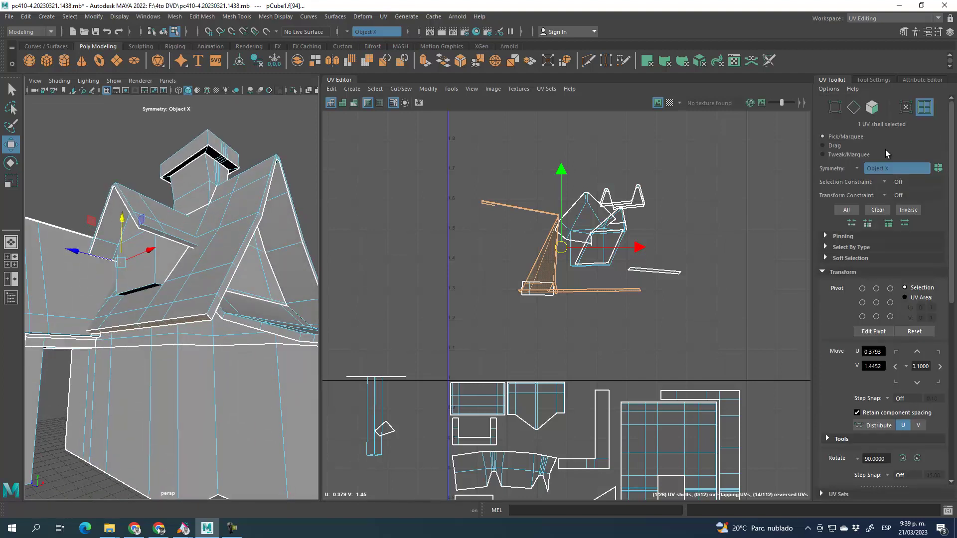
{"action": "left_click", "coordinate": [871, 106]}
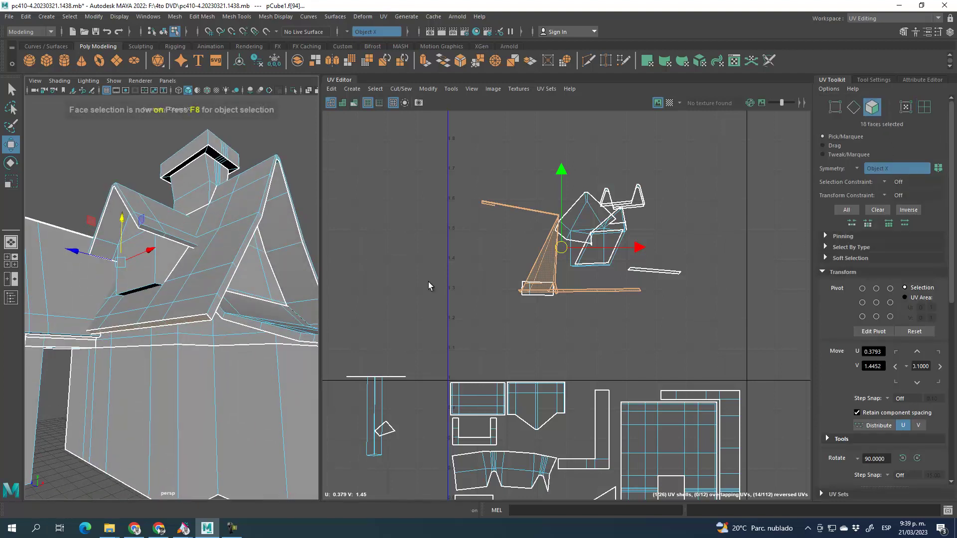
{"action": "left_click", "coordinate": [189, 320]}
{"action": "left_click", "coordinate": [151, 324], "text": "shift"}
{"action": "left_click", "coordinate": [123, 327], "text": "shift"}
{"action": "left_click", "coordinate": [94, 327], "text": "shift"}
- Add the remaining faces at the far end of the roof's eave edge to the selection
{"action": "left_click_drag", "start_coordinate": [195, 325], "coordinate": [220, 314], "text": "alt"}
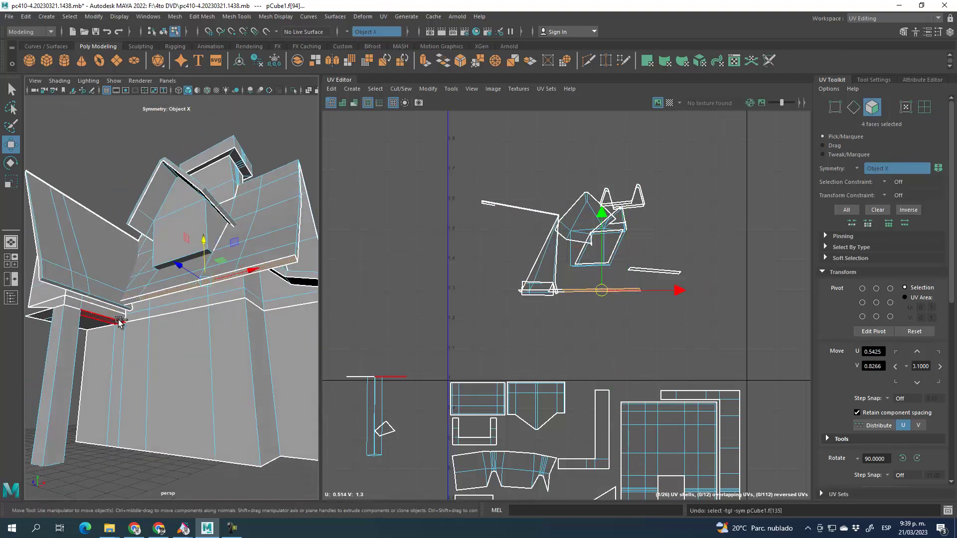
{"action": "scroll", "coordinate": [717, 360], "scroll_direction": "down", "scroll_amount": 1}
{"action": "middle_click_drag", "start_coordinate": [704, 390], "coordinate": [677, 351], "text": "alt"}
{"action": "left_click_drag", "start_coordinate": [589, 274], "coordinate": [593, 282]}
{"action": "key", "text": "ctrl+z"}
{"action": "left_click_drag", "start_coordinate": [144, 299], "coordinate": [218, 312], "text": "alt"}
{"action": "middle_click_drag", "start_coordinate": [218, 312], "coordinate": [189, 305], "text": "alt"}
{"action": "right_click_drag", "start_coordinate": [189, 305], "coordinate": [259, 327], "text": "alt"}
{"action": "left_click", "coordinate": [304, 346], "text": "shift"}
{"action": "left_click", "coordinate": [253, 342], "text": "shift"}
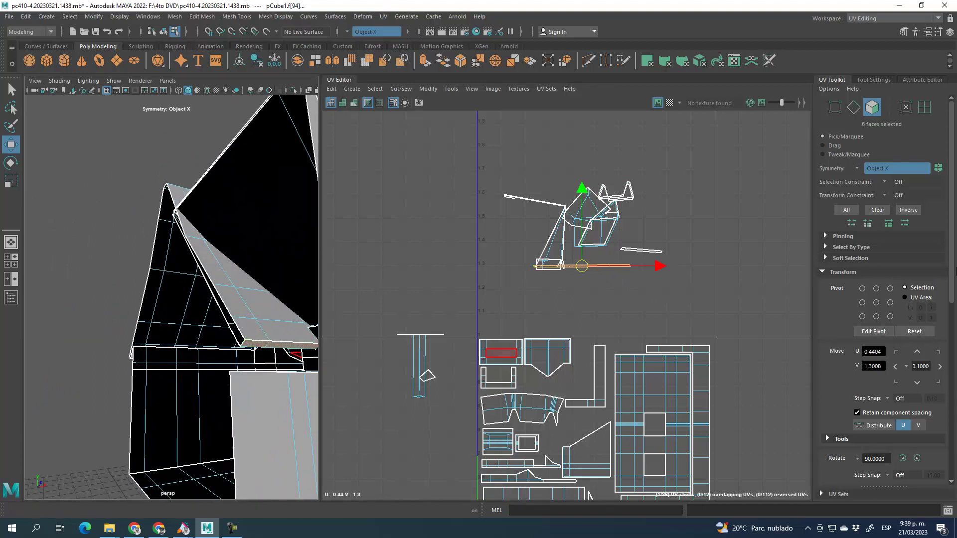
- Create a UV shell from the selected eave edge faces, clear of the overlapping shells, and unfold it
{"action": "left_click", "coordinate": [826, 271]}
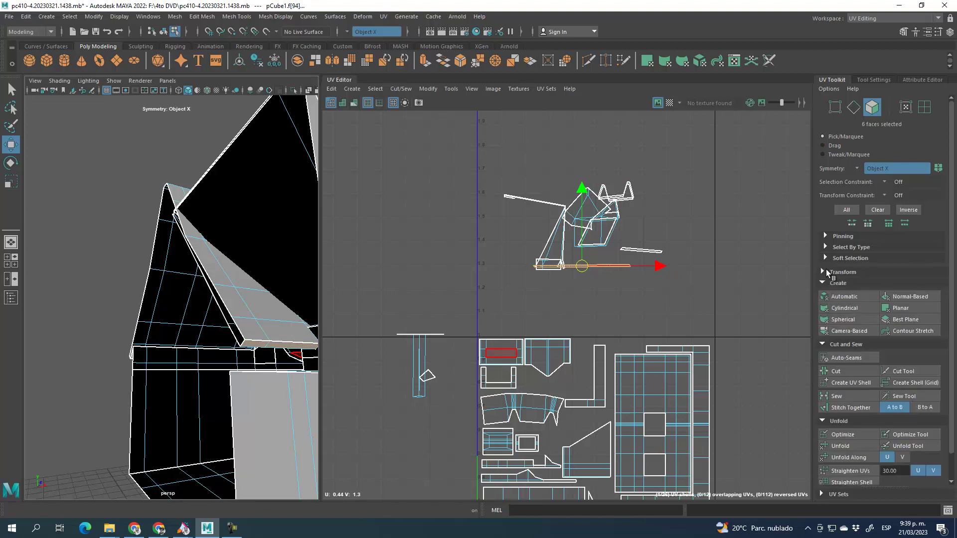
{"action": "left_click", "coordinate": [853, 382]}
{"action": "left_click", "coordinate": [874, 109]}
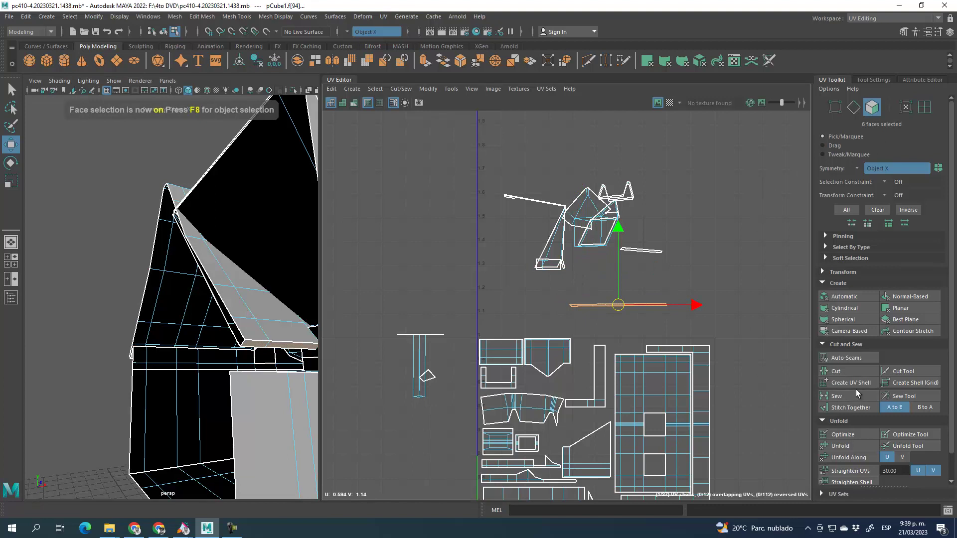
{"action": "left_click", "coordinate": [840, 446]}
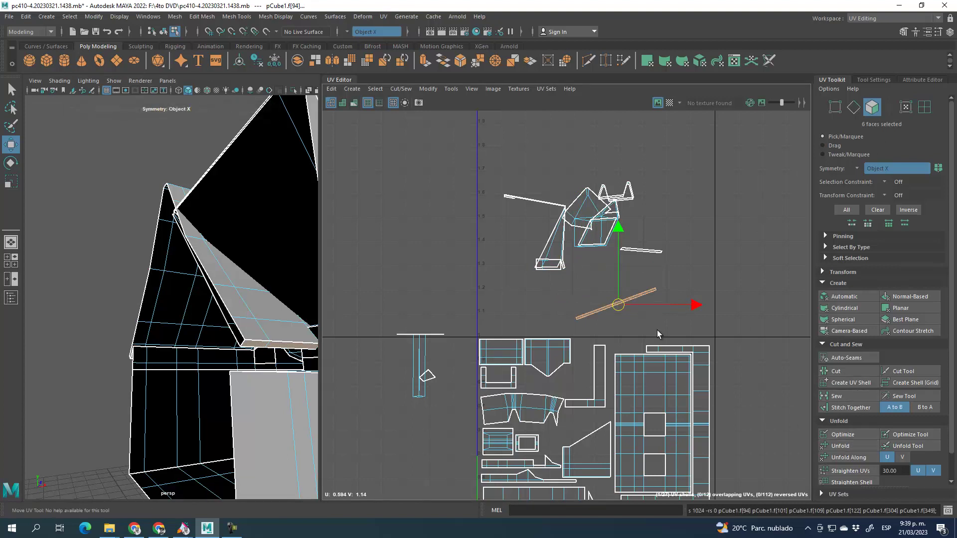
- Rotate the thin eave strip shell to horizontal and straighten its UVs
{"action": "left_click", "coordinate": [3, 162]}
{"action": "scroll", "coordinate": [636, 324], "scroll_direction": "down", "scroll_amount": 3}
{"action": "scroll", "coordinate": [650, 314], "scroll_direction": "up", "scroll_amount": 6}
{"action": "left_click_drag", "start_coordinate": [625, 258], "coordinate": [645, 274]}
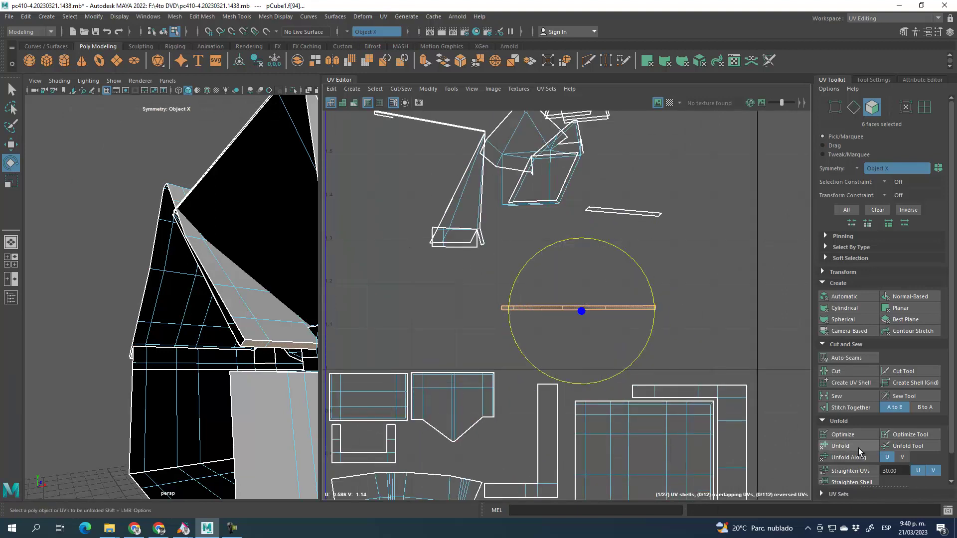
{"action": "left_click", "coordinate": [853, 470]}
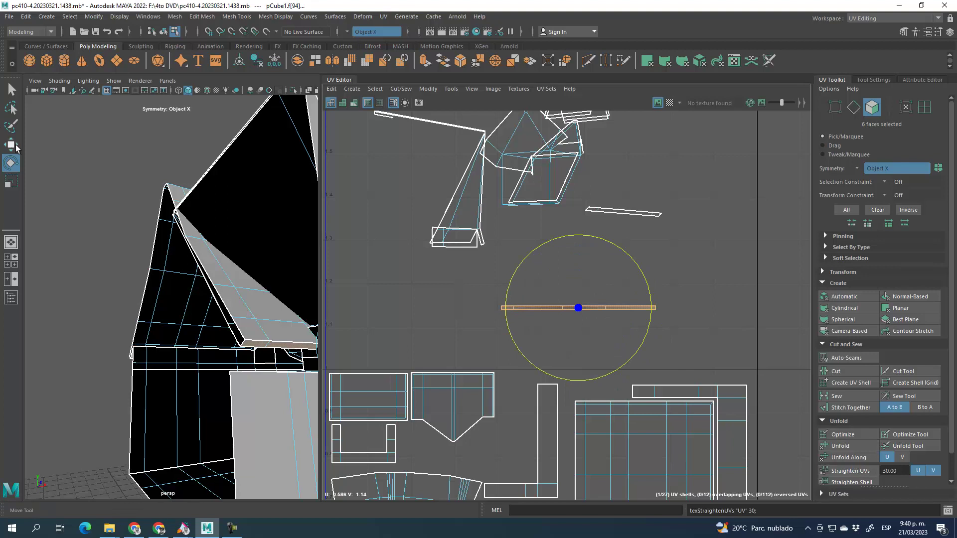
- Move the straightened eave strip into the UV tile, directly beneath the C-shaped overhang shell
{"action": "left_click", "coordinate": [11, 145]}
{"action": "scroll", "coordinate": [576, 238], "scroll_direction": "down", "scroll_amount": 4}
{"action": "middle_click_drag", "start_coordinate": [591, 344], "coordinate": [612, 216], "text": "alt"}
{"action": "left_click_drag", "start_coordinate": [591, 219], "coordinate": [642, 427]}
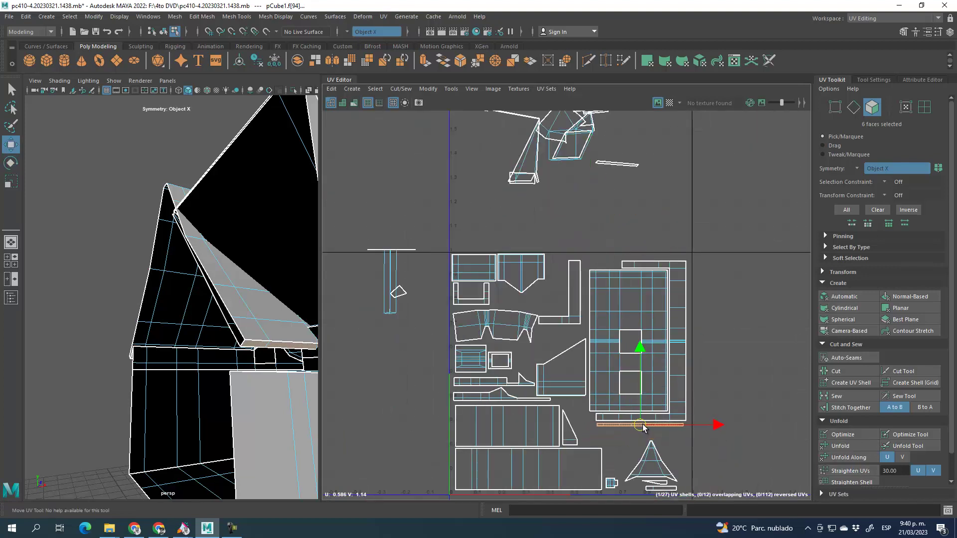
- Select the two front wall faces of the roof dormer together with its underside and both side faces
{"action": "scroll", "coordinate": [222, 277], "scroll_direction": "down", "scroll_amount": 8}
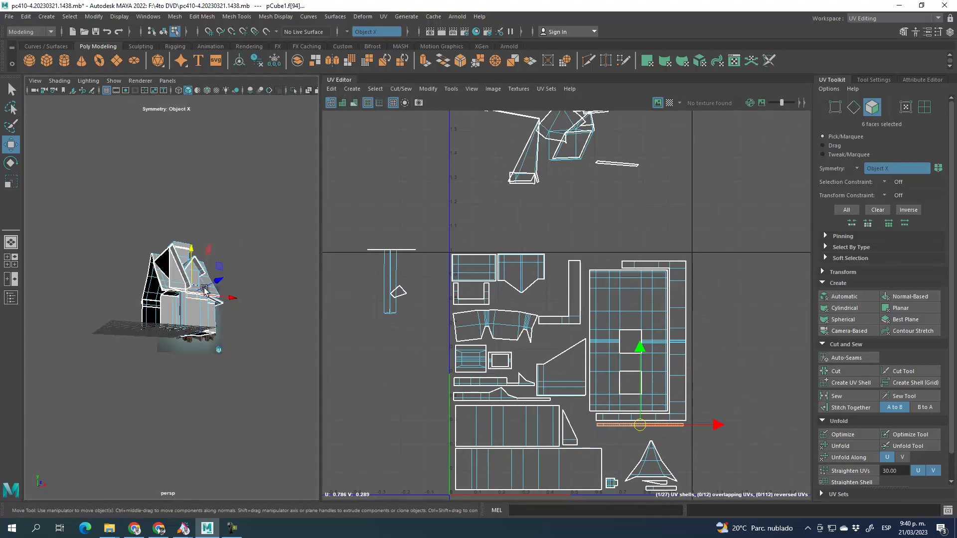
{"action": "scroll", "coordinate": [171, 294], "scroll_direction": "up", "scroll_amount": 6}
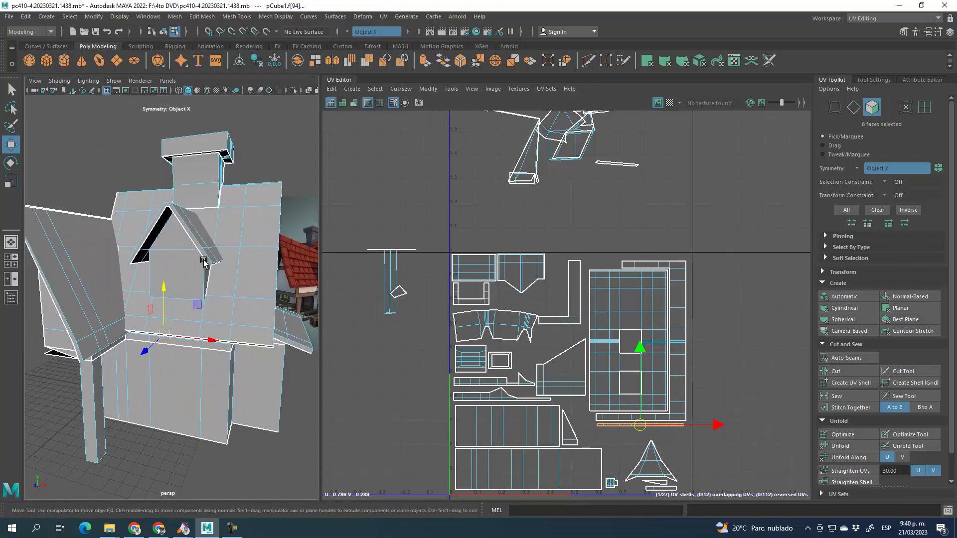
{"action": "left_click", "coordinate": [173, 244]}
{"action": "left_click", "coordinate": [175, 276], "text": "shift"}
{"action": "left_click_drag", "start_coordinate": [207, 289], "coordinate": [179, 257], "text": "alt"}
{"action": "scroll", "coordinate": [208, 283], "scroll_direction": "up", "scroll_amount": 6}
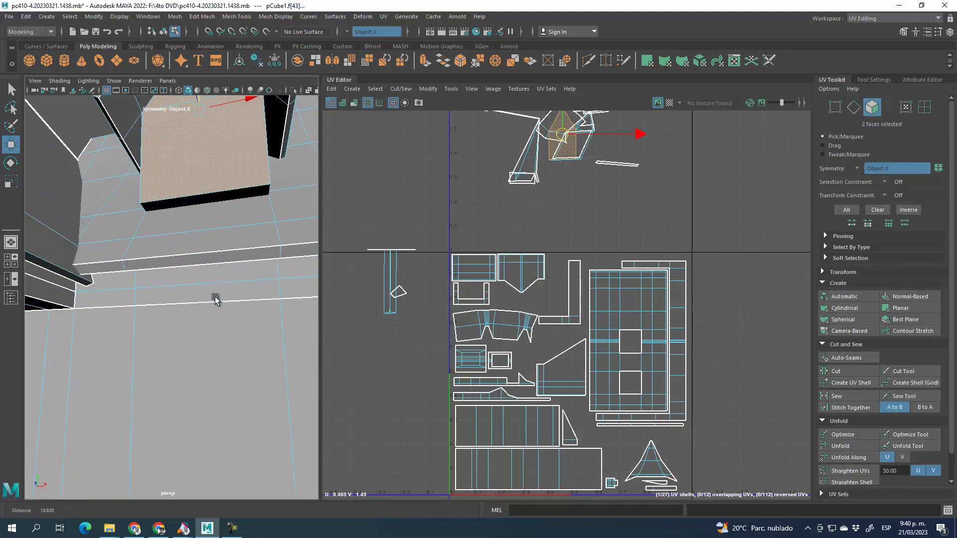
{"action": "left_click", "coordinate": [213, 200], "text": "shift"}
{"action": "left_click_drag", "start_coordinate": [213, 200], "coordinate": [197, 292], "text": "alt"}
{"action": "left_click", "coordinate": [182, 239], "text": "shift"}
{"action": "left_click_drag", "start_coordinate": [181, 239], "coordinate": [213, 292], "text": "alt"}
{"action": "left_click", "coordinate": [213, 292], "text": "shift"}
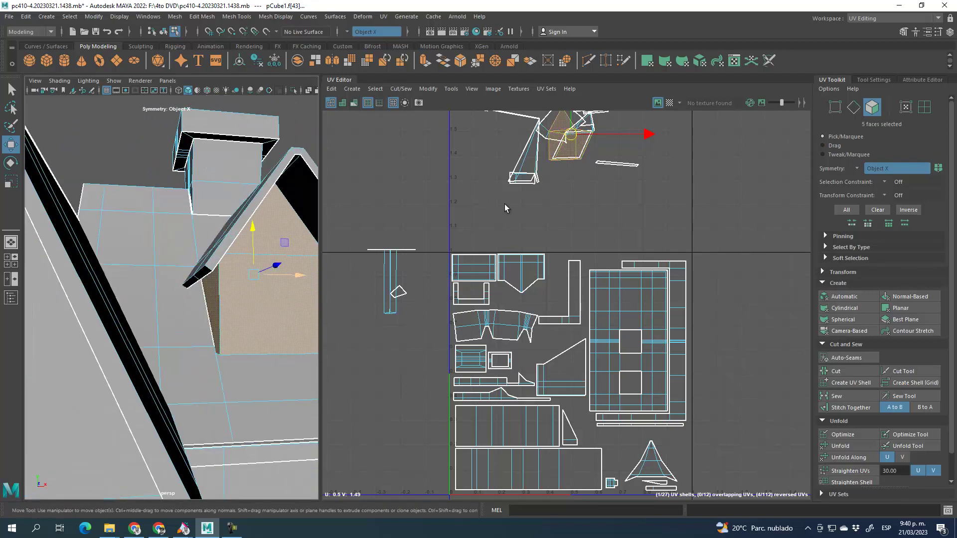
- Cut the selected dormer faces into their own UV shell, move it clear of the overlapping shells and unfold it
{"action": "left_click", "coordinate": [835, 371]}
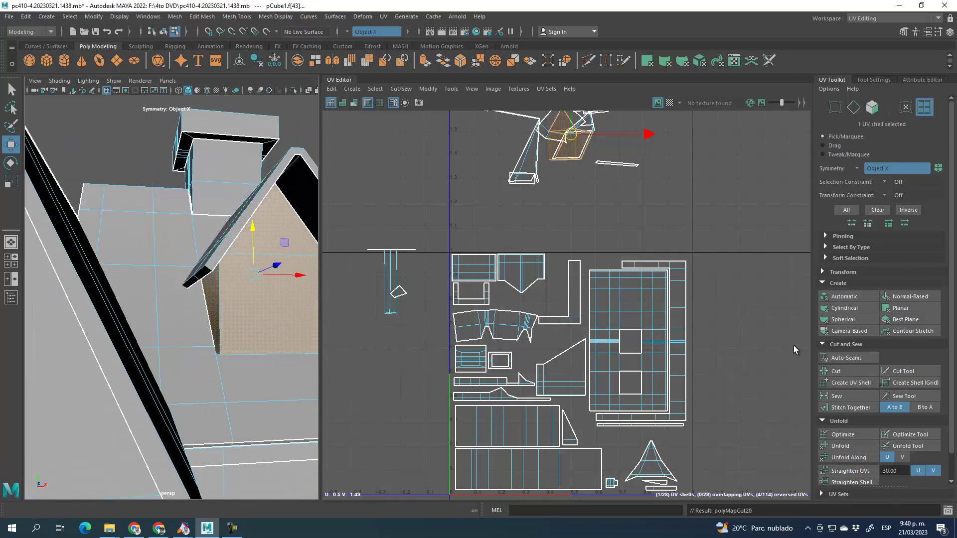
{"action": "left_click_drag", "start_coordinate": [570, 134], "coordinate": [722, 198]}
{"action": "middle_click_drag", "start_coordinate": [755, 239], "coordinate": [702, 264], "text": "alt"}
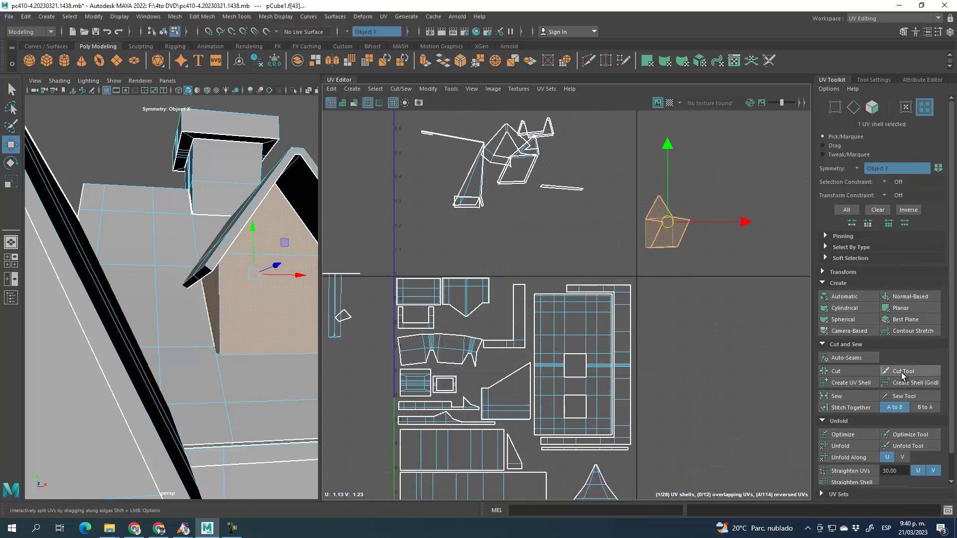
{"action": "left_click", "coordinate": [840, 446]}
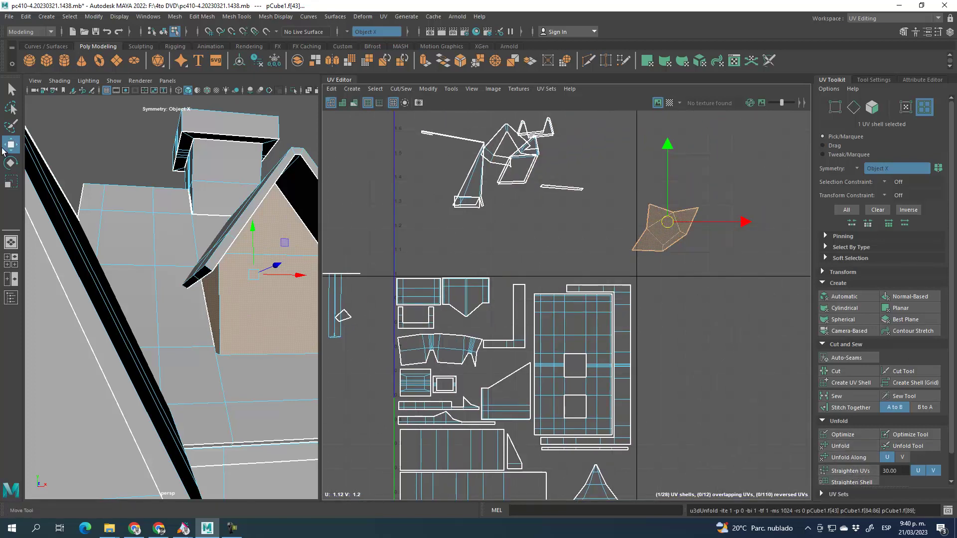
- Rotate the unfolded dormer wall shell upright and straighten its UVs
{"action": "left_click", "coordinate": [14, 166]}
{"action": "left_click", "coordinate": [13, 183]}
{"action": "left_click", "coordinate": [13, 166]}
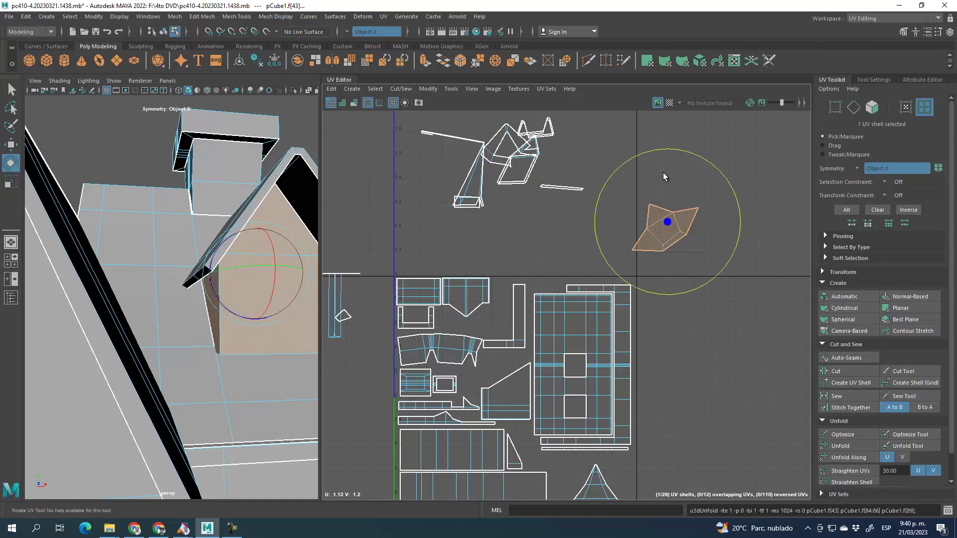
{"action": "mouse_move", "coordinate": [684, 149]}
{"action": "left_mouse_down"}
{"action": "mouse_move", "coordinate": [726, 188]}
{"action": "mouse_move", "coordinate": [715, 179]}
{"action": "left_mouse_up"}
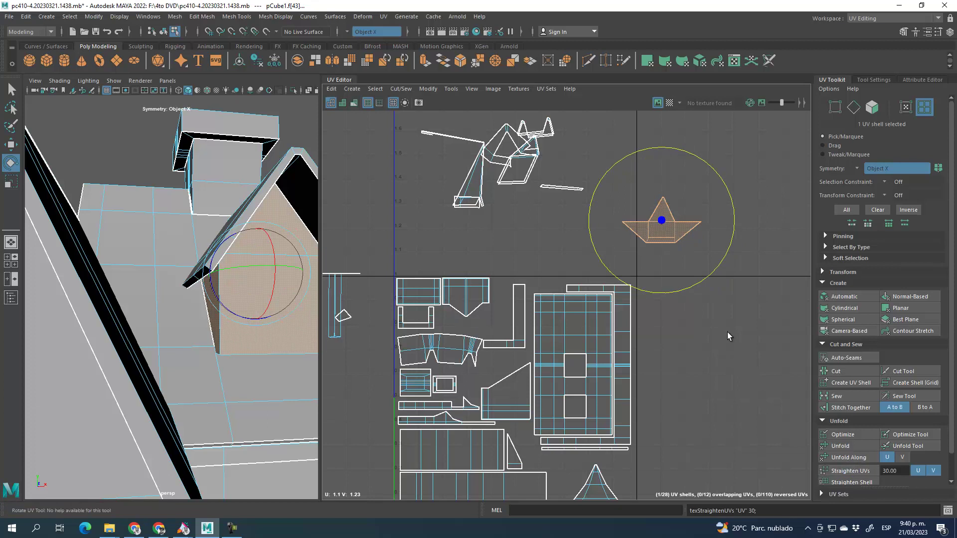
{"action": "left_click", "coordinate": [755, 253]}
- Split the dormer's two front faces into a separate UV shell above the side-wall shell and unfold it
{"action": "left_click", "coordinate": [872, 107]}
{"action": "left_click", "coordinate": [662, 212]}
{"action": "left_click", "coordinate": [663, 234]}
{"action": "left_click", "coordinate": [663, 237]}
{"action": "left_click", "coordinate": [662, 213], "text": "shift"}
{"action": "left_click", "coordinate": [15, 145]}
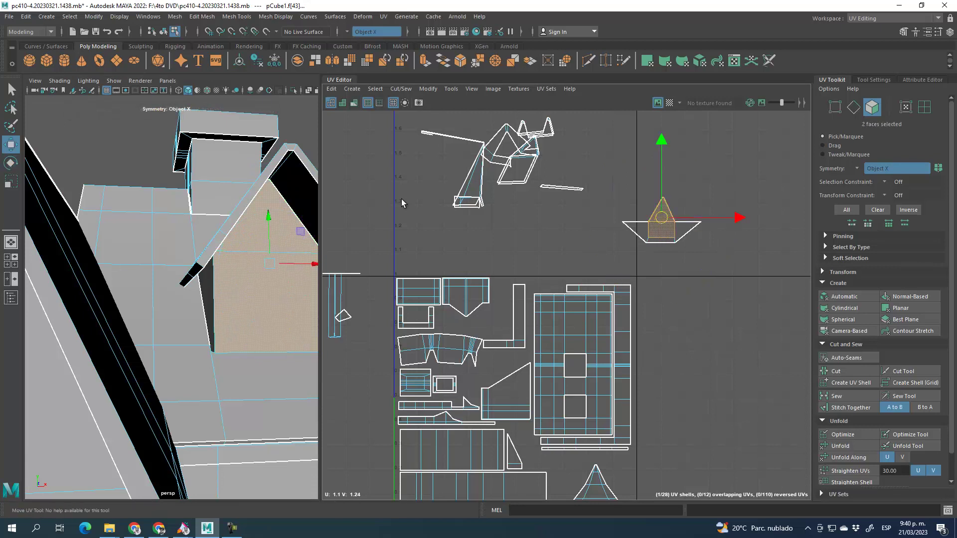
{"action": "left_click", "coordinate": [847, 382]}
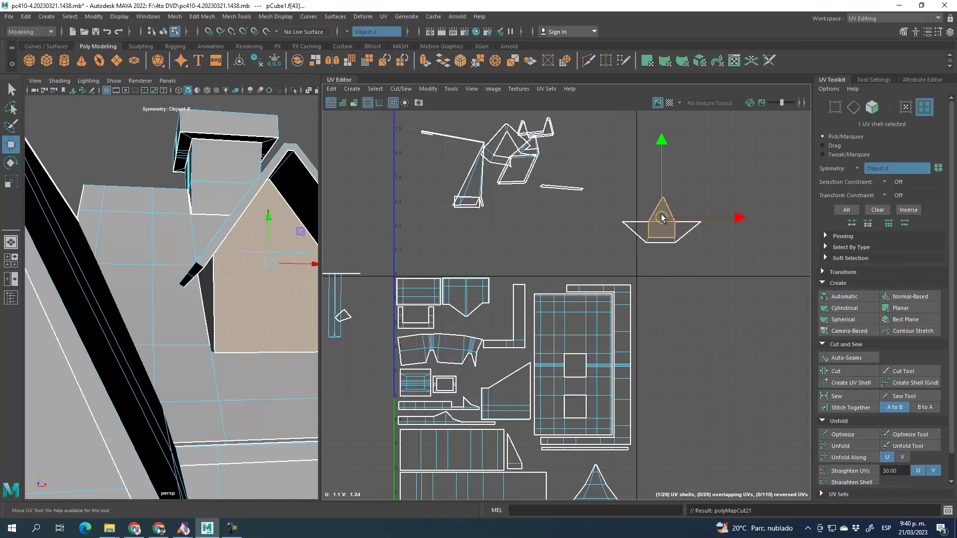
{"action": "left_click_drag", "start_coordinate": [660, 220], "coordinate": [657, 190]}
{"action": "left_click", "coordinate": [853, 445]}
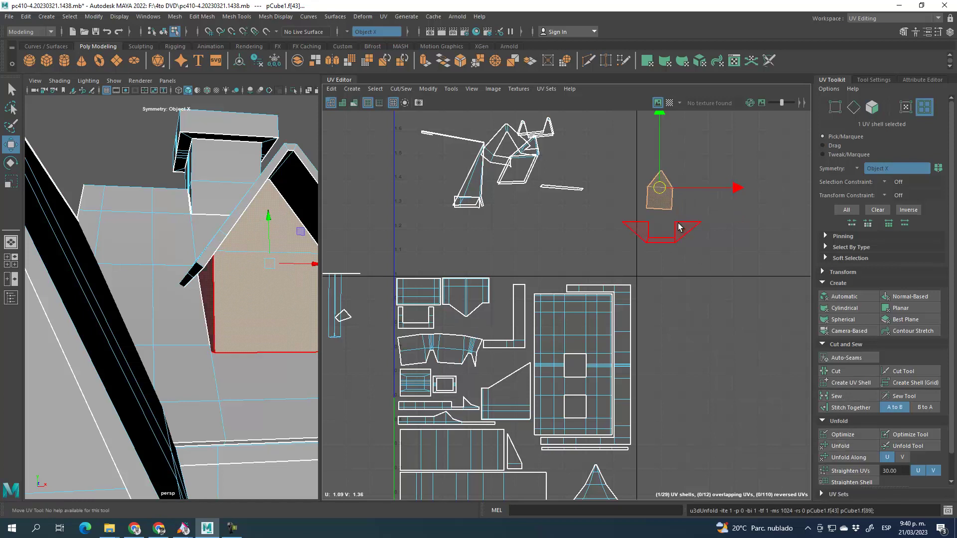
- Align the dormer front shell upright and straighten its UVs
{"action": "left_click", "coordinate": [10, 162]}
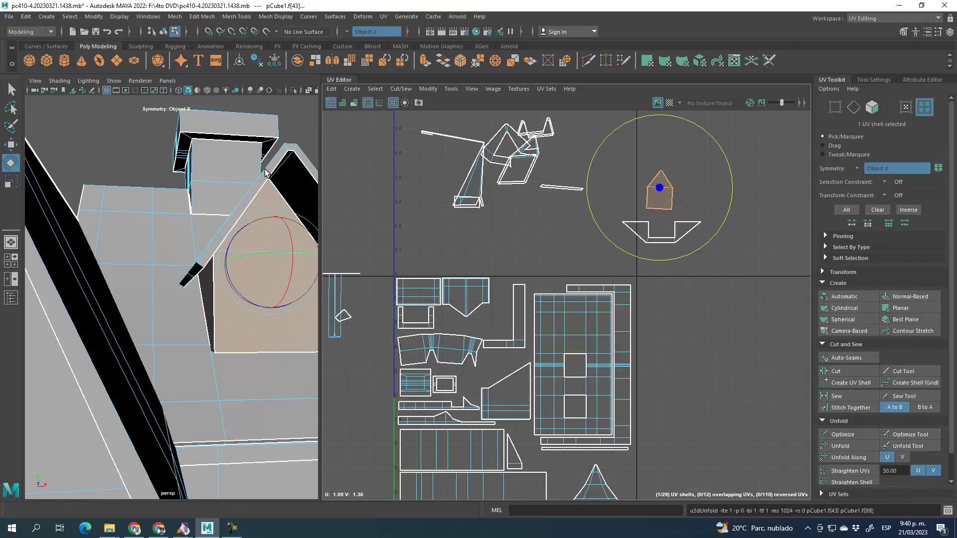
{"action": "left_click_drag", "start_coordinate": [691, 124], "coordinate": [690, 124]}
{"action": "left_click", "coordinate": [710, 264]}
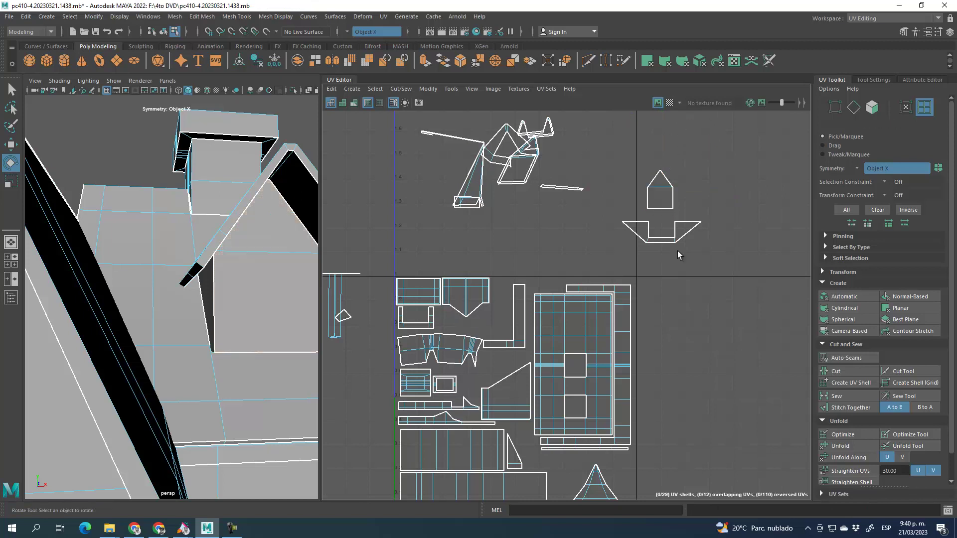
- Unfold the remaining dormer side-and-underside shell and rotate it to horizontal
{"action": "left_click_drag", "start_coordinate": [608, 213], "coordinate": [699, 243]}
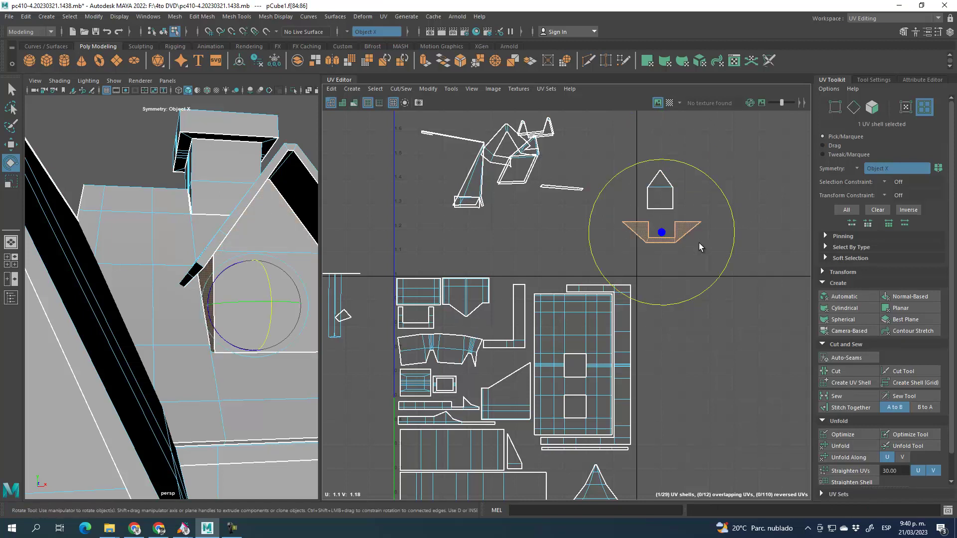
{"action": "left_click", "coordinate": [842, 445]}
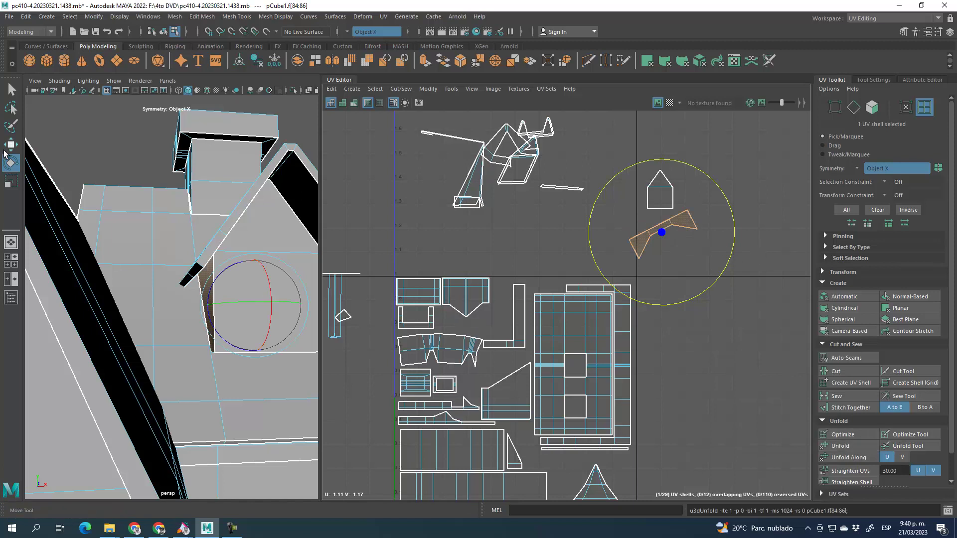
{"action": "mouse_move", "coordinate": [699, 170]}
{"action": "left_mouse_down"}
{"action": "mouse_move", "coordinate": [618, 165]}
{"action": "mouse_move", "coordinate": [531, 326]}
{"action": "left_mouse_up"}
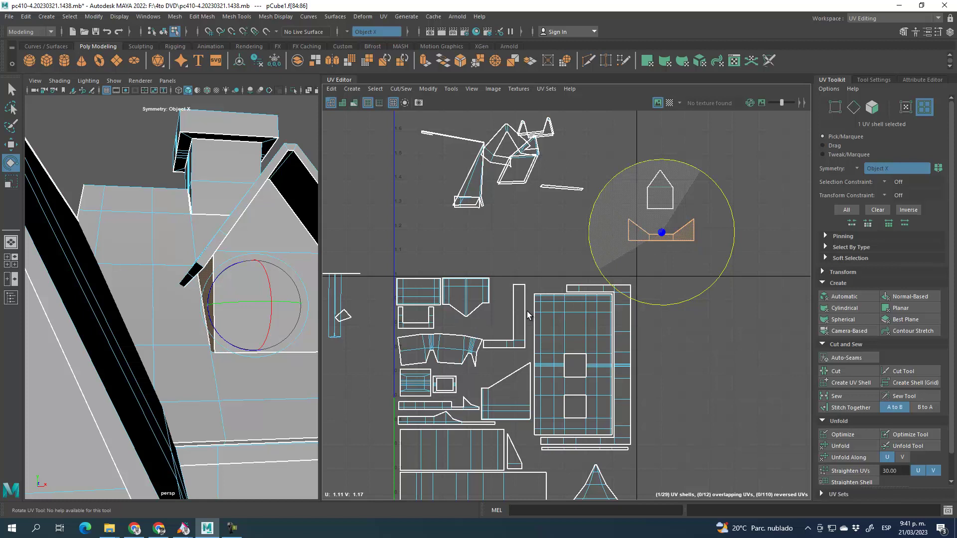
{"action": "left_click_drag", "start_coordinate": [527, 311], "coordinate": [527, 311]}
- Move the dormer front shell and the side-wall shell down beside the right edge of the UV tile
{"action": "left_click", "coordinate": [15, 146]}
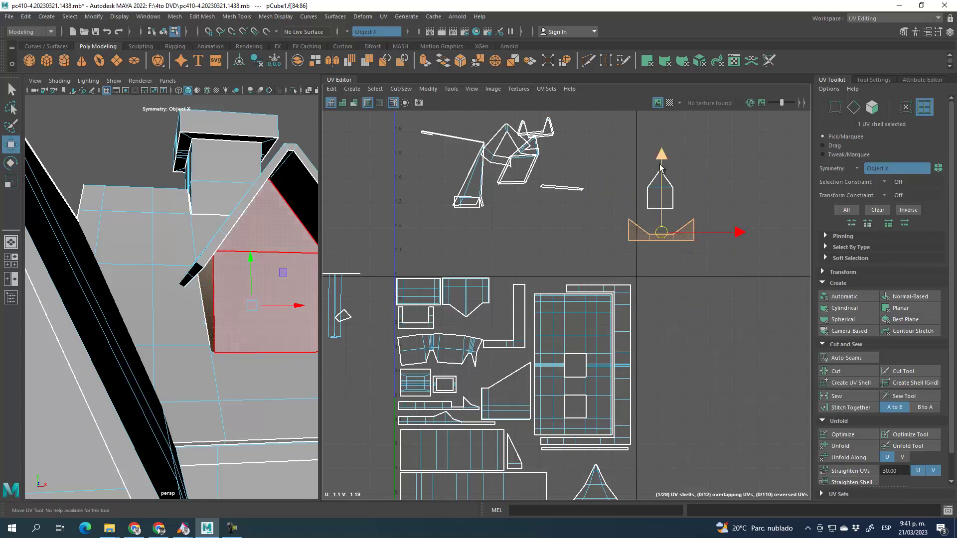
{"action": "left_click_drag", "start_coordinate": [722, 283], "coordinate": [723, 283]}
{"action": "middle_click_drag", "start_coordinate": [713, 263], "coordinate": [681, 244], "text": "alt"}
{"action": "left_click_drag", "start_coordinate": [665, 184], "coordinate": [708, 398]}
{"action": "middle_click_drag", "start_coordinate": [708, 399], "coordinate": [535, 297], "text": "alt"}
{"action": "scroll", "coordinate": [698, 232], "scroll_direction": "up", "scroll_amount": 2}
{"action": "left_click", "coordinate": [663, 242]}
{"action": "left_click_drag", "start_coordinate": [535, 295], "coordinate": [713, 299]}
{"action": "middle_click_drag", "start_coordinate": [484, 201], "coordinate": [574, 307], "text": "alt"}
{"action": "scroll", "coordinate": [543, 295], "scroll_direction": "down", "scroll_amount": 2}
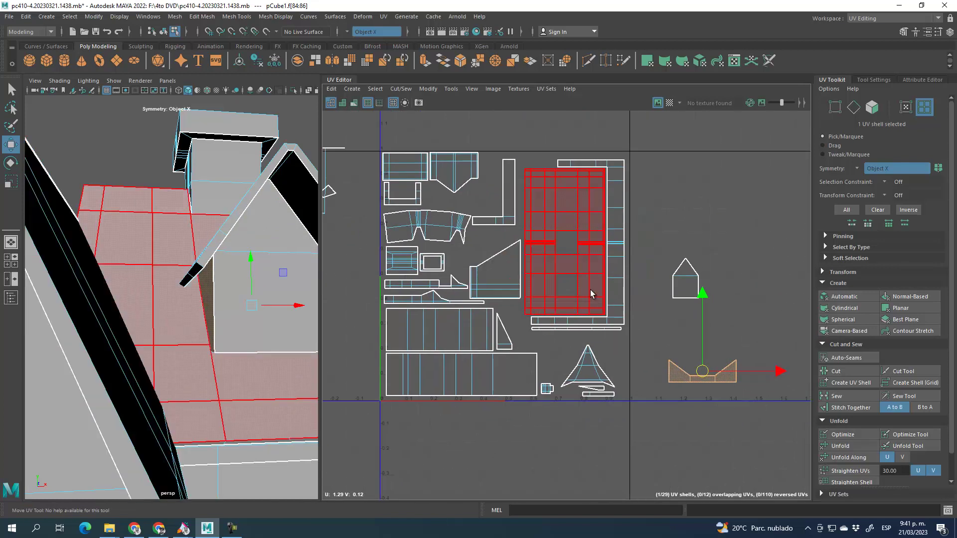
- Scale down the two large rectangular wall shells and place them in the lower-left corner of the UV tile
{"action": "left_click_drag", "start_coordinate": [373, 328], "coordinate": [461, 386]}
{"action": "key", "text": "r"}
{"action": "left_click_drag", "start_coordinate": [458, 351], "coordinate": [442, 364]}
{"action": "left_click", "coordinate": [10, 144]}
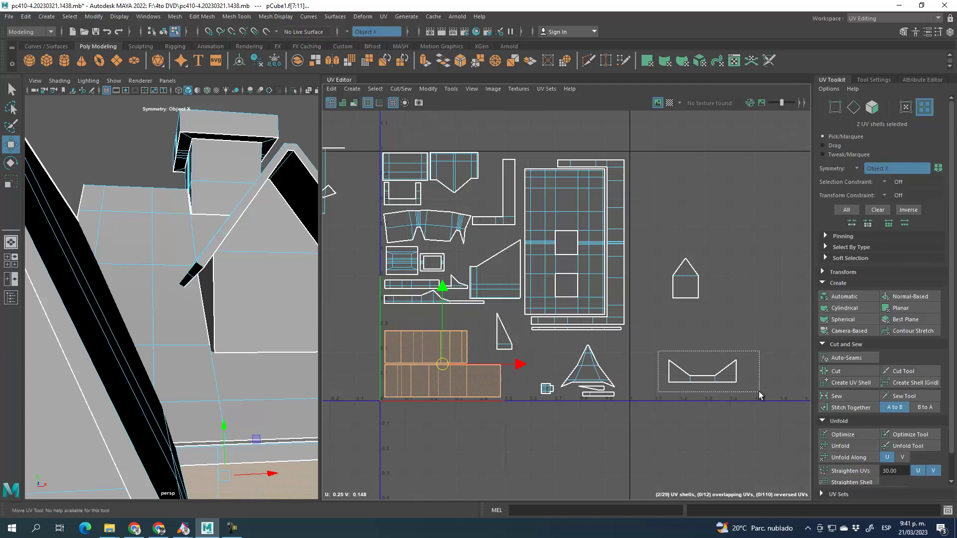
- Move the narrow triangular shell to the end of the lowest rectangular wall shell and scale it down slightly
{"action": "left_click", "coordinate": [715, 372]}
{"action": "left_click", "coordinate": [501, 332]}
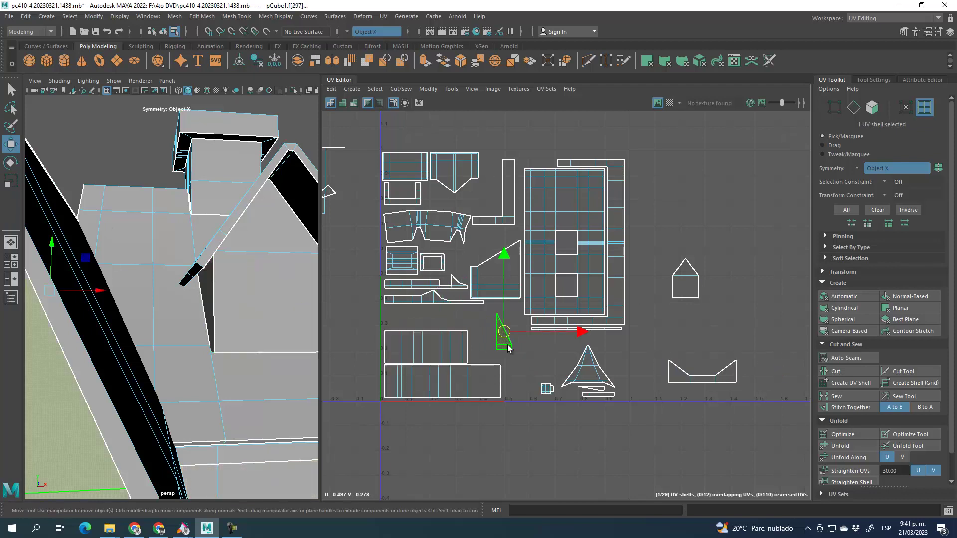
{"action": "left_click_drag", "start_coordinate": [507, 331], "coordinate": [517, 381]}
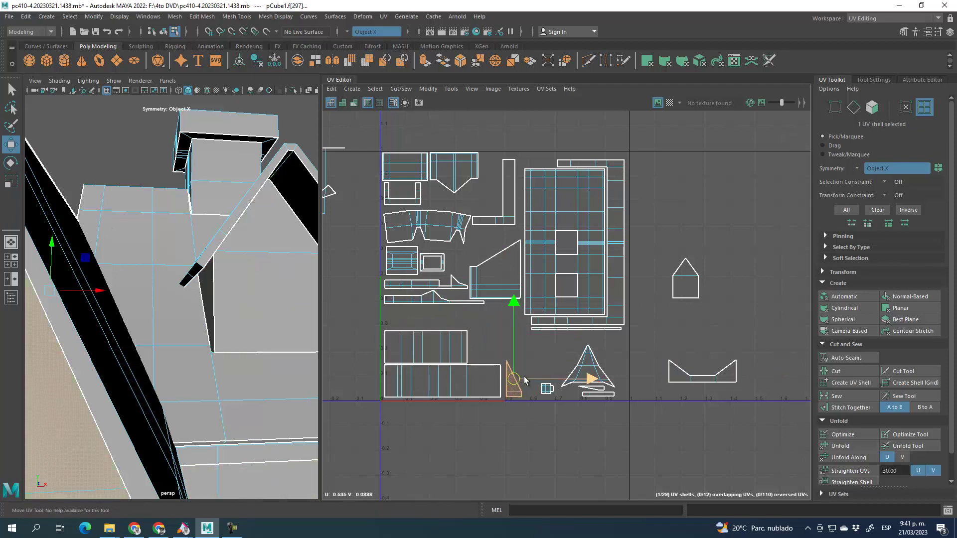
{"action": "left_click", "coordinate": [10, 182]}
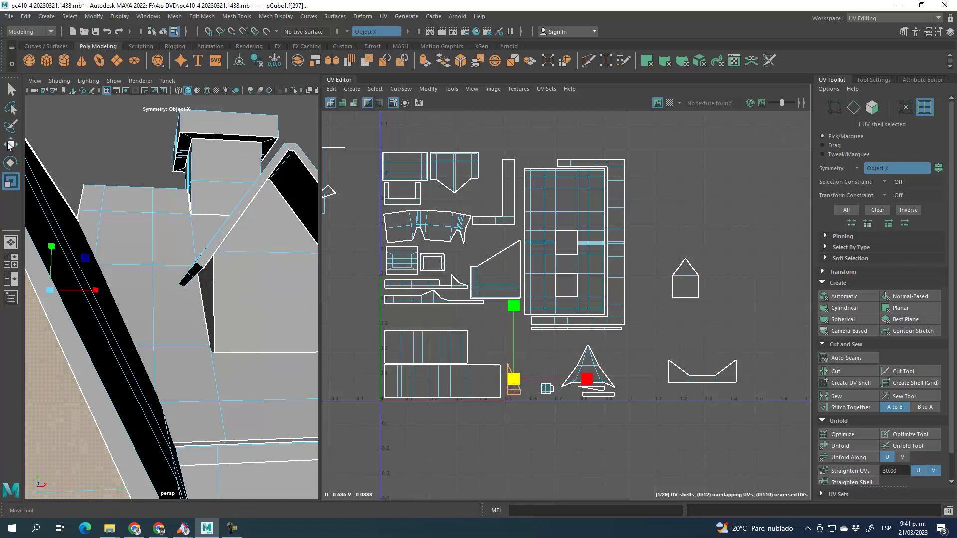
{"action": "left_click", "coordinate": [11, 146]}
{"action": "left_click_drag", "start_coordinate": [513, 381], "coordinate": [511, 382]}
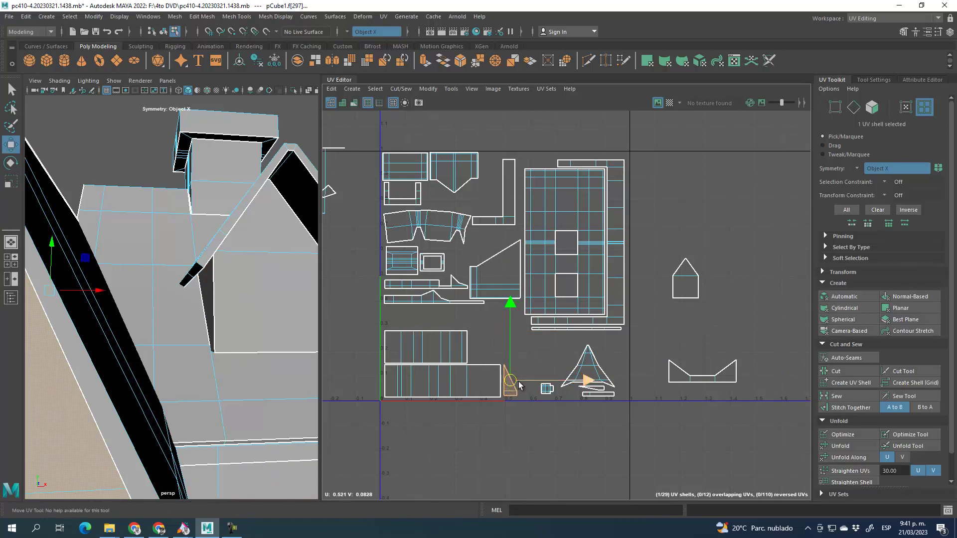
- Fit the dormer side-wall shell, scaled down, and the dormer front shell into the free space near the UV tile's bottom edge
{"action": "left_click", "coordinate": [702, 375]}
{"action": "left_click_drag", "start_coordinate": [702, 374], "coordinate": [498, 356]}
{"action": "left_click", "coordinate": [15, 186]}
{"action": "left_click", "coordinate": [11, 145]}
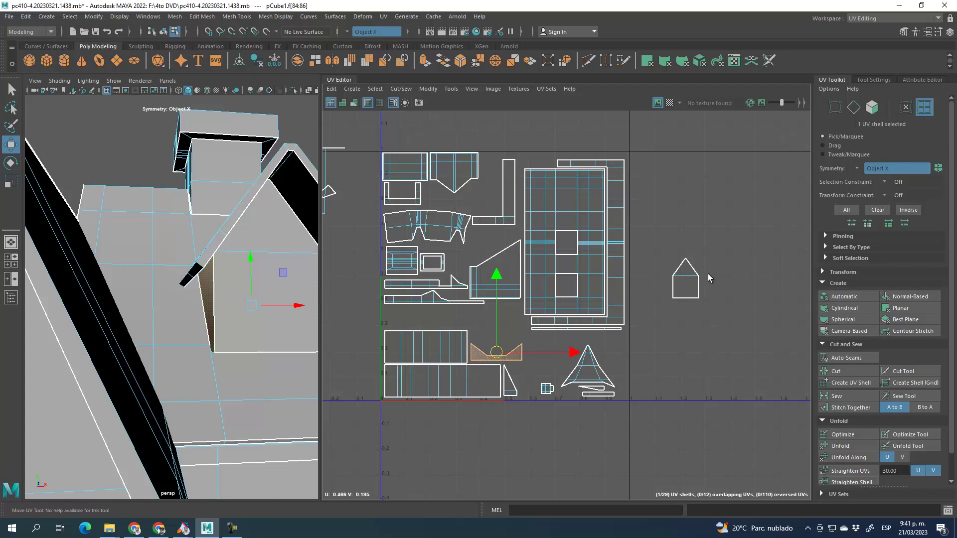
{"action": "left_click", "coordinate": [685, 279]}
{"action": "left_click_drag", "start_coordinate": [685, 278], "coordinate": [543, 355]}
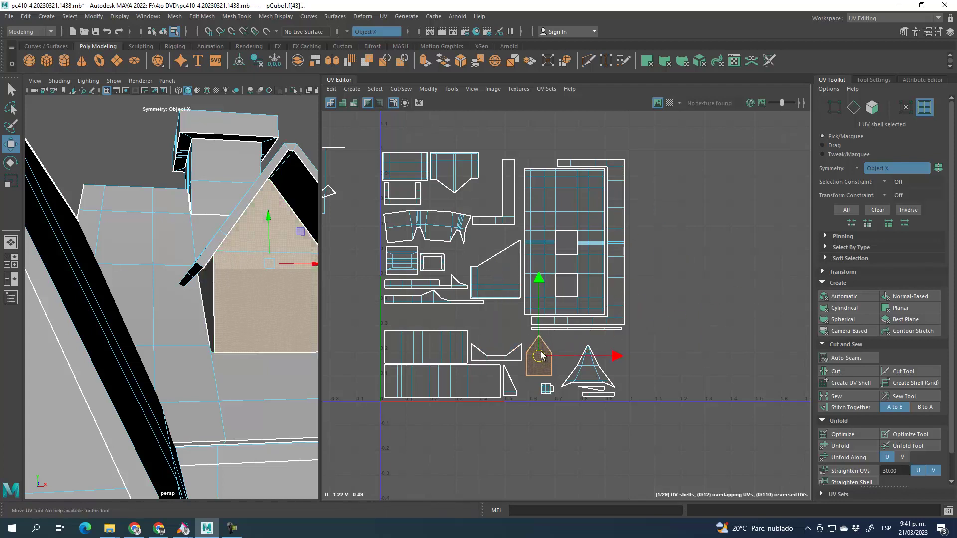
- Examine the dormer and chimney on the model and check which UV shell belongs to the chimney cap's underside
{"action": "middle_click_drag", "start_coordinate": [713, 203], "coordinate": [724, 379], "text": "alt"}
{"action": "scroll", "coordinate": [505, 239], "scroll_direction": "down", "scroll_amount": 1}
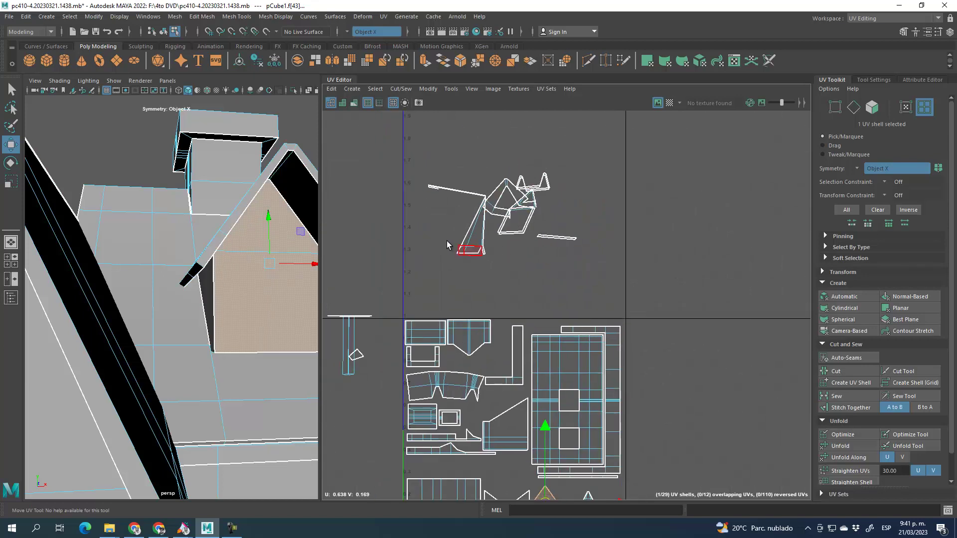
{"action": "scroll", "coordinate": [211, 221], "scroll_direction": "down", "scroll_amount": 5}
{"action": "left_click_drag", "start_coordinate": [227, 233], "coordinate": [184, 216], "text": "alt"}
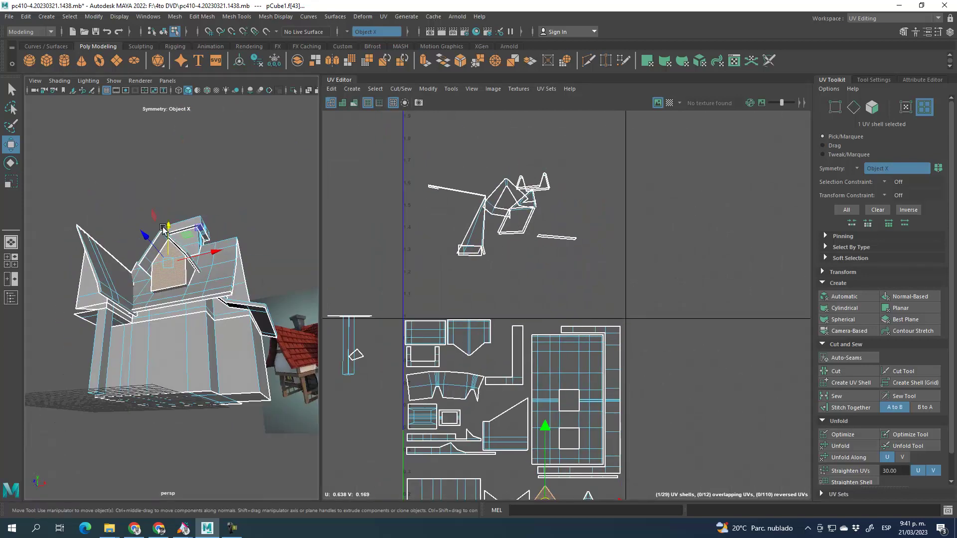
{"action": "scroll", "coordinate": [156, 243], "scroll_direction": "up", "scroll_amount": 5}
{"action": "mouse_move", "coordinate": [231, 249]}
{"action": "left_mouse_down", "text": "alt"}
{"action": "mouse_move", "coordinate": [229, 259]}
{"action": "mouse_move", "coordinate": [241, 258]}
{"action": "mouse_move", "coordinate": [224, 255]}
{"action": "left_mouse_up", "text": "alt"}
{"action": "scroll", "coordinate": [224, 255], "scroll_direction": "up", "scroll_amount": 5}
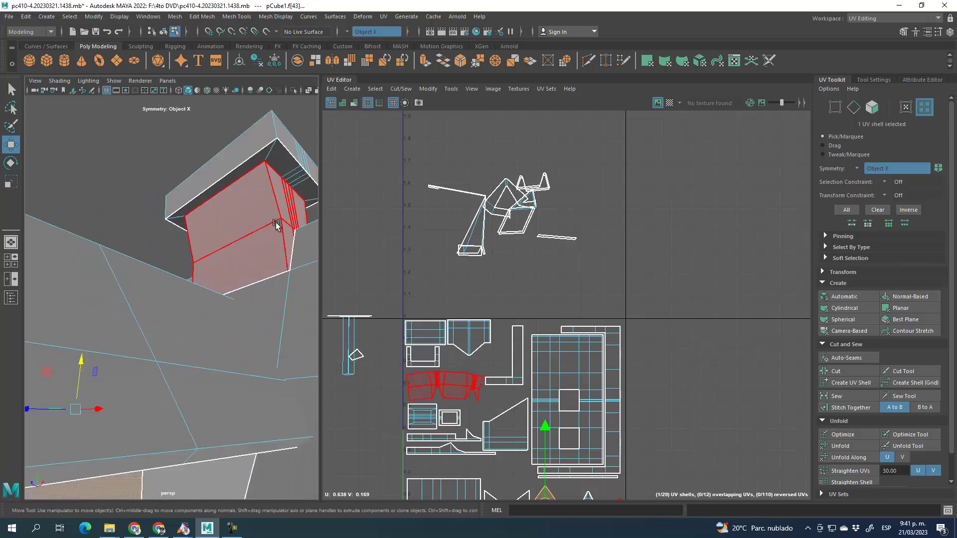
{"action": "left_click", "coordinate": [288, 170]}
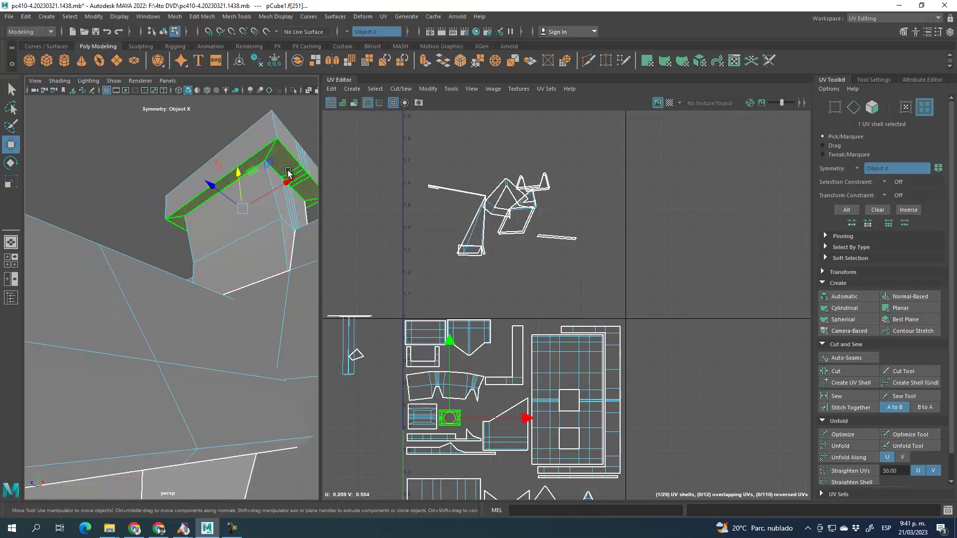
- Select the thin isolated strip shell beside the overlapping shells, locate it on the model and unfold it
{"action": "left_click", "coordinate": [553, 240]}
{"action": "left_click_drag", "start_coordinate": [269, 295], "coordinate": [228, 267], "text": "alt"}
{"action": "scroll", "coordinate": [222, 326], "scroll_direction": "down", "scroll_amount": 7}
{"action": "left_click_drag", "start_coordinate": [212, 343], "coordinate": [176, 363], "text": "alt"}
{"action": "scroll", "coordinate": [604, 242], "scroll_direction": "up", "scroll_amount": 1}
{"action": "left_click", "coordinate": [853, 447]}
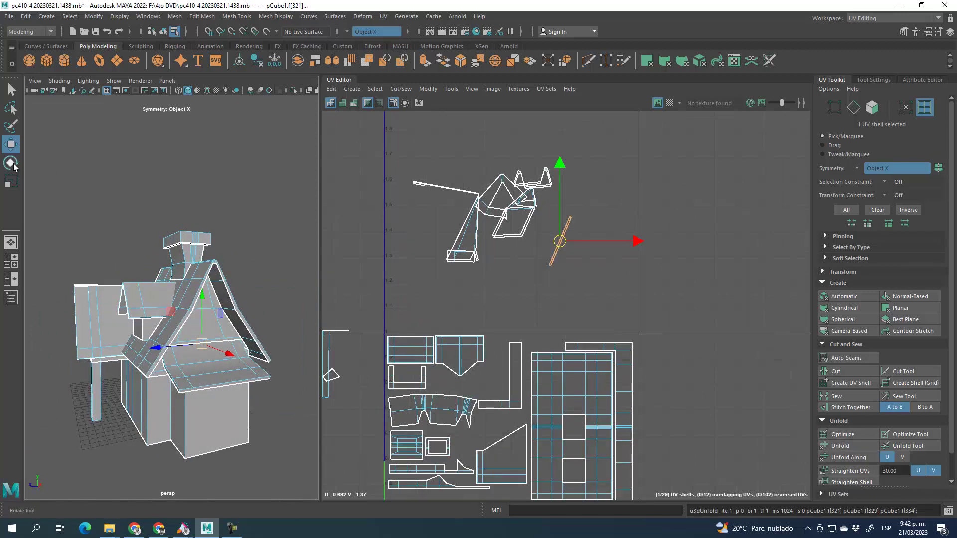
- Straighten the unfolded strip shell horizontally and place it along the UV tile's top edge, above the C-shaped overhang shell
{"action": "left_click", "coordinate": [16, 168]}
{"action": "left_click_drag", "start_coordinate": [602, 186], "coordinate": [647, 262]}
{"action": "left_click", "coordinate": [856, 472]}
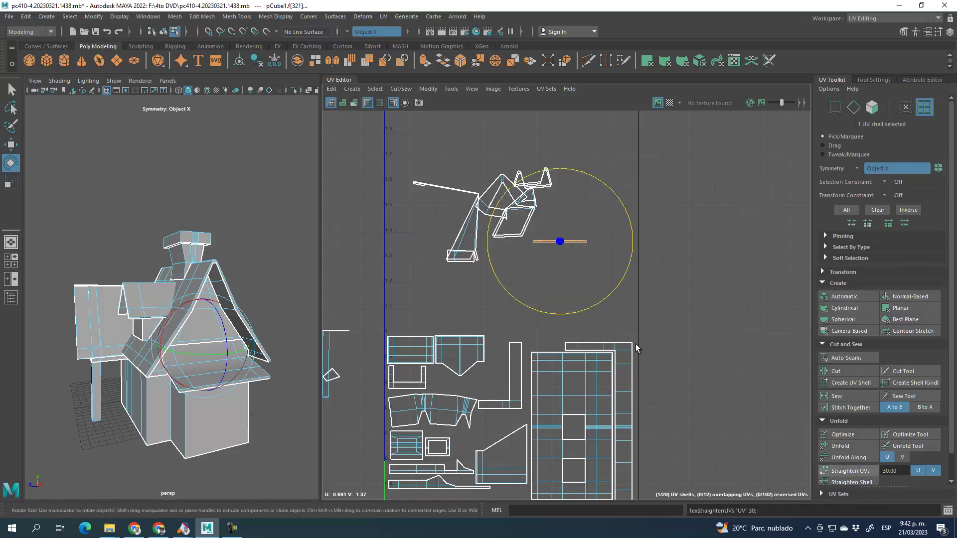
{"action": "left_click", "coordinate": [17, 144]}
{"action": "left_click_drag", "start_coordinate": [565, 246], "coordinate": [601, 342]}
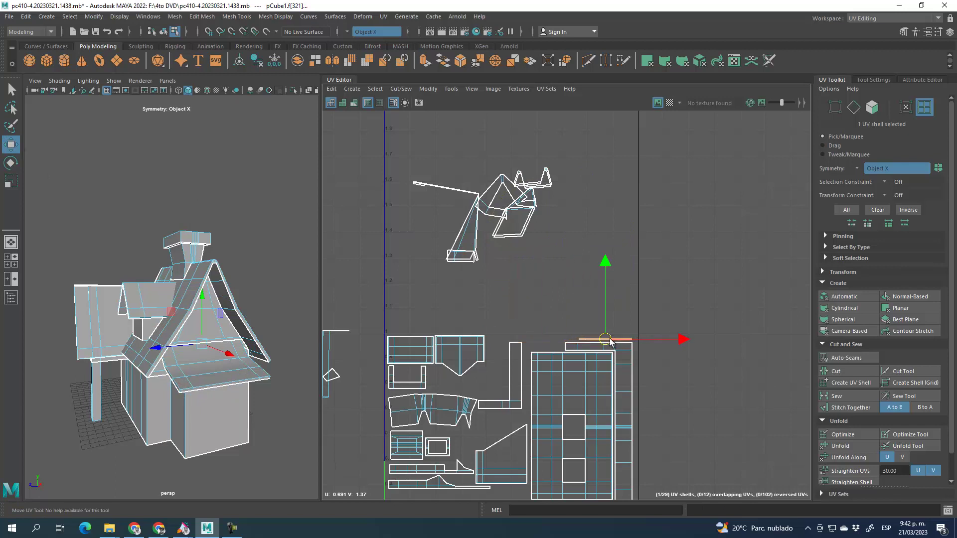
- Select the overlapping dormer roof shell above the UV tile, locate the dormer's underside on the model and switch to face selection
{"action": "left_click", "coordinate": [513, 200]}
{"action": "left_click_drag", "start_coordinate": [239, 239], "coordinate": [265, 278], "text": "alt"}
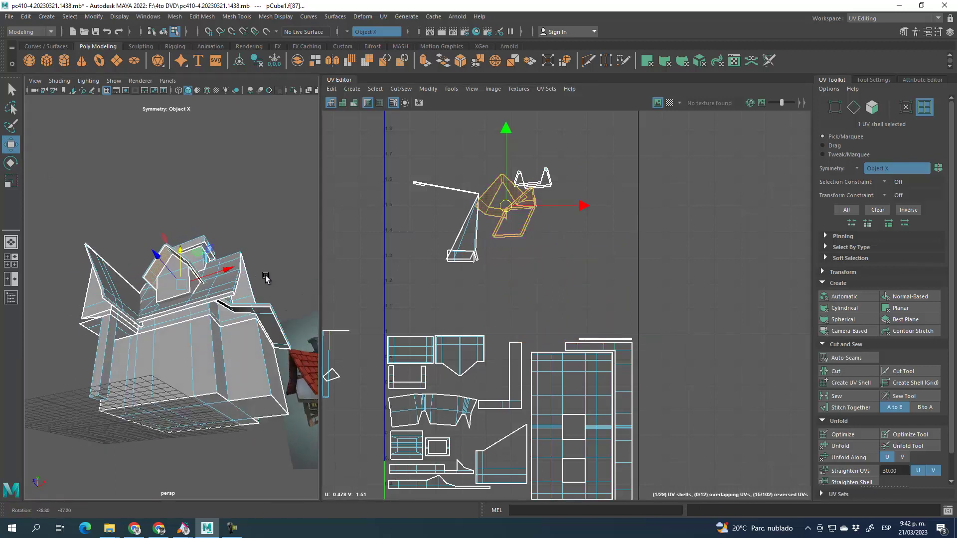
{"action": "scroll", "coordinate": [149, 275], "scroll_direction": "up", "scroll_amount": 5}
{"action": "scroll", "coordinate": [209, 241], "scroll_direction": "down", "scroll_amount": 3}
{"action": "left_click_drag", "start_coordinate": [208, 244], "coordinate": [416, 246], "text": "alt"}
{"action": "key", "text": "F11"}
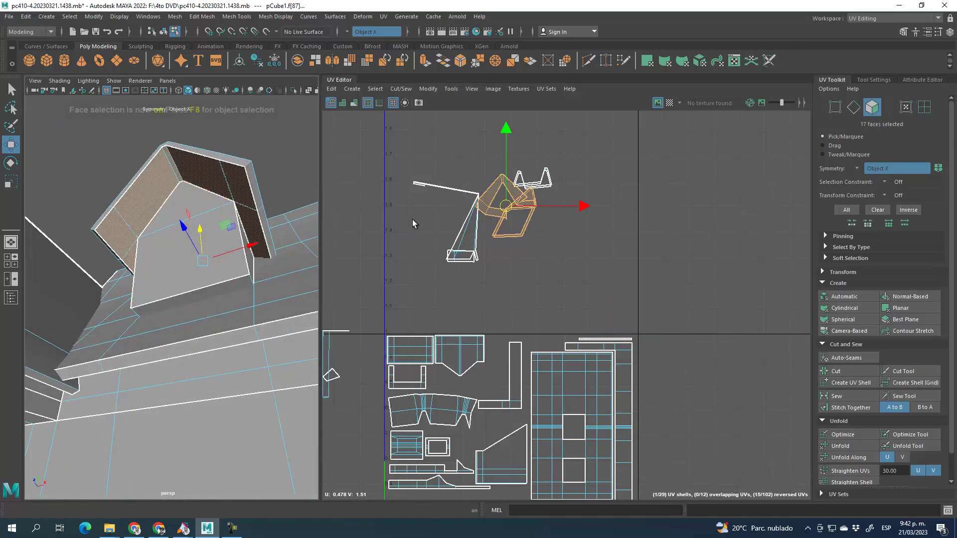
- Select the dormer roof's underside faces, create a separate UV shell from them and move it clear of the overlapping shells
{"action": "left_click", "coordinate": [255, 231]}
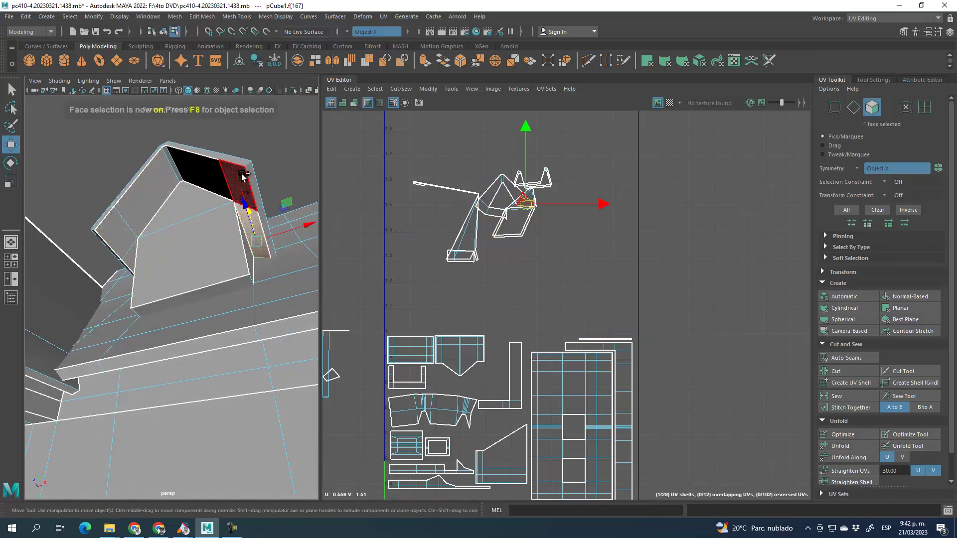
{"action": "left_click", "coordinate": [241, 175], "text": "shift"}
{"action": "left_click", "coordinate": [193, 168], "text": "shift"}
{"action": "left_click", "coordinate": [145, 193], "text": "shift"}
{"action": "left_click_drag", "start_coordinate": [145, 194], "coordinate": [170, 255], "text": "alt"}
{"action": "left_click", "coordinate": [169, 255], "text": "shift"}
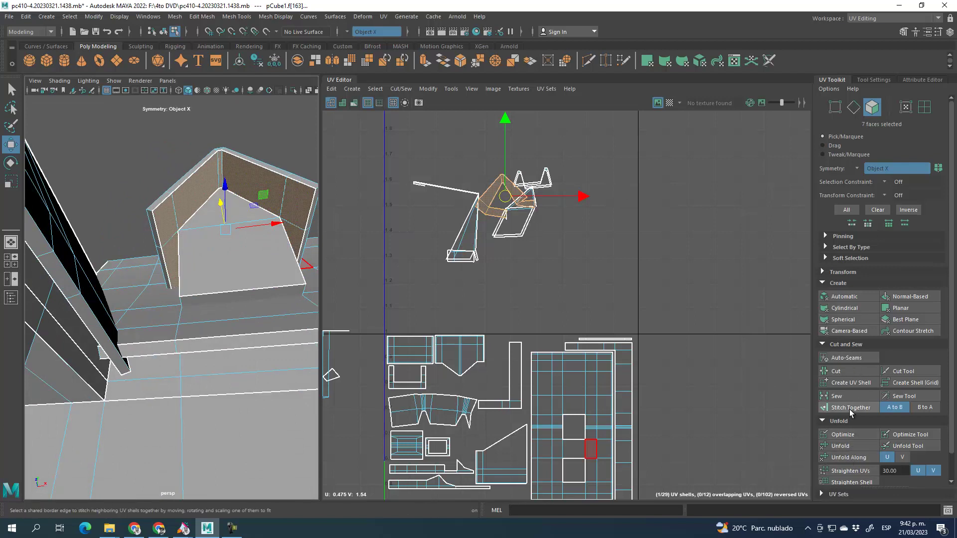
{"action": "left_click", "coordinate": [851, 382]}
{"action": "left_click_drag", "start_coordinate": [503, 198], "coordinate": [595, 259]}
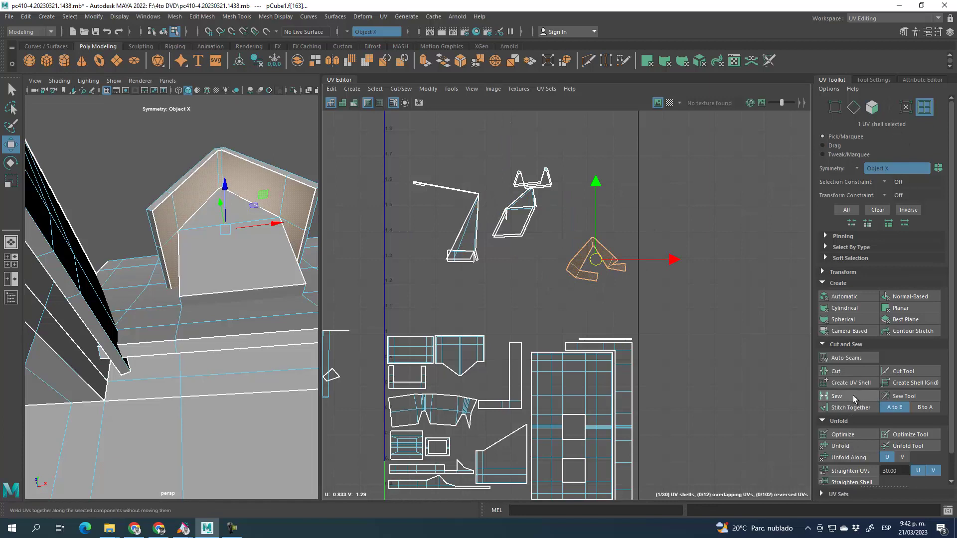
- Unfold the dormer underside shell, rotate it upright into a U shape and straighten its UVs
{"action": "left_click", "coordinate": [846, 447]}
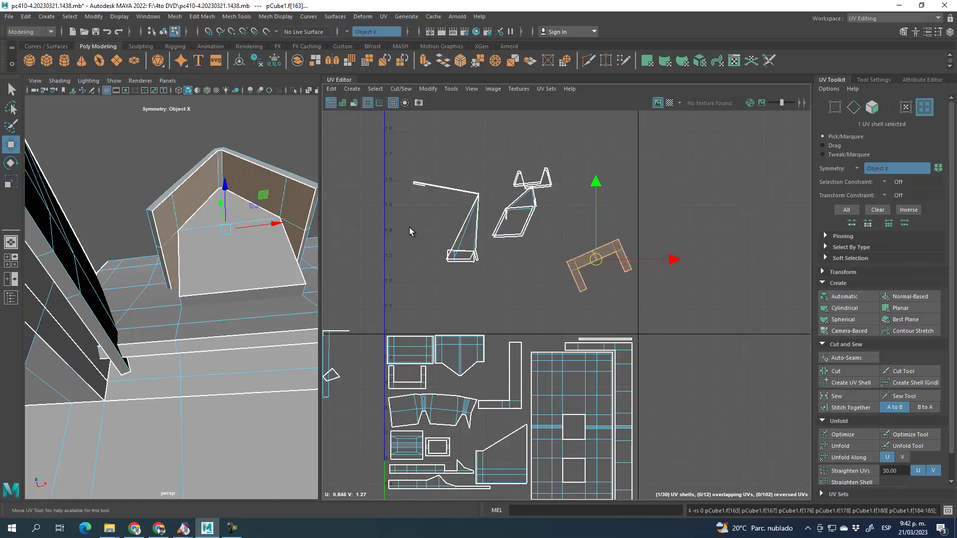
{"action": "left_click", "coordinate": [11, 162]}
{"action": "mouse_move", "coordinate": [619, 192]}
{"action": "left_mouse_down"}
{"action": "mouse_move", "coordinate": [489, 266]}
{"action": "mouse_move", "coordinate": [534, 372]}
{"action": "mouse_move", "coordinate": [507, 334]}
{"action": "left_mouse_up"}
{"action": "left_click", "coordinate": [851, 471]}
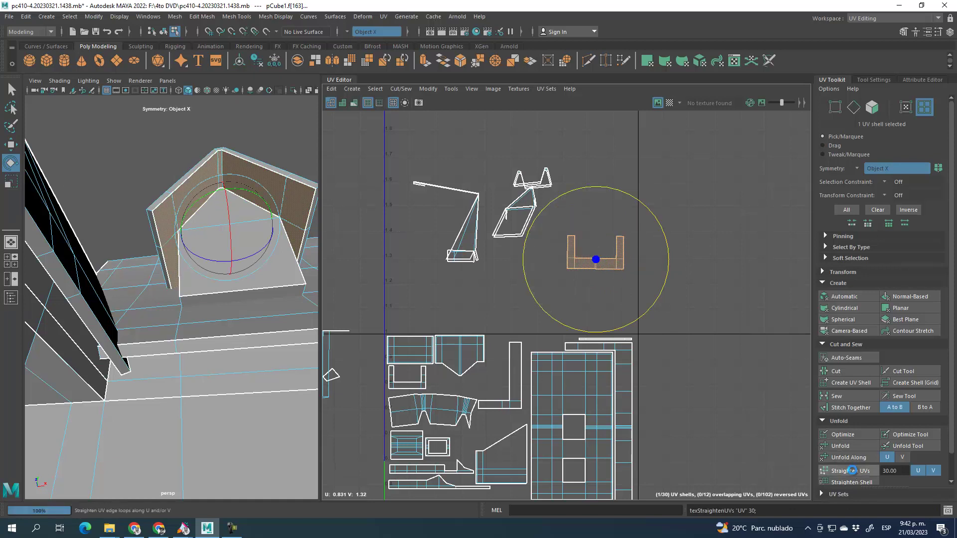
- Move the U-shaped underside shell into the UV tile's lower area and scale it down above the trapezoid-notched shell
{"action": "left_click", "coordinate": [10, 145]}
{"action": "left_click_drag", "start_coordinate": [595, 253], "coordinate": [609, 424]}
{"action": "middle_click_drag", "start_coordinate": [666, 434], "coordinate": [626, 220], "text": "alt"}
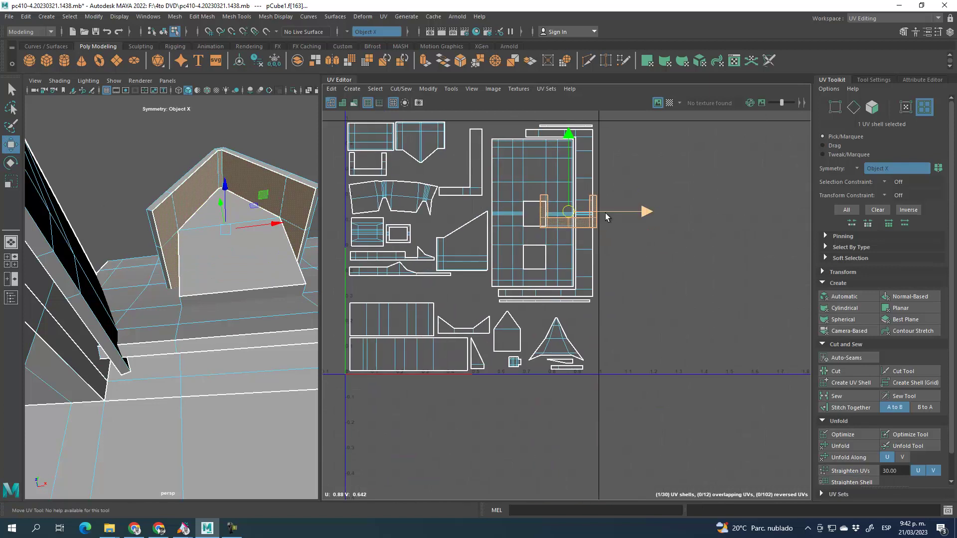
{"action": "left_click_drag", "start_coordinate": [573, 215], "coordinate": [473, 303]}
{"action": "middle_click_drag", "start_coordinate": [472, 309], "coordinate": [522, 329], "text": "alt"}
{"action": "scroll", "coordinate": [518, 327], "scroll_direction": "up", "scroll_amount": 2}
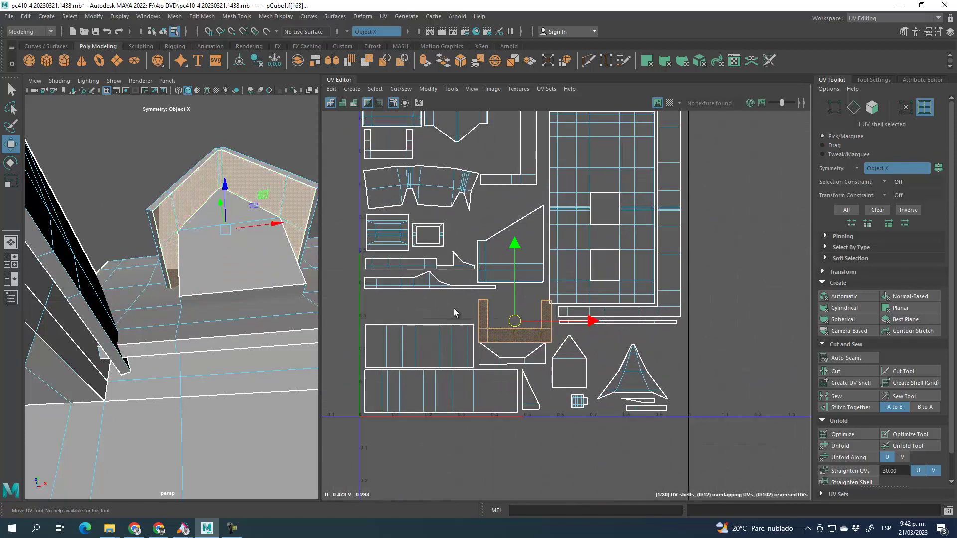
{"action": "left_click", "coordinate": [11, 163]}
{"action": "left_click", "coordinate": [11, 182]}
{"action": "mouse_move", "coordinate": [515, 321]}
{"action": "left_mouse_down"}
{"action": "mouse_move", "coordinate": [483, 314]}
{"action": "mouse_move", "coordinate": [513, 342]}
{"action": "mouse_move", "coordinate": [523, 342]}
{"action": "mouse_move", "coordinate": [520, 328]}
{"action": "left_mouse_up"}
{"action": "left_click", "coordinate": [10, 145]}
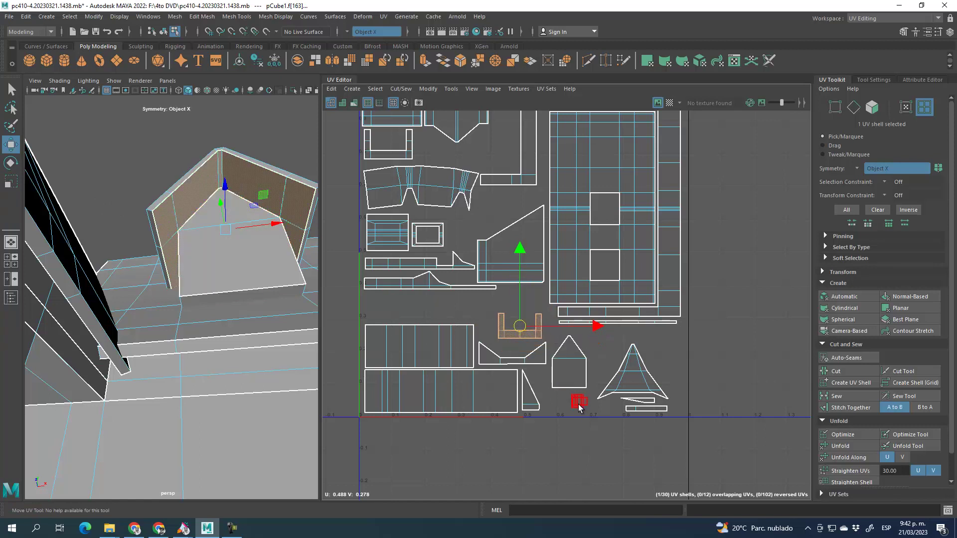
- Move the small notched shell up below the thin strip shells, and place the U-shaped shell around the dormer front shell, slightly enlarged
{"action": "left_click", "coordinate": [578, 401]}
{"action": "left_click_drag", "start_coordinate": [589, 399], "coordinate": [686, 334]}
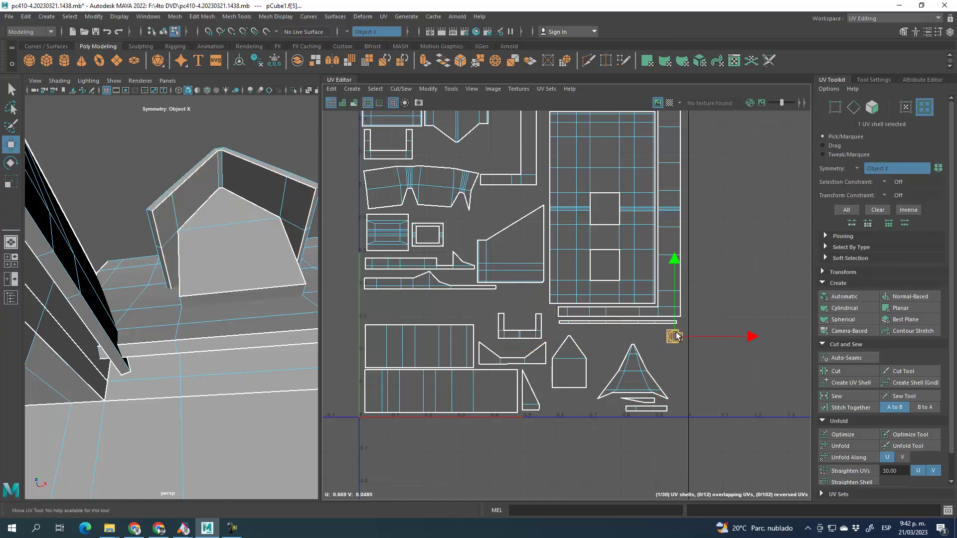
{"action": "left_click", "coordinate": [533, 334]}
{"action": "left_click_drag", "start_coordinate": [520, 330], "coordinate": [569, 405]}
{"action": "scroll", "coordinate": [568, 404], "scroll_direction": "up", "scroll_amount": 2}
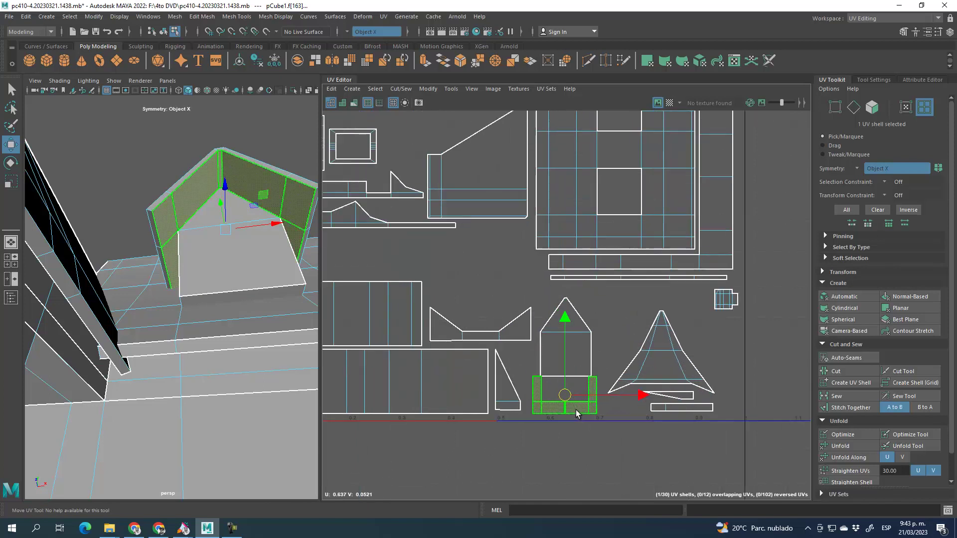
{"action": "left_click", "coordinate": [11, 182]}
{"action": "mouse_move", "coordinate": [566, 396]}
{"action": "left_mouse_down"}
{"action": "mouse_move", "coordinate": [579, 399]}
{"action": "mouse_move", "coordinate": [568, 385]}
{"action": "left_mouse_up"}
{"action": "left_click", "coordinate": [10, 144]}
- Move the U-shaped shell to the L-shaped shell, rotate it 90 degrees counterclockwise and nest it in the L's inner corner
{"action": "middle_click_drag", "start_coordinate": [487, 265], "coordinate": [548, 407], "text": "alt"}
{"action": "scroll", "coordinate": [491, 361], "scroll_direction": "down", "scroll_amount": 2}
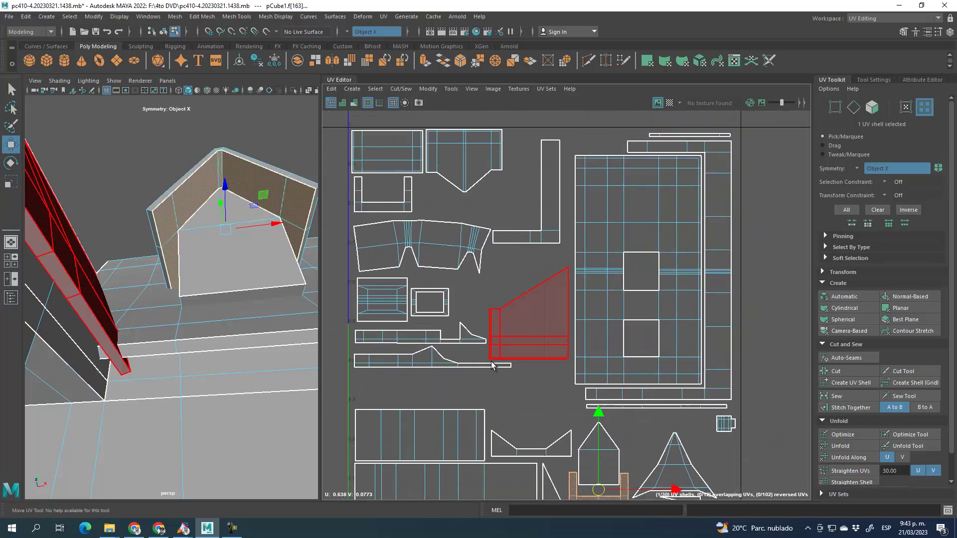
{"action": "left_click_drag", "start_coordinate": [612, 495], "coordinate": [509, 205]}
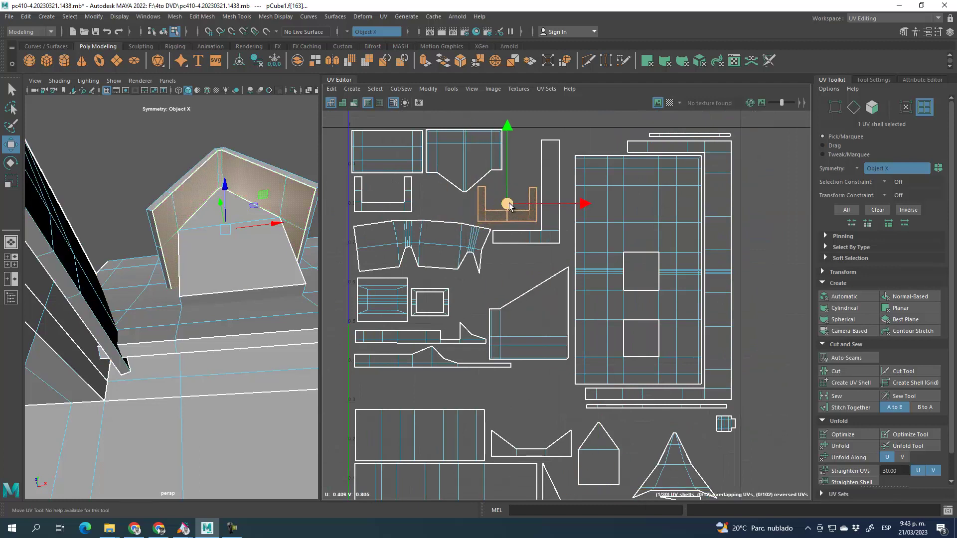
{"action": "left_click", "coordinate": [830, 273]}
{"action": "scroll", "coordinate": [880, 294], "scroll_direction": "down", "scroll_amount": 4}
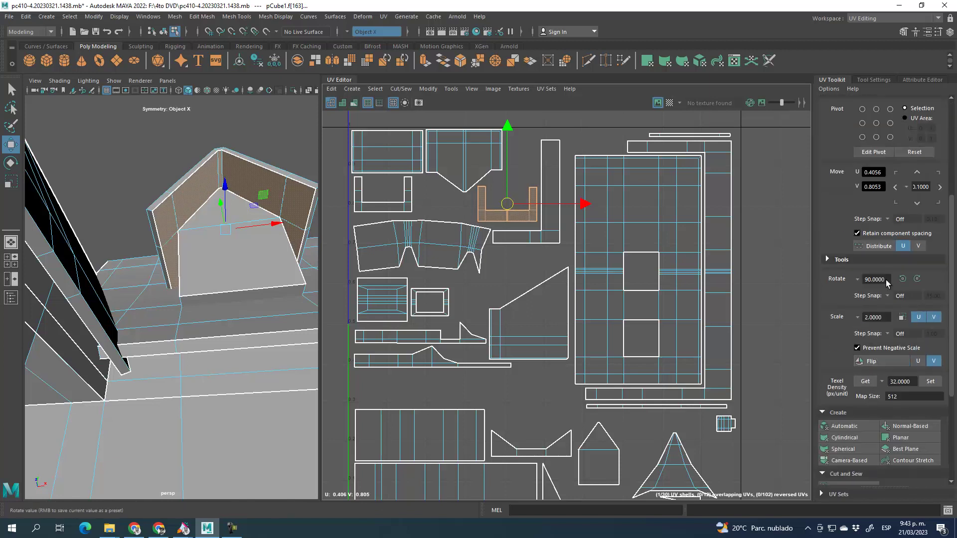
{"action": "left_click", "coordinate": [903, 279]}
{"action": "left_click_drag", "start_coordinate": [508, 204], "coordinate": [523, 201]}
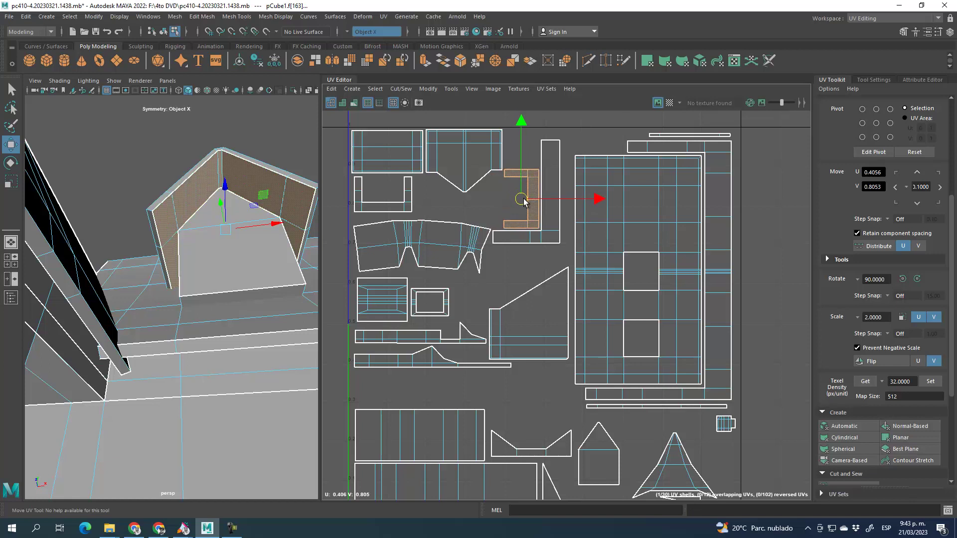
- Select the large folded shell above the UV tile and examine which roof part it covers on the model
{"action": "scroll", "coordinate": [168, 291], "scroll_direction": "down", "scroll_amount": 8}
{"action": "left_click_drag", "start_coordinate": [220, 328], "coordinate": [179, 295], "text": "alt"}
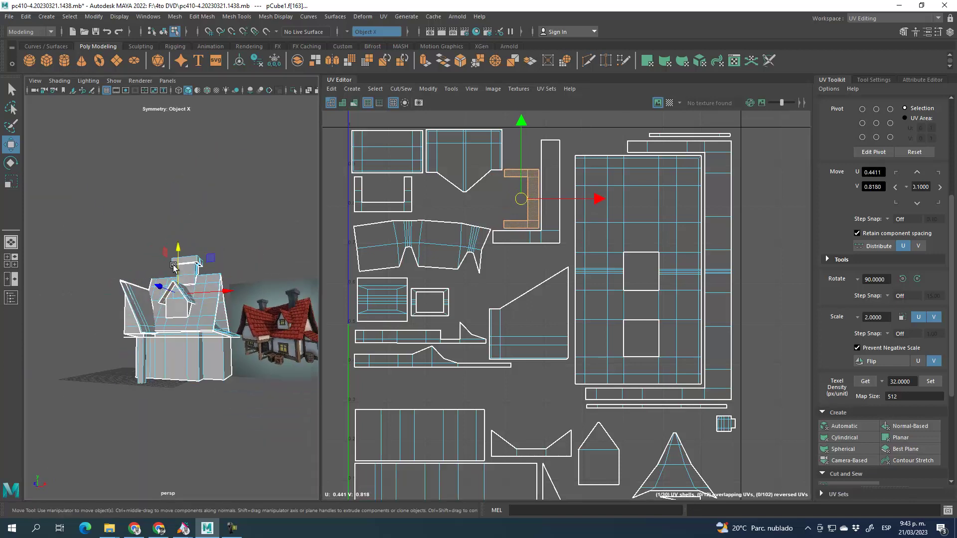
{"action": "scroll", "coordinate": [182, 295], "scroll_direction": "up", "scroll_amount": 6}
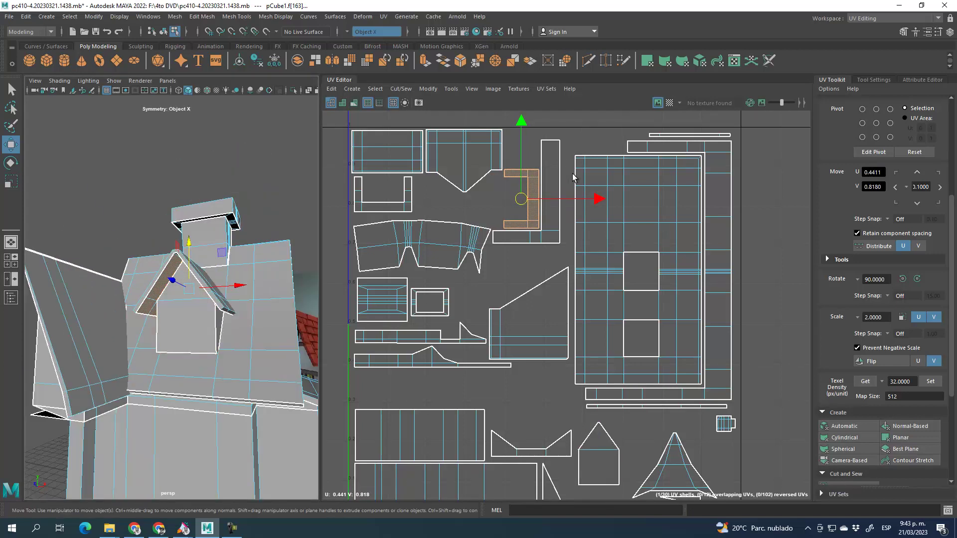
{"action": "scroll", "coordinate": [578, 201], "scroll_direction": "down", "scroll_amount": 3}
{"action": "scroll", "coordinate": [578, 201], "scroll_direction": "down", "scroll_amount": 2}
{"action": "middle_click_drag", "start_coordinate": [567, 173], "coordinate": [582, 328], "text": "alt"}
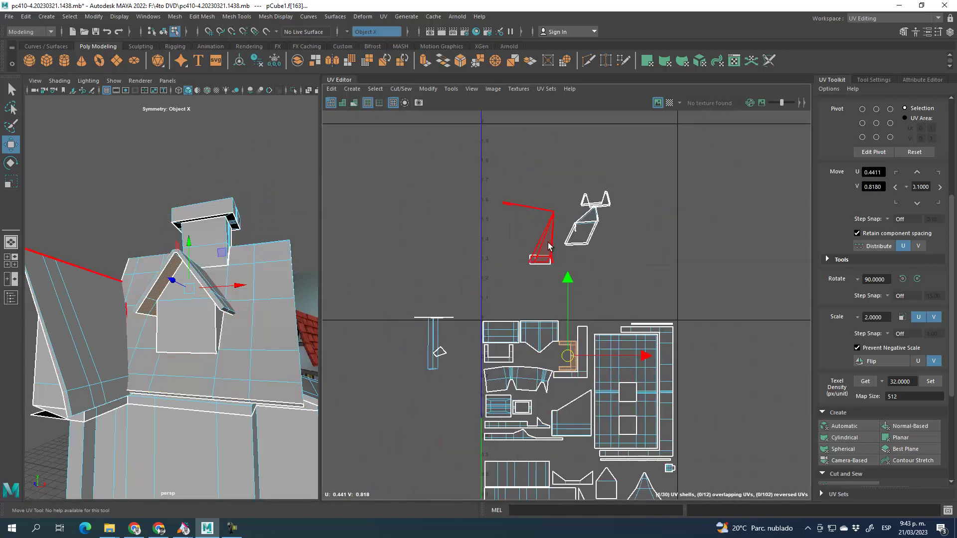
{"action": "left_click", "coordinate": [548, 246]}
{"action": "scroll", "coordinate": [118, 299], "scroll_direction": "down", "scroll_amount": 3}
{"action": "left_click_drag", "start_coordinate": [145, 298], "coordinate": [123, 341], "text": "alt"}
{"action": "scroll", "coordinate": [105, 321], "scroll_direction": "up", "scroll_amount": 3}
{"action": "middle_click_drag", "start_coordinate": [105, 320], "coordinate": [219, 292], "text": "alt"}
{"action": "scroll", "coordinate": [135, 317], "scroll_direction": "up", "scroll_amount": 6}
{"action": "left_click_drag", "start_coordinate": [219, 293], "coordinate": [289, 288], "text": "alt"}
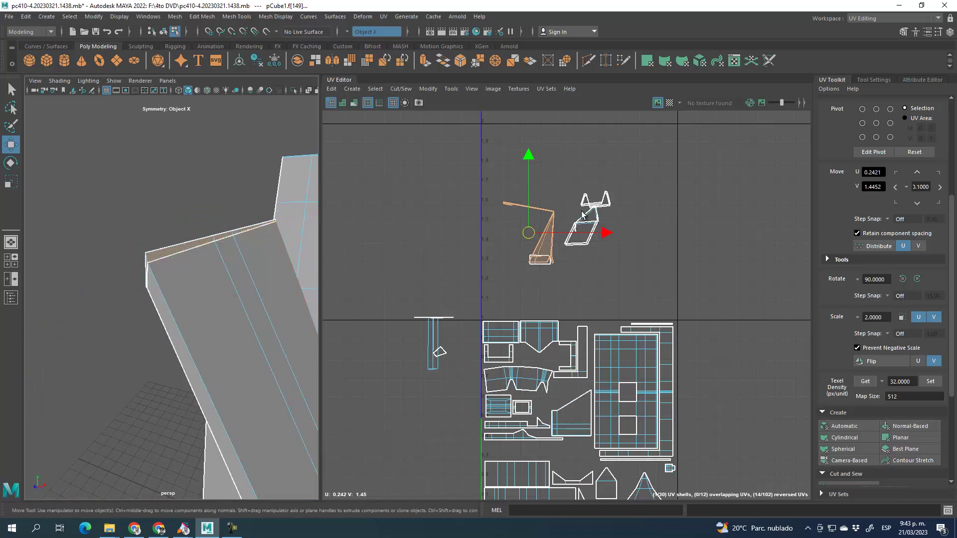
- Move the large folded roof shell off the small rectangular shell, toward the tile's U = 0 line, and unfold it
{"action": "left_click_drag", "start_coordinate": [528, 233], "coordinate": [467, 223]}
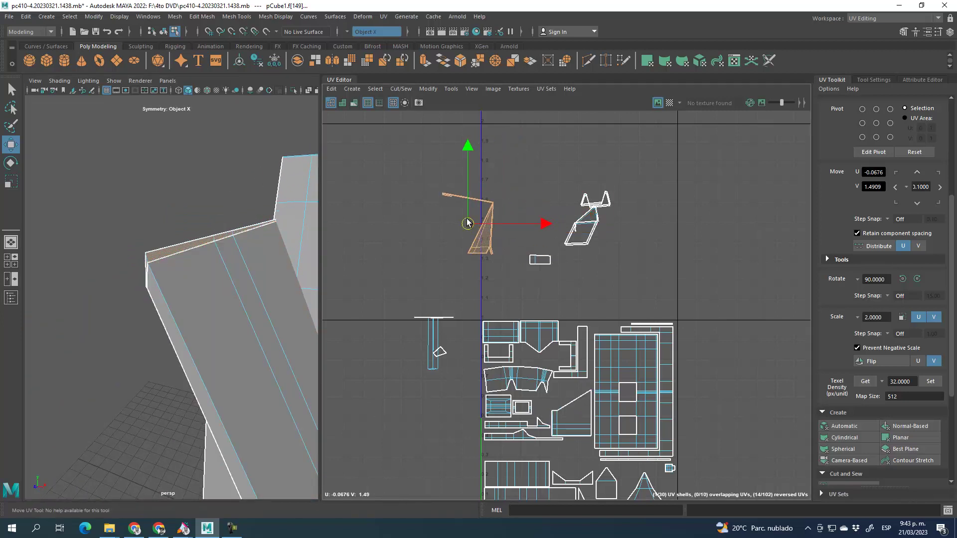
{"action": "scroll", "coordinate": [848, 458], "scroll_direction": "down", "scroll_amount": 5}
{"action": "left_click", "coordinate": [845, 423]}
- Select the small crown-shaped shell on top of the folded dormer roof shell and move it clear into empty UV space
{"action": "mouse_move", "coordinate": [170, 279]}
{"action": "left_mouse_down", "text": "alt"}
{"action": "mouse_move", "coordinate": [363, 274]}
{"action": "mouse_move", "coordinate": [157, 283]}
{"action": "mouse_move", "coordinate": [175, 286]}
{"action": "left_mouse_up", "text": "alt"}
{"action": "left_click_drag", "start_coordinate": [605, 240], "coordinate": [606, 243]}
{"action": "key", "text": "f"}
{"action": "left_click_drag", "start_coordinate": [258, 285], "coordinate": [219, 281], "text": "alt"}
{"action": "left_click", "coordinate": [622, 181]}
{"action": "left_click", "coordinate": [603, 199]}
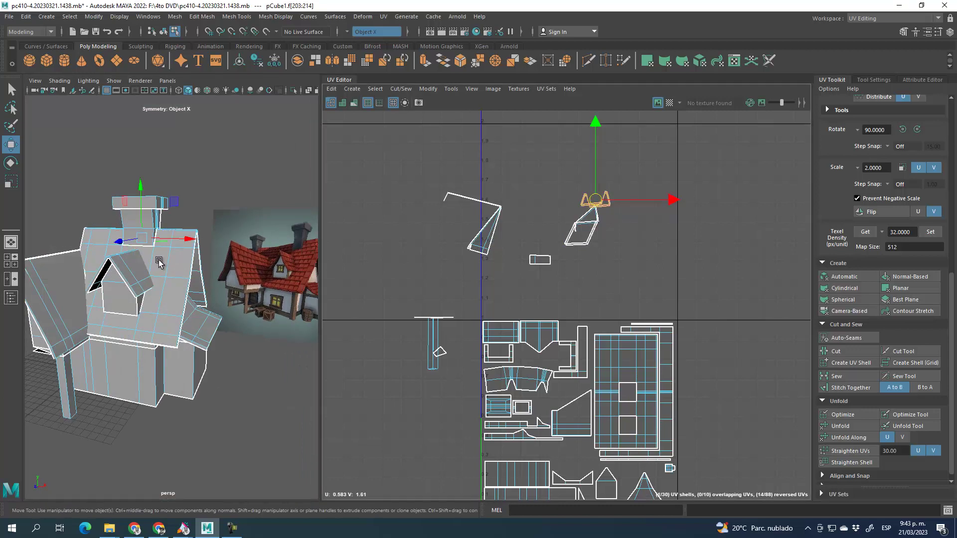
{"action": "left_click_drag", "start_coordinate": [594, 198], "coordinate": [638, 251]}
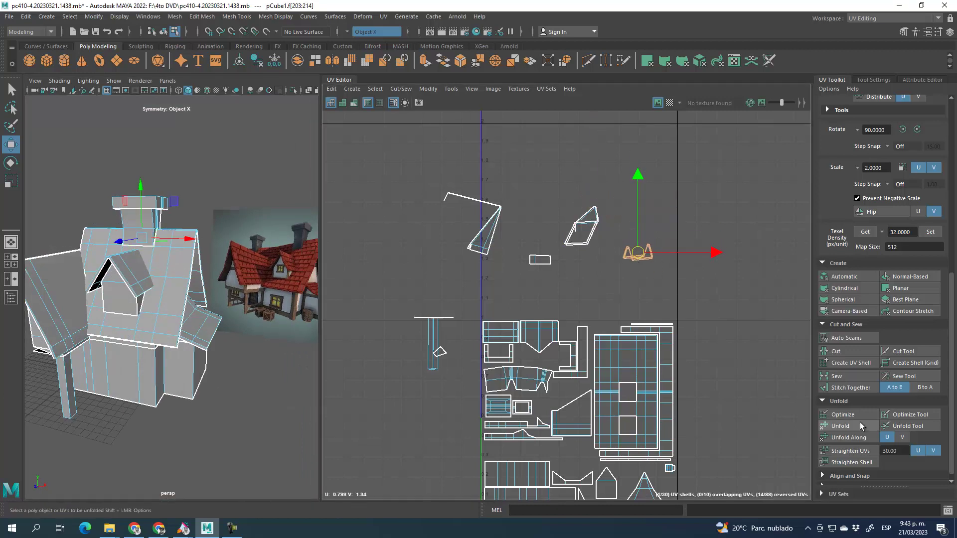
- Unfold the crown-shaped shell, rotate it horizontal and straighten its UVs into a narrow strip
{"action": "left_click", "coordinate": [840, 426]}
{"action": "scroll", "coordinate": [651, 253], "scroll_direction": "up", "scroll_amount": 5}
{"action": "key", "text": "e"}
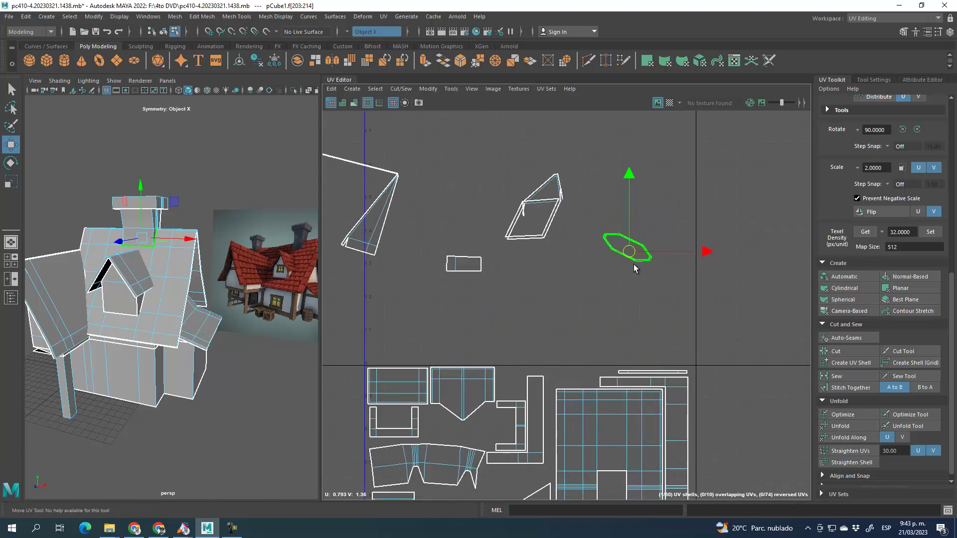
{"action": "left_click_drag", "start_coordinate": [660, 182], "coordinate": [626, 174]}
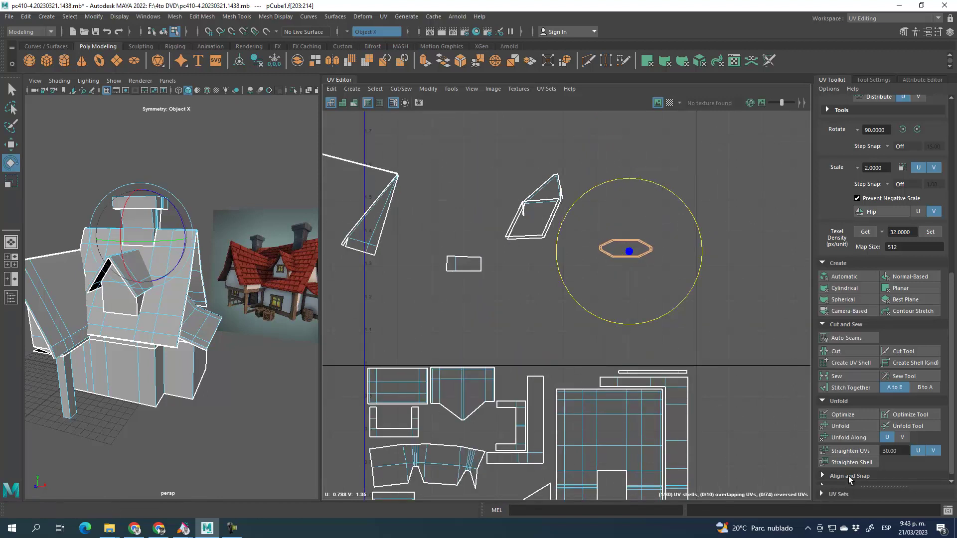
{"action": "left_click", "coordinate": [847, 450]}
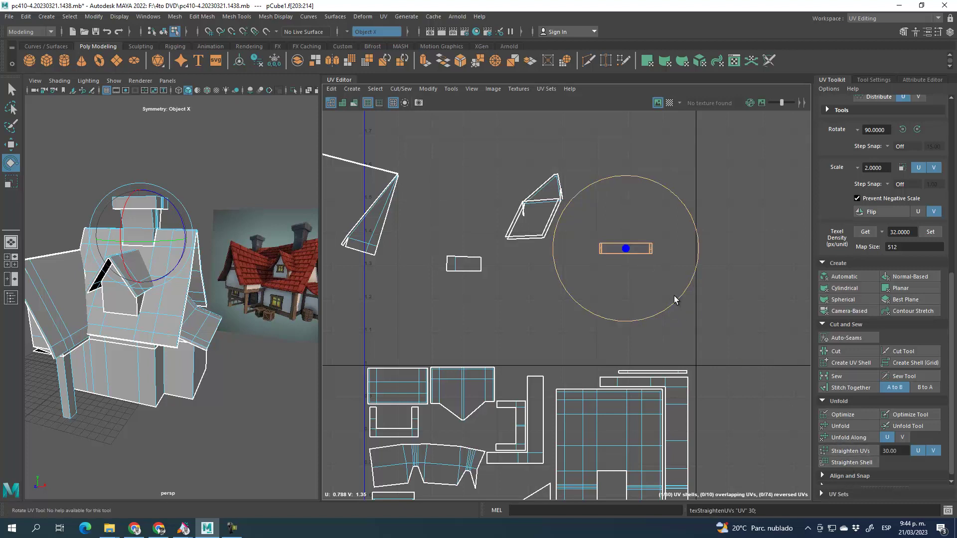
- Scale down the straightened strip and place it above the large roof shell, beside the C-shaped overhang shell's end
{"action": "left_click", "coordinate": [14, 181]}
{"action": "left_click_drag", "start_coordinate": [626, 249], "coordinate": [583, 385]}
{"action": "key", "text": "w"}
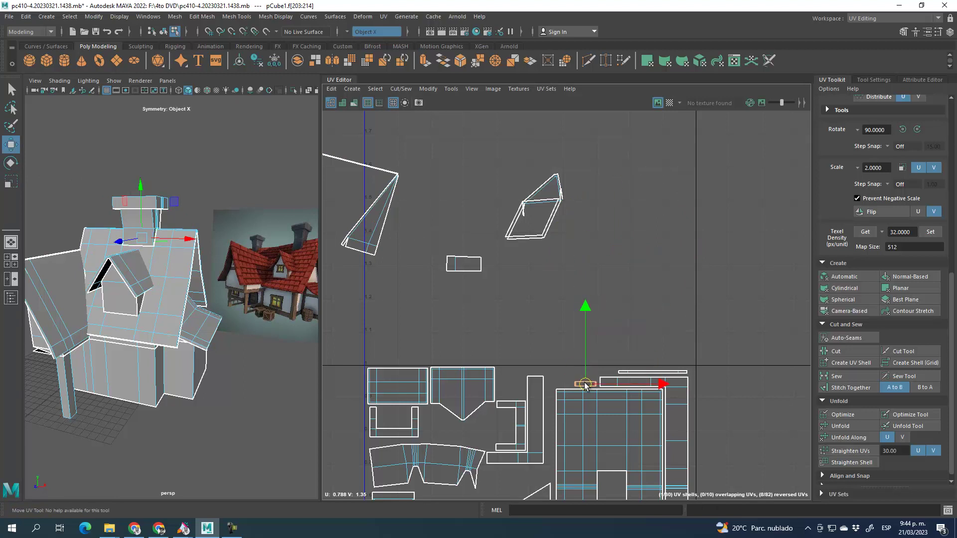
- Select the folded dormer roof shell and inspect its faces on the model from several sides
{"action": "left_click", "coordinate": [528, 283]}
{"action": "left_click", "coordinate": [553, 210]}
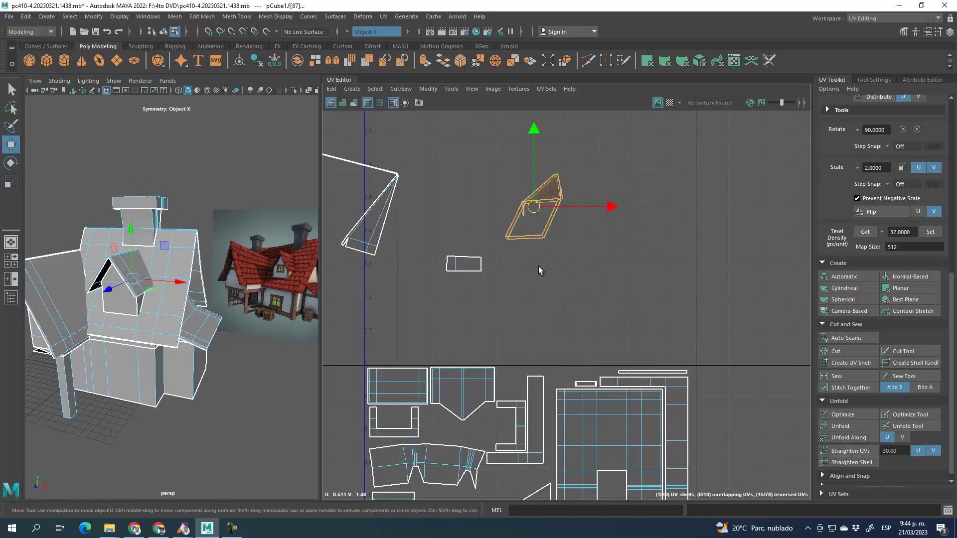
{"action": "left_click_drag", "start_coordinate": [143, 298], "coordinate": [224, 268], "text": "alt"}
{"action": "middle_click_drag", "start_coordinate": [224, 268], "coordinate": [189, 278], "text": "alt"}
{"action": "scroll", "coordinate": [188, 277], "scroll_direction": "up", "scroll_amount": 8}
{"action": "left_click_drag", "start_coordinate": [217, 262], "coordinate": [182, 279], "text": "alt"}
{"action": "scroll", "coordinate": [163, 299], "scroll_direction": "down", "scroll_amount": 12}
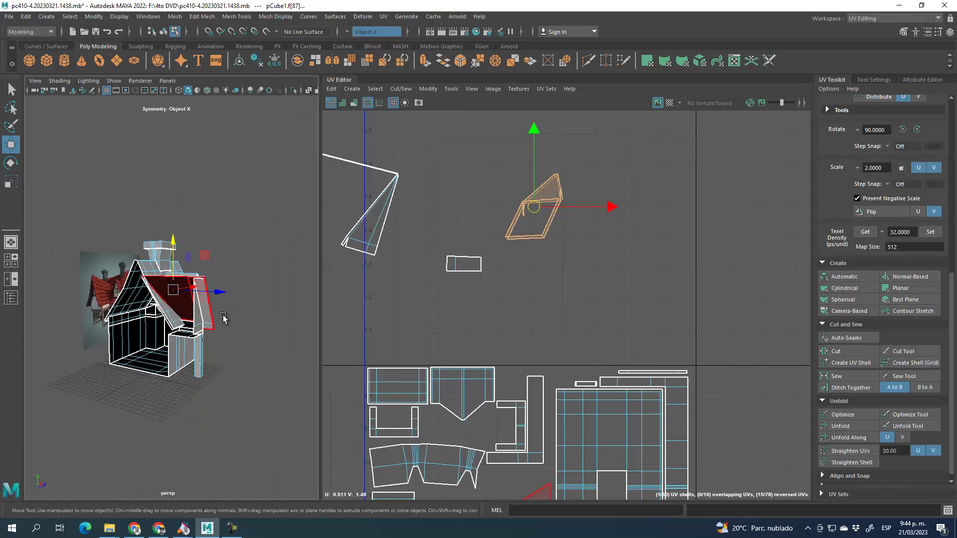
{"action": "left_click_drag", "start_coordinate": [210, 308], "coordinate": [186, 326], "text": "alt"}
- Select the small isolated rectangular shell, check its place on the model, unfold it and straighten its UVs
{"action": "left_click", "coordinate": [463, 264]}
{"action": "left_click_drag", "start_coordinate": [312, 304], "coordinate": [247, 326], "text": "alt"}
{"action": "scroll", "coordinate": [189, 337], "scroll_direction": "up", "scroll_amount": 8}
{"action": "middle_click_drag", "start_coordinate": [253, 353], "coordinate": [215, 294], "text": "alt"}
{"action": "left_click_drag", "start_coordinate": [249, 309], "coordinate": [123, 288], "text": "alt"}
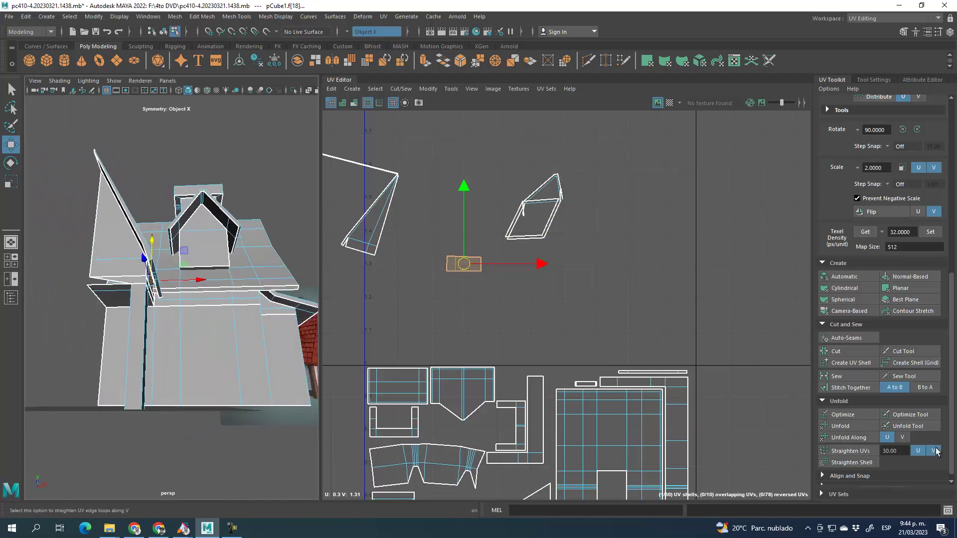
{"action": "left_click", "coordinate": [848, 424]}
{"action": "left_click", "coordinate": [848, 451]}
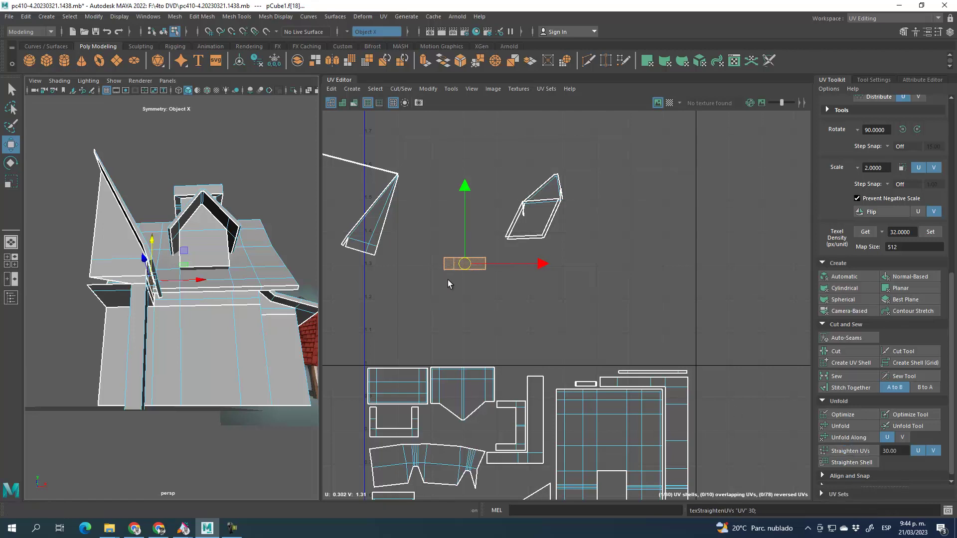
- Move the small rectangular shell to the UV tile's bottom edge, between the triangular shell and the tapered roof shell
{"action": "left_click_drag", "start_coordinate": [463, 266], "coordinate": [498, 313]}
{"action": "left_click", "coordinate": [113, 267]}
{"action": "middle_click_drag", "start_coordinate": [584, 292], "coordinate": [594, 103], "text": "alt"}
{"action": "middle_click_drag", "start_coordinate": [586, 158], "coordinate": [606, 350], "text": "alt"}
{"action": "left_click", "coordinate": [528, 255]}
{"action": "middle_click_drag", "start_coordinate": [537, 287], "coordinate": [525, 210], "text": "alt"}
{"action": "left_click_drag", "start_coordinate": [535, 243], "coordinate": [598, 512]}
{"action": "middle_click_drag", "start_coordinate": [612, 473], "coordinate": [587, 265], "text": "alt"}
{"action": "left_click_drag", "start_coordinate": [573, 302], "coordinate": [556, 338]}
{"action": "scroll", "coordinate": [553, 344], "scroll_direction": "up", "scroll_amount": 6}
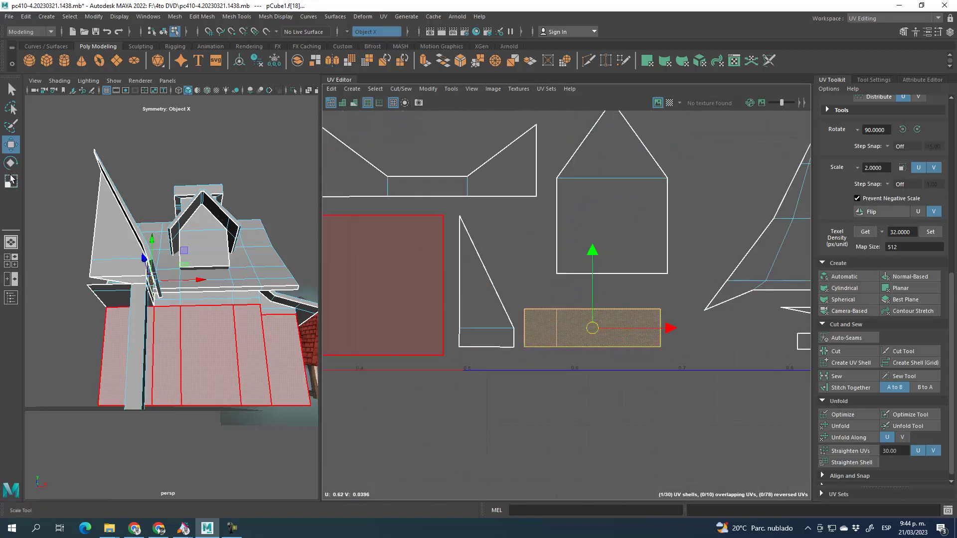
- Scale down the small rectangular shell and tuck it against the triangular shell's base
{"action": "left_click", "coordinate": [11, 179]}
{"action": "left_click_drag", "start_coordinate": [591, 324], "coordinate": [551, 337]}
{"action": "left_click", "coordinate": [12, 145]}
{"action": "scroll", "coordinate": [553, 284], "scroll_direction": "down", "scroll_amount": 5}
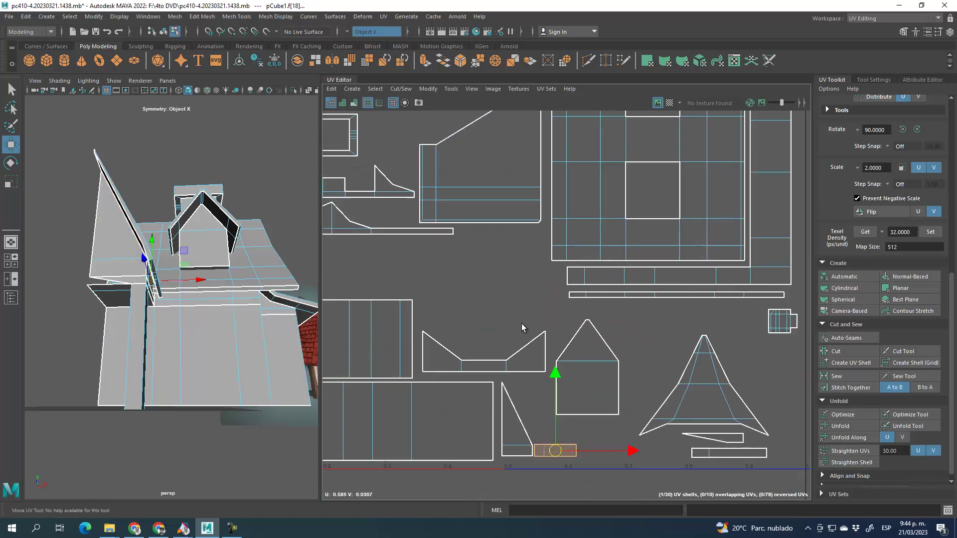
- Select the folded dormer shell above the UV tile, check its faces on the model and unfold it
{"action": "scroll", "coordinate": [555, 268], "scroll_direction": "down", "scroll_amount": 4}
{"action": "middle_click_drag", "start_coordinate": [540, 117], "coordinate": [562, 336], "text": "alt"}
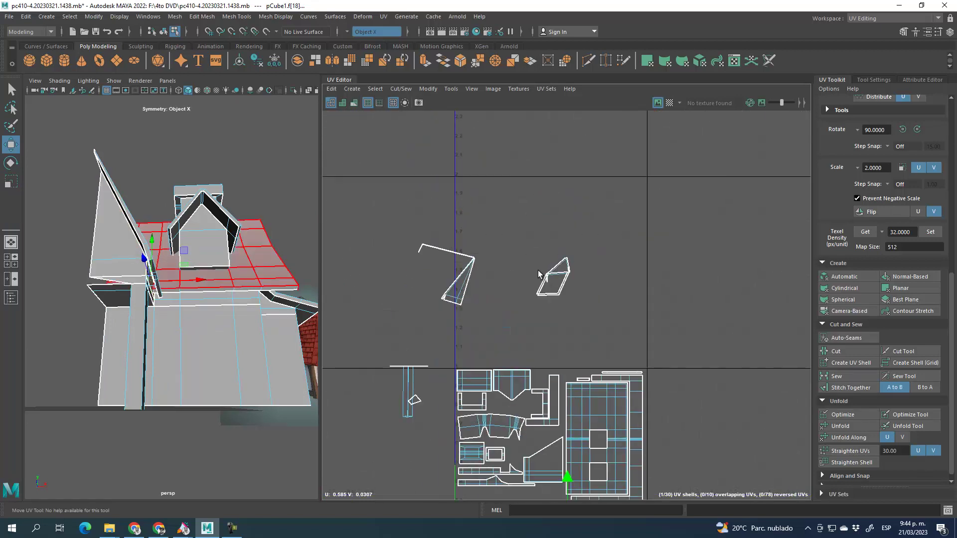
{"action": "left_click", "coordinate": [566, 275]}
{"action": "middle_click_drag", "start_coordinate": [445, 310], "coordinate": [544, 297], "text": "alt"}
{"action": "left_click_drag", "start_coordinate": [113, 298], "coordinate": [155, 308], "text": "alt"}
{"action": "middle_click_drag", "start_coordinate": [604, 278], "coordinate": [522, 254], "text": "alt"}
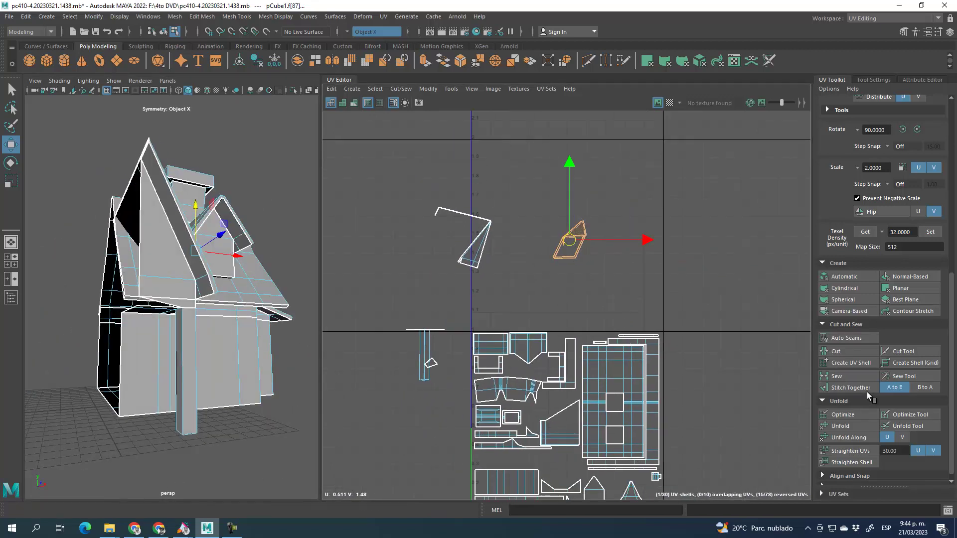
{"action": "left_click", "coordinate": [851, 427]}
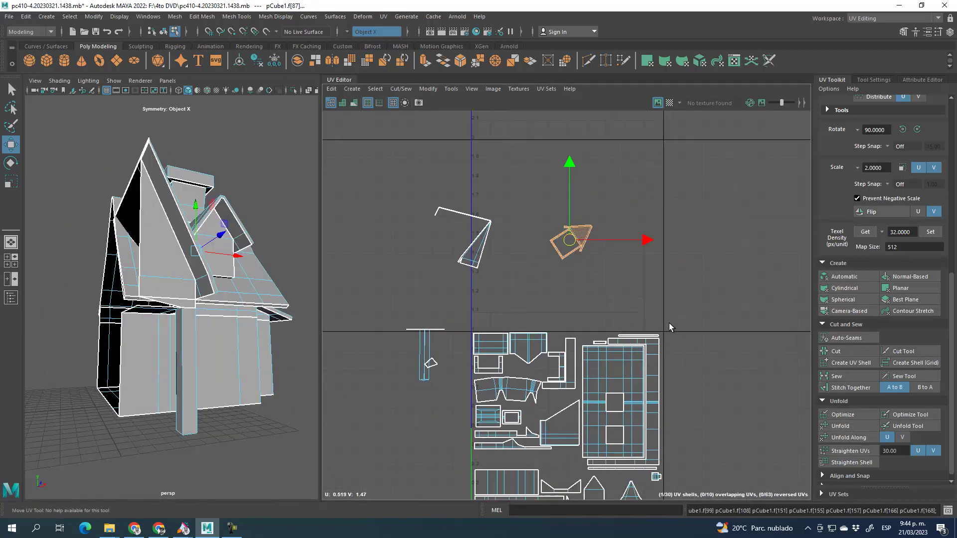
- Rotate the unfolded dormer shell upright and move it outside the UV tile, beside the tile's lower right side
{"action": "left_click", "coordinate": [11, 163]}
{"action": "mouse_move", "coordinate": [602, 177]}
{"action": "left_mouse_down"}
{"action": "mouse_move", "coordinate": [522, 166]}
{"action": "mouse_move", "coordinate": [534, 177]}
{"action": "left_mouse_up"}
{"action": "left_click", "coordinate": [10, 145]}
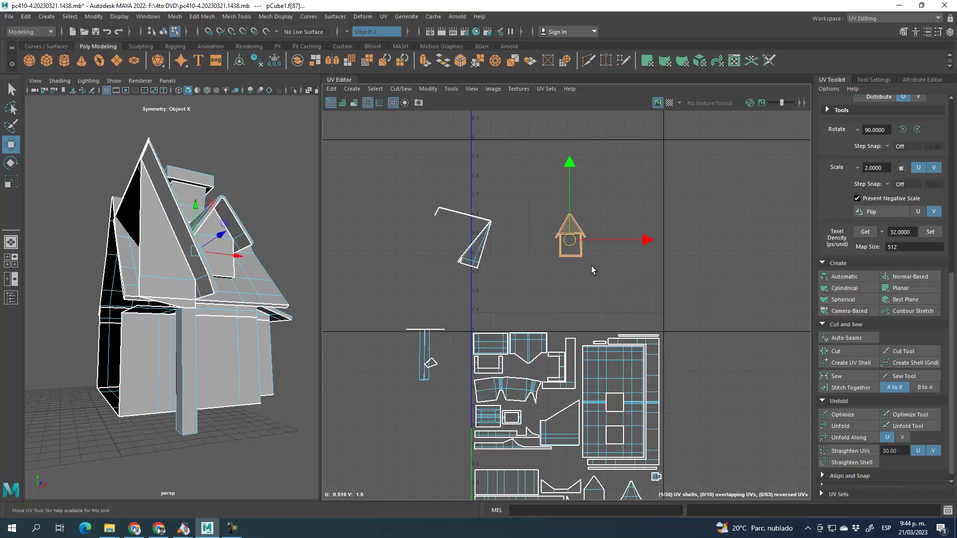
{"action": "middle_click_drag", "start_coordinate": [574, 256], "coordinate": [549, 209], "text": "alt"}
{"action": "left_click_drag", "start_coordinate": [550, 208], "coordinate": [694, 427]}
{"action": "middle_click_drag", "start_coordinate": [694, 425], "coordinate": [744, 492], "text": "alt"}
- Scale down the bent strip shell above the UV tile and move it into the tile's lower right corner
{"action": "left_click_drag", "start_coordinate": [449, 218], "coordinate": [575, 310]}
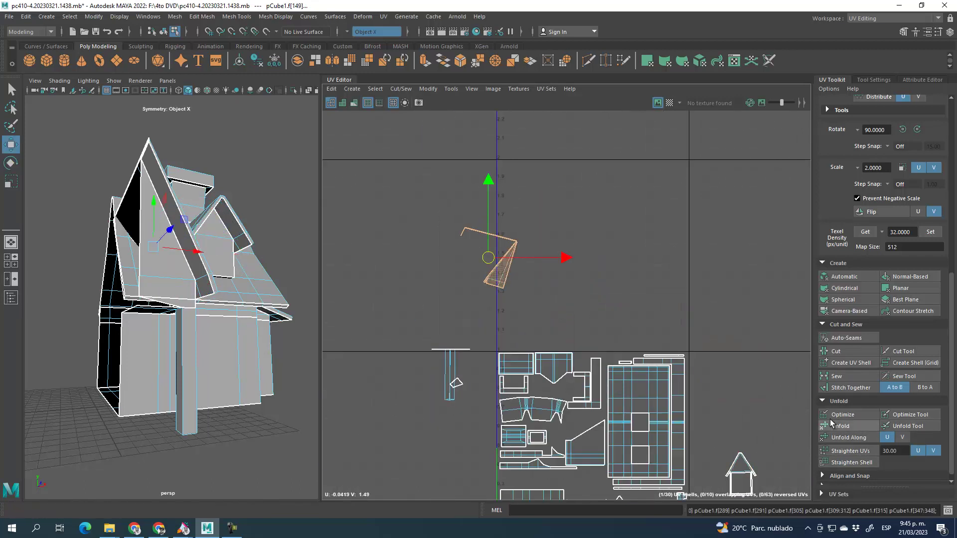
{"action": "left_click_drag", "start_coordinate": [491, 264], "coordinate": [626, 294]}
{"action": "middle_click_drag", "start_coordinate": [626, 293], "coordinate": [492, 170], "text": "alt"}
{"action": "left_click", "coordinate": [11, 181]}
{"action": "key", "text": "w"}
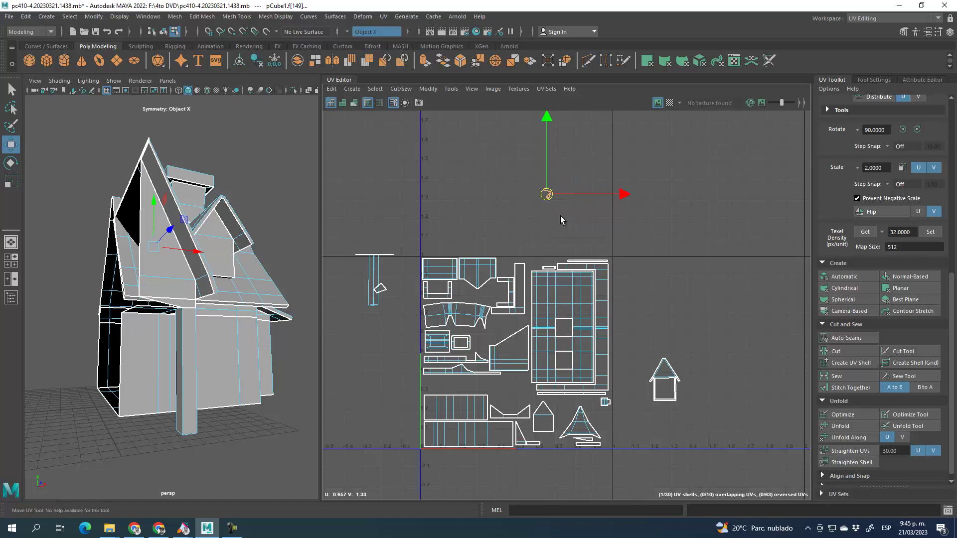
- Scale down the house-shaped dormer shell and place it in the UV tile next to the small square shell
{"action": "mouse_move", "coordinate": [642, 340]}
{"action": "left_mouse_down"}
{"action": "mouse_move", "coordinate": [684, 398]}
{"action": "mouse_move", "coordinate": [635, 370]}
{"action": "left_mouse_up"}
{"action": "key", "text": "r"}
{"action": "left_click", "coordinate": [11, 145]}
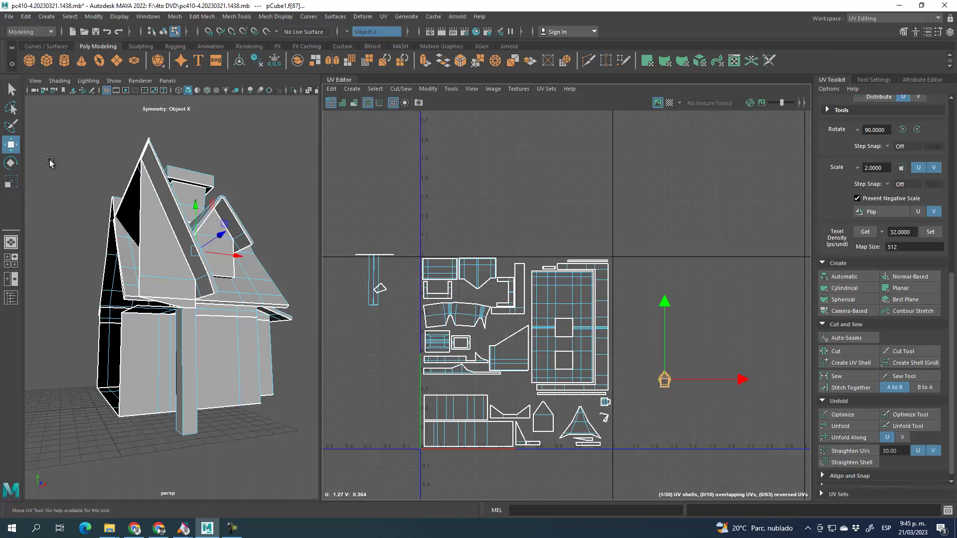
{"action": "left_click_drag", "start_coordinate": [667, 380], "coordinate": [595, 404]}
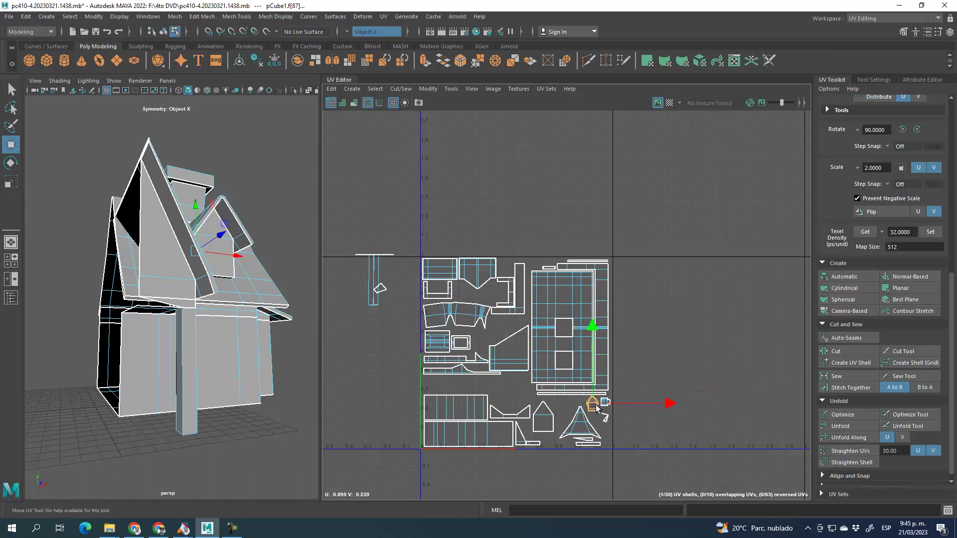
- Scale the house-shaped shell down further and nudge the bent strip shell up beneath the small square shell
{"action": "scroll", "coordinate": [600, 416], "scroll_direction": "up", "scroll_amount": 5}
{"action": "middle_click_drag", "start_coordinate": [695, 420], "coordinate": [669, 341], "text": "alt"}
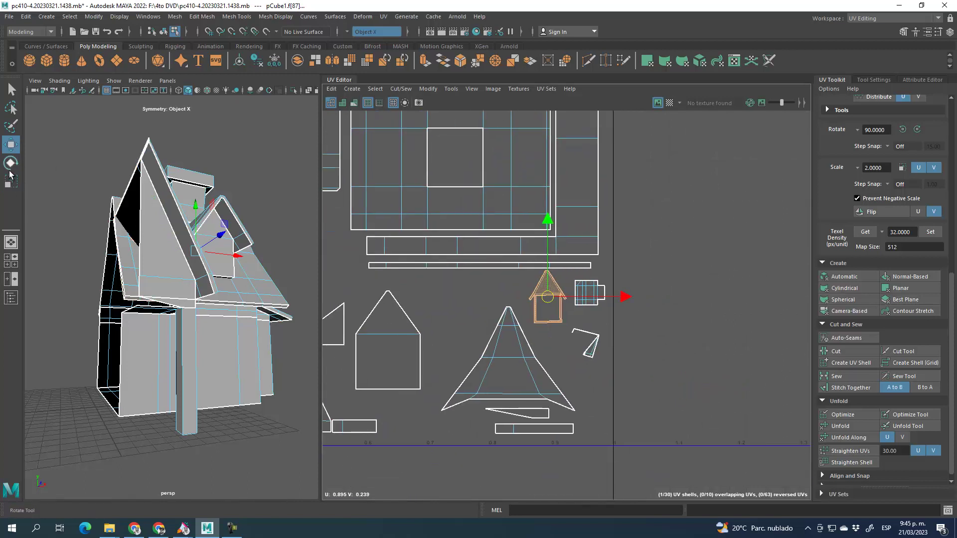
{"action": "left_click", "coordinate": [10, 182]}
{"action": "mouse_move", "coordinate": [547, 297]}
{"action": "left_mouse_down"}
{"action": "mouse_move", "coordinate": [508, 282]}
{"action": "mouse_move", "coordinate": [562, 294]}
{"action": "left_mouse_up"}
{"action": "left_click", "coordinate": [11, 144]}
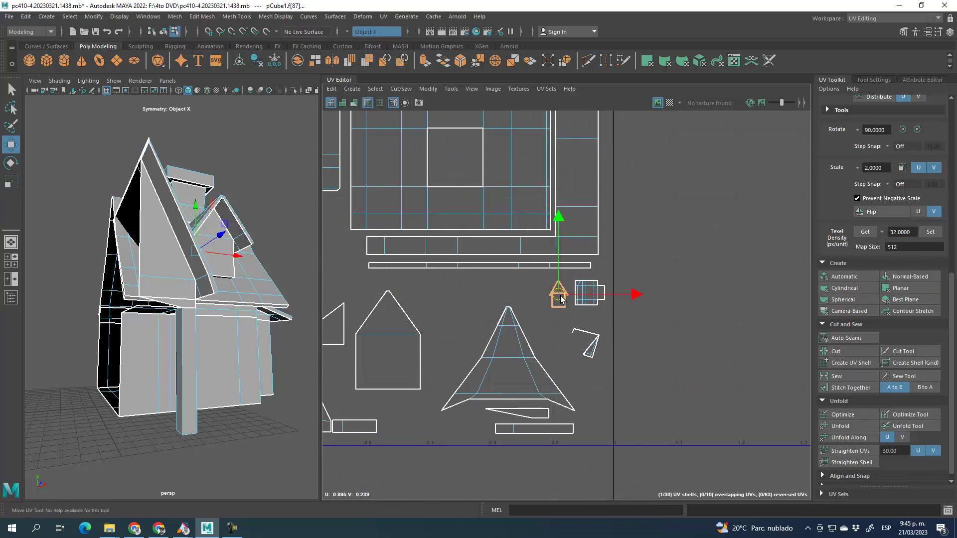
{"action": "left_click", "coordinate": [584, 340]}
- Select the small four-sided shell outside the UV tile and examine its face and the adjoining faces under the eave
{"action": "scroll", "coordinate": [523, 349], "scroll_direction": "down", "scroll_amount": 5}
{"action": "middle_click_drag", "start_coordinate": [554, 338], "coordinate": [612, 369], "text": "alt"}
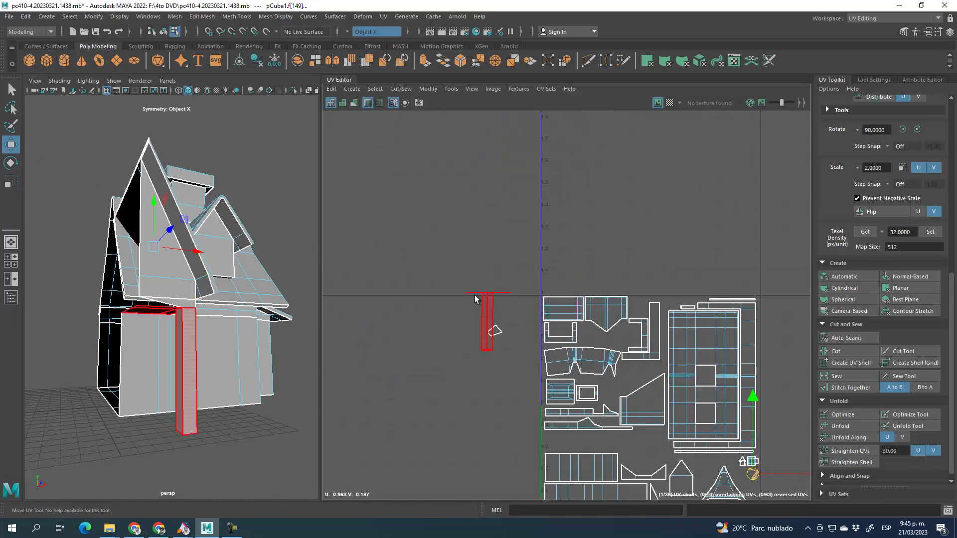
{"action": "left_click", "coordinate": [495, 330]}
{"action": "left_click_drag", "start_coordinate": [166, 345], "coordinate": [423, 337], "text": "alt"}
{"action": "middle_click_drag", "start_coordinate": [518, 338], "coordinate": [498, 239], "text": "alt"}
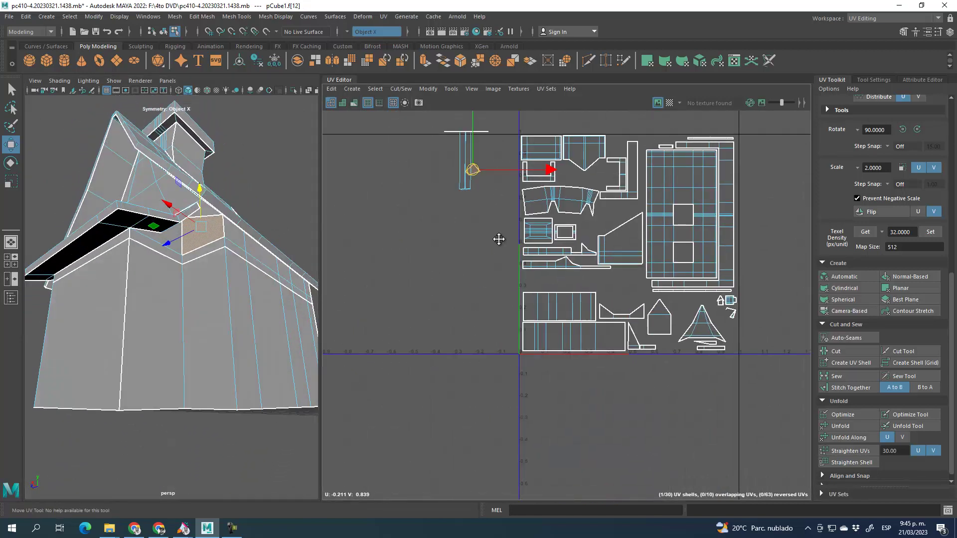
{"action": "left_click", "coordinate": [234, 233], "text": "shift"}
{"action": "left_click", "coordinate": [271, 261], "text": "shift"}
{"action": "left_click", "coordinate": [472, 173]}
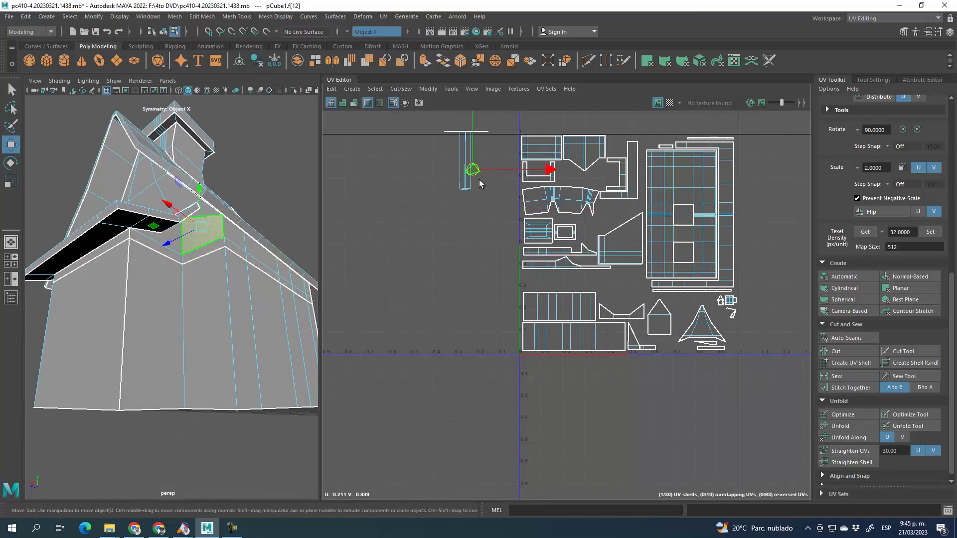
- Move the small four-sided shell onto the notch in the notched eave strip shell
{"action": "left_click_drag", "start_coordinate": [475, 173], "coordinate": [582, 234]}
{"action": "scroll", "coordinate": [559, 242], "scroll_direction": "up", "scroll_amount": 5}
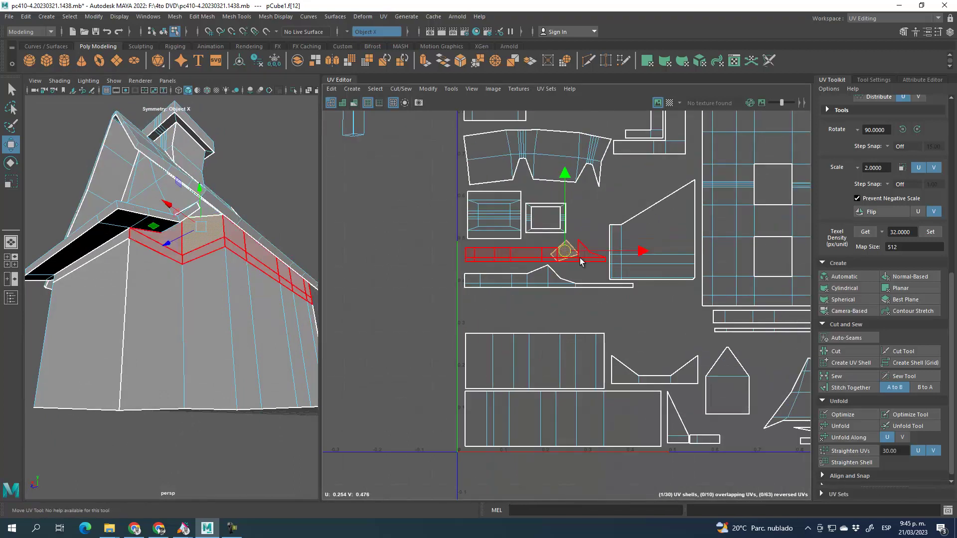
{"action": "scroll", "coordinate": [854, 210], "scroll_direction": "up", "scroll_amount": 10}
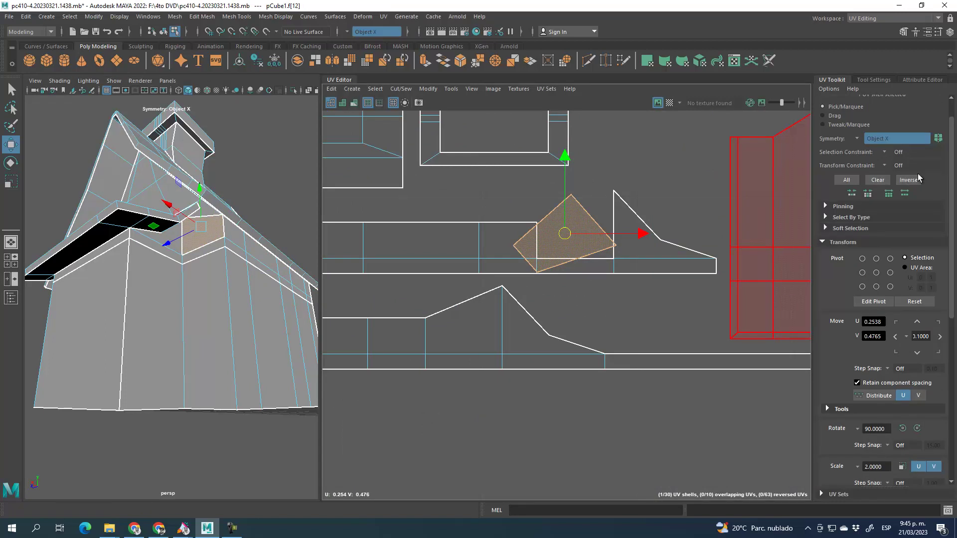
- Select the small four-sided shell's left corner UV and sew it to the notched eave strip
{"action": "left_click", "coordinate": [905, 107]}
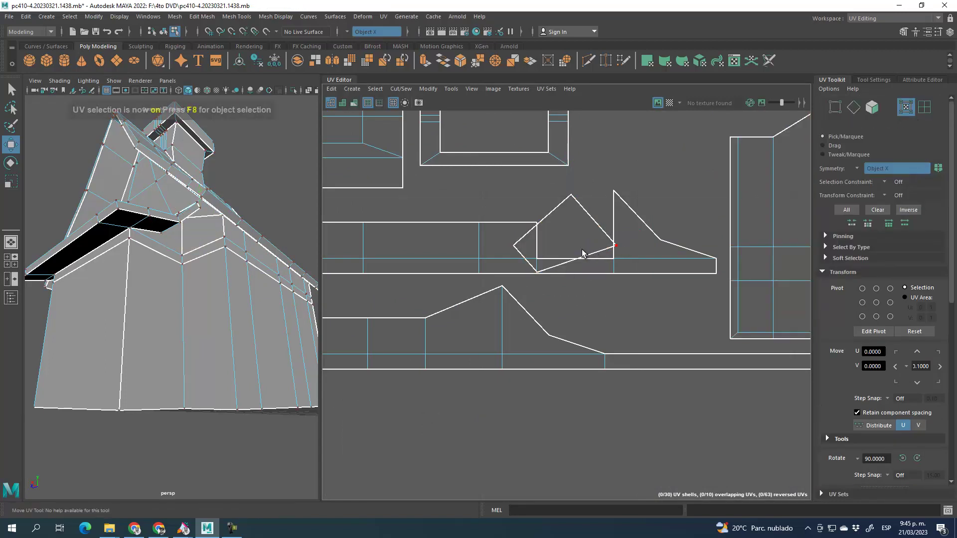
{"action": "left_click_drag", "start_coordinate": [508, 242], "coordinate": [523, 254]}
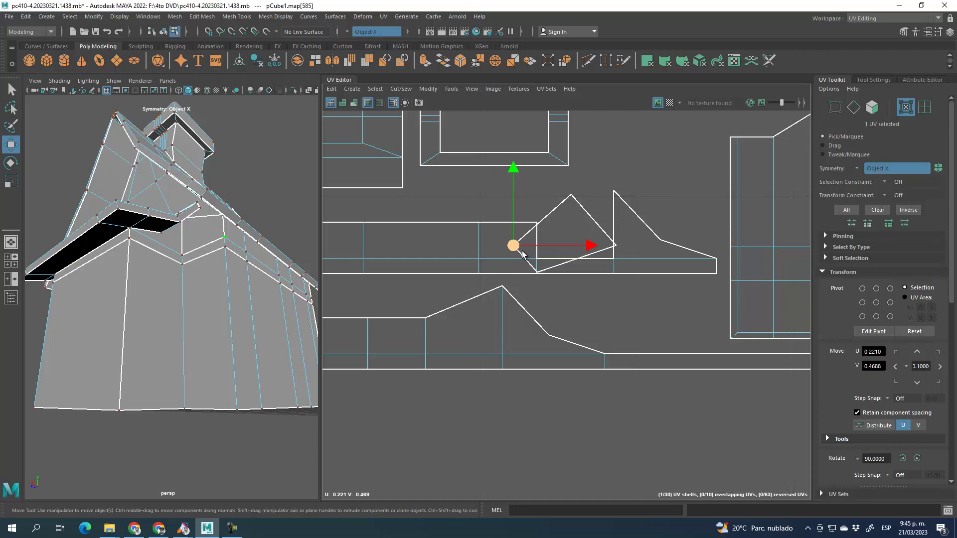
{"action": "scroll", "coordinate": [843, 341], "scroll_direction": "down", "scroll_amount": 8}
{"action": "left_click", "coordinate": [839, 379]}
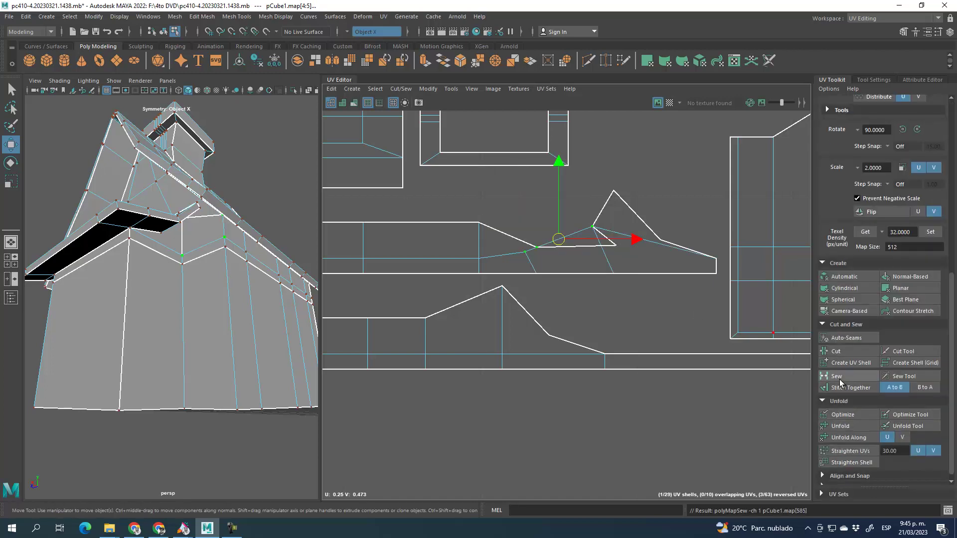
- Select all faces of the merged eave strip shell and unfold it
{"action": "scroll", "coordinate": [870, 248], "scroll_direction": "up", "scroll_amount": 10}
{"action": "left_click", "coordinate": [872, 107]}
{"action": "left_click", "coordinate": [426, 256]}
{"action": "double_click", "coordinate": [426, 256]}
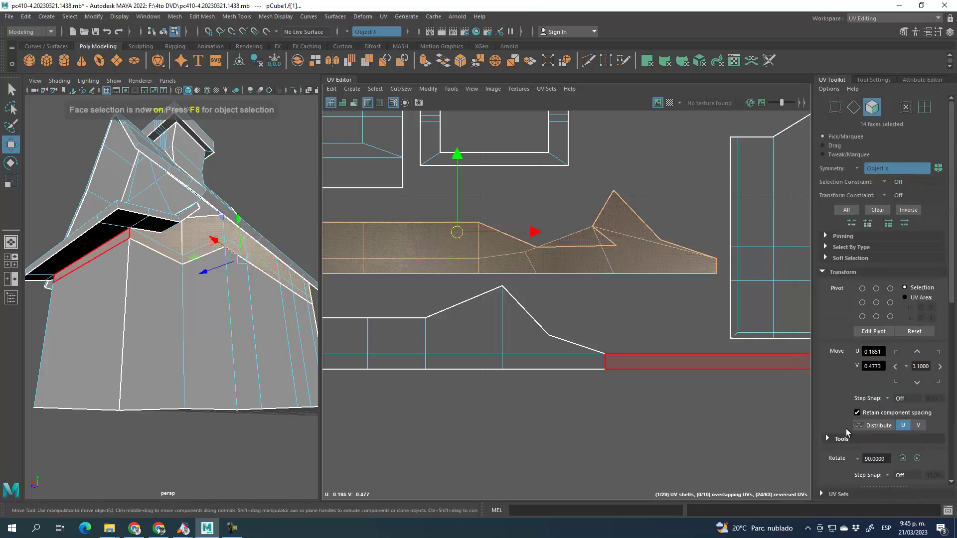
{"action": "scroll", "coordinate": [848, 433], "scroll_direction": "down", "scroll_amount": 8}
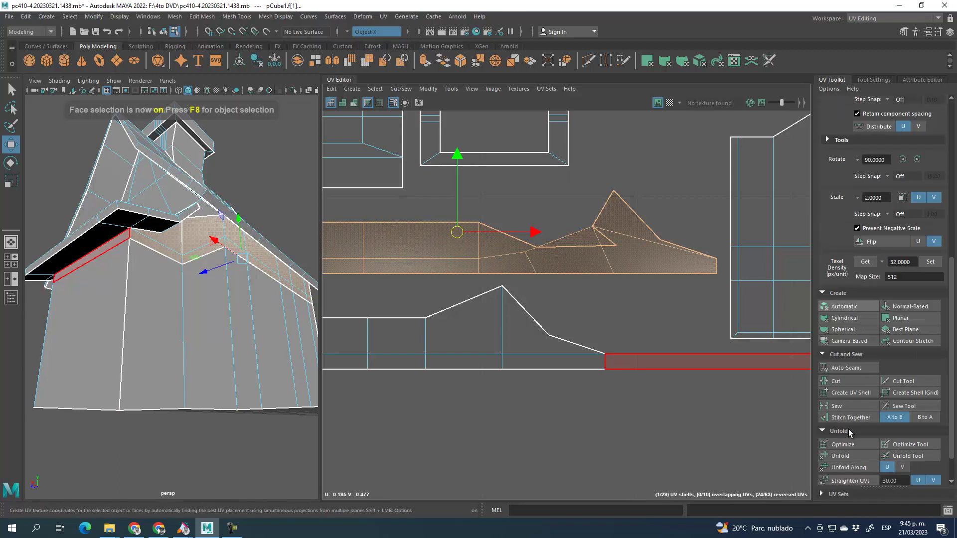
{"action": "left_click", "coordinate": [840, 456]}
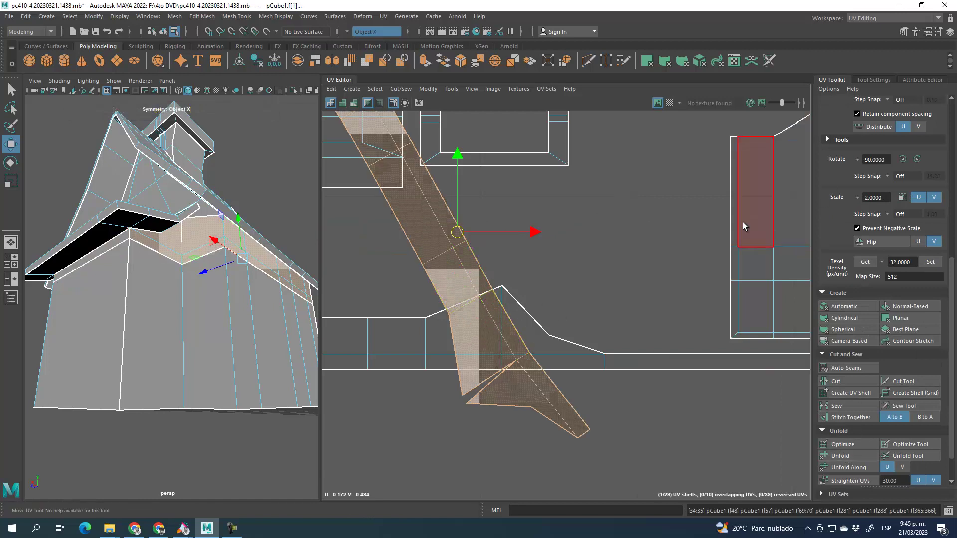
- Move the unfolded eave strip shell into the empty space outside the UV tile's left edge
{"action": "scroll", "coordinate": [370, 285], "scroll_direction": "down", "scroll_amount": 8}
{"action": "left_click_drag", "start_coordinate": [440, 282], "coordinate": [388, 283]}
{"action": "middle_click_drag", "start_coordinate": [382, 308], "coordinate": [431, 304], "text": "alt"}
{"action": "scroll", "coordinate": [432, 303], "scroll_direction": "up", "scroll_amount": 7}
{"action": "scroll", "coordinate": [908, 165], "scroll_direction": "up", "scroll_amount": 5}
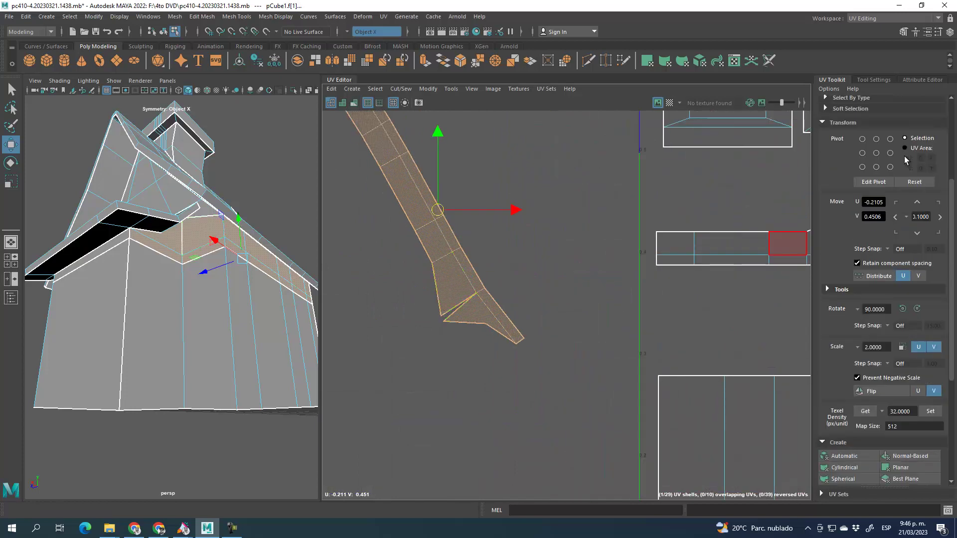
- Select the UV at the inner point of the eave strip's remaining split and sew the split closed
{"action": "scroll", "coordinate": [906, 160], "scroll_direction": "up", "scroll_amount": 3}
{"action": "left_click", "coordinate": [905, 107]}
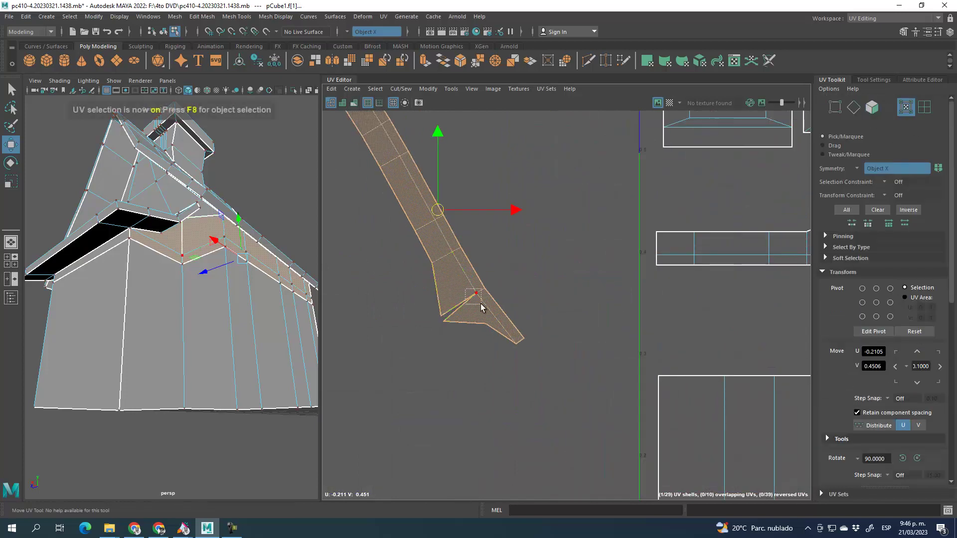
{"action": "left_click", "coordinate": [480, 302]}
{"action": "scroll", "coordinate": [861, 402], "scroll_direction": "down", "scroll_amount": 8}
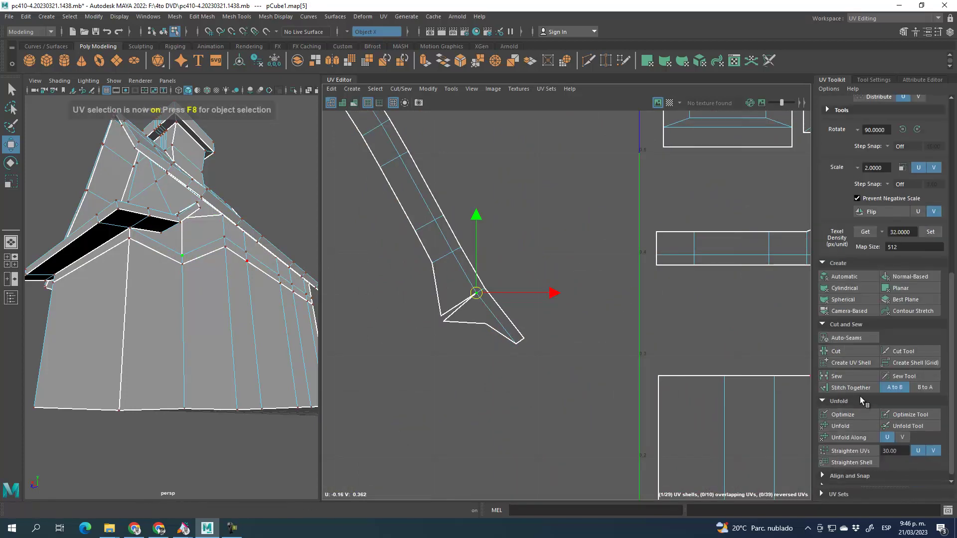
{"action": "left_click", "coordinate": [841, 376]}
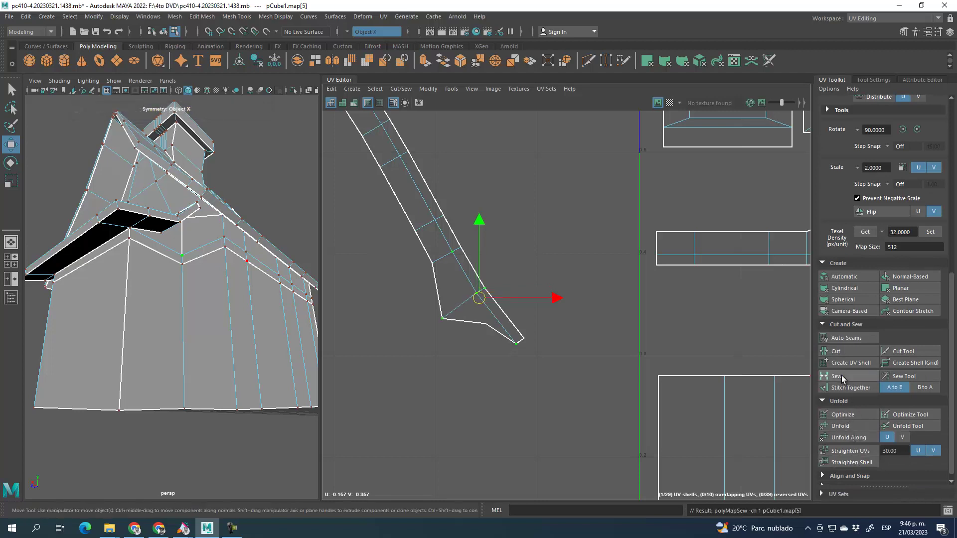
- Select all the faces of the sewn eave strip shell and rotate it to lie roughly horizontal
{"action": "middle_click_drag", "start_coordinate": [513, 314], "coordinate": [542, 413], "text": "alt"}
{"action": "scroll", "coordinate": [472, 309], "scroll_direction": "down", "scroll_amount": 4}
{"action": "scroll", "coordinate": [874, 148], "scroll_direction": "up", "scroll_amount": 8}
{"action": "left_click", "coordinate": [872, 107]}
{"action": "left_click_drag", "start_coordinate": [411, 229], "coordinate": [529, 397]}
{"action": "key", "text": "e"}
{"action": "left_click_drag", "start_coordinate": [472, 234], "coordinate": [590, 413]}
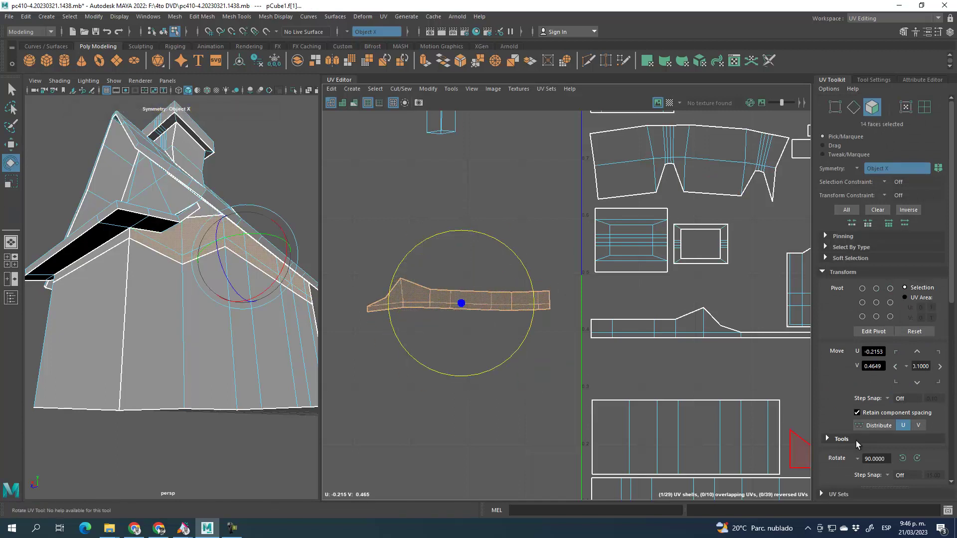
- Try straightening the UVs of the whole rotated eave strip shell
{"action": "scroll", "coordinate": [858, 448], "scroll_direction": "down", "scroll_amount": 8}
{"action": "scroll", "coordinate": [858, 451], "scroll_direction": "down", "scroll_amount": 3}
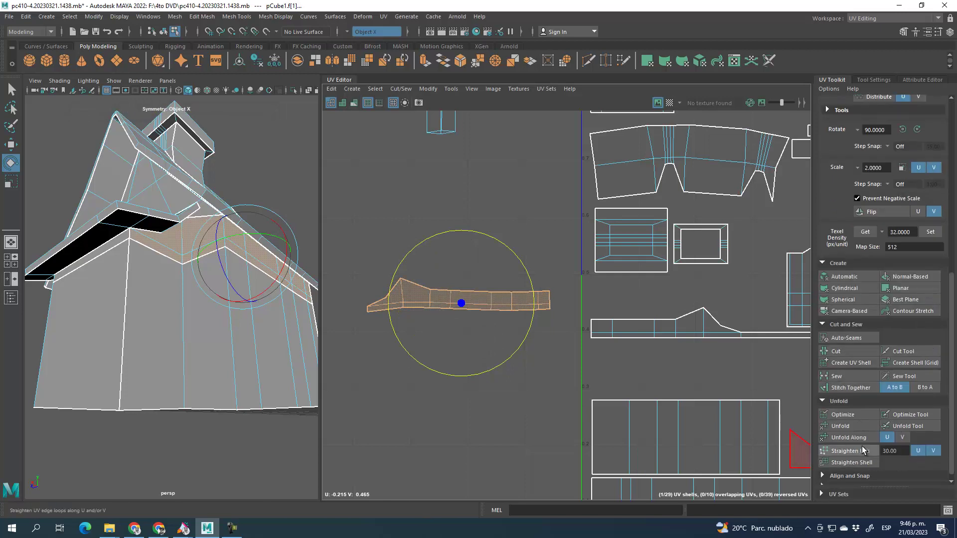
{"action": "left_click", "coordinate": [859, 451]}
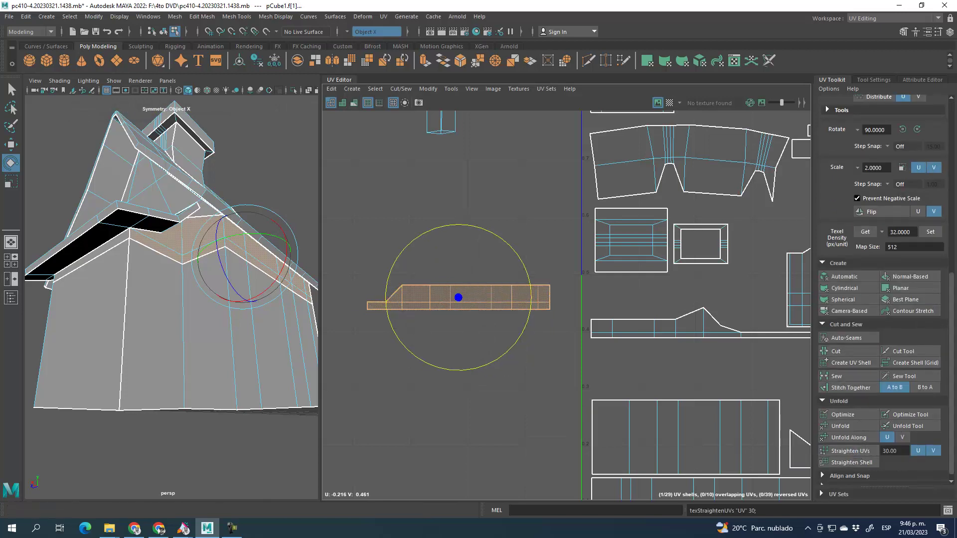
{"action": "left_click", "coordinate": [11, 145]}
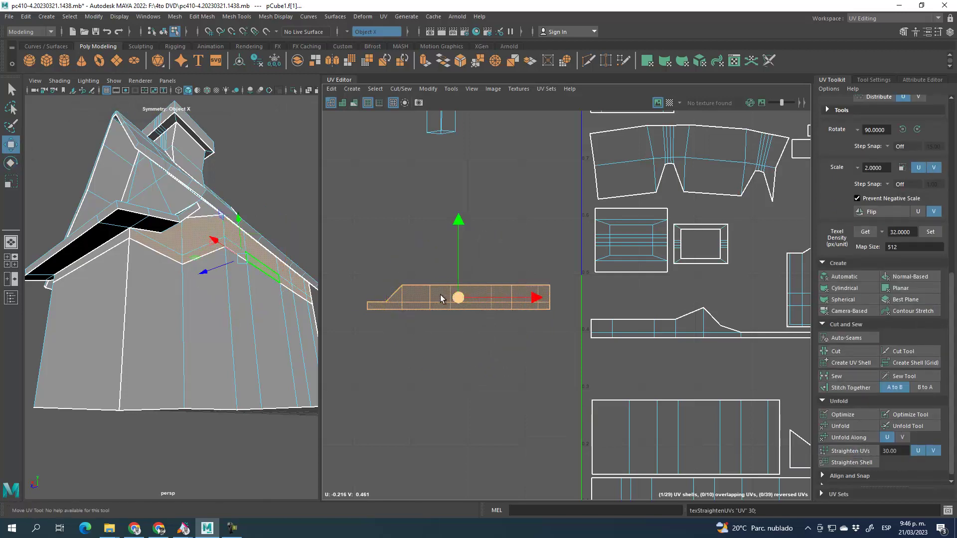
- Unfold the eave strip shell again, then level it and straighten its long edges while keeping the peak
{"action": "left_click", "coordinate": [840, 426]}
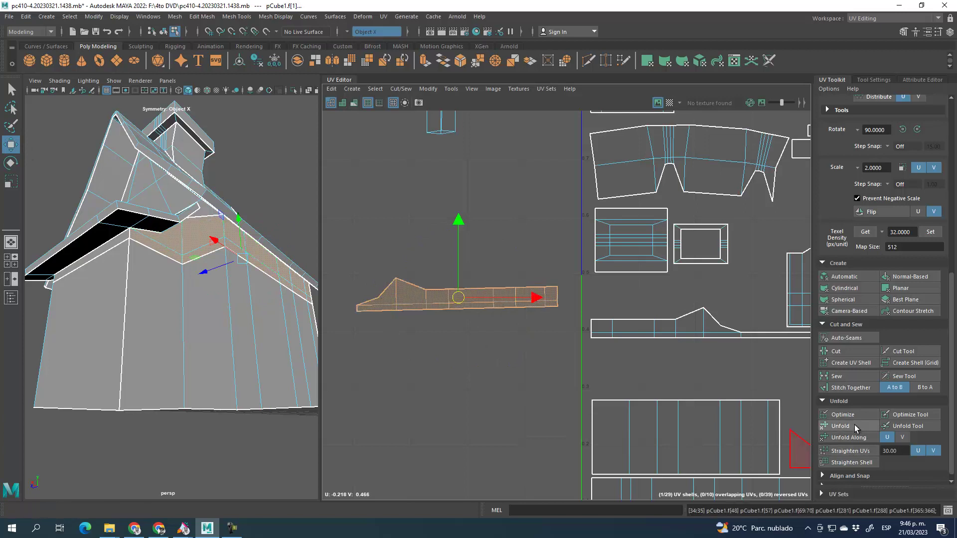
{"action": "left_click", "coordinate": [11, 164]}
{"action": "left_click_drag", "start_coordinate": [500, 241], "coordinate": [518, 253]}
{"action": "left_click", "coordinate": [351, 223]}
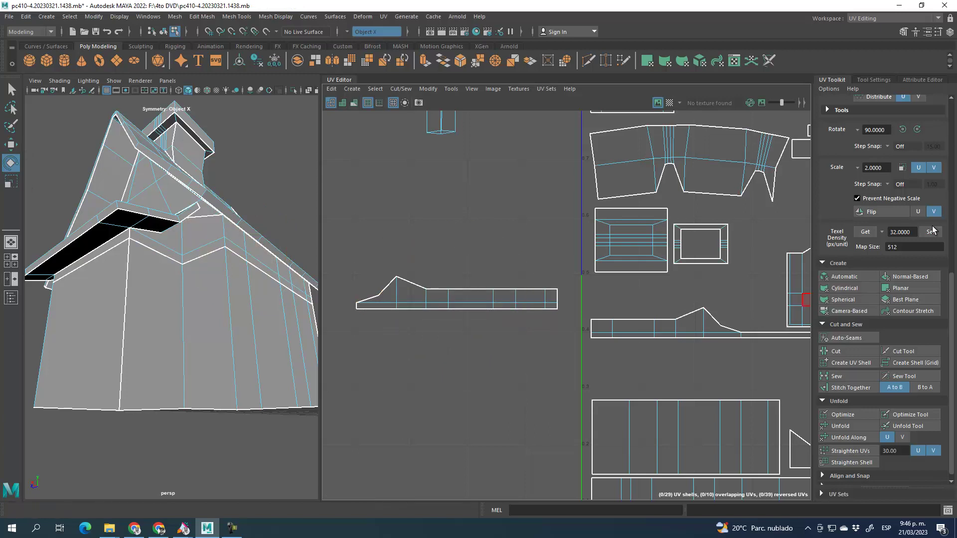
- Flip the straightened eave strip shell along U
{"action": "left_click", "coordinate": [916, 213]}
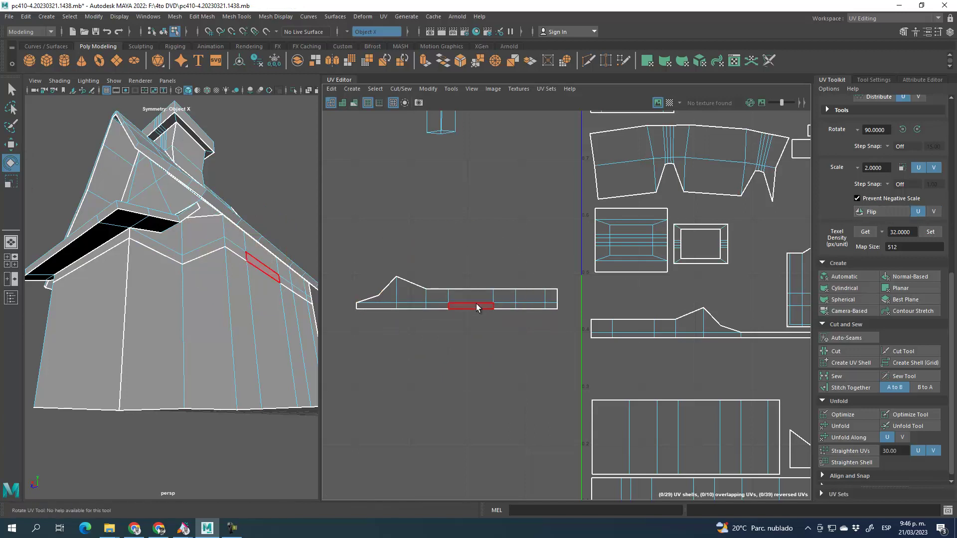
{"action": "left_click_drag", "start_coordinate": [347, 258], "coordinate": [564, 355]}
{"action": "left_click", "coordinate": [880, 212]}
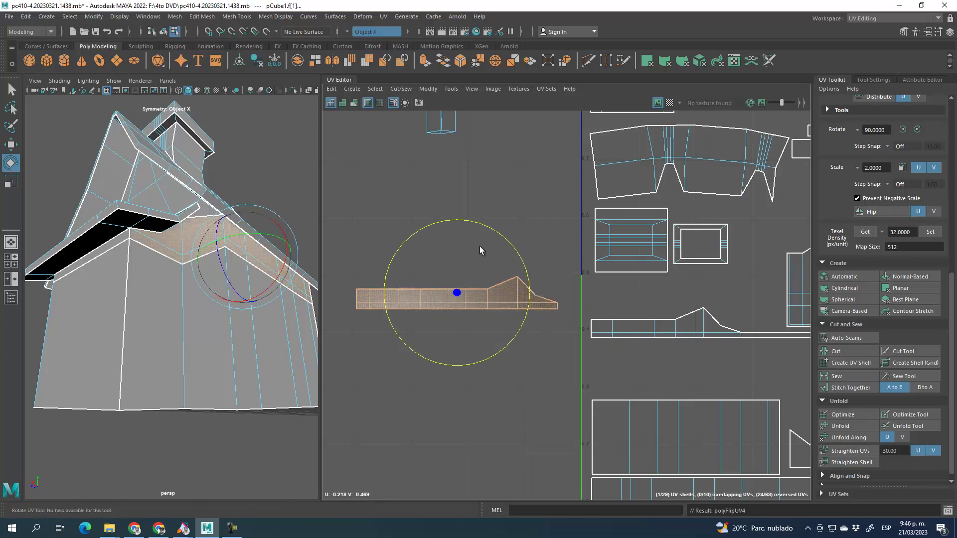
- Move the flipped eave strip shell into the UV tile above the similar peaked strip and scale it down slightly to fit
{"action": "left_click", "coordinate": [11, 144]}
{"action": "left_click_drag", "start_coordinate": [453, 292], "coordinate": [689, 290]}
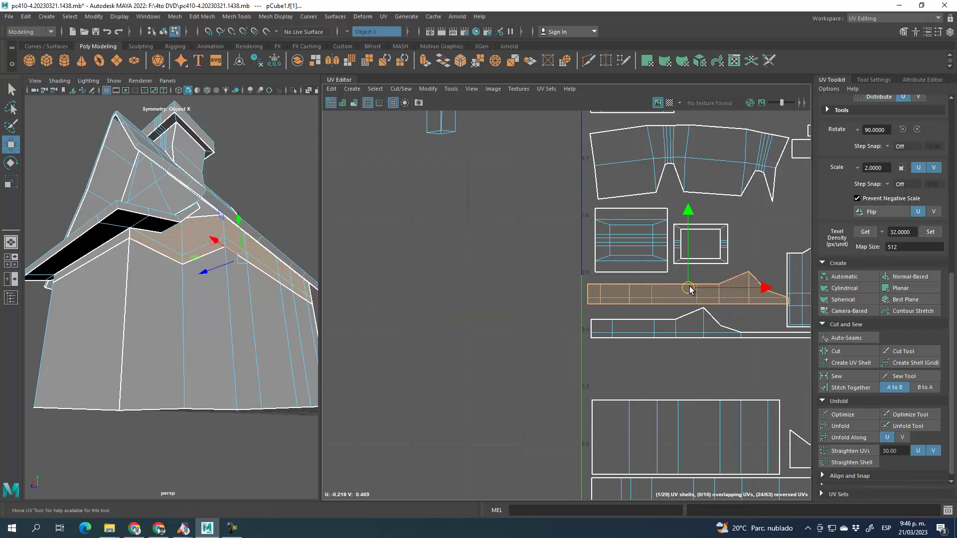
{"action": "left_click", "coordinate": [10, 182]}
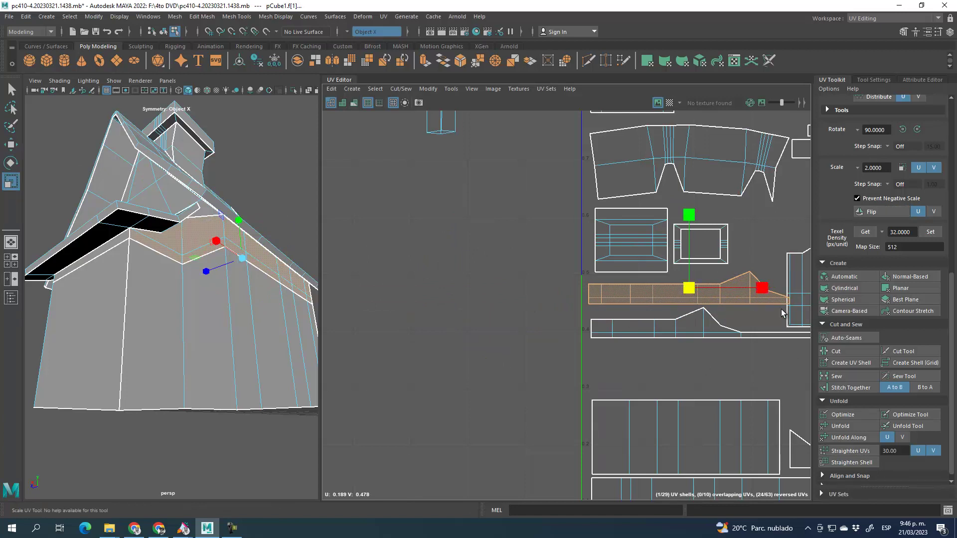
{"action": "left_click_drag", "start_coordinate": [688, 287], "coordinate": [675, 284]}
{"action": "left_click", "coordinate": [11, 145]}
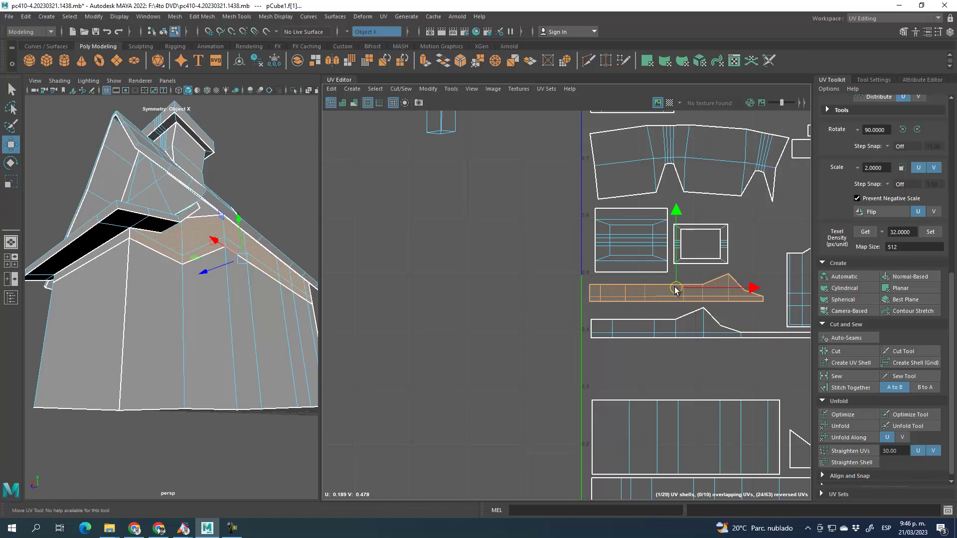
- Select the three adjoining wall faces under the roof overhang, split them into their own UV shell and pull it down beside the tile
{"action": "scroll", "coordinate": [477, 319], "scroll_direction": "down", "scroll_amount": 5}
{"action": "scroll", "coordinate": [477, 319], "scroll_direction": "down", "scroll_amount": 3}
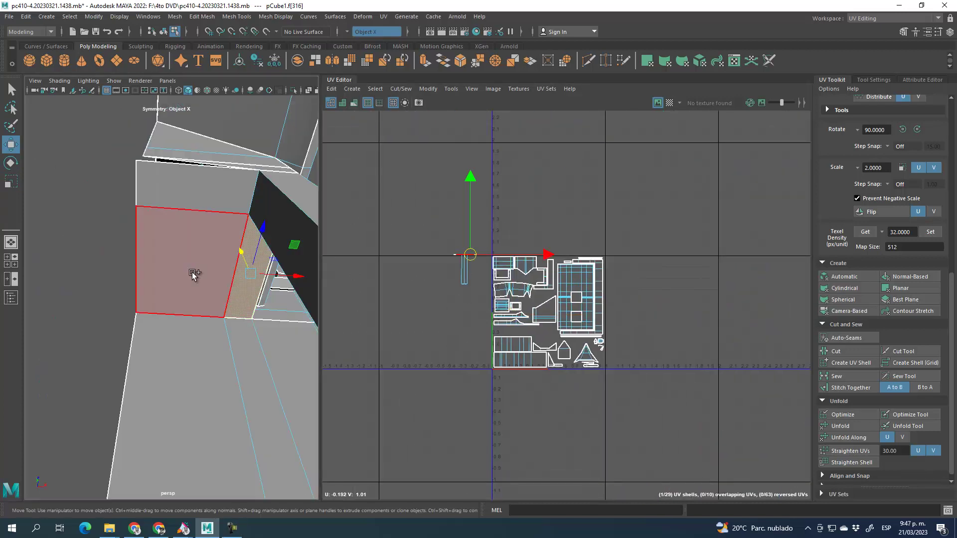
{"action": "left_click", "coordinate": [192, 274]}
{"action": "left_click", "coordinate": [196, 199]}
{"action": "left_click_drag", "start_coordinate": [209, 248], "coordinate": [158, 261], "text": "alt"}
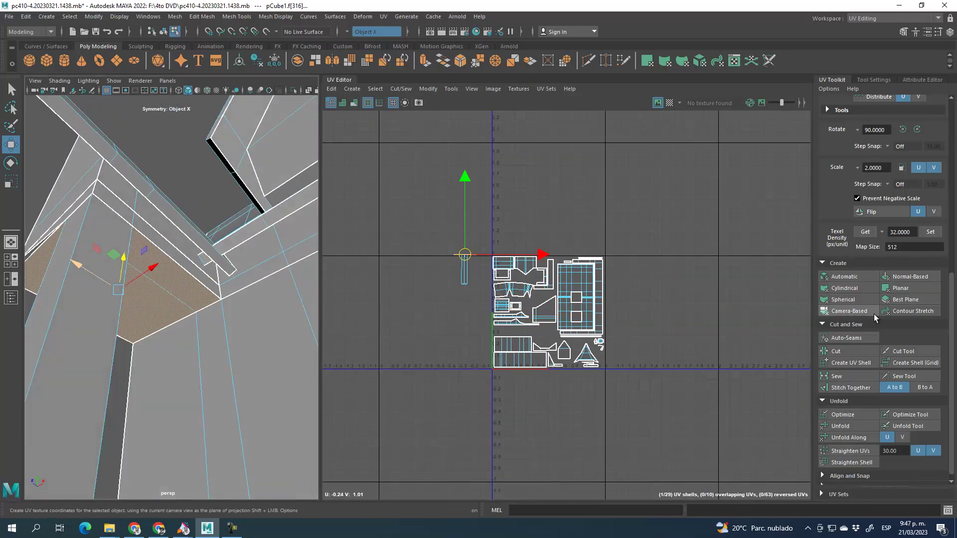
{"action": "left_click", "coordinate": [863, 364]}
{"action": "scroll", "coordinate": [889, 149], "scroll_direction": "up", "scroll_amount": 10}
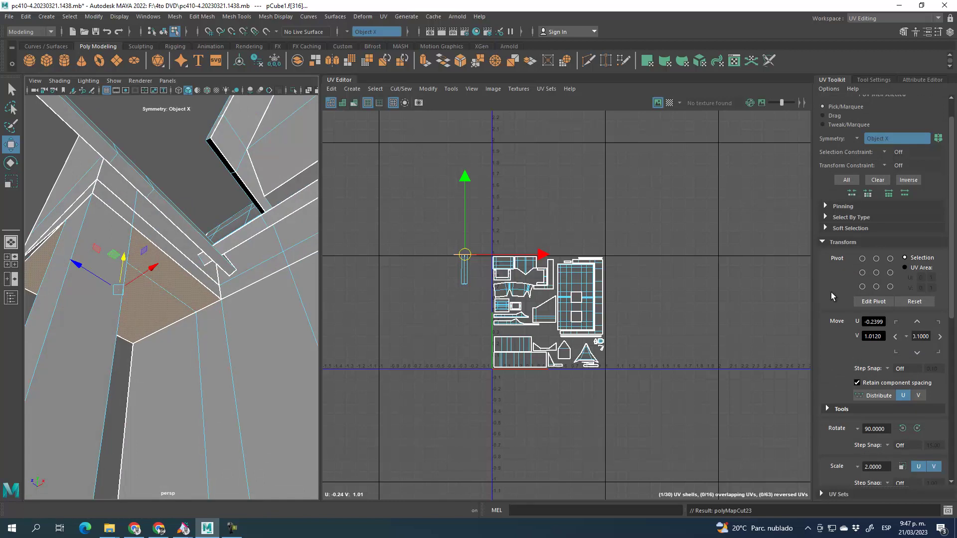
{"action": "left_click", "coordinate": [821, 242]}
{"action": "scroll", "coordinate": [876, 250], "scroll_direction": "up", "scroll_amount": 2}
{"action": "left_click", "coordinate": [871, 107]}
{"action": "left_click_drag", "start_coordinate": [468, 257], "coordinate": [455, 348]}
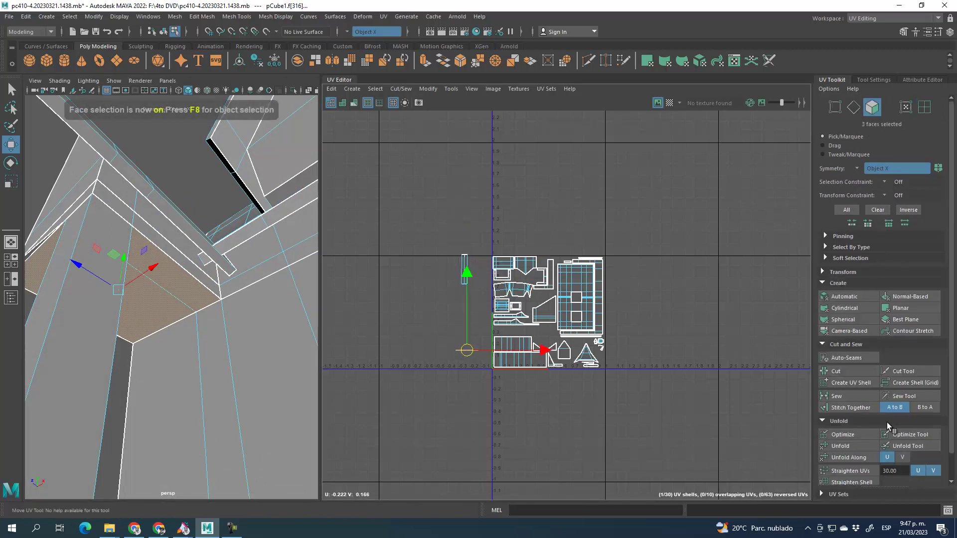
- Try to unfold and scale the new line-flat shell of the overhang wall faces
{"action": "scroll", "coordinate": [477, 354], "scroll_direction": "up", "scroll_amount": 5}
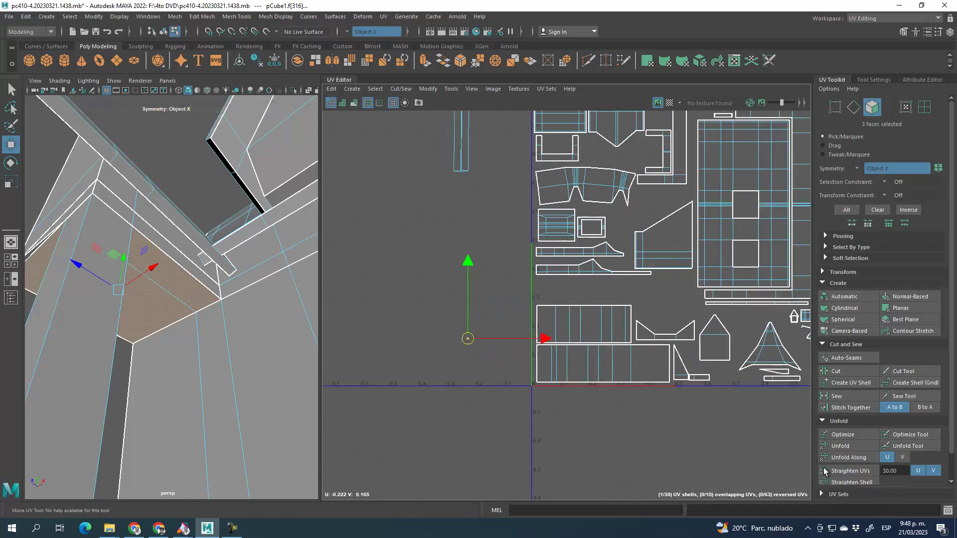
{"action": "left_click", "coordinate": [840, 446]}
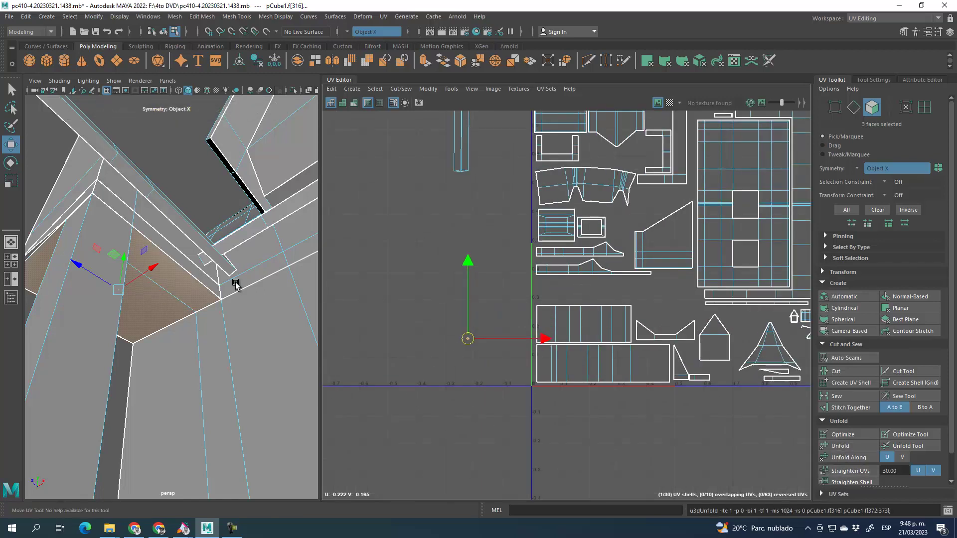
{"action": "left_click", "coordinate": [11, 181]}
{"action": "left_click_drag", "start_coordinate": [464, 340], "coordinate": [527, 355]}
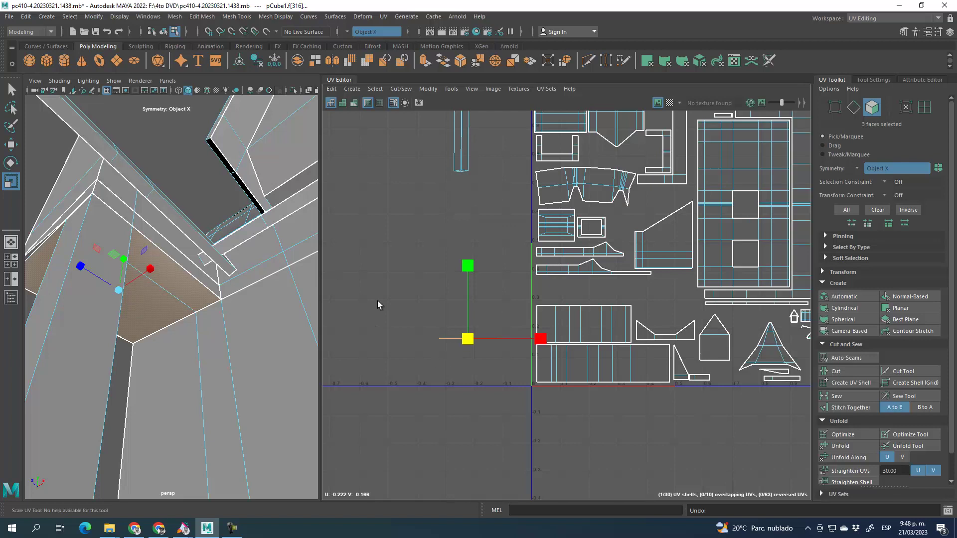
{"action": "left_click", "coordinate": [11, 145]}
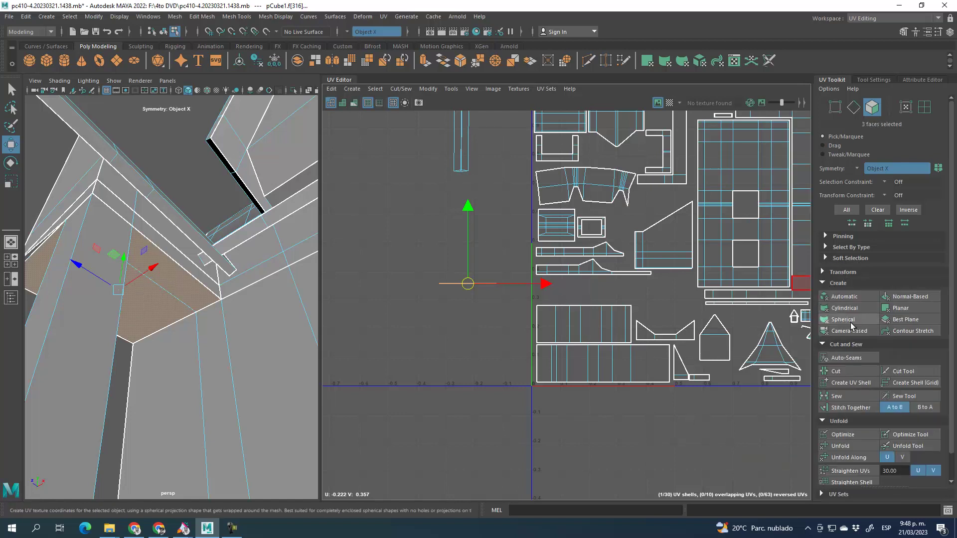
- Apply a planar projection to the three wall faces and move the projected UVs well outside the tile
{"action": "left_click", "coordinate": [918, 310]}
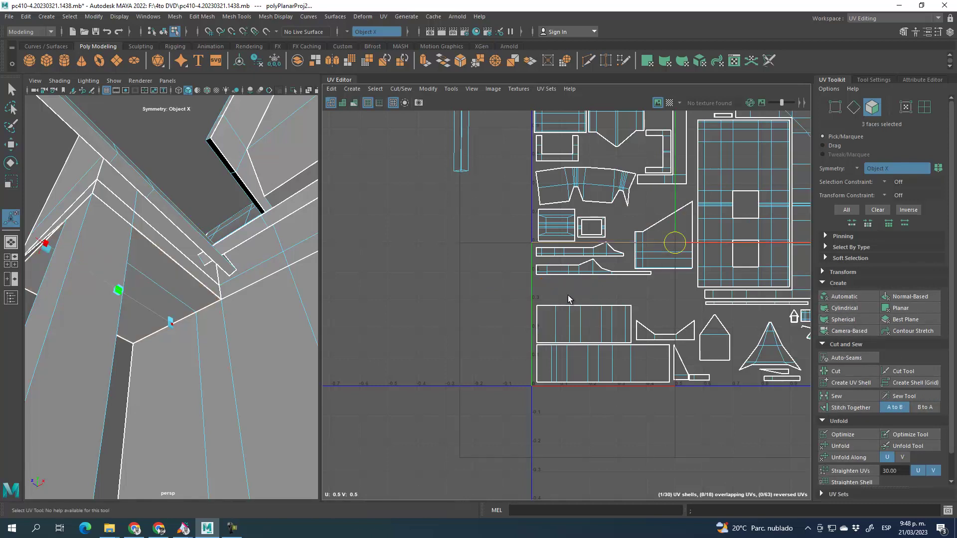
{"action": "scroll", "coordinate": [564, 288], "scroll_direction": "down", "scroll_amount": 3}
{"action": "left_click_drag", "start_coordinate": [703, 276], "coordinate": [505, 277]}
{"action": "middle_click_drag", "start_coordinate": [483, 352], "coordinate": [510, 352], "text": "alt"}
{"action": "scroll", "coordinate": [456, 273], "scroll_direction": "up", "scroll_amount": 2}
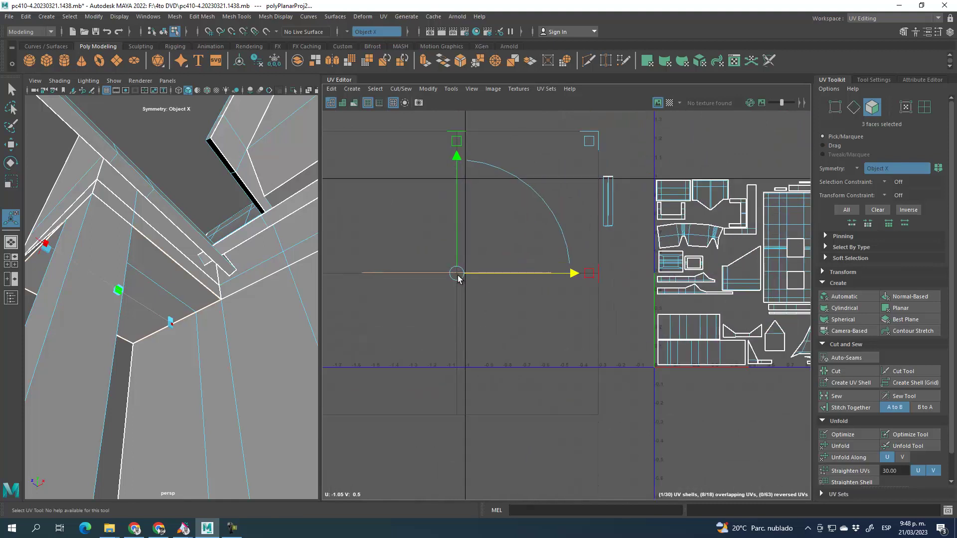
- Try unfolding the projected line-flat shell, undo it and reselect the shell's faces
{"action": "left_click", "coordinate": [841, 447]}
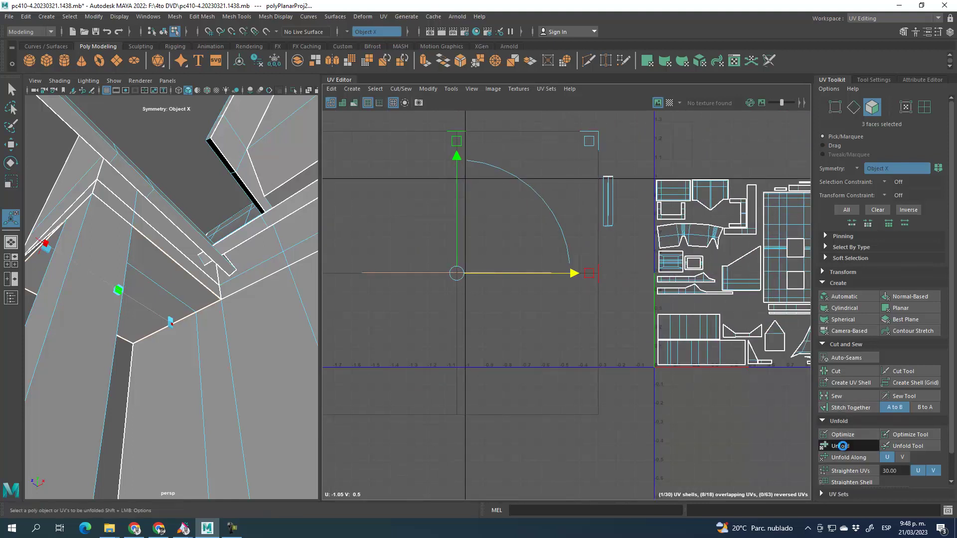
{"action": "key", "text": "ctrl+z"}
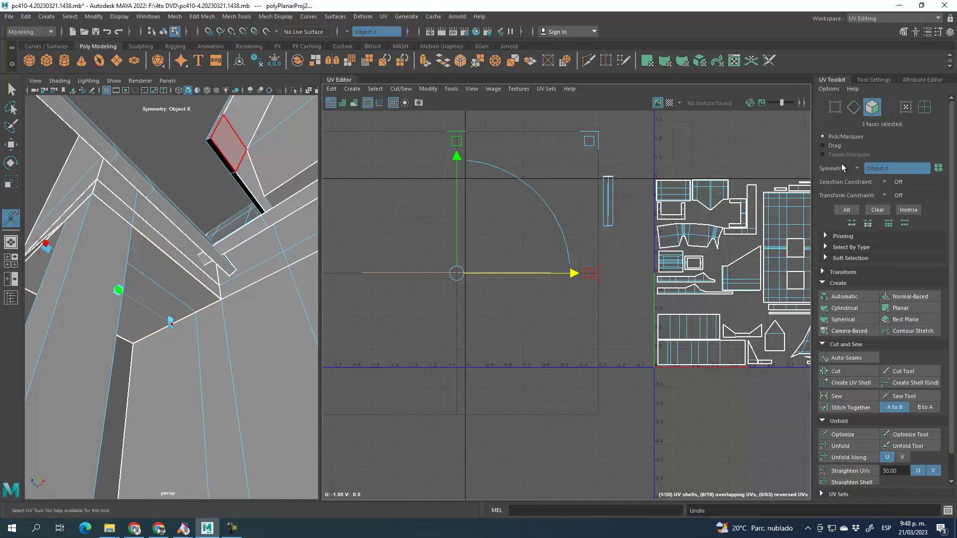
{"action": "left_click", "coordinate": [482, 273]}
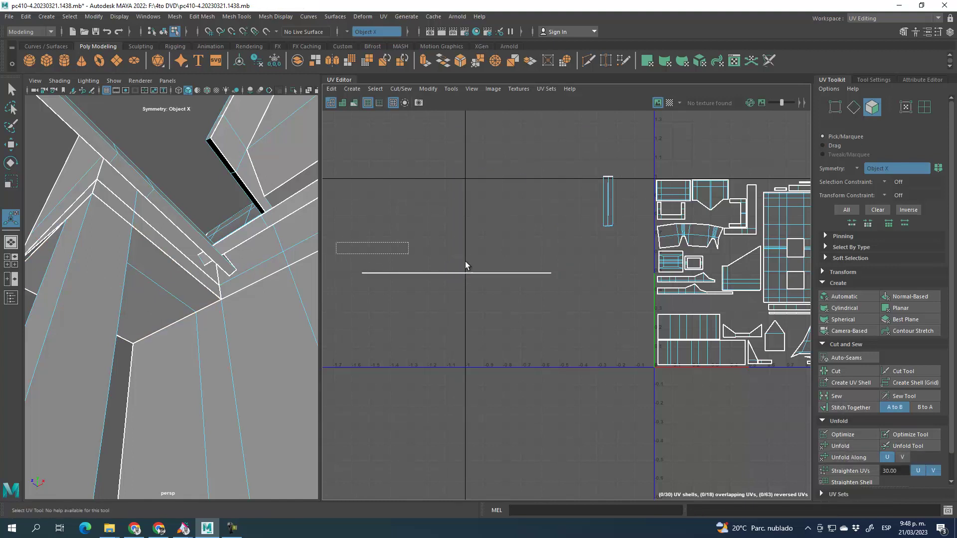
{"action": "left_click_drag", "start_coordinate": [375, 248], "coordinate": [567, 300]}
{"action": "left_click_drag", "start_coordinate": [137, 278], "coordinate": [163, 277], "text": "alt"}
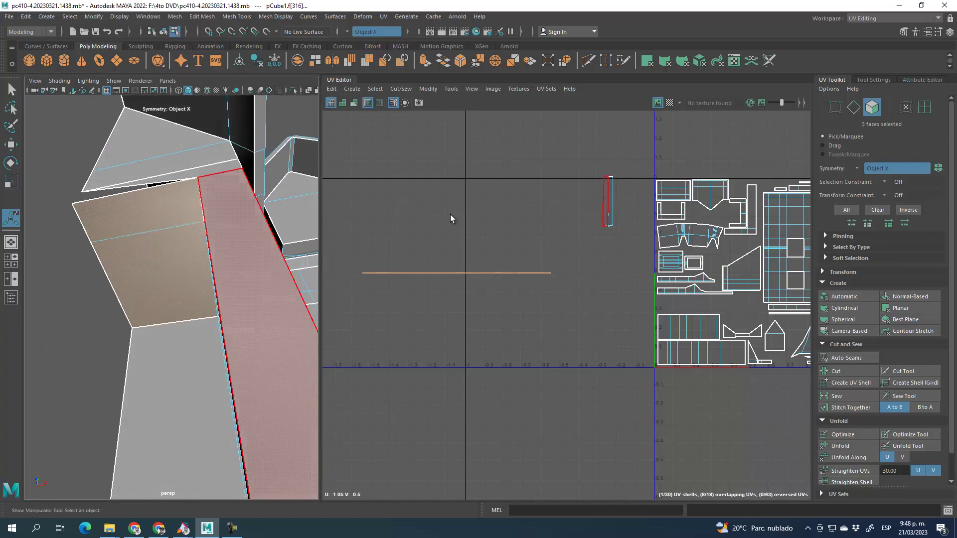
- Turn symmetry off, reselect the three wall faces and try unfolding their collapsed shell again
{"action": "left_click", "coordinate": [852, 109]}
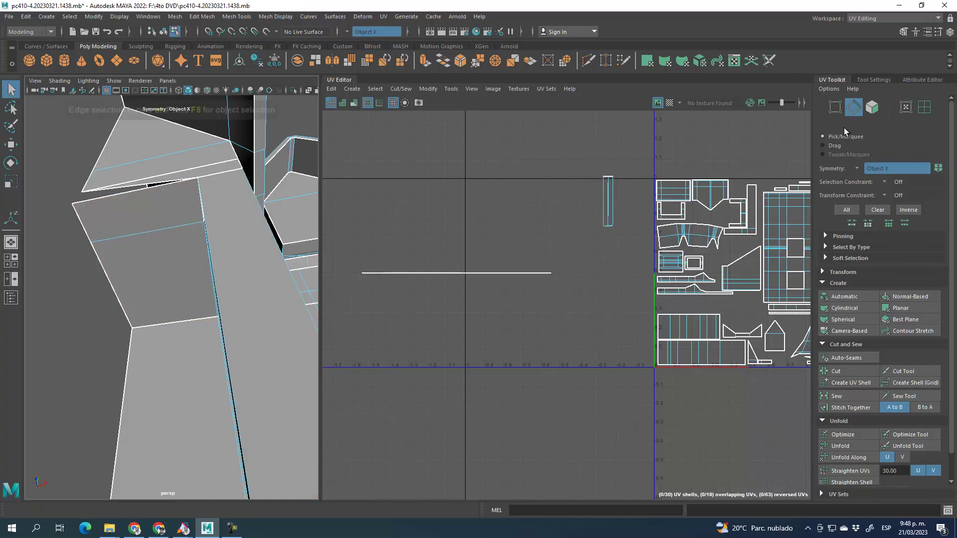
{"action": "left_click", "coordinate": [860, 167]}
{"action": "left_click", "coordinate": [866, 172]}
{"action": "key", "text": "F11"}
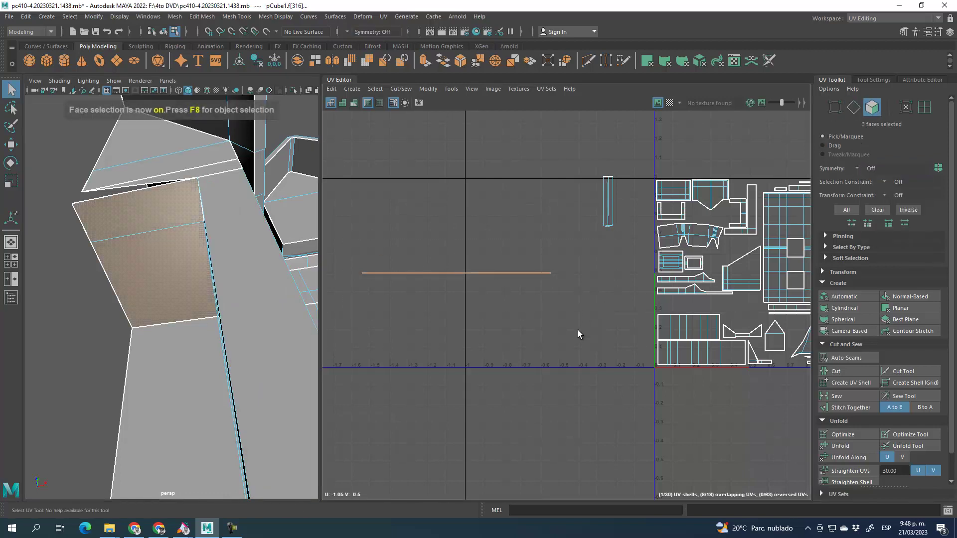
{"action": "left_click", "coordinate": [853, 449]}
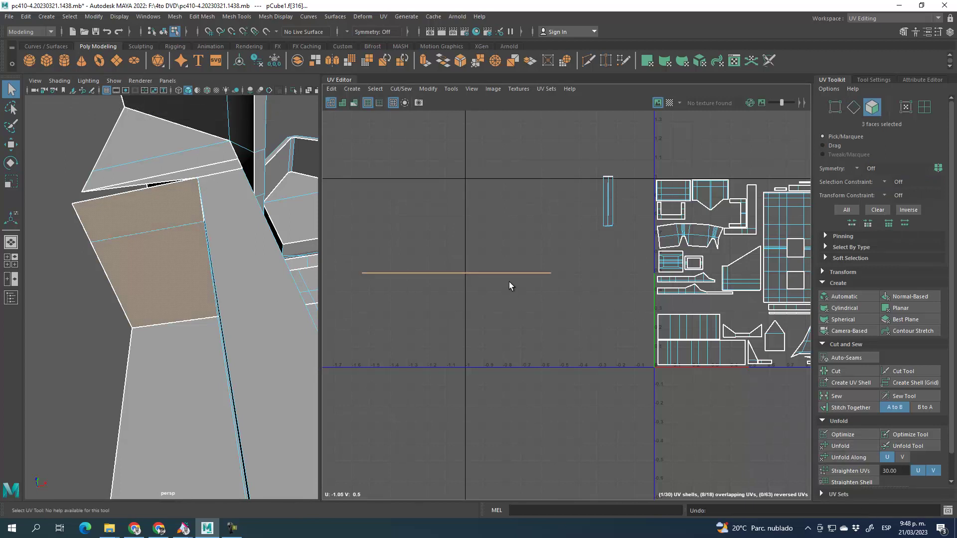
- Switch to UV selection and pull the UVs at the collapsed line's right end downward and apart
{"action": "scroll", "coordinate": [509, 295], "scroll_direction": "down", "scroll_amount": 3}
{"action": "scroll", "coordinate": [530, 283], "scroll_direction": "up", "scroll_amount": 1}
{"action": "key", "text": "F12"}
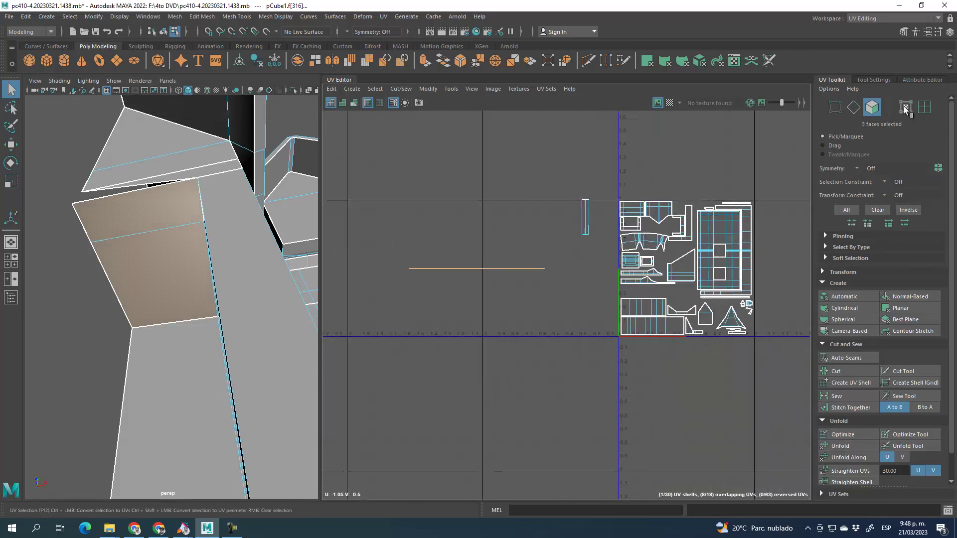
{"action": "scroll", "coordinate": [546, 271], "scroll_direction": "up", "scroll_amount": 1}
{"action": "left_click", "coordinate": [545, 270]}
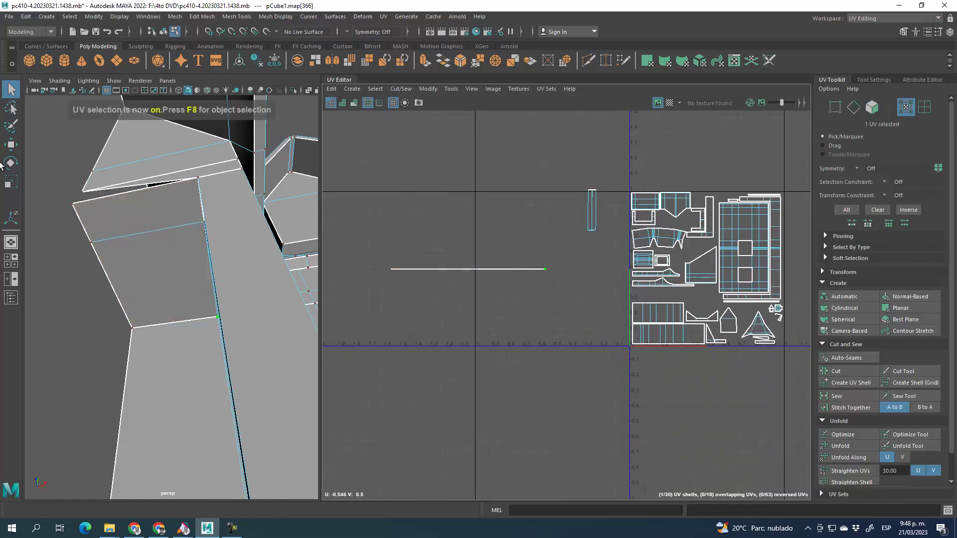
{"action": "left_click", "coordinate": [12, 145]}
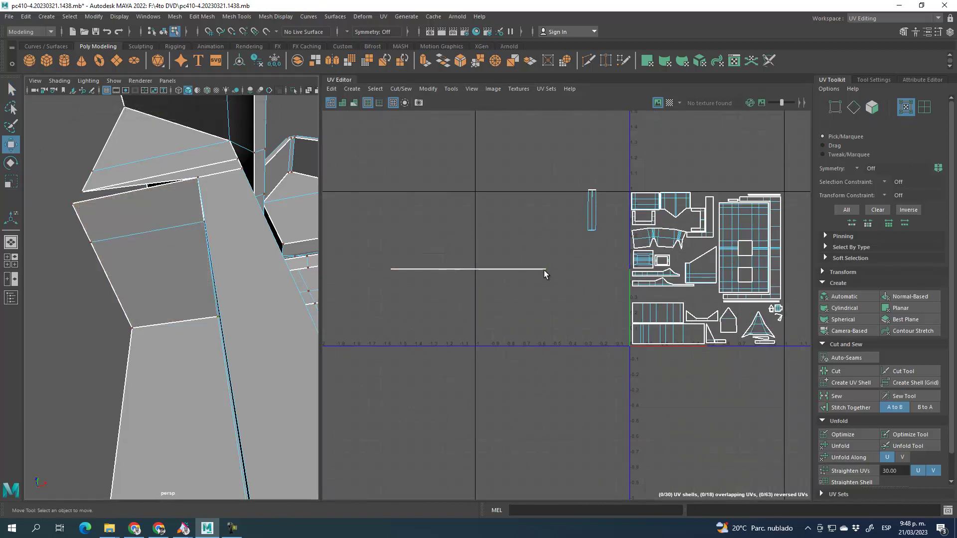
{"action": "mouse_move", "coordinate": [546, 276]}
{"action": "left_mouse_down"}
{"action": "mouse_move", "coordinate": [541, 324]}
{"action": "mouse_move", "coordinate": [546, 293]}
{"action": "left_mouse_up"}
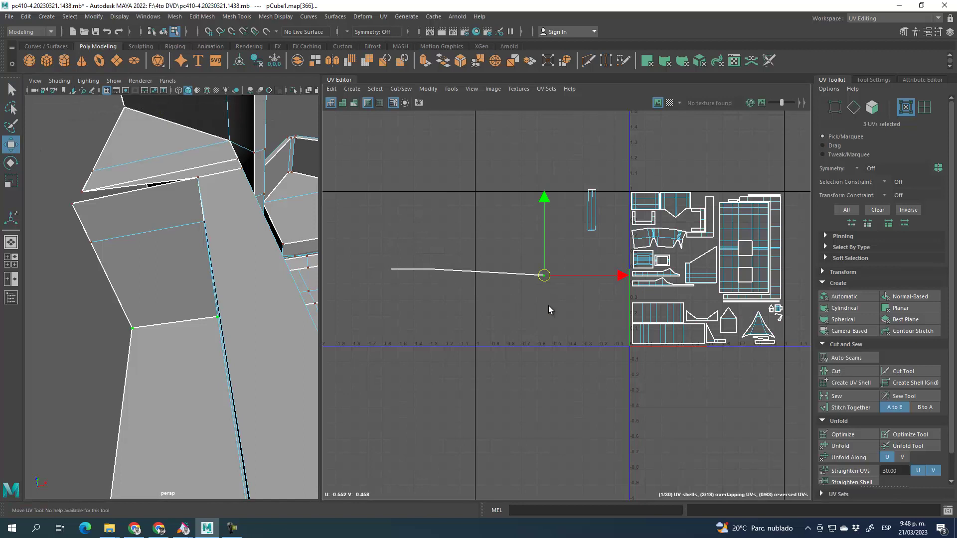
{"action": "left_click", "coordinate": [545, 276]}
{"action": "middle_click_drag", "start_coordinate": [548, 286], "coordinate": [539, 344]}
- Raise two stacked UVs near the line's left end and one at its right end to form the shell's upper outline
{"action": "left_click", "coordinate": [427, 269]}
{"action": "middle_click_drag", "start_coordinate": [433, 287], "coordinate": [446, 193]}
{"action": "left_click", "coordinate": [427, 269]}
{"action": "middle_click_drag", "start_coordinate": [427, 273], "coordinate": [431, 250]}
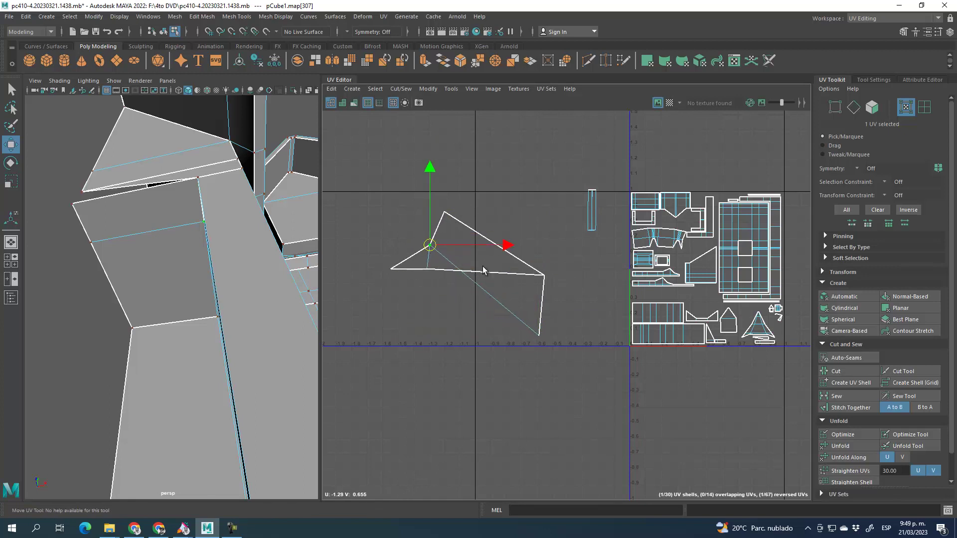
{"action": "left_click", "coordinate": [542, 275]}
{"action": "middle_click_drag", "start_coordinate": [544, 277], "coordinate": [556, 215]}
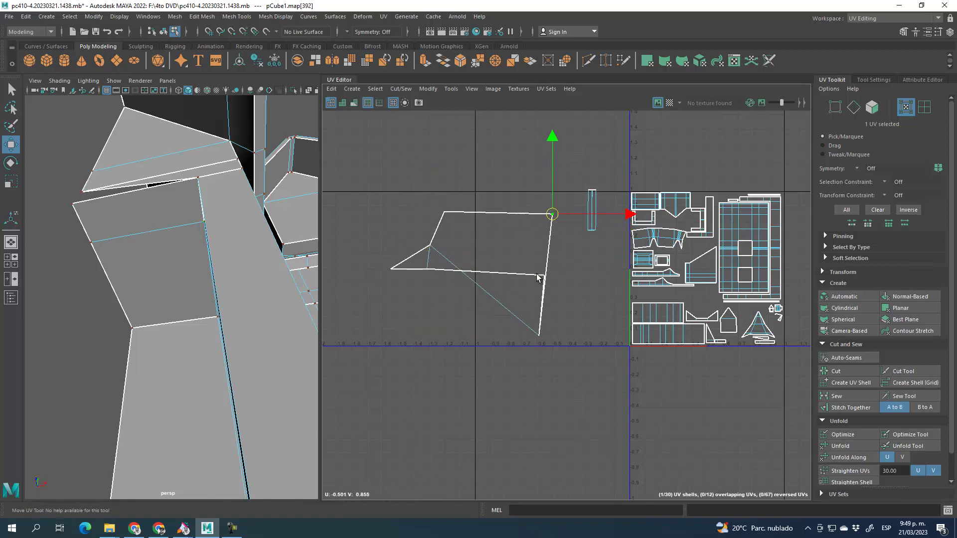
- Untangle the remaining stacked UVs by placing the middle right, lower and left corners so the three faces open without crossing
{"action": "left_click_drag", "start_coordinate": [546, 255], "coordinate": [540, 334]}
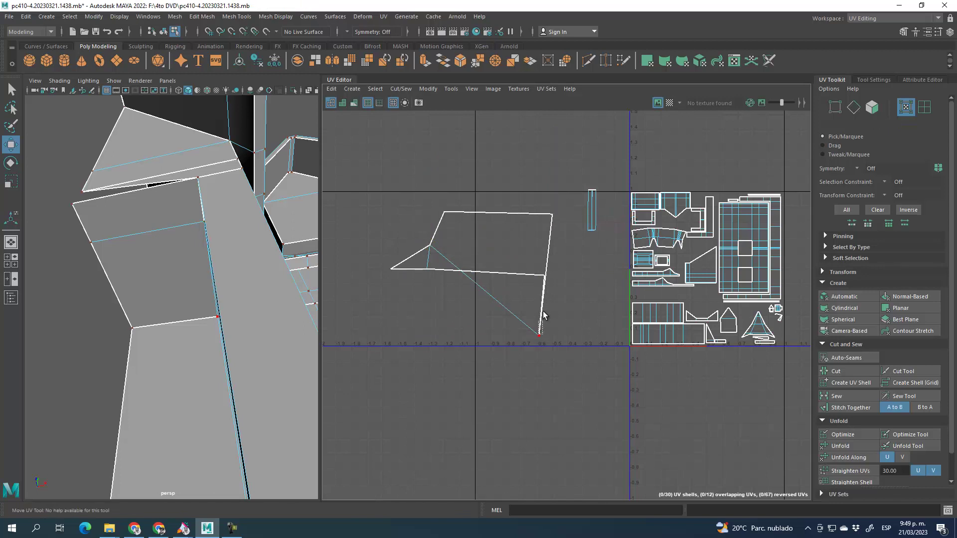
{"action": "left_click", "coordinate": [538, 336]}
{"action": "middle_click_drag", "start_coordinate": [541, 340], "coordinate": [547, 245]}
{"action": "left_click", "coordinate": [426, 270]}
{"action": "middle_click_drag", "start_coordinate": [426, 270], "coordinate": [434, 317]}
{"action": "left_click", "coordinate": [392, 270]}
{"action": "middle_click_drag", "start_coordinate": [391, 270], "coordinate": [395, 229]}
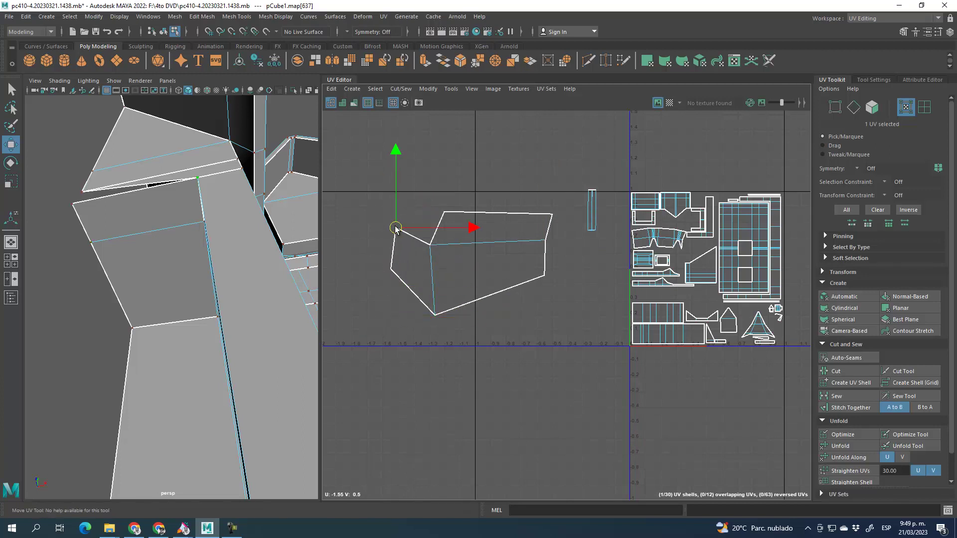
- Select all three faces of the opened shell, unfold it, rotate it square and straighten its UVs with a 30 degree tolerance
{"action": "left_click", "coordinate": [871, 107]}
{"action": "left_click_drag", "start_coordinate": [369, 187], "coordinate": [571, 340]}
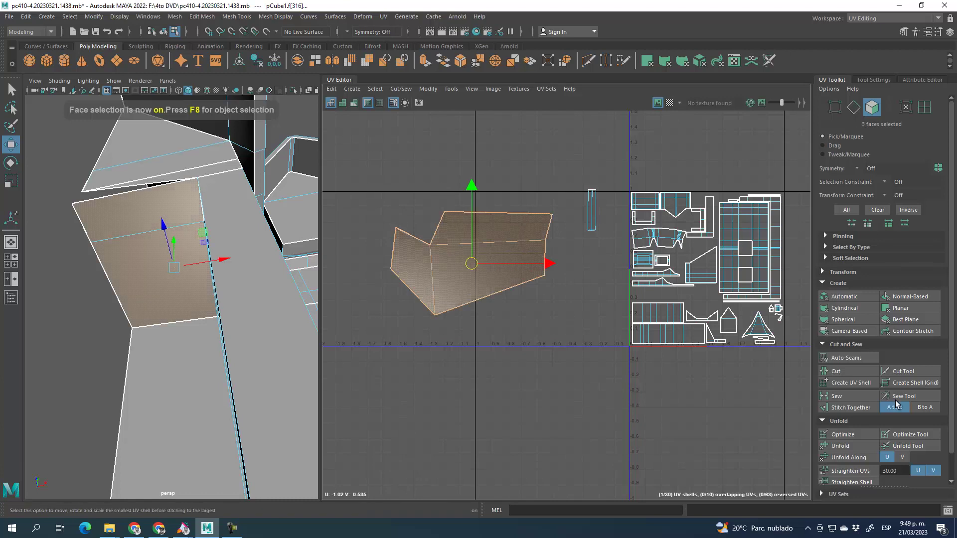
{"action": "left_click", "coordinate": [851, 444]}
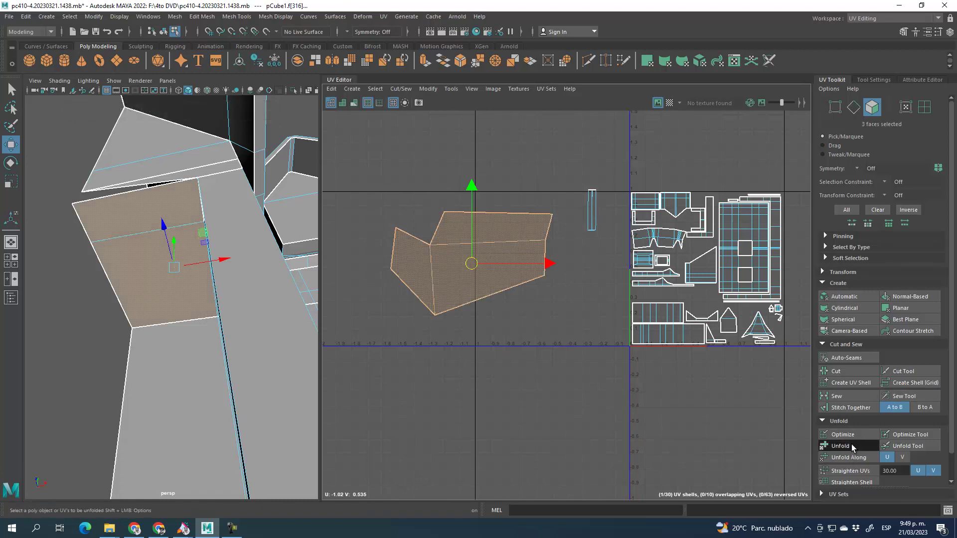
{"action": "left_click", "coordinate": [8, 163]}
{"action": "left_click_drag", "start_coordinate": [524, 214], "coordinate": [518, 206]}
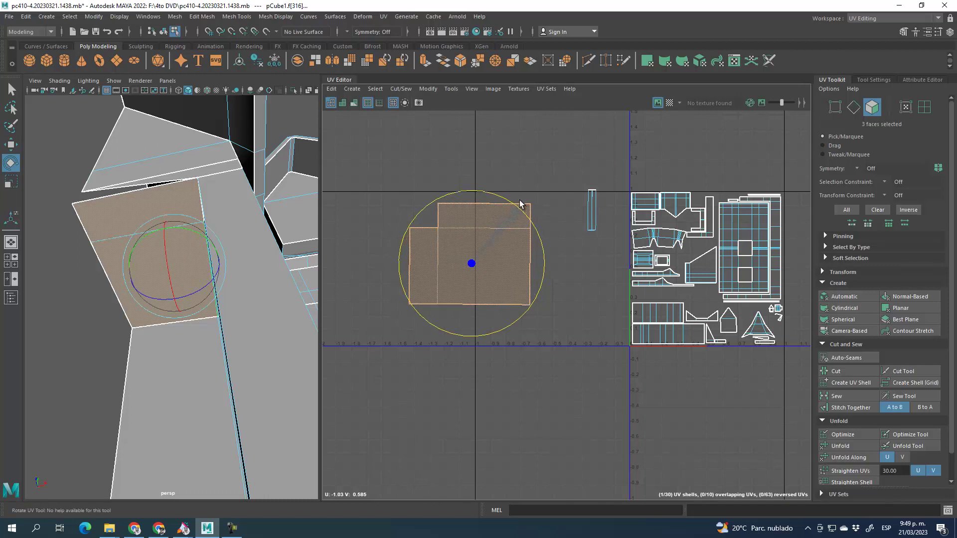
{"action": "left_click", "coordinate": [855, 471]}
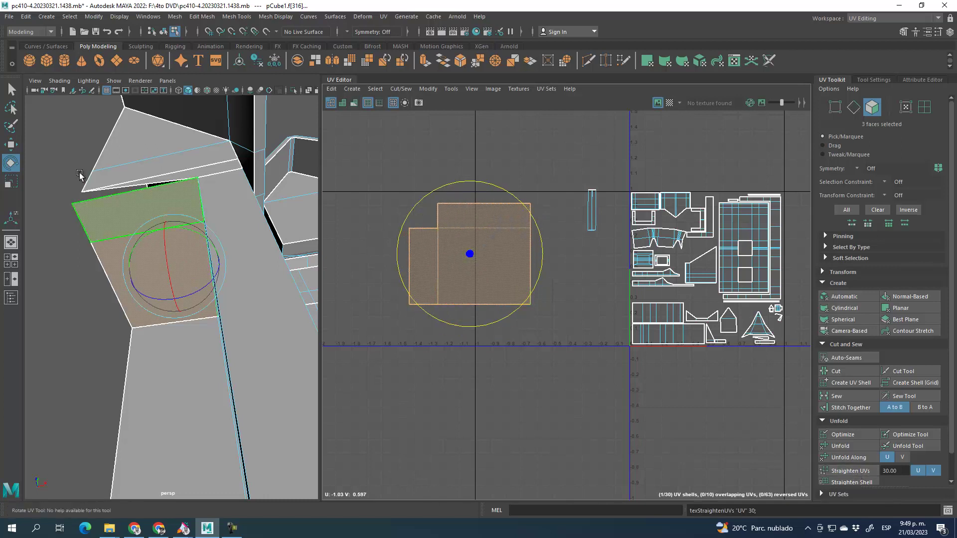
- Scale the straightened wall shell down and move it into the UV tile's free gap above the V-notched shell
{"action": "left_click", "coordinate": [12, 147]}
{"action": "left_click", "coordinate": [11, 181]}
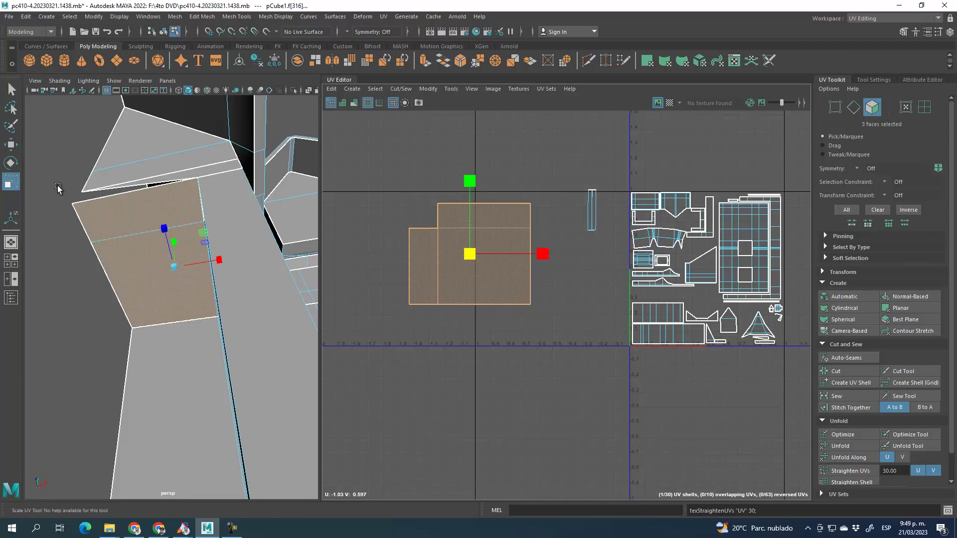
{"action": "left_click_drag", "start_coordinate": [470, 255], "coordinate": [412, 237]}
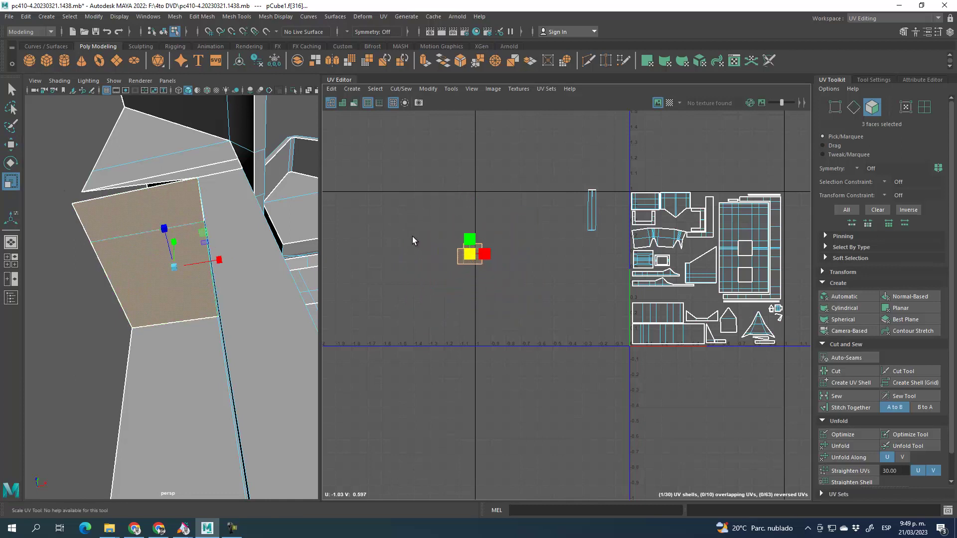
{"action": "left_click", "coordinate": [11, 147]}
{"action": "left_click_drag", "start_coordinate": [474, 258], "coordinate": [707, 303]}
{"action": "scroll", "coordinate": [692, 299], "scroll_direction": "up", "scroll_amount": 5}
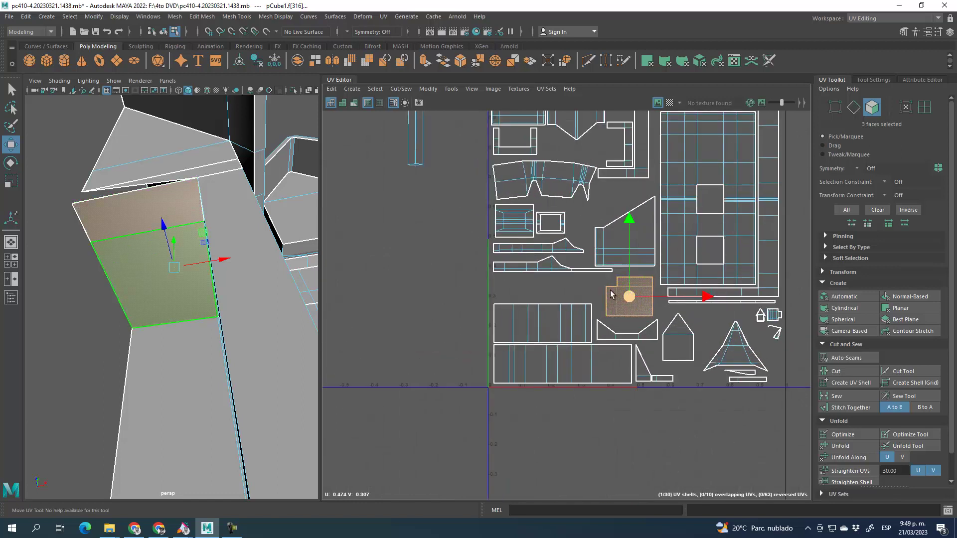
- Cut the porch post's UVs along one vertical corner edge and the four edges around its base
{"action": "scroll", "coordinate": [497, 232], "scroll_direction": "up", "scroll_amount": 2}
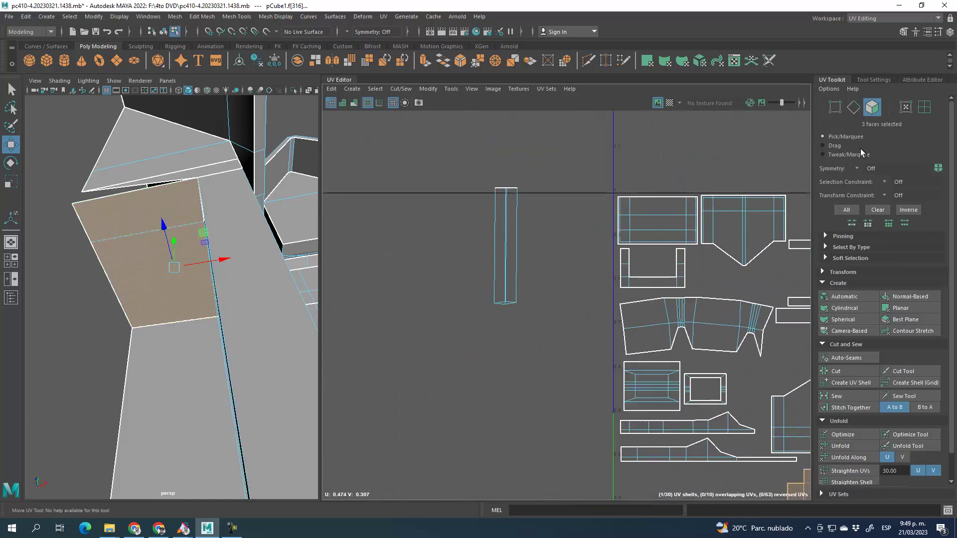
{"action": "left_click", "coordinate": [853, 108]}
{"action": "scroll", "coordinate": [224, 358], "scroll_direction": "down", "scroll_amount": 8}
{"action": "left_click_drag", "start_coordinate": [230, 354], "coordinate": [345, 383], "text": "alt"}
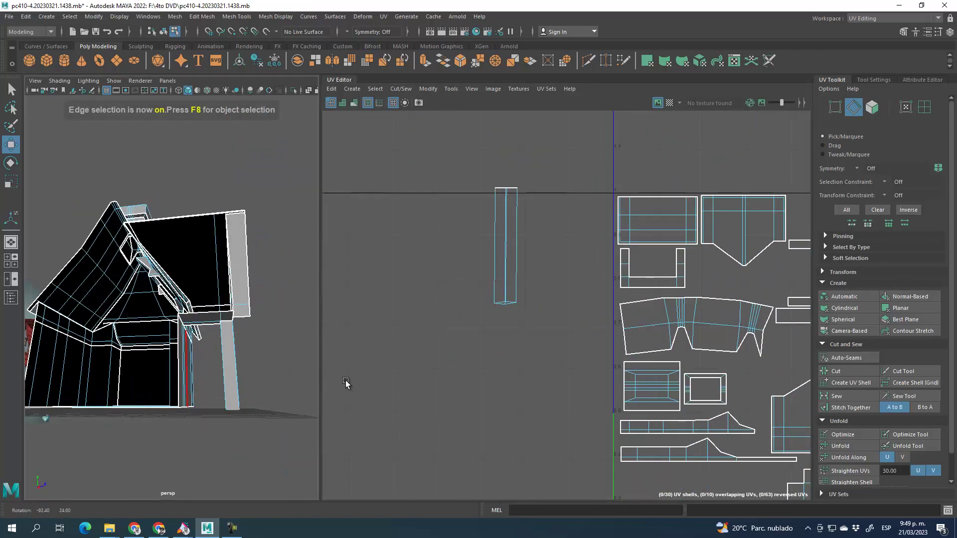
{"action": "scroll", "coordinate": [249, 363], "scroll_direction": "up", "scroll_amount": 6}
{"action": "left_click", "coordinate": [292, 424]}
{"action": "middle_click_drag", "start_coordinate": [294, 447], "coordinate": [238, 378], "text": "alt"}
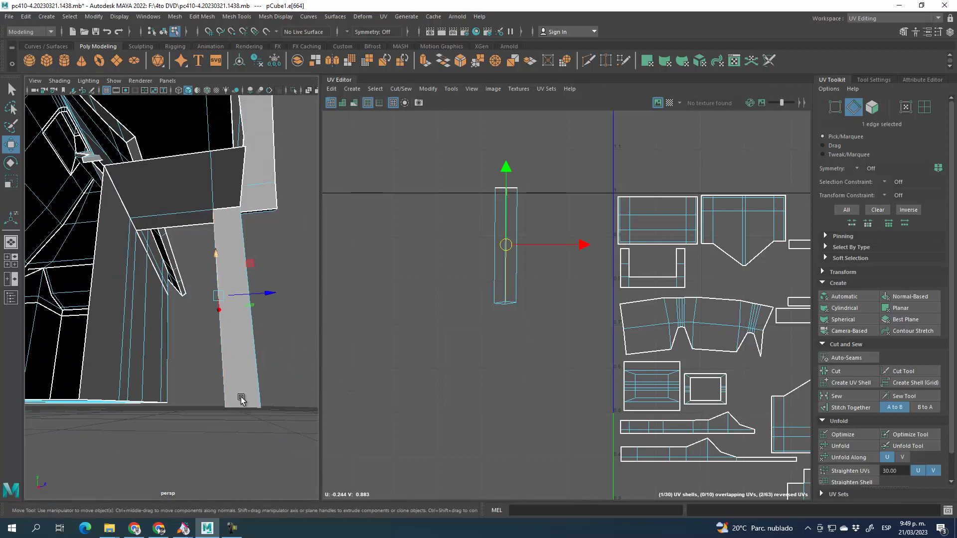
{"action": "left_click_drag", "start_coordinate": [238, 380], "coordinate": [216, 419], "text": "alt"}
{"action": "left_click", "coordinate": [232, 419], "text": "shift"}
{"action": "left_click_drag", "start_coordinate": [267, 433], "coordinate": [125, 410], "text": "alt"}
{"action": "left_click", "coordinate": [206, 426], "text": "shift"}
{"action": "left_click", "coordinate": [116, 419], "text": "shift"}
{"action": "left_click", "coordinate": [134, 384], "text": "shift"}
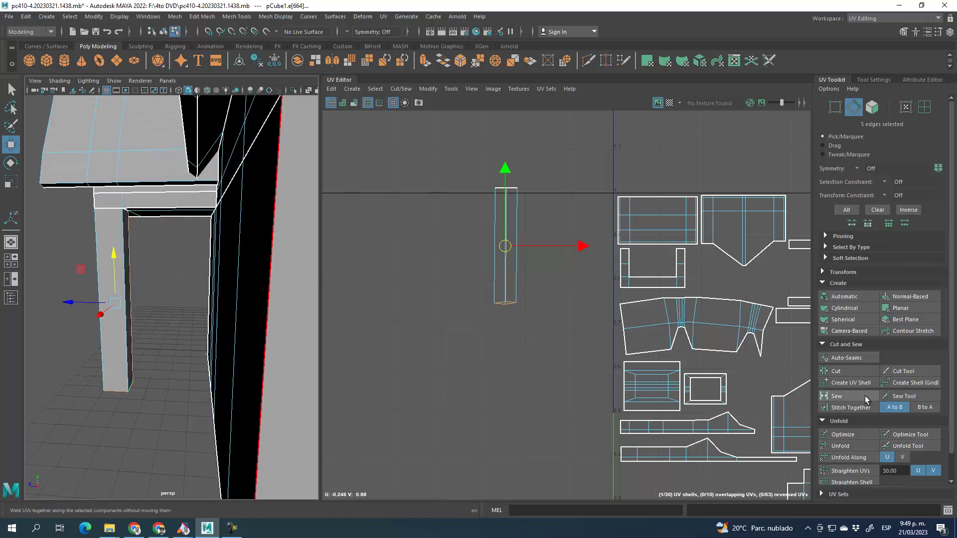
{"action": "left_click", "coordinate": [835, 370]}
- Select the post's four side faces, unfold the shell, rotate it upright and straighten its UVs with a 30 degree tolerance
{"action": "left_click", "coordinate": [870, 107]}
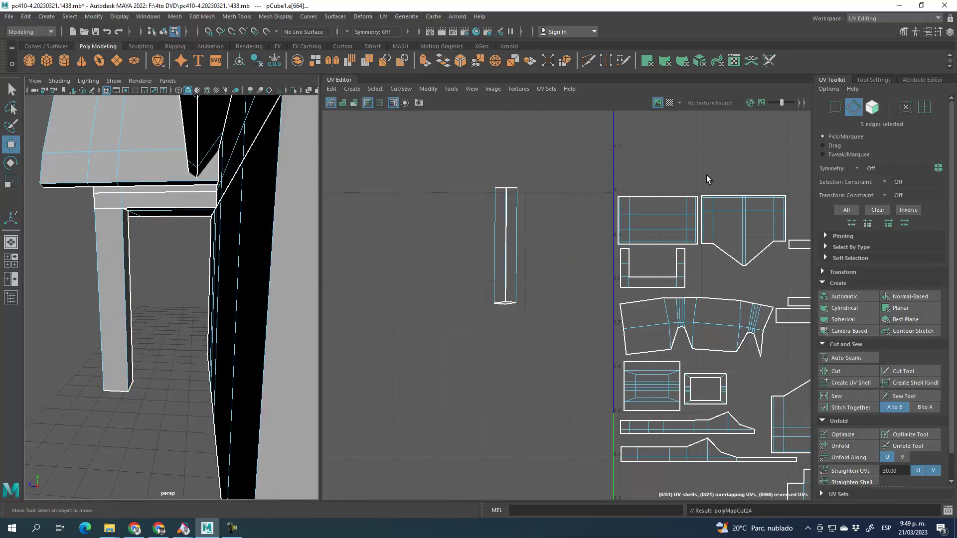
{"action": "double_click", "coordinate": [499, 245]}
{"action": "left_click", "coordinate": [860, 447]}
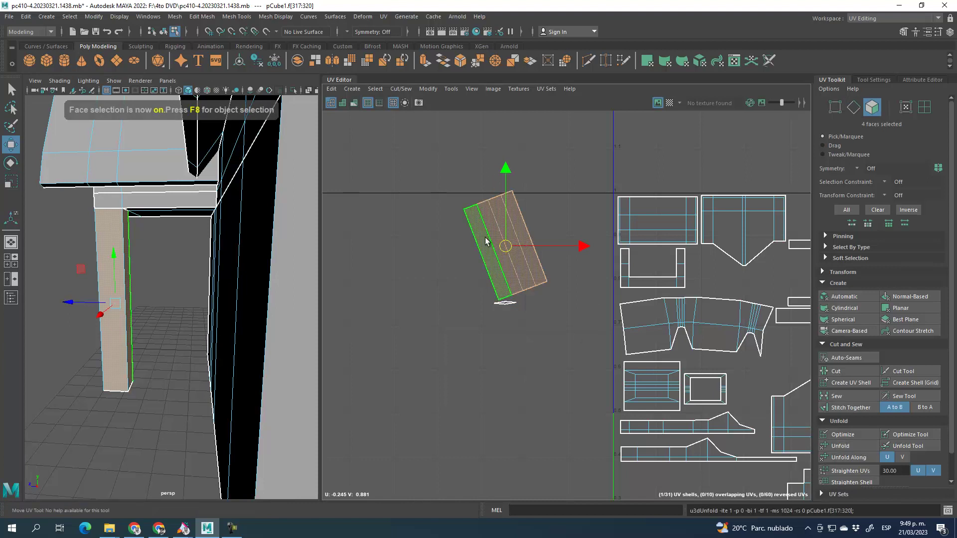
{"action": "left_click", "coordinate": [11, 164]}
{"action": "left_click_drag", "start_coordinate": [537, 183], "coordinate": [561, 195]}
{"action": "left_click", "coordinate": [849, 471]}
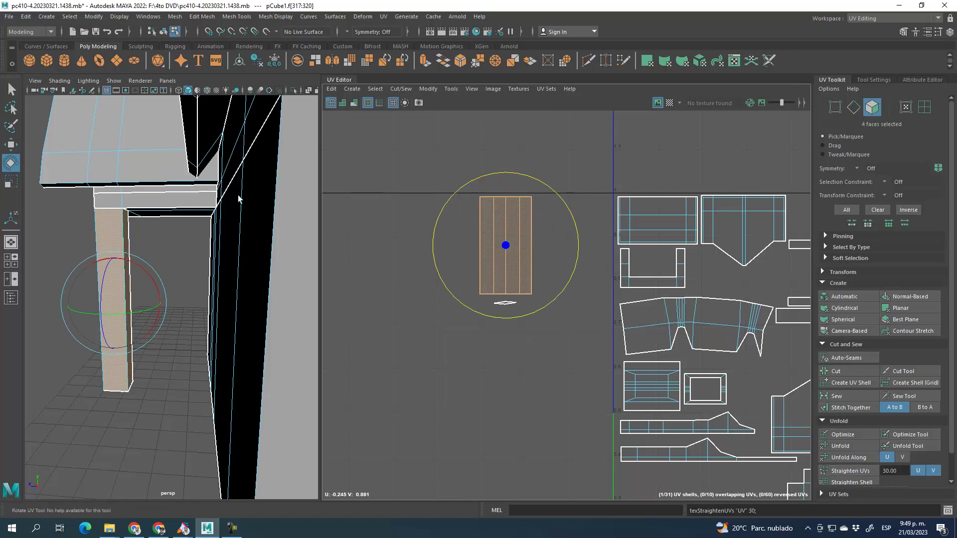
- Move the straightened post shell clear of the tiny base shell and unfold the post's base face
{"action": "left_click", "coordinate": [10, 145]}
{"action": "left_click_drag", "start_coordinate": [505, 245], "coordinate": [553, 397]}
{"action": "left_click", "coordinate": [505, 302]}
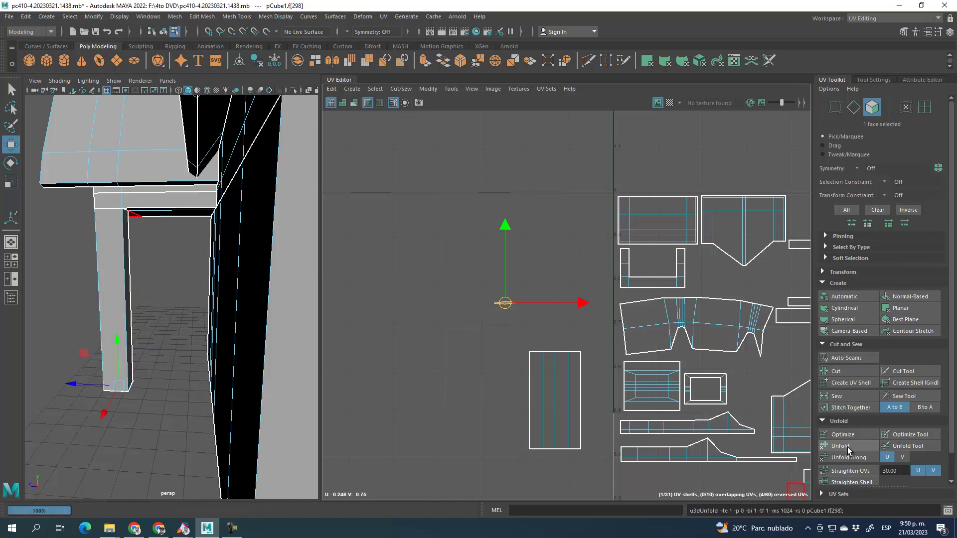
{"action": "left_click", "coordinate": [548, 379]}
- Rotate the tiny base shell square and move it into the UV tile's gap beside the stepped wall shell
{"action": "middle_click_drag", "start_coordinate": [503, 332], "coordinate": [496, 249], "text": "alt"}
{"action": "left_click_drag", "start_coordinate": [497, 211], "coordinate": [597, 384]}
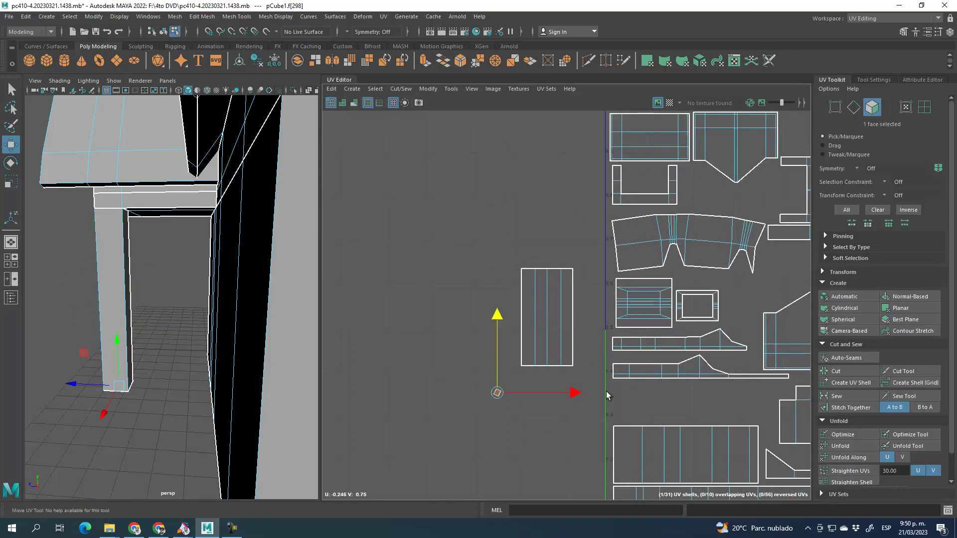
{"action": "left_click_drag", "start_coordinate": [497, 389], "coordinate": [738, 320]}
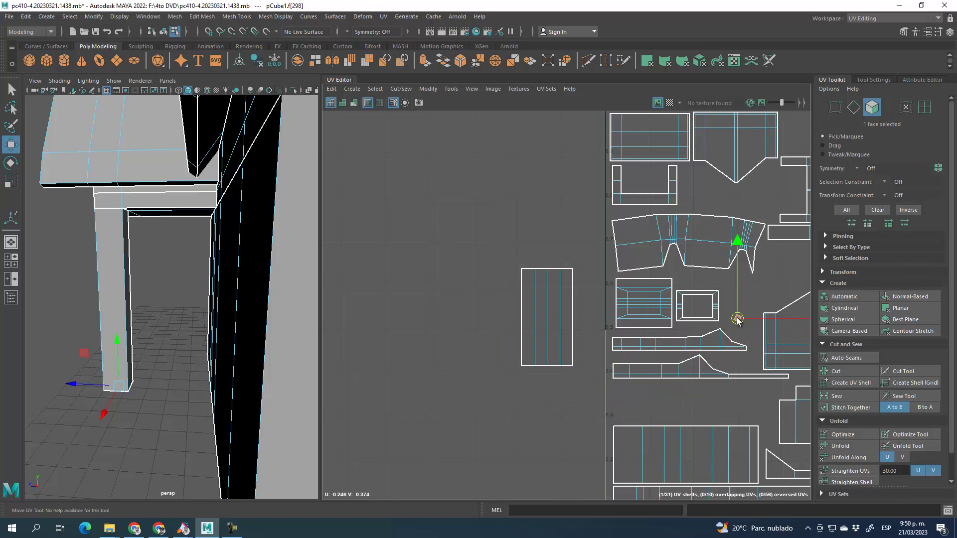
{"action": "left_click", "coordinate": [9, 163]}
{"action": "middle_click_drag", "start_coordinate": [773, 216], "coordinate": [704, 207], "text": "alt"}
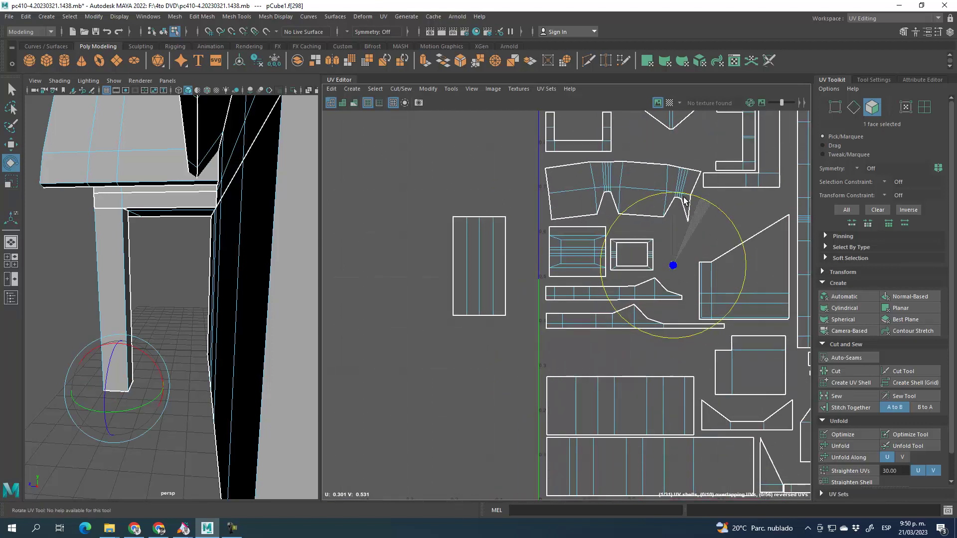
{"action": "key", "text": "w"}
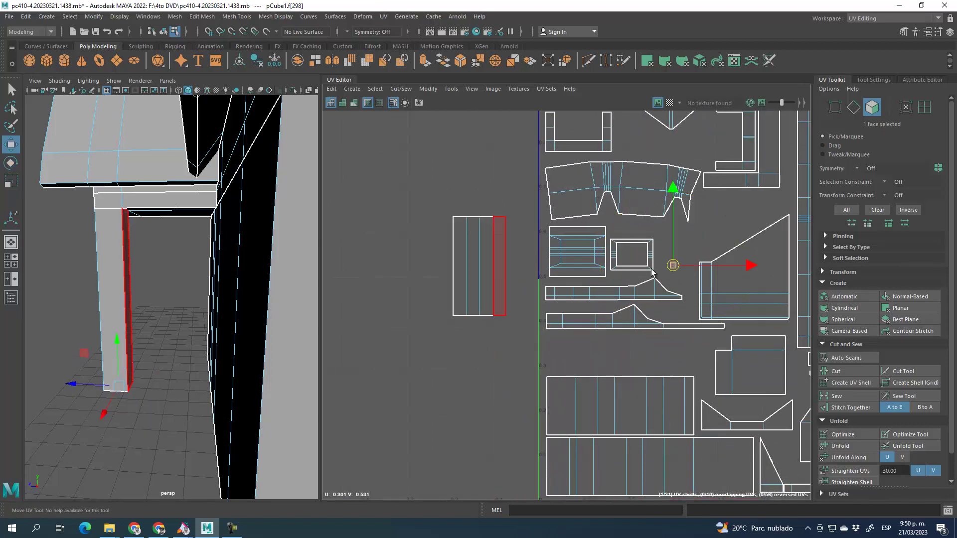
{"action": "left_click_drag", "start_coordinate": [672, 266], "coordinate": [687, 368]}
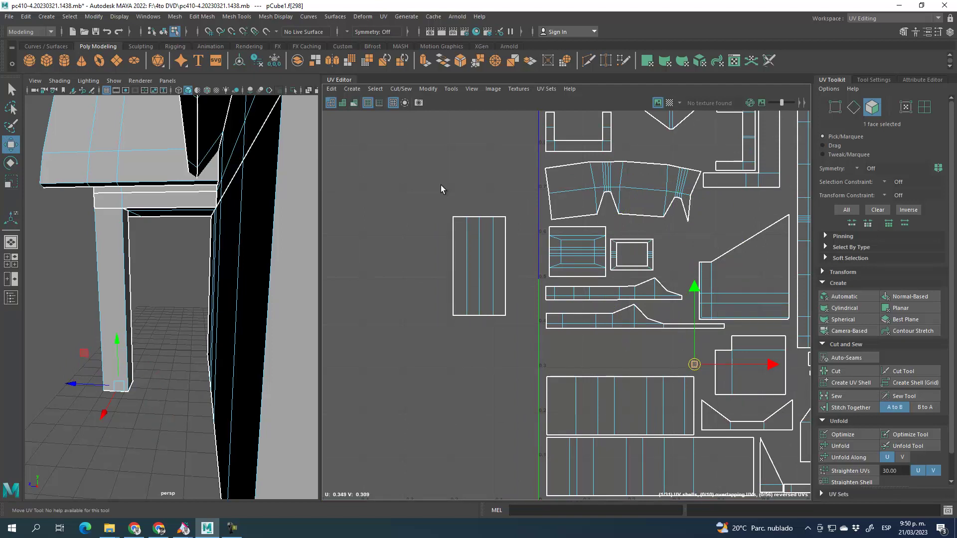
- Select the post's four-face side shell and rotate it 90 degrees clockwise
{"action": "left_click_drag", "start_coordinate": [450, 199], "coordinate": [515, 338]}
{"action": "key", "text": "r"}
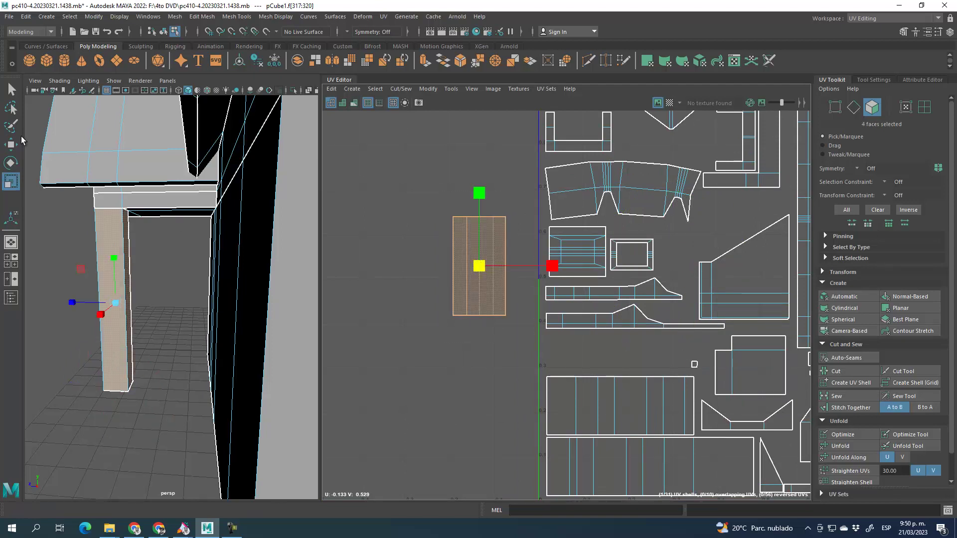
{"action": "left_click", "coordinate": [11, 163]}
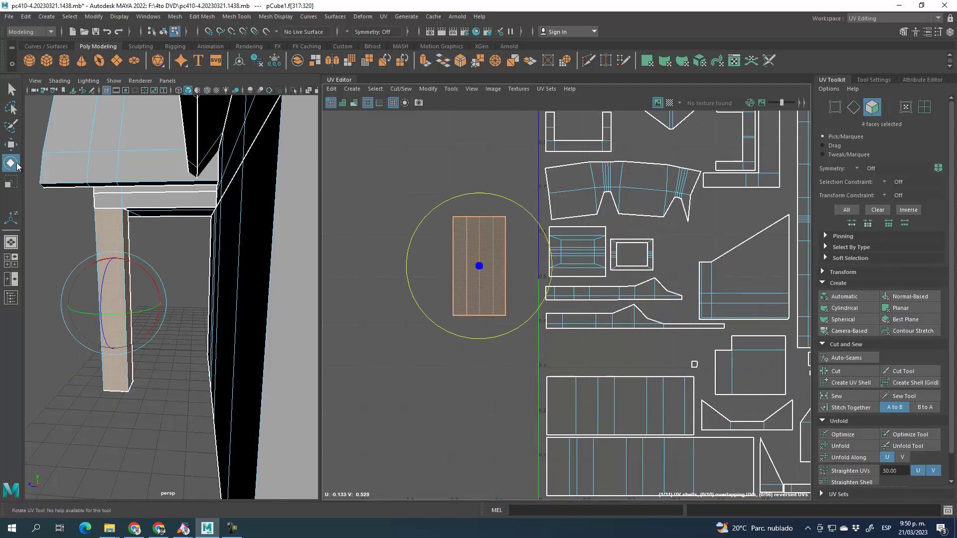
{"action": "left_click", "coordinate": [842, 272]}
{"action": "scroll", "coordinate": [886, 391], "scroll_direction": "down", "scroll_amount": 4}
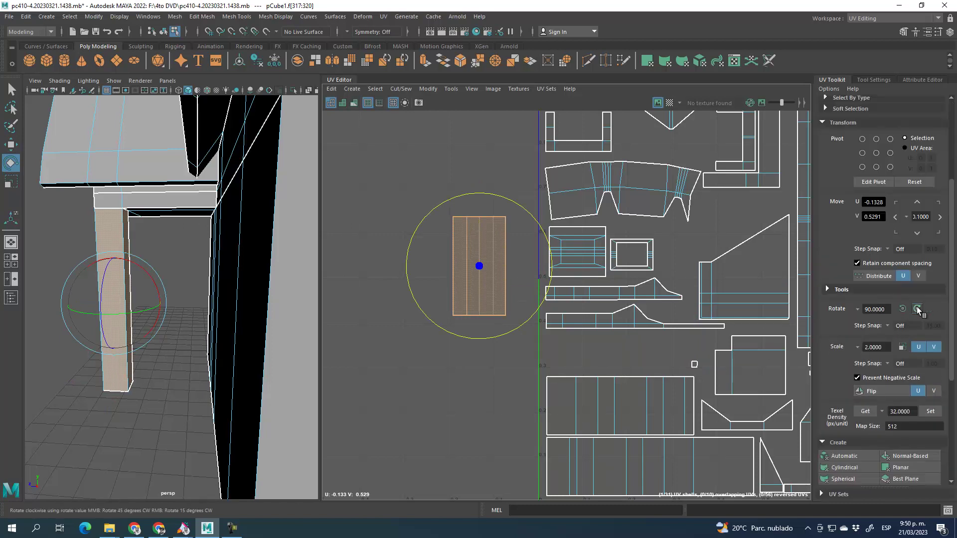
{"action": "left_click", "coordinate": [917, 309]}
- Move the rotated post shell into the UV tile above the long striped shells and scale it down to fit the gap
{"action": "left_click", "coordinate": [10, 145]}
{"action": "left_click_drag", "start_coordinate": [408, 251], "coordinate": [529, 338]}
{"action": "left_click", "coordinate": [14, 184]}
{"action": "left_click_drag", "start_coordinate": [601, 353], "coordinate": [585, 351]}
- Place the tiny base shell right beside the end of the post shell and save the scene
{"action": "left_click", "coordinate": [10, 145]}
{"action": "left_click_drag", "start_coordinate": [679, 357], "coordinate": [629, 367]}
{"action": "scroll", "coordinate": [396, 319], "scroll_direction": "down", "scroll_amount": 1}
{"action": "scroll", "coordinate": [399, 320], "scroll_direction": "down", "scroll_amount": 8}
{"action": "middle_click_drag", "start_coordinate": [600, 226], "coordinate": [593, 166], "text": "alt"}
{"action": "scroll", "coordinate": [580, 216], "scroll_direction": "up", "scroll_amount": 2}
{"action": "scroll", "coordinate": [579, 215], "scroll_direction": "up", "scroll_amount": 2}
{"action": "middle_click_drag", "start_coordinate": [612, 271], "coordinate": [669, 270], "text": "alt"}
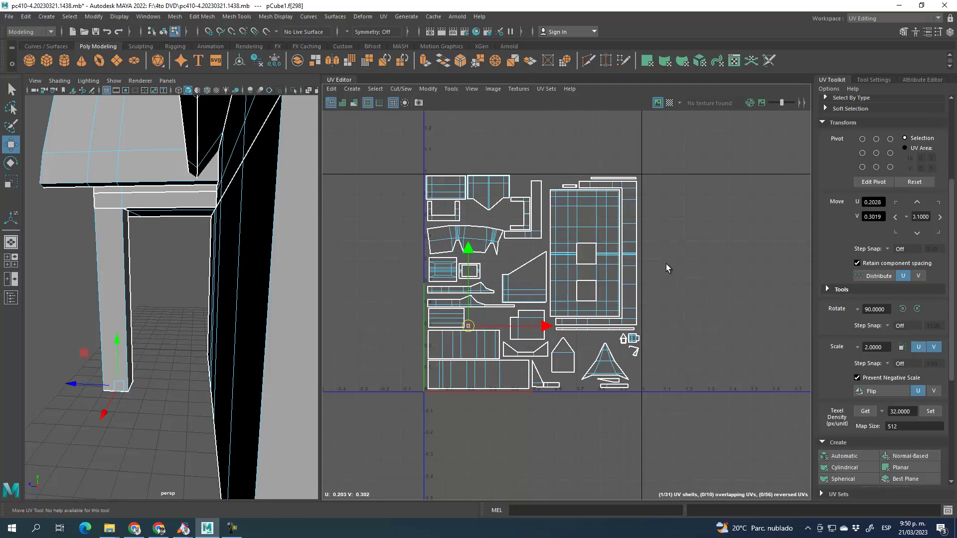
{"action": "left_click", "coordinate": [97, 34]}
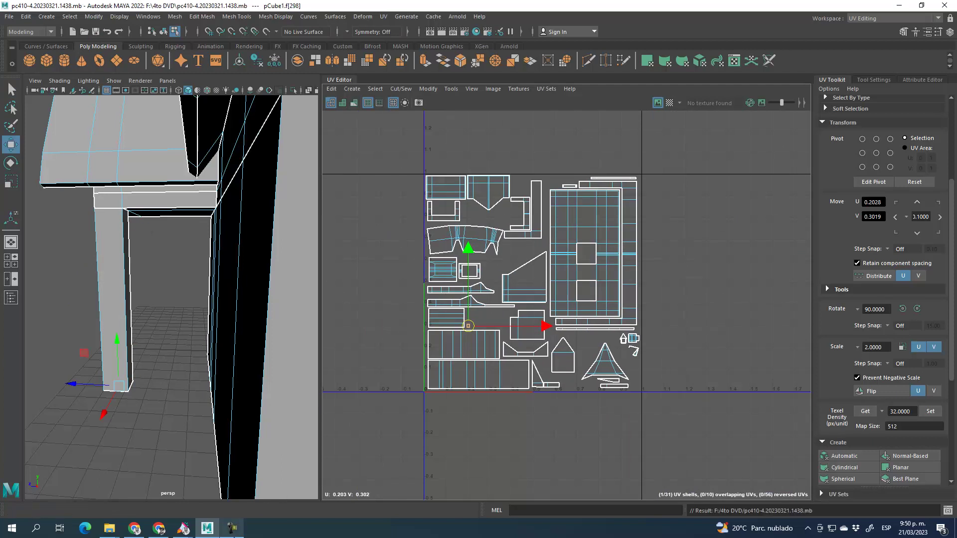